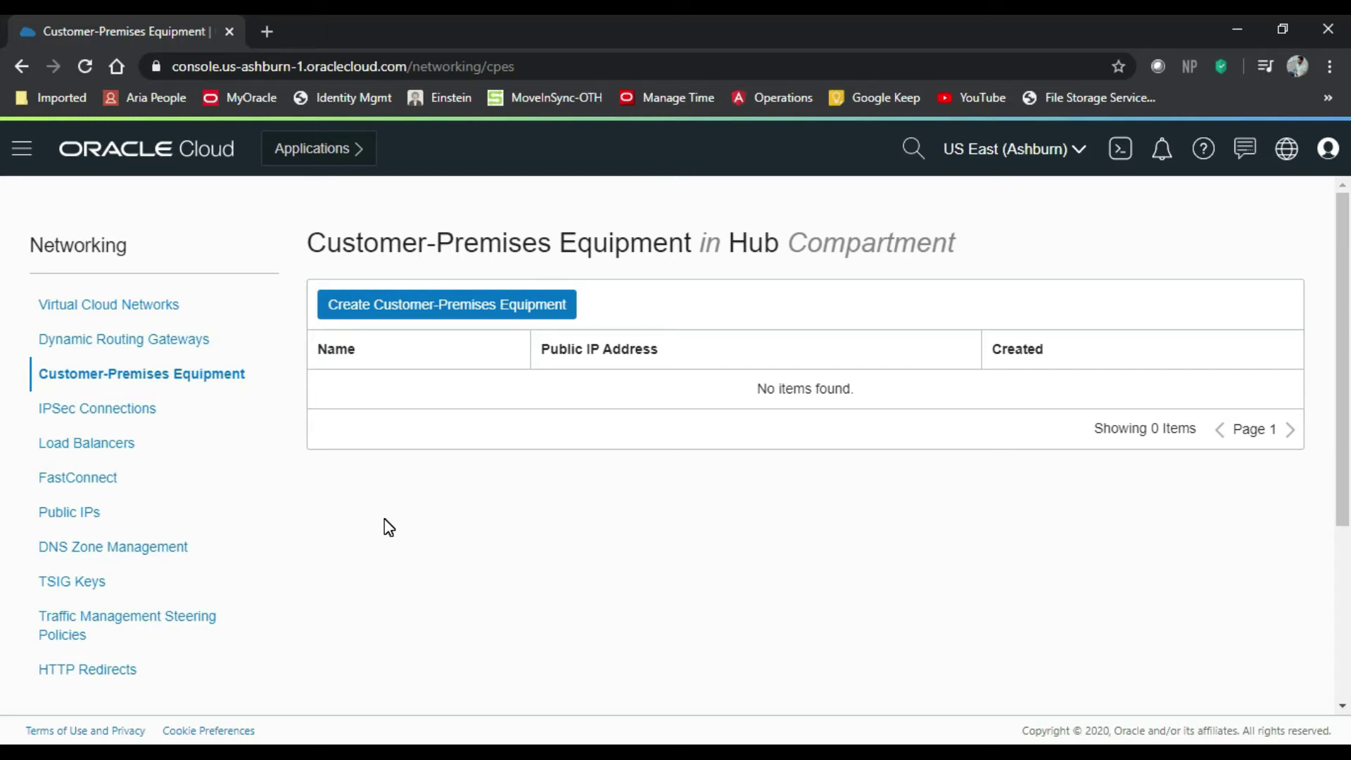
click(476, 315)
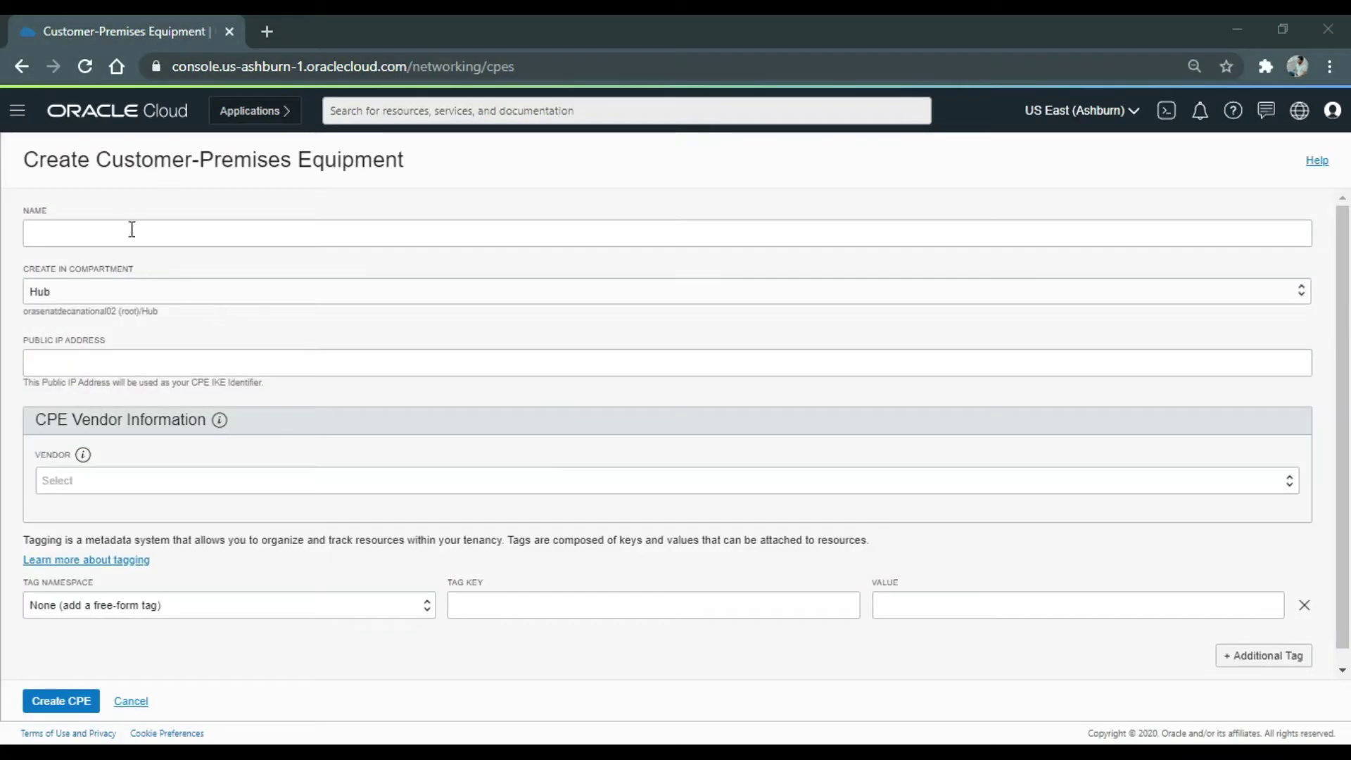
click(94, 229)
text(A)
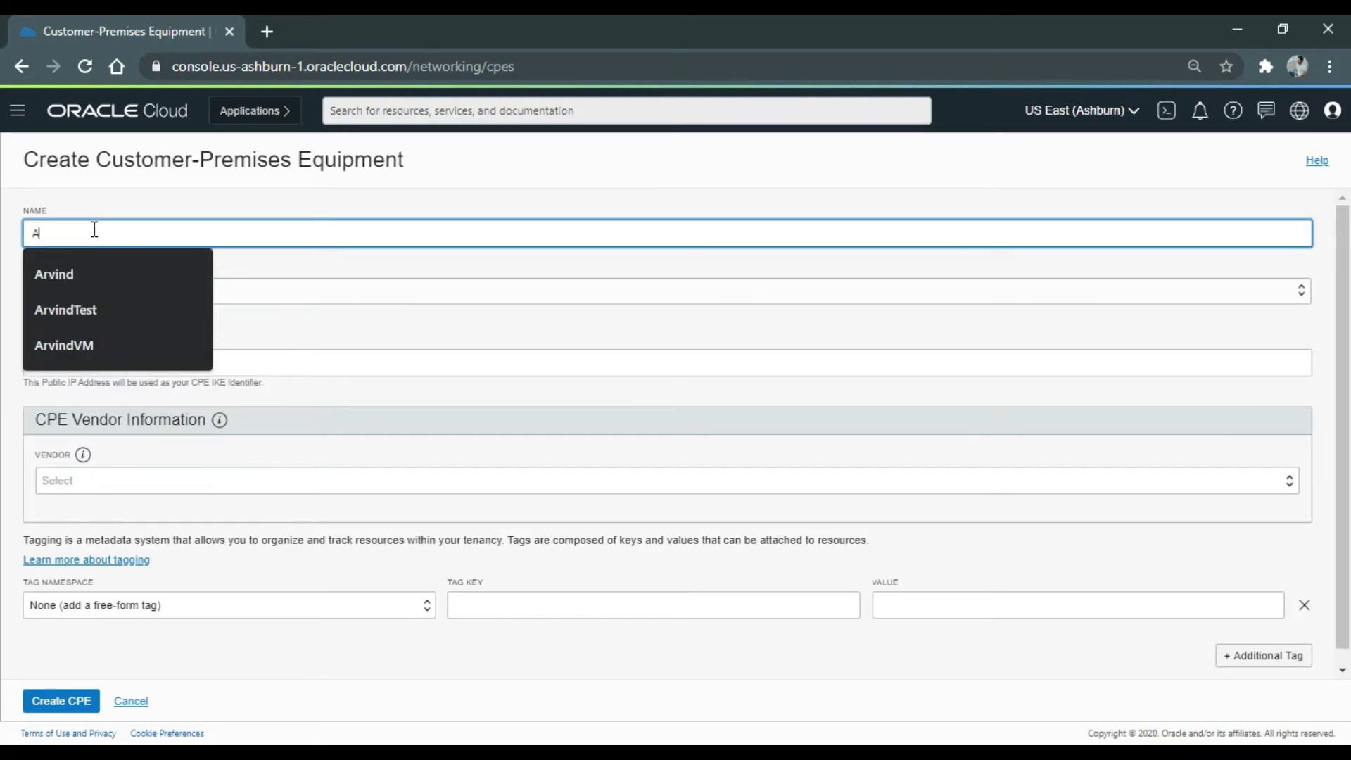
text(rvindCPE)
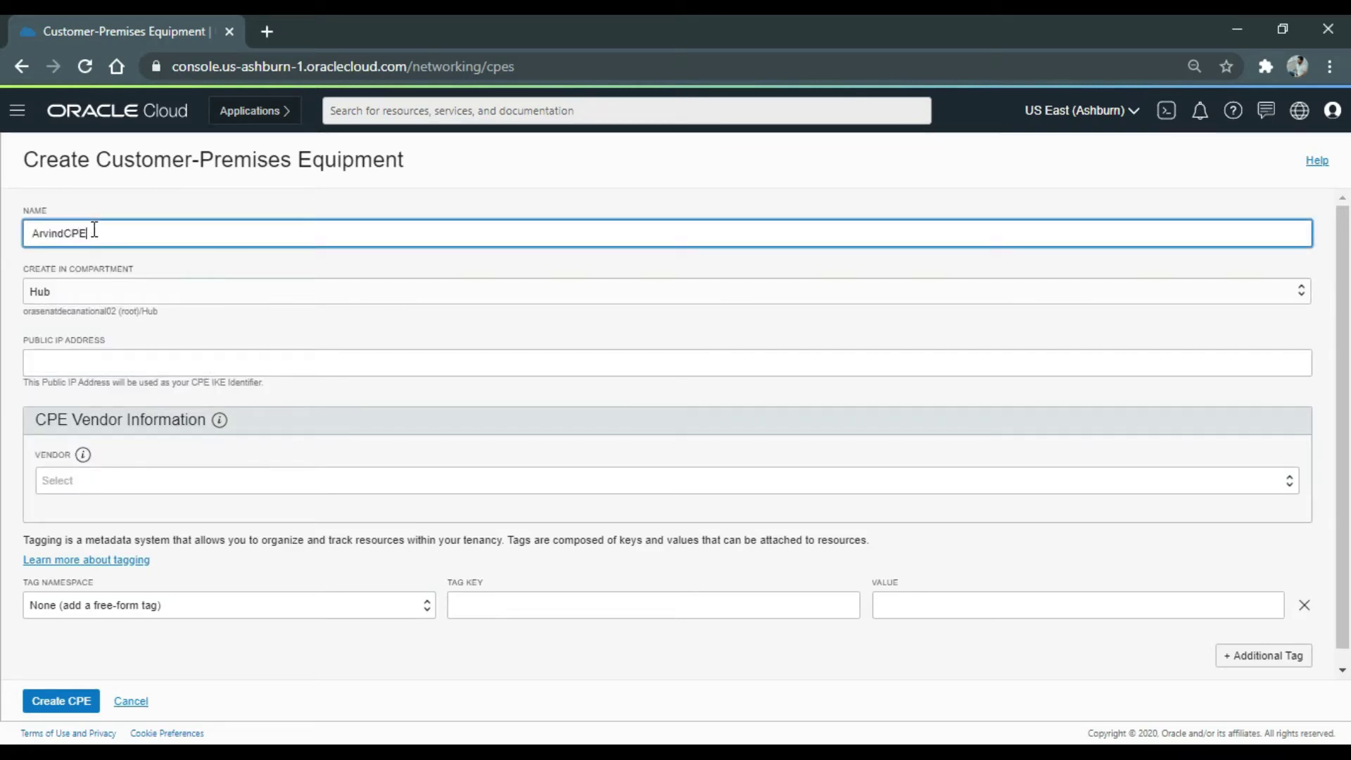
click(60, 354)
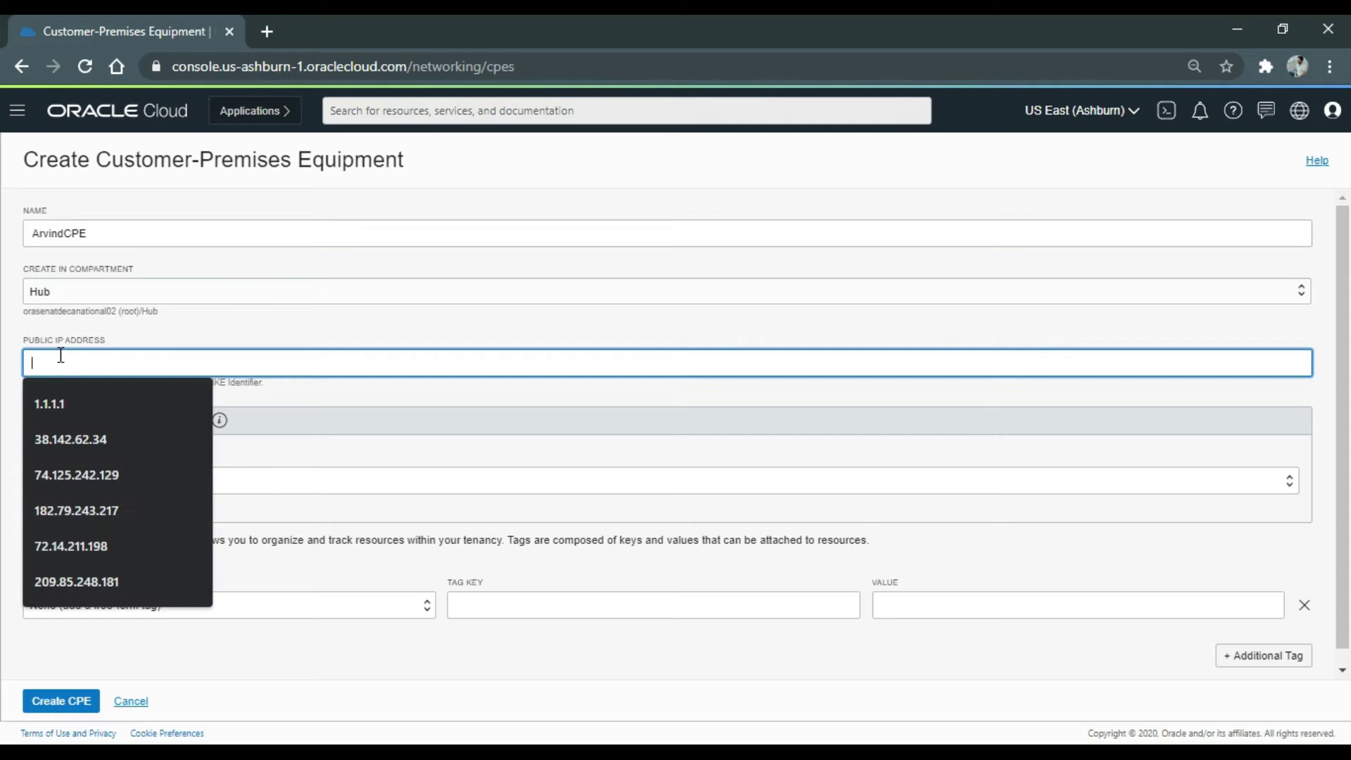
text(120.180)
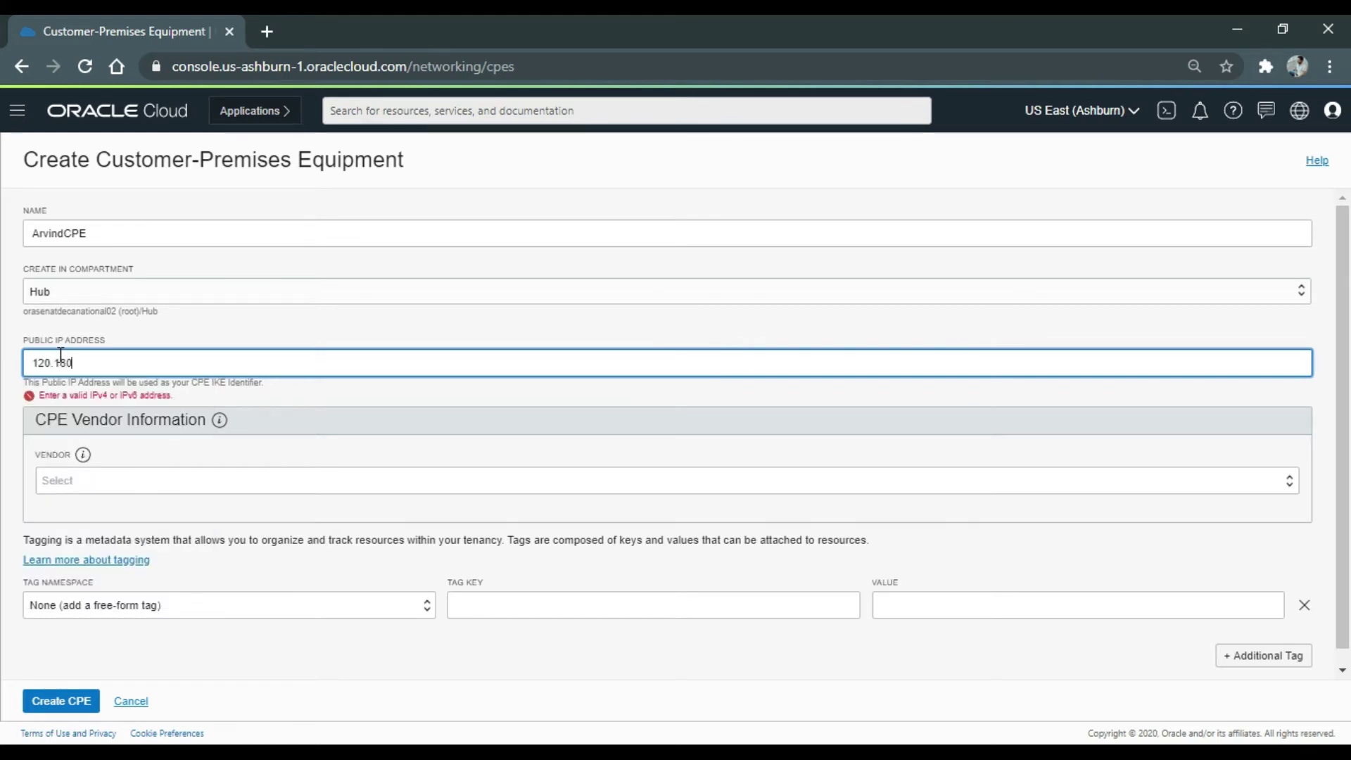
text(.55.122)
click(141, 480)
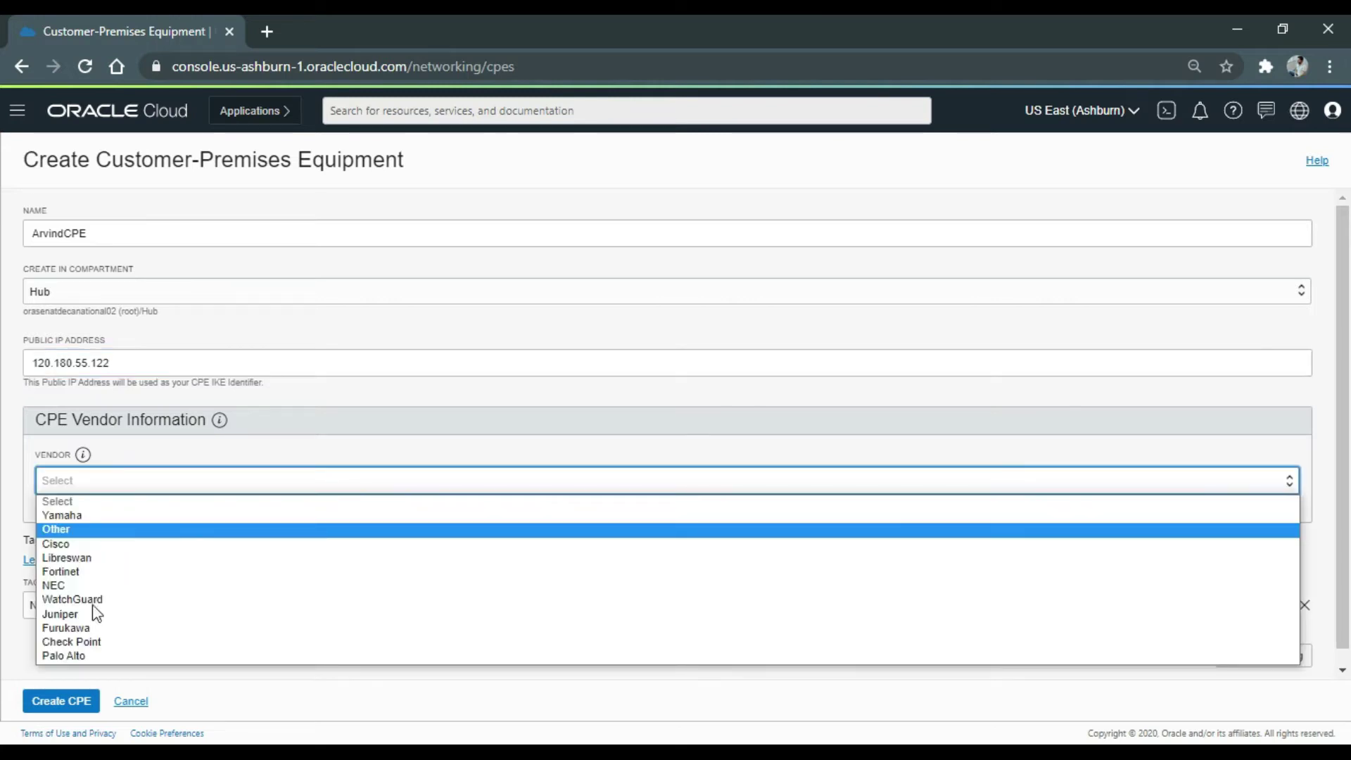
key(Return)
click(62, 700)
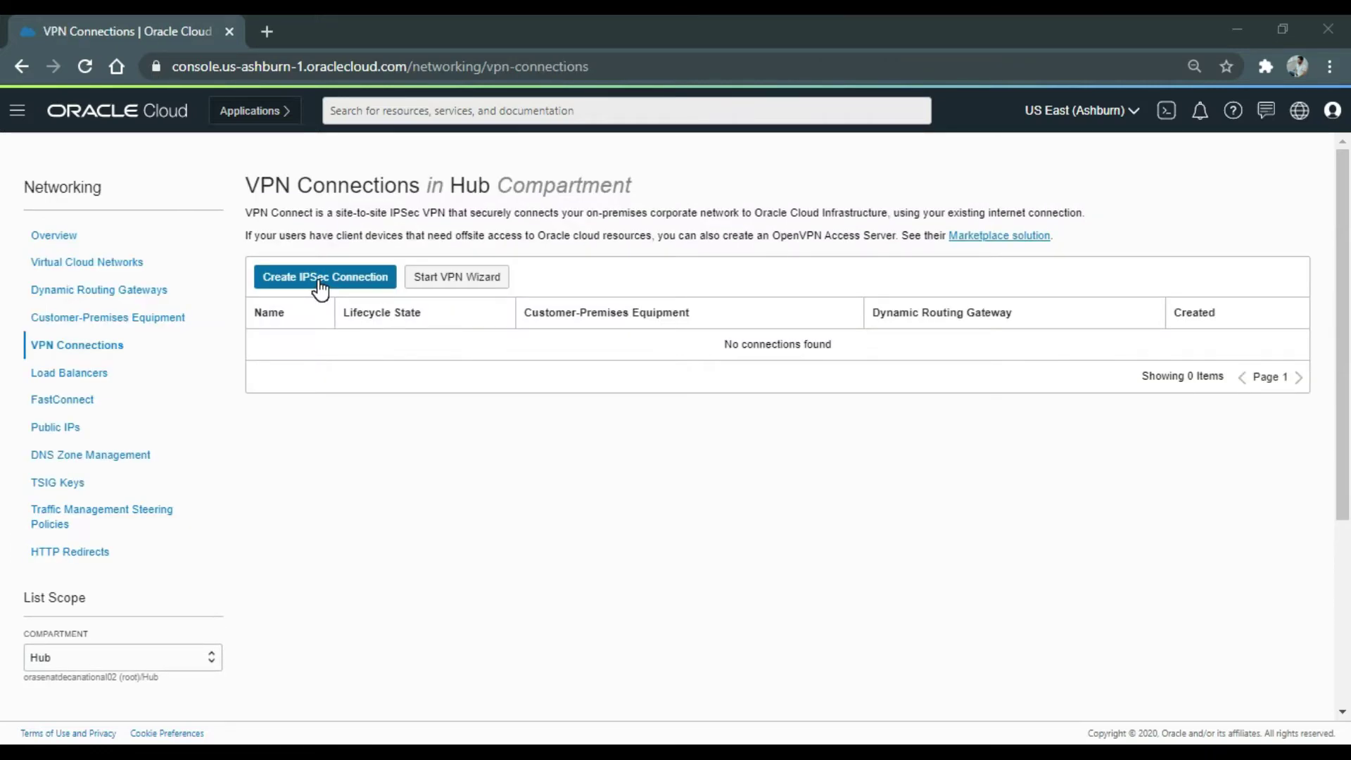
Start a new IPSec connection named after the user and select the newly created CPE.
click(319, 281)
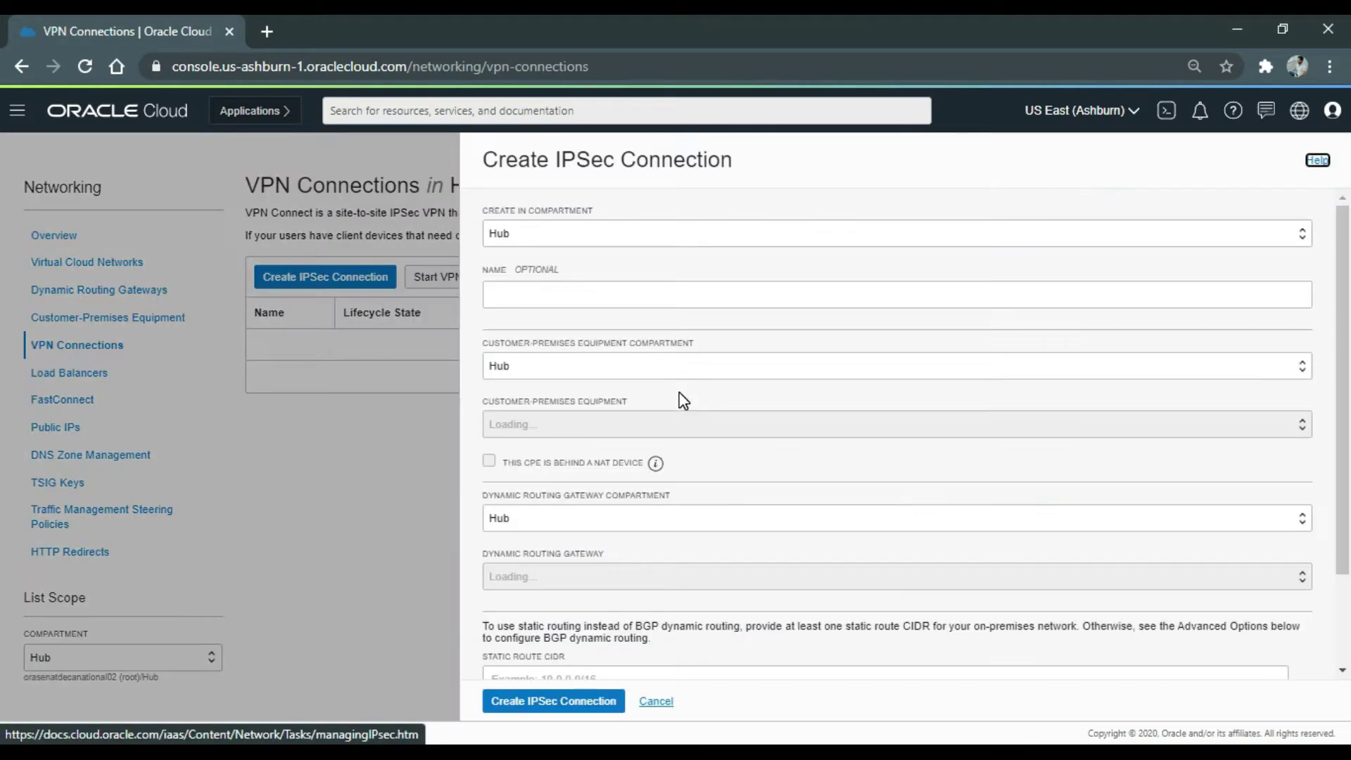
click(666, 292)
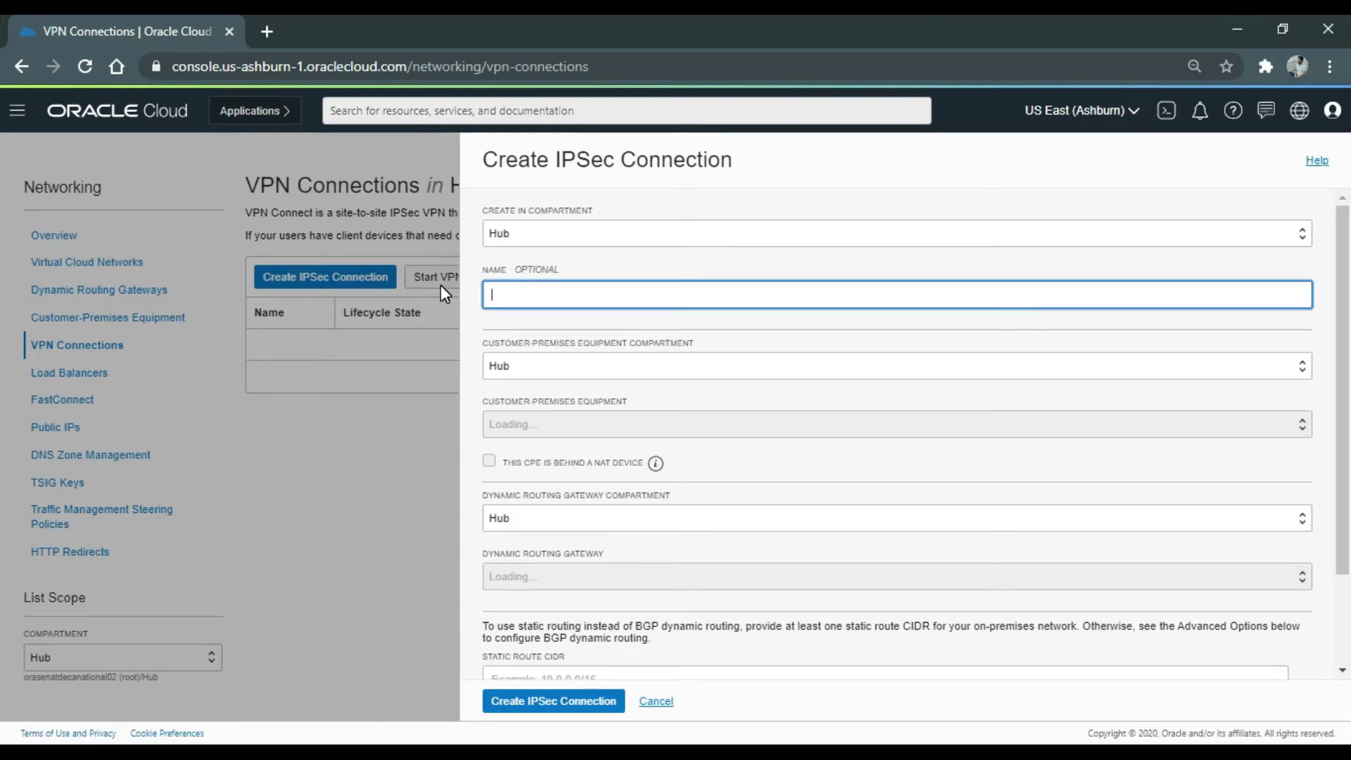
text(IPSecArvind)
click(786, 396)
click(697, 425)
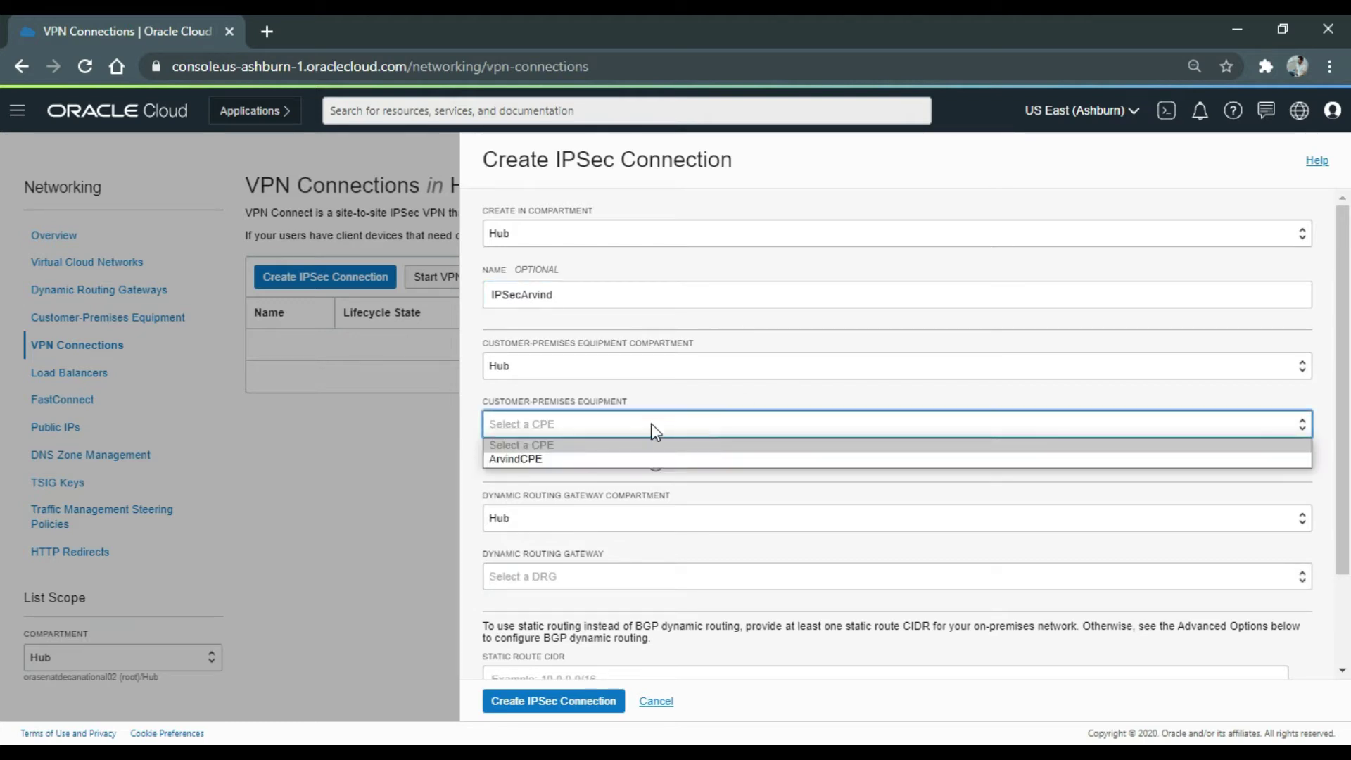
click(638, 459)
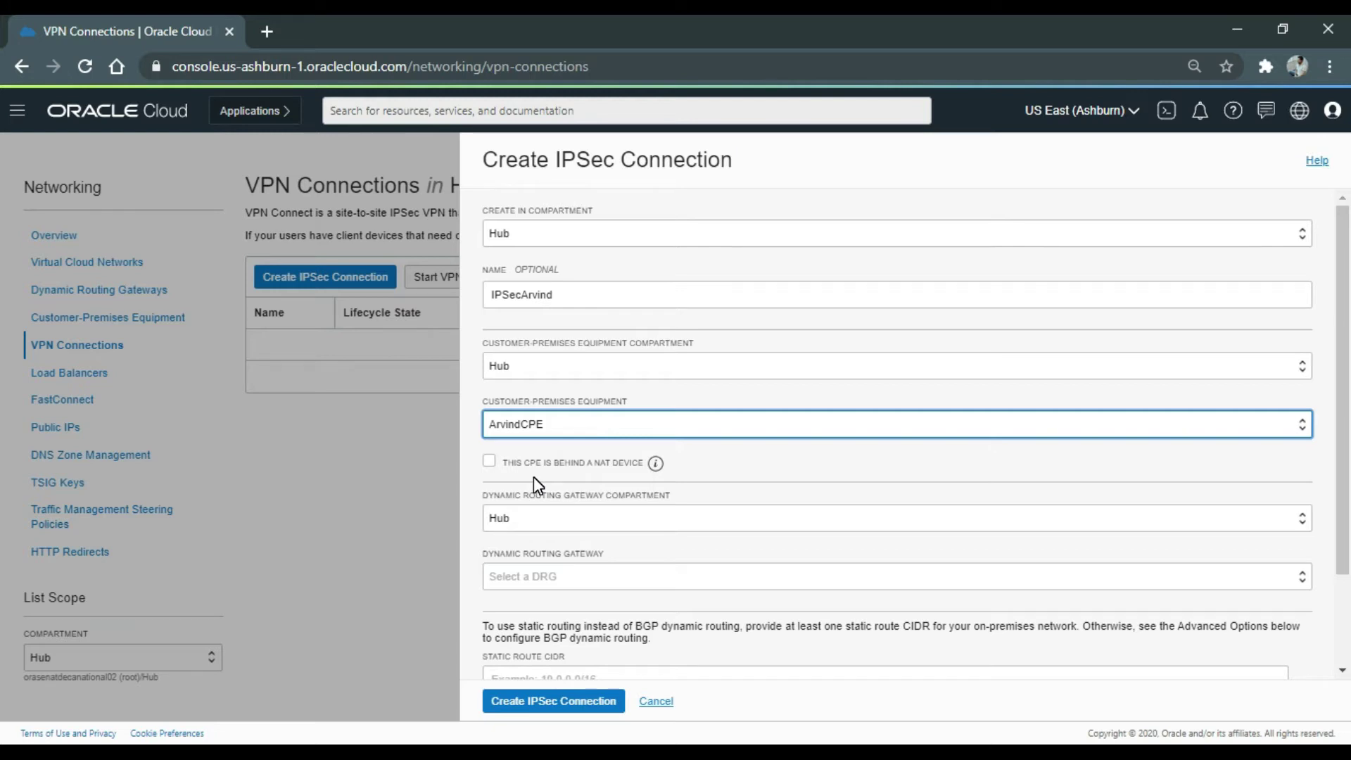
Mark the CPE behind NAT, set IKE identifier 192.168.1.110, choose the DRG, and add route 0.0.0.0/0.
click(489, 462)
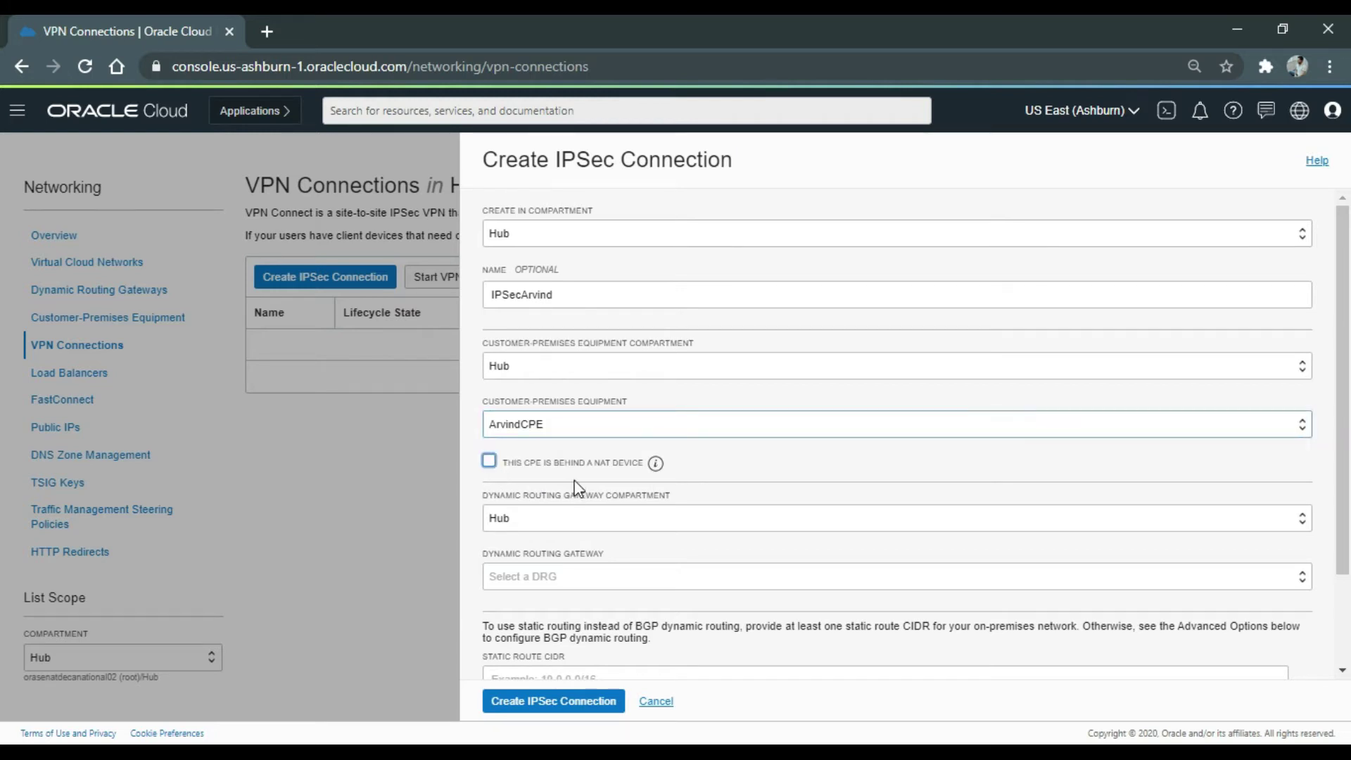
click(604, 563)
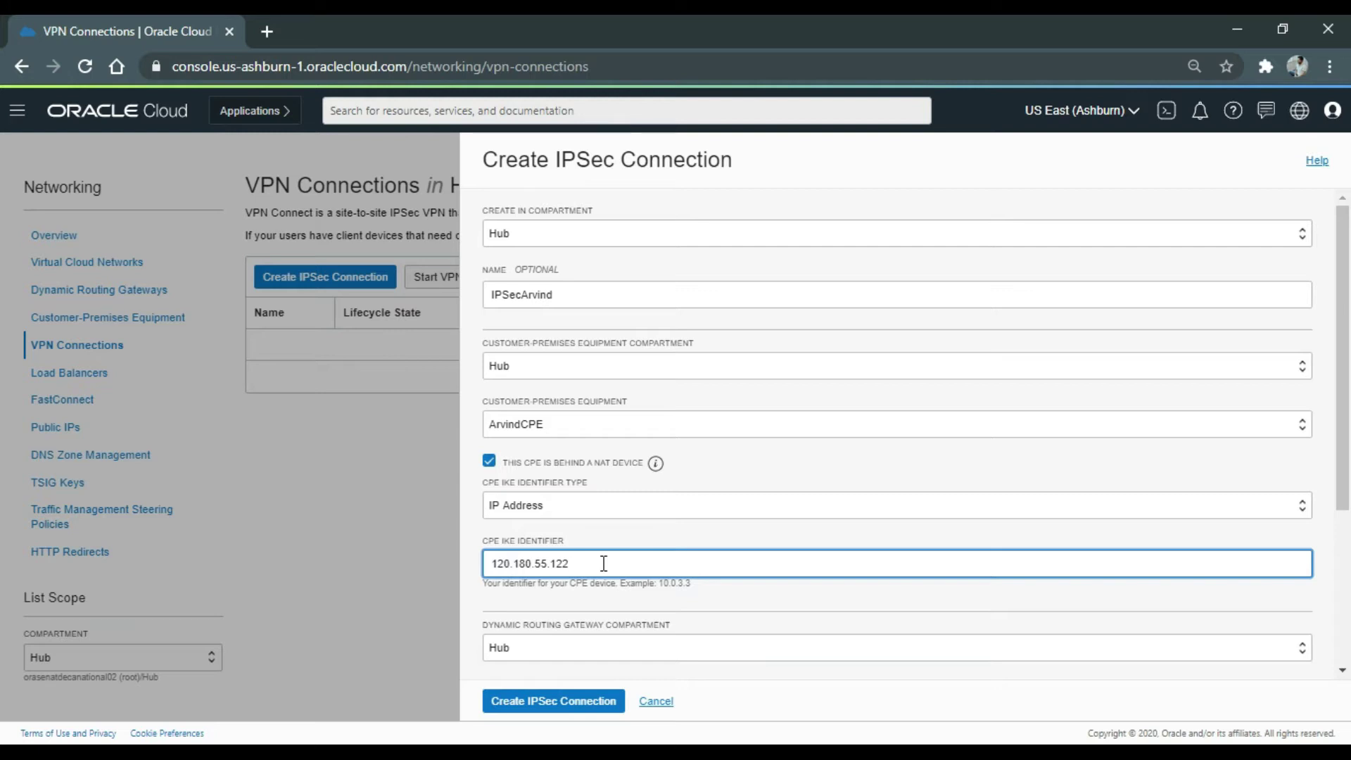
key(ctrl+a)
text(192)
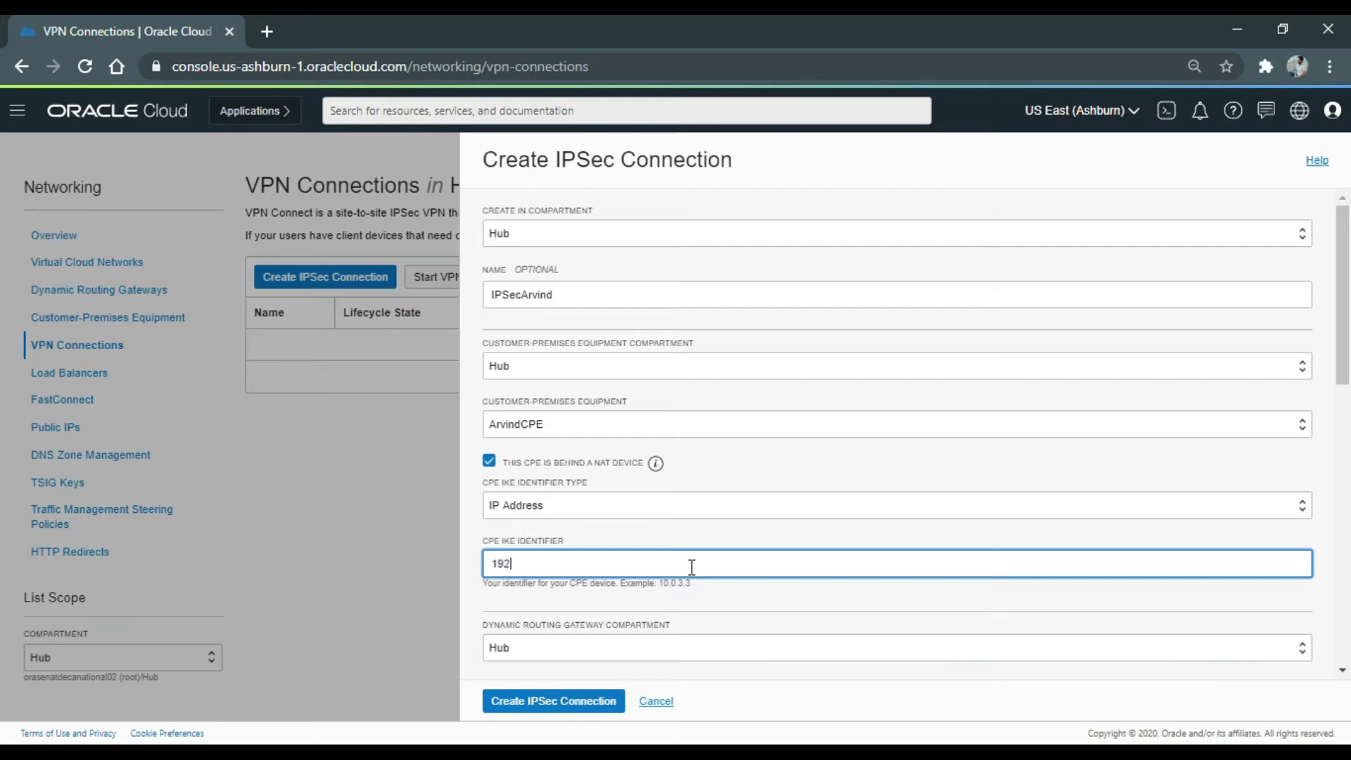
text(.168)
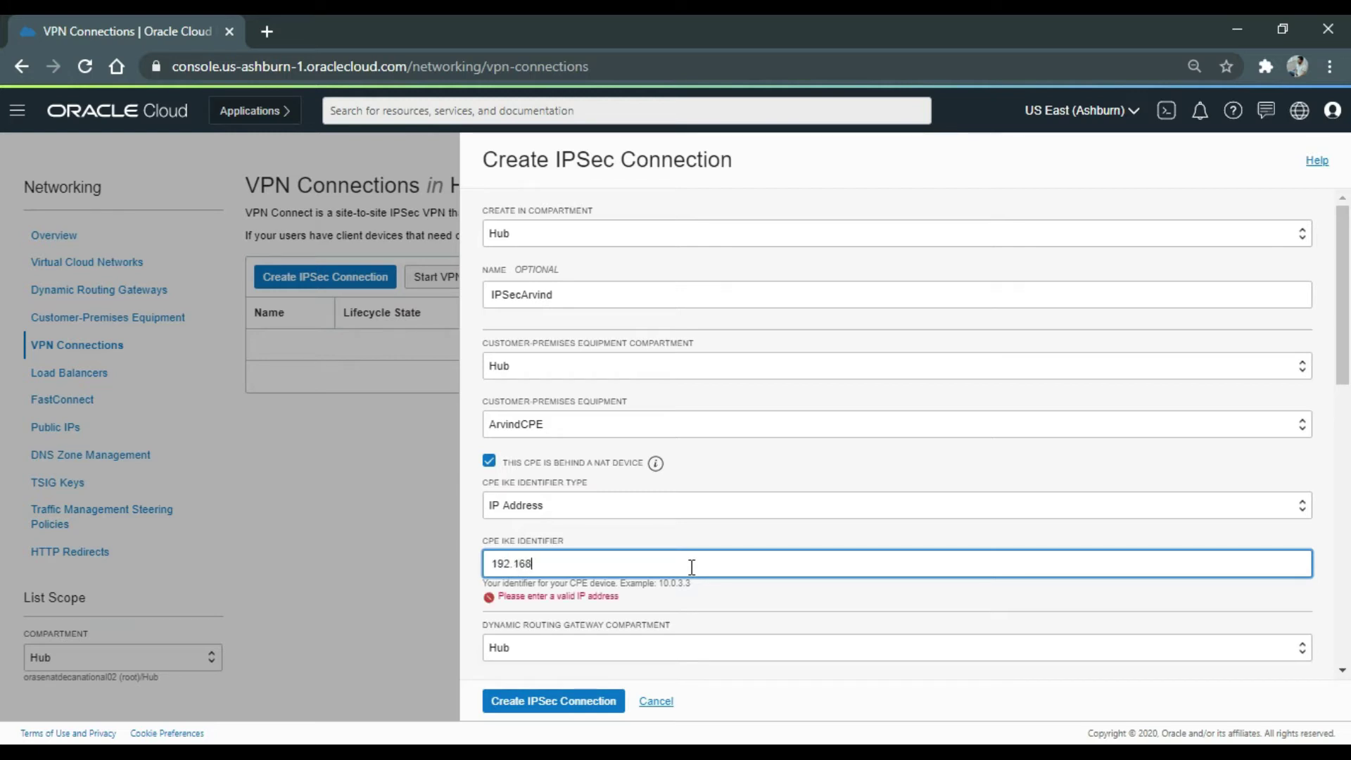
text(.1.110)
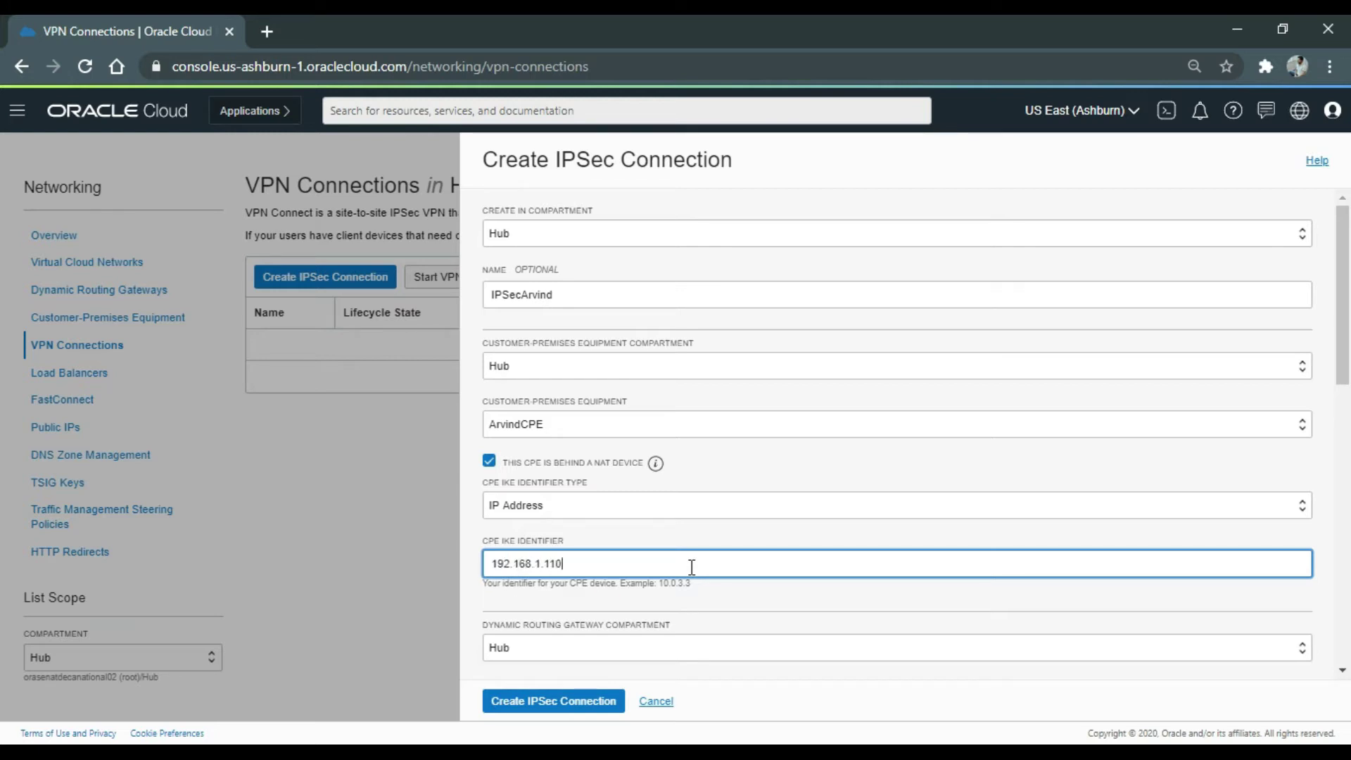
scroll(691, 567, down, 3)
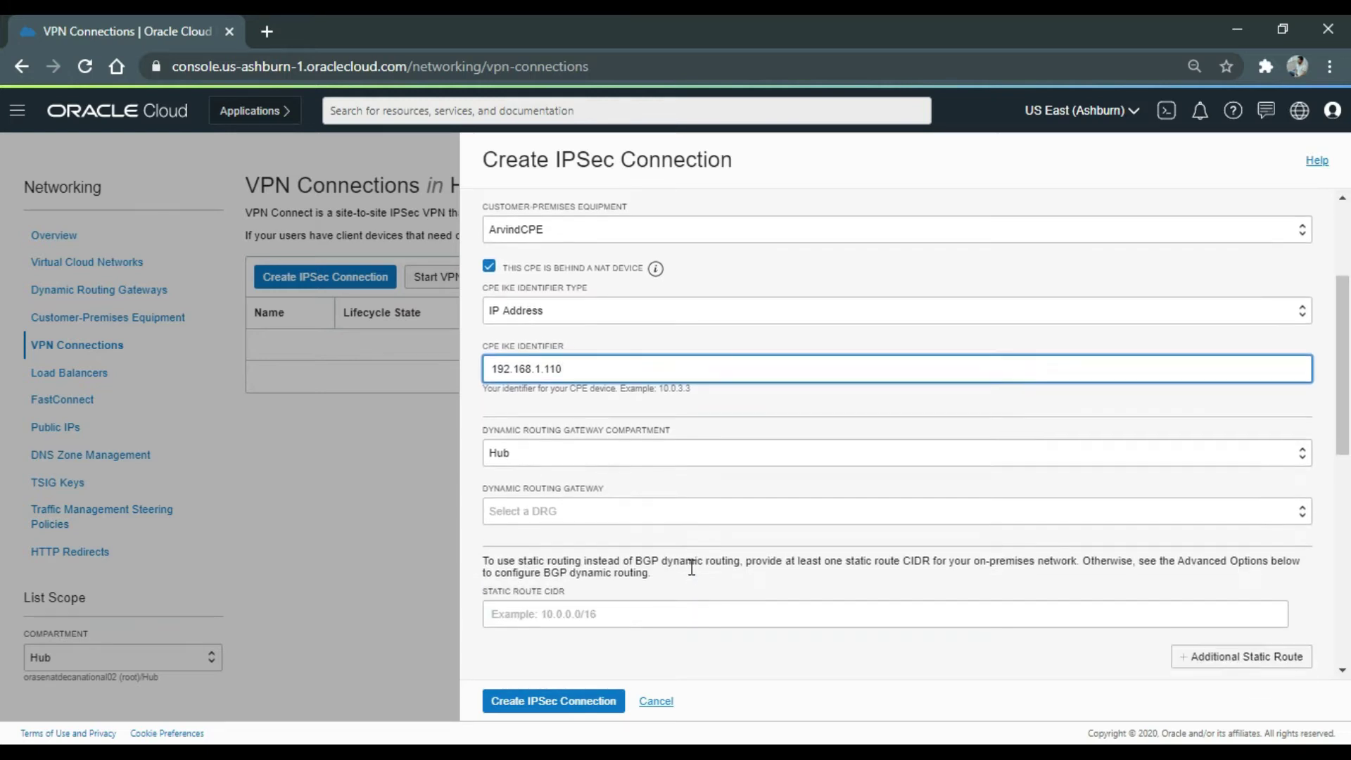
click(619, 508)
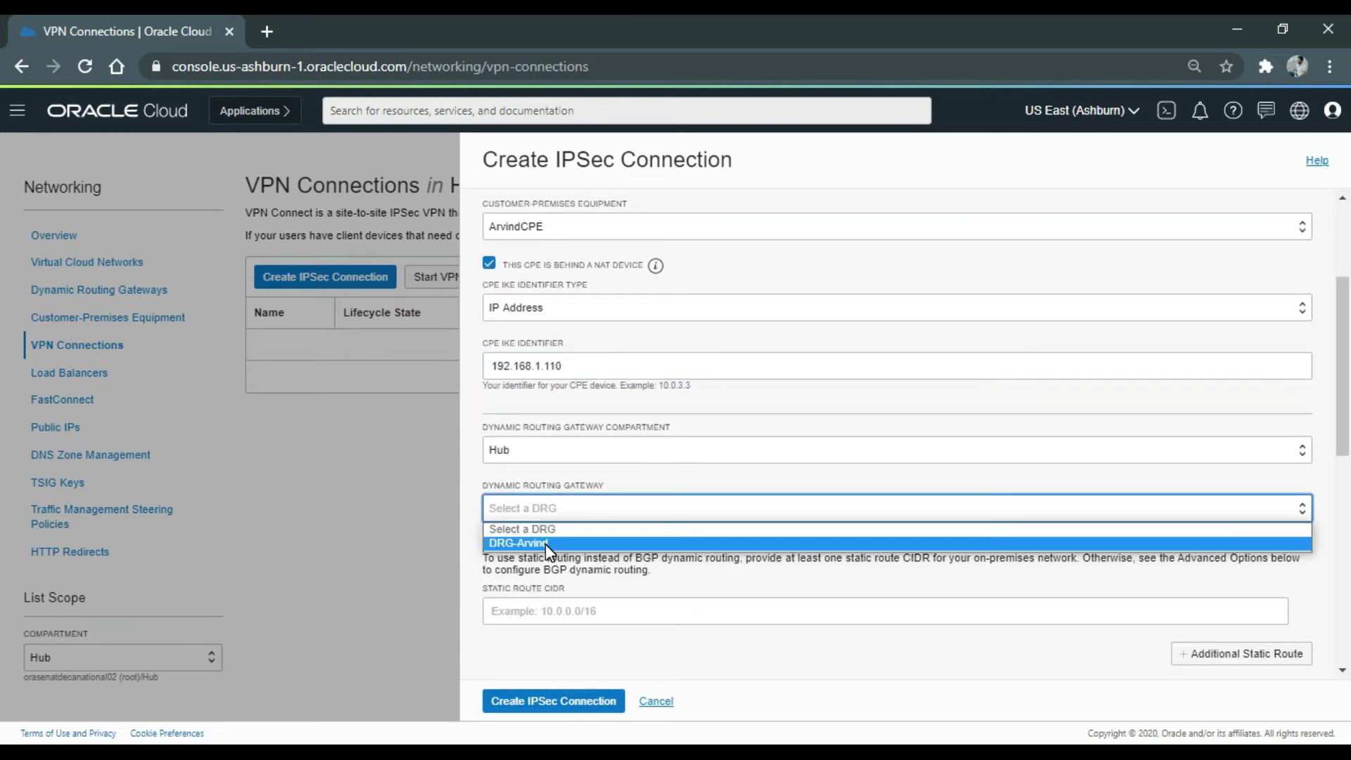
click(545, 543)
scroll(597, 526, down, 3)
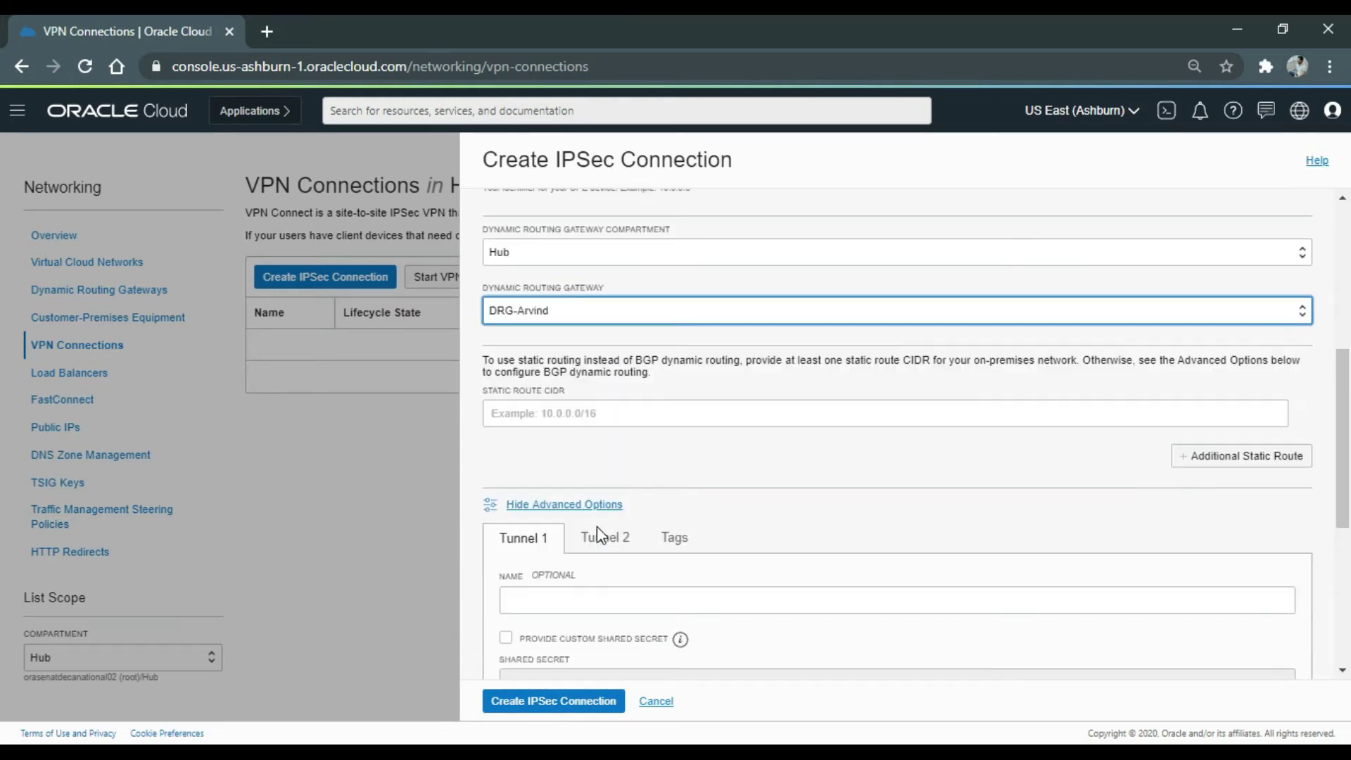
click(572, 422)
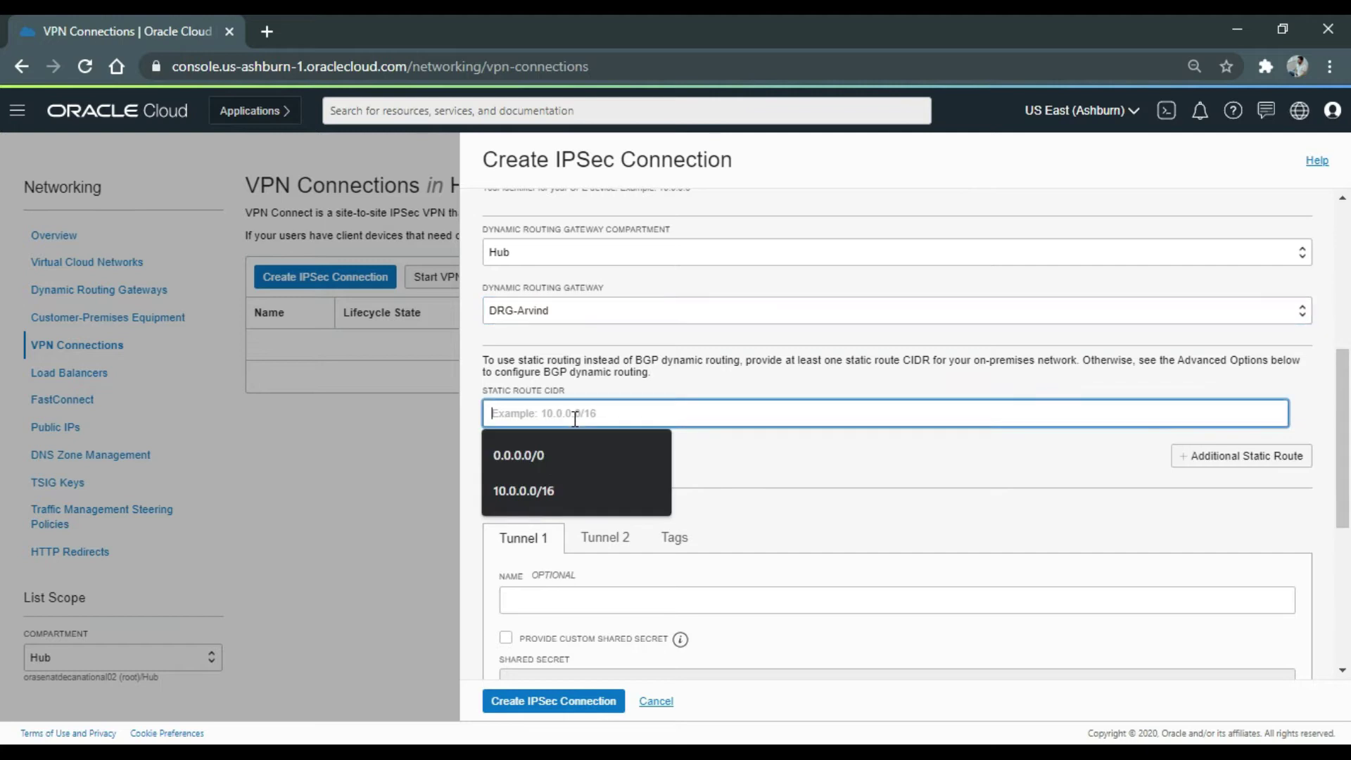
click(538, 455)
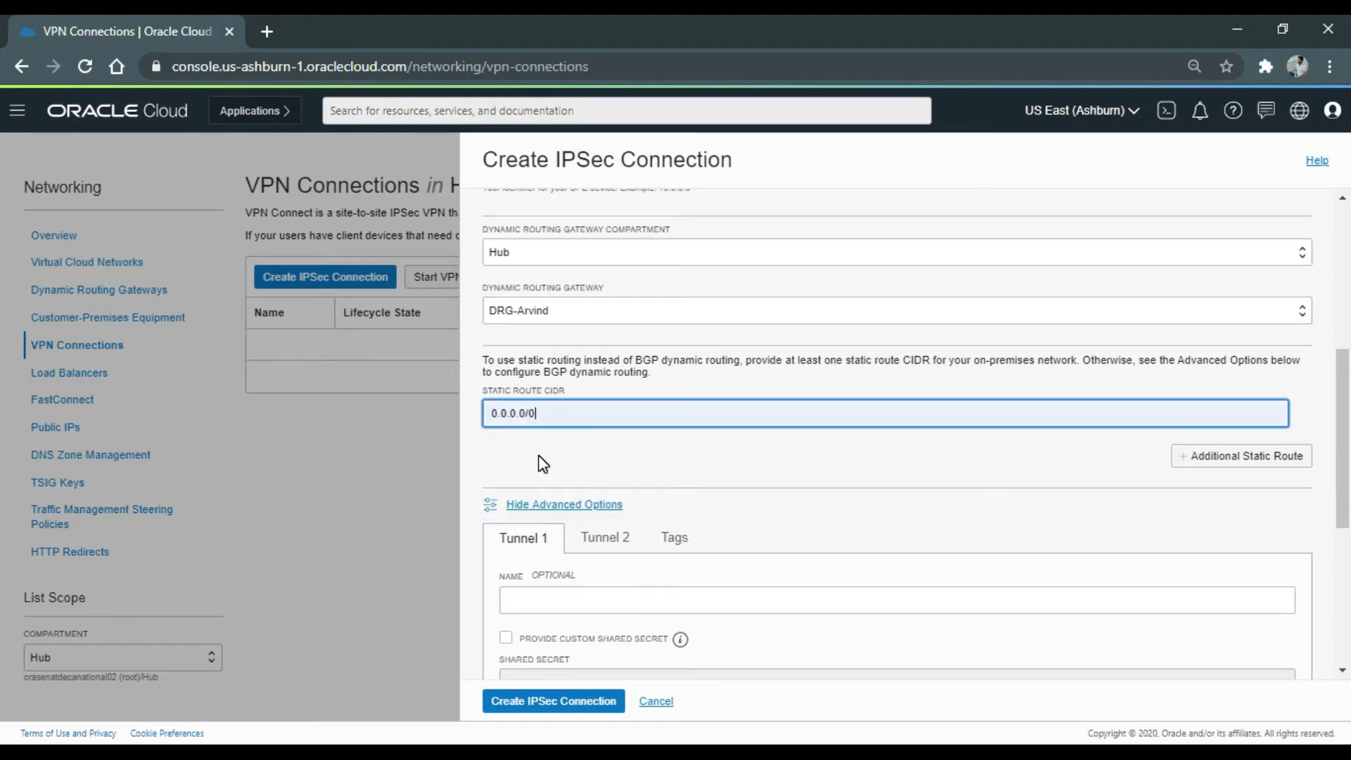
Create the connection, then check the first tunnel's Oracle VPN IP and static routing type.
click(562, 707)
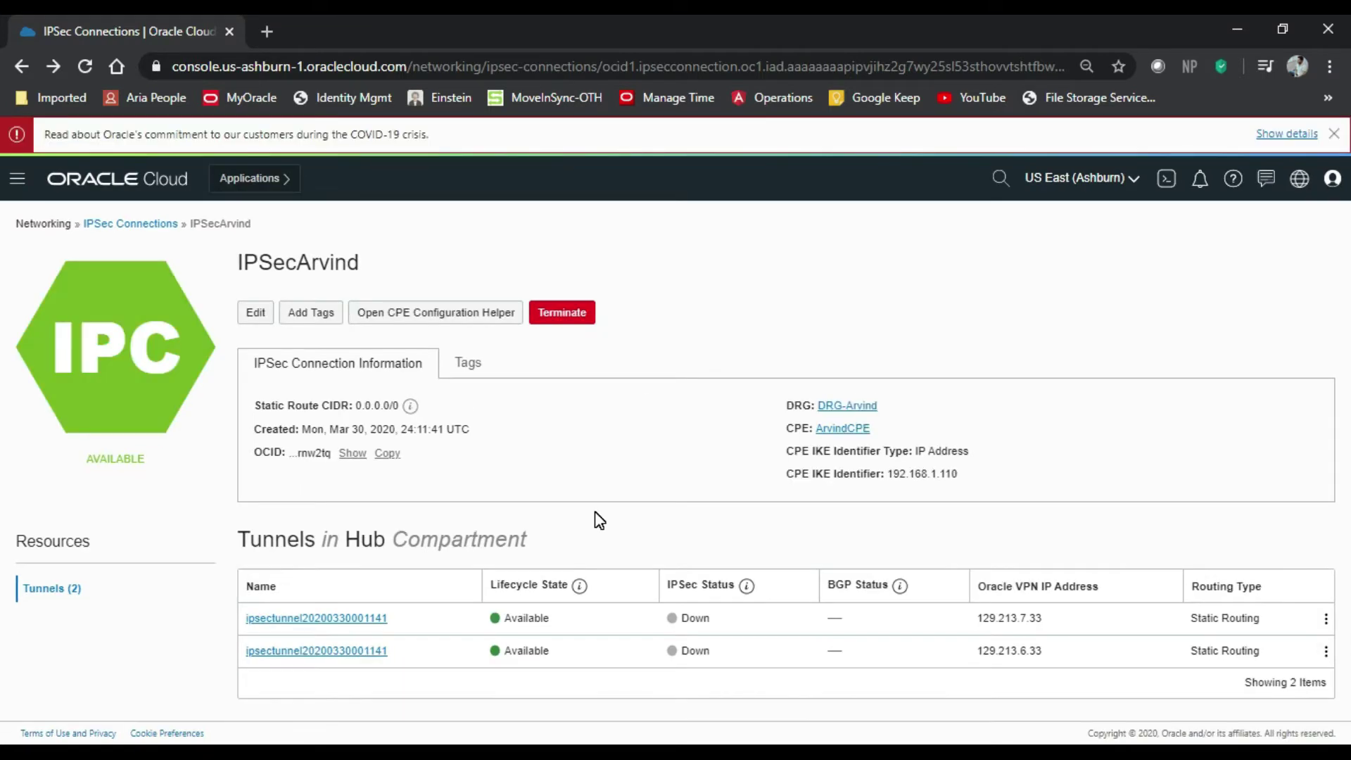
drag(1043, 617, 969, 627)
click(1019, 547)
drag(1264, 619, 1176, 633)
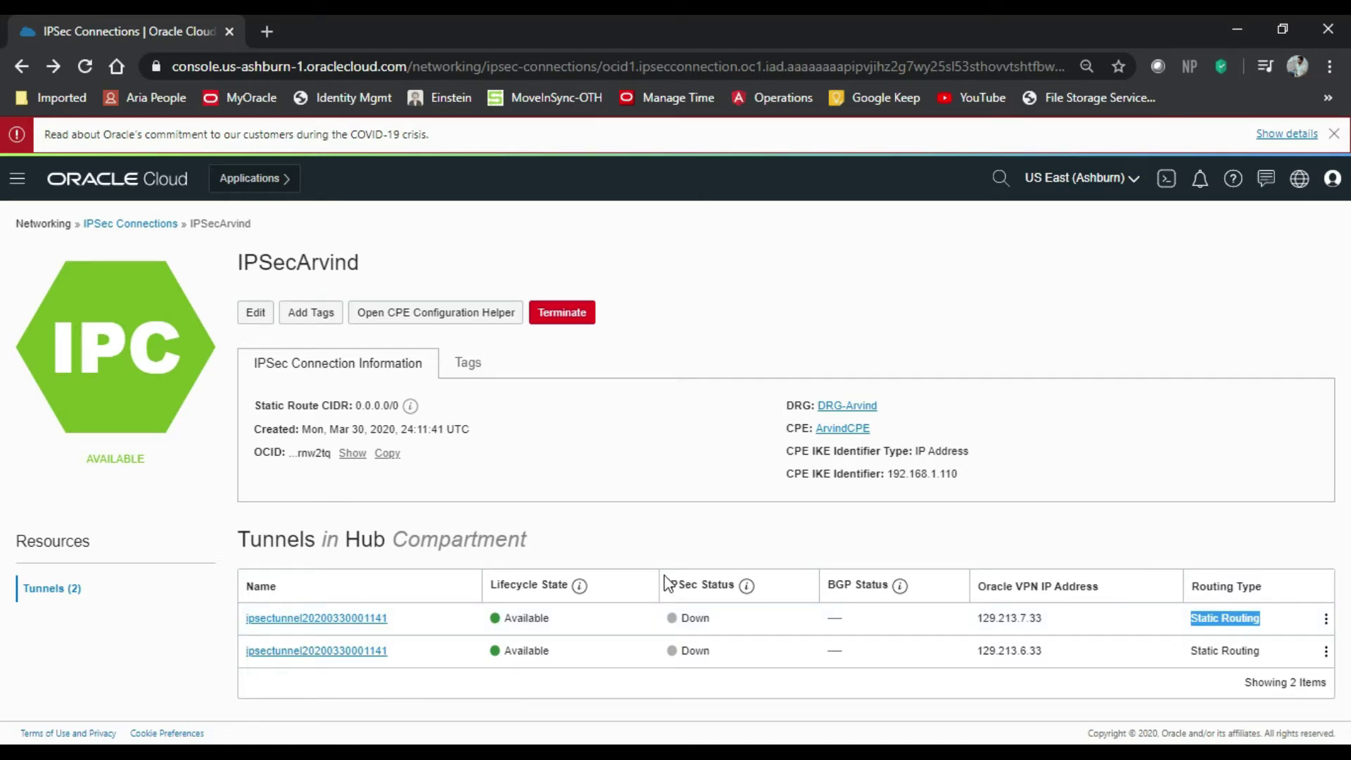
click(607, 546)
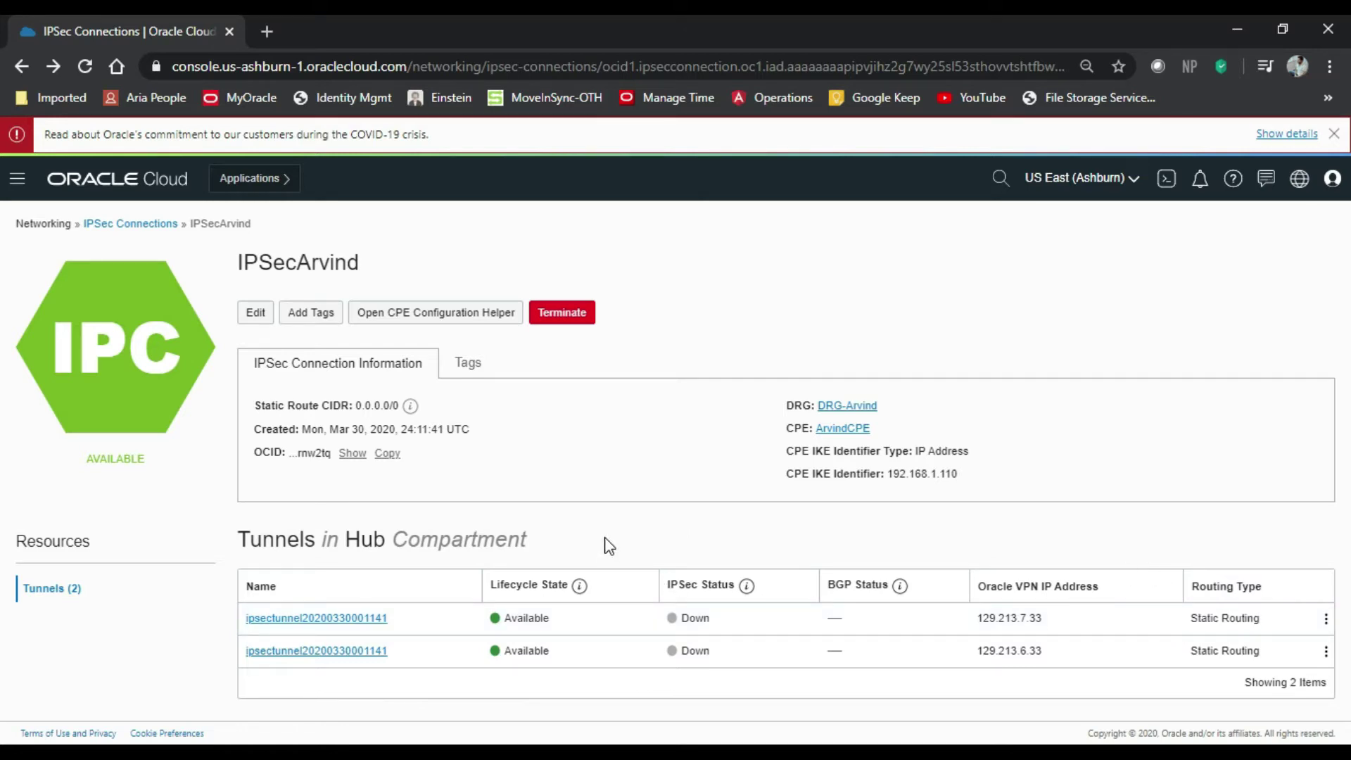
Replace the first tunnel's generated shared secret with a custom secret and save the change.
click(374, 619)
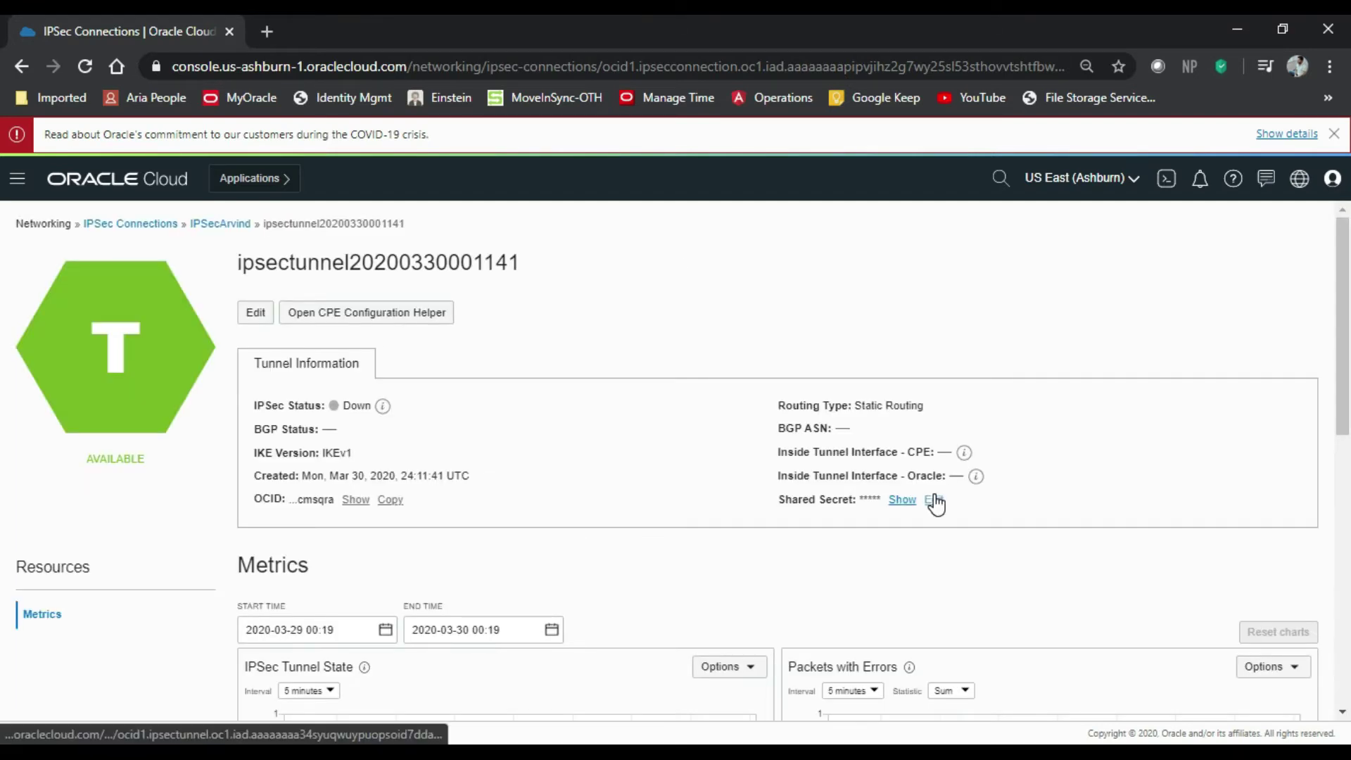
click(934, 495)
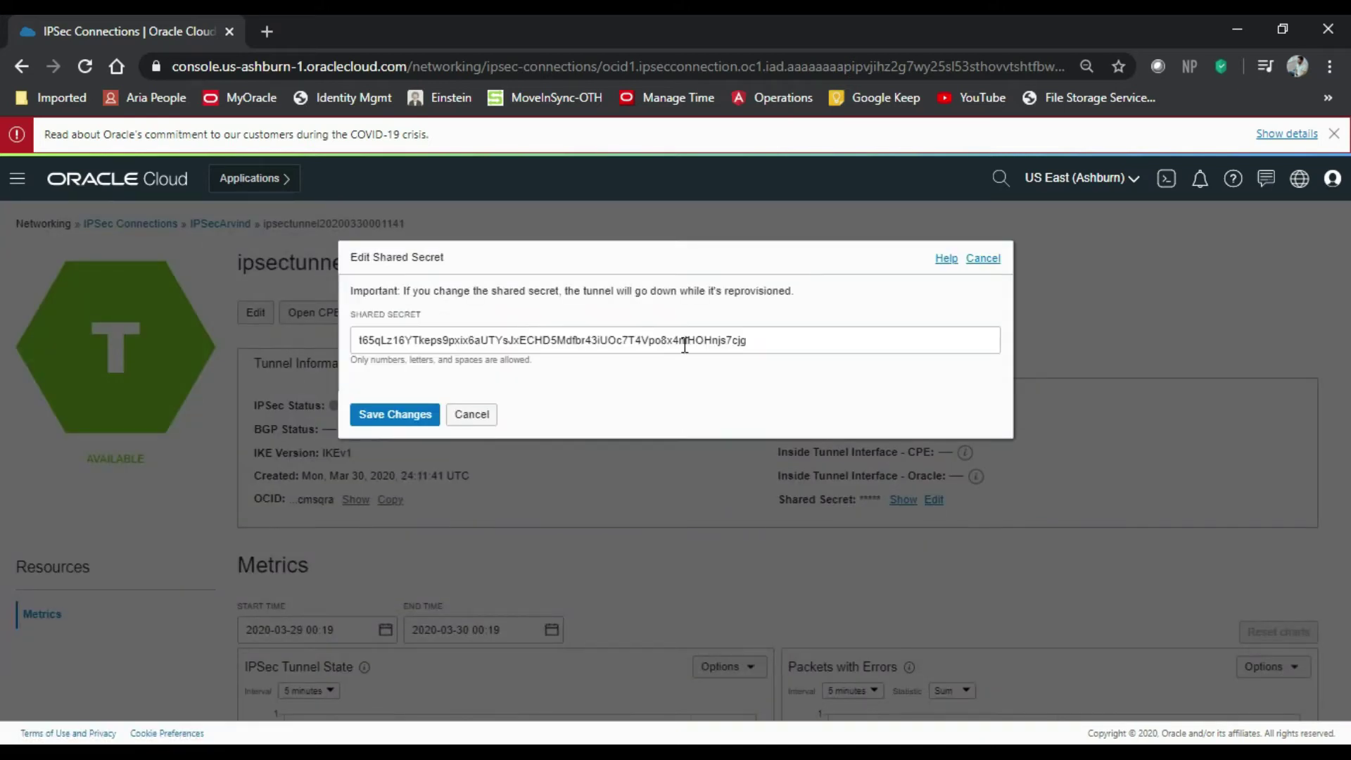
drag(784, 340, 321, 341)
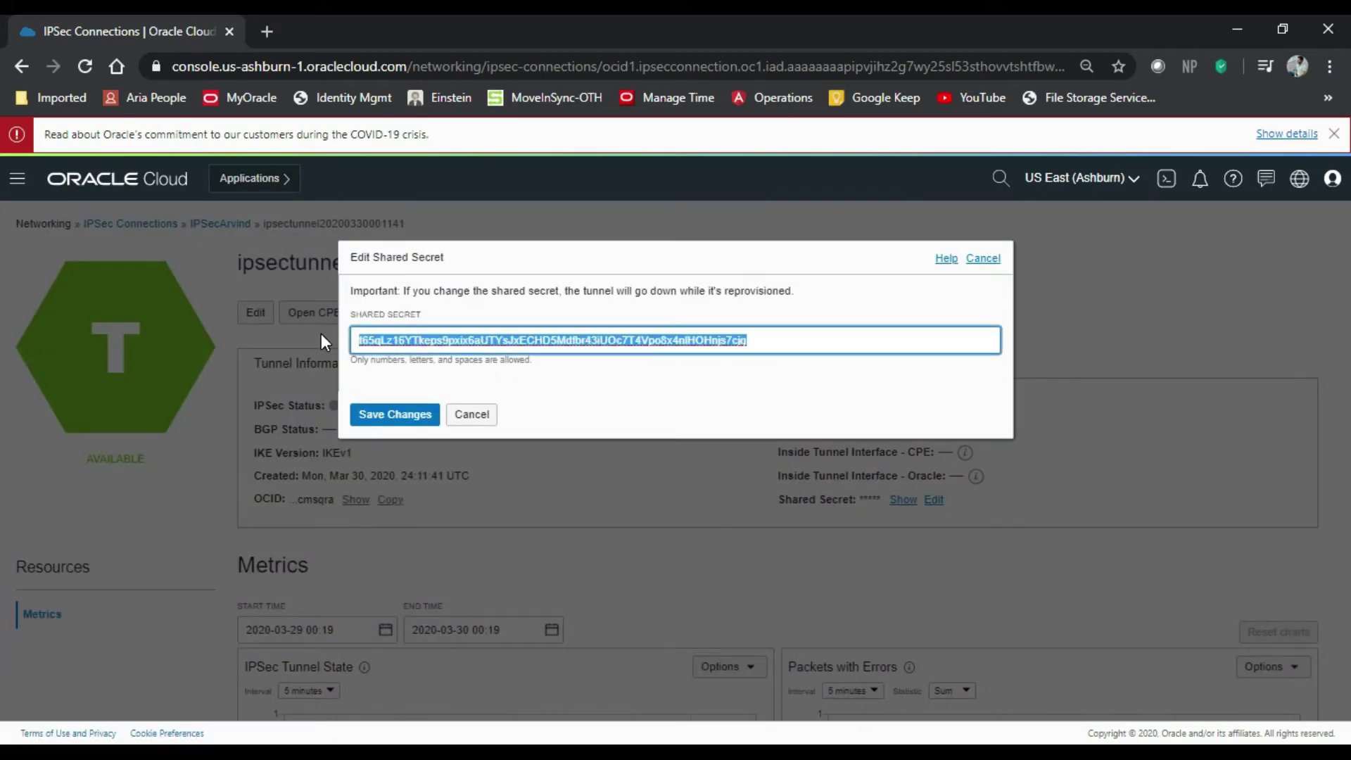
text(cisco23)
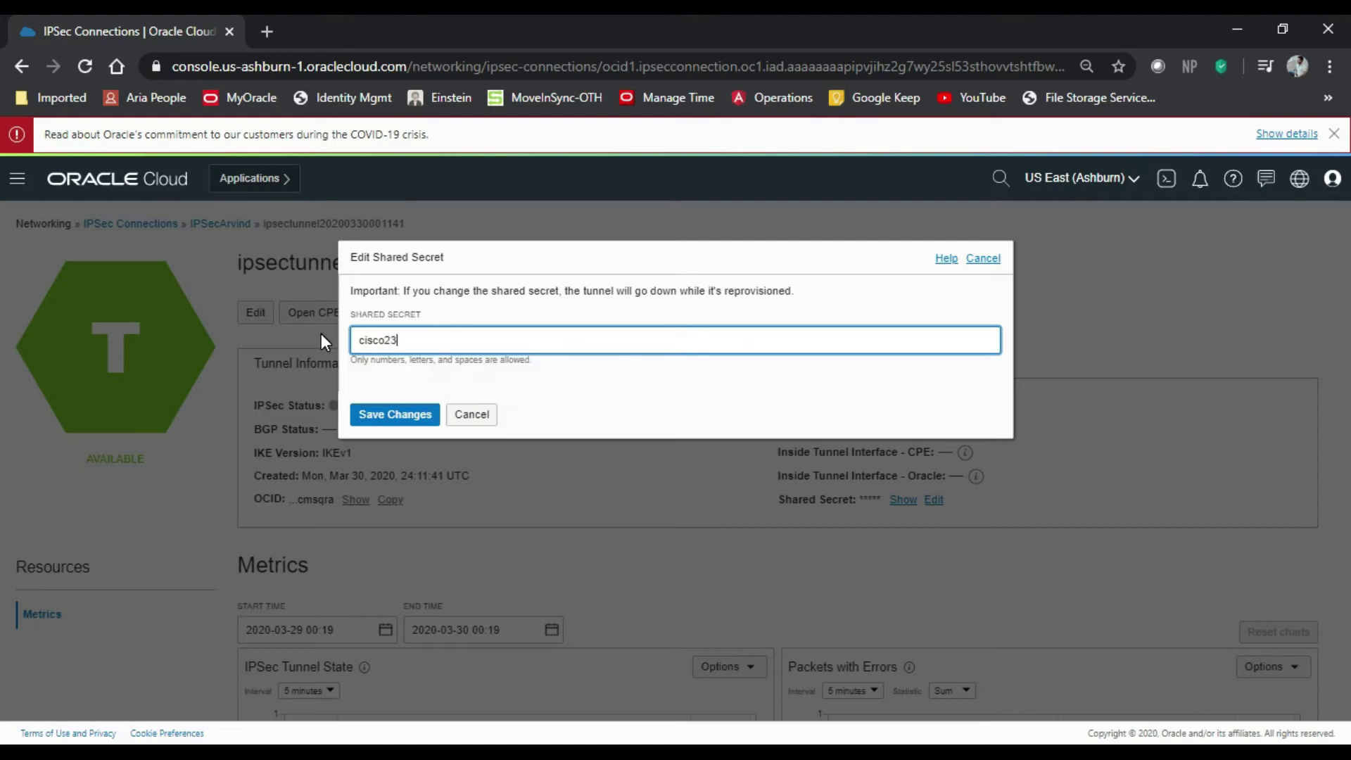
key(BackSpace)
key(BackSpace)
text(123)
click(417, 415)
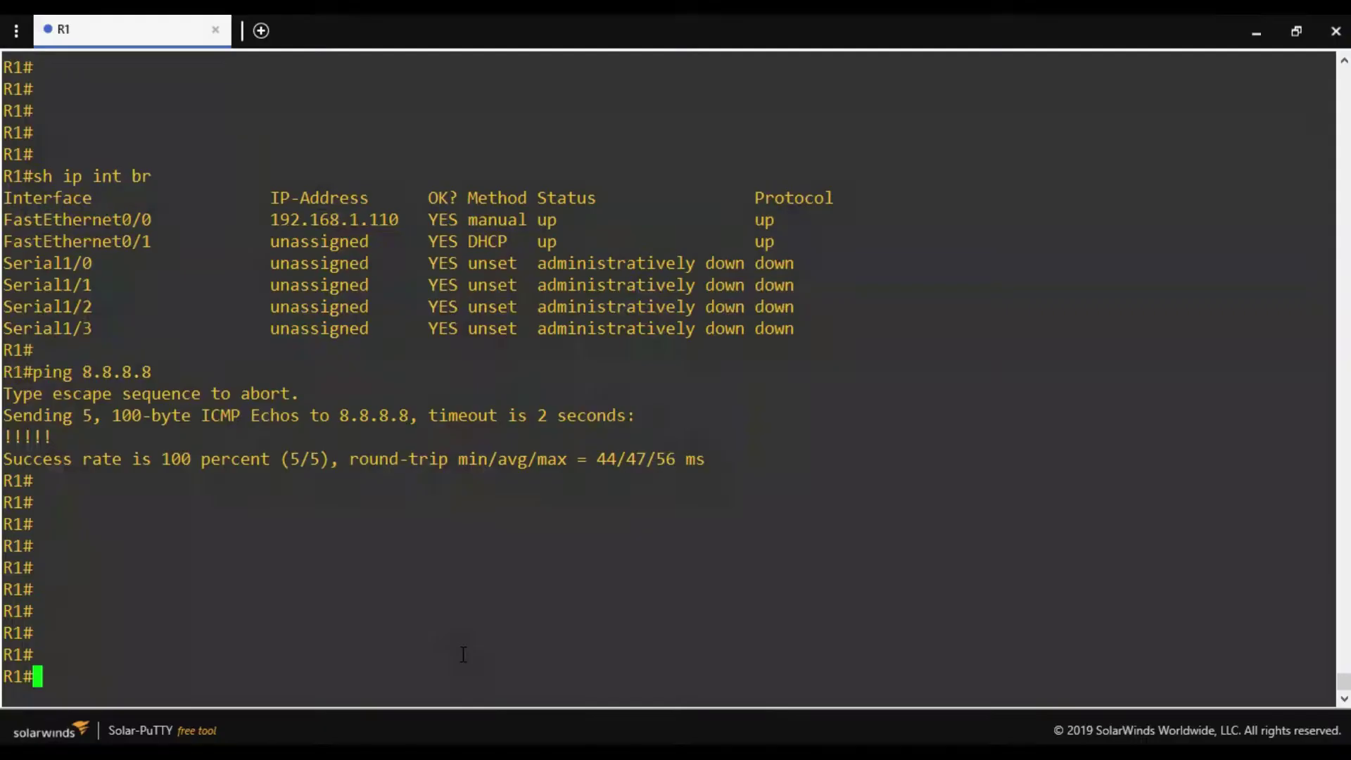
List R1's interfaces with 'sh ip int br' and confirm FastEthernet0/0 is 192.168.1.110.
key(Return)
key(Return)
key(Return)
key(Return)
key(Return)
key(Return)
key(Return)
key(Return)
key(Return)
key(Return)
key(Return)
key(Return)
key(Return)
key(Return)
key(Return)
key(Return)
key(Return)
key(Return)
key(Return)
key(Return)
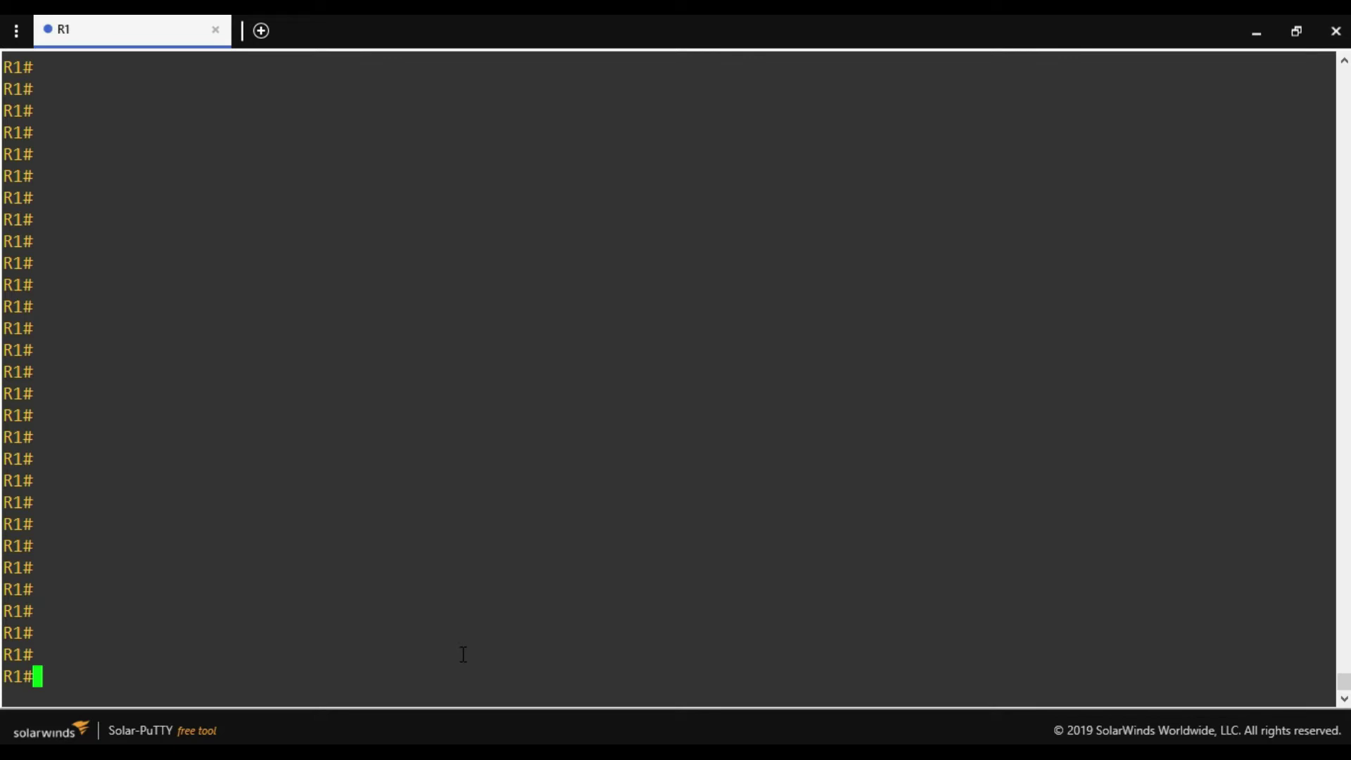
text(sh ip int br)
key(Return)
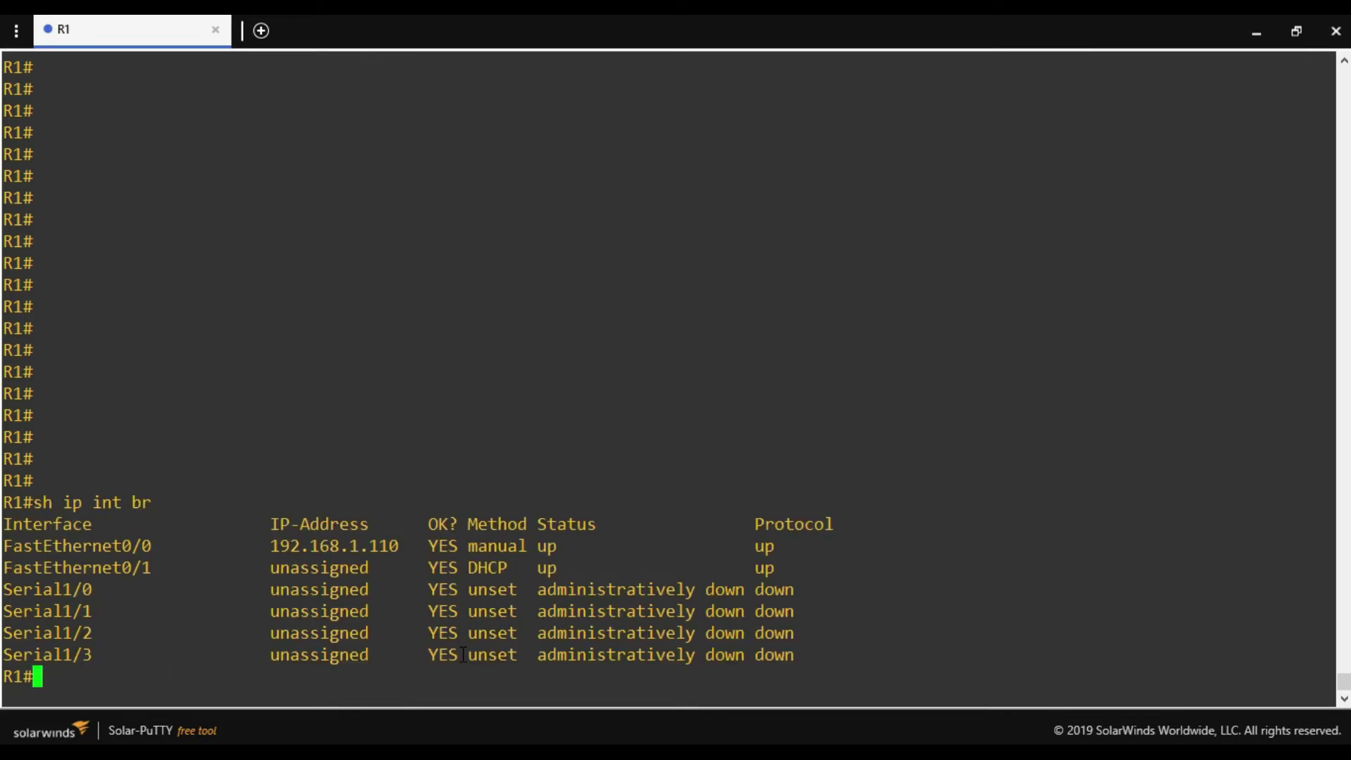
drag(408, 546, 273, 546)
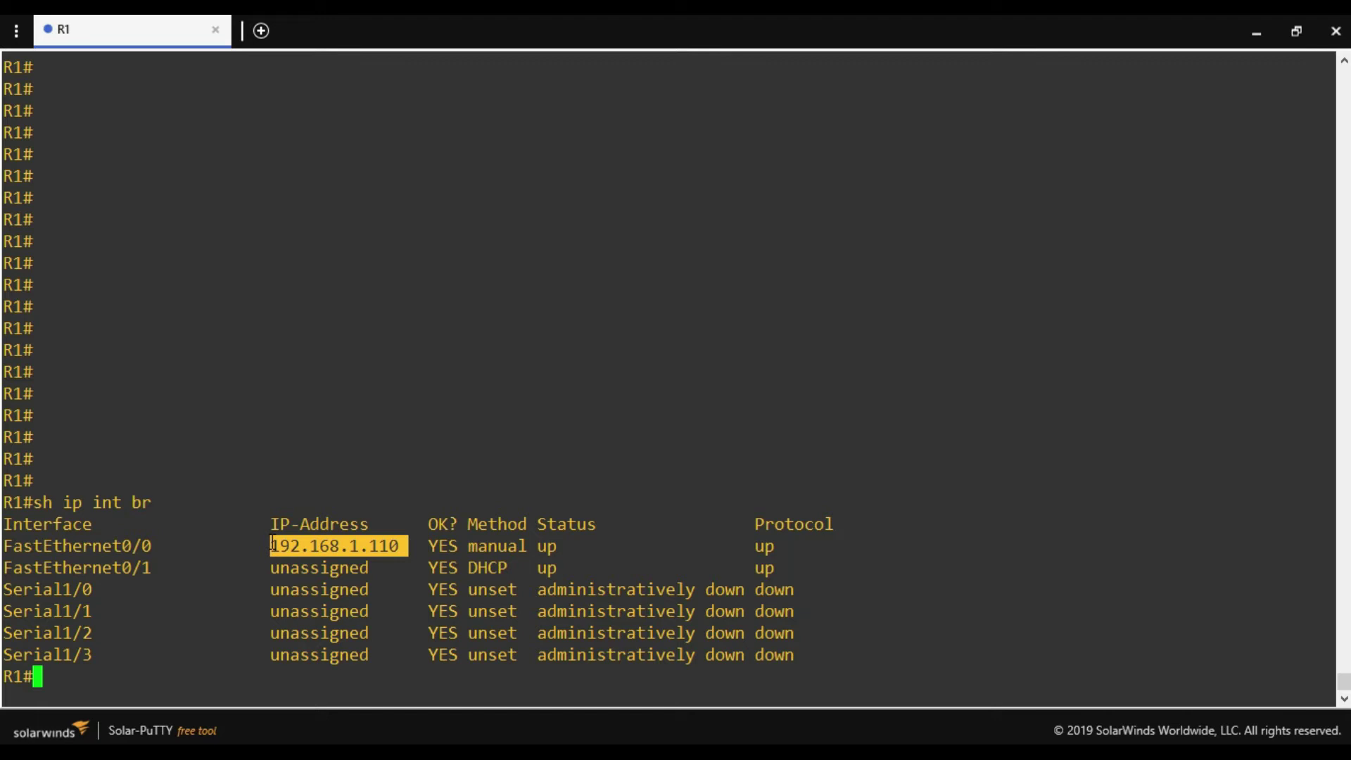
Ping 8.8.8.8 from R1 and confirm 100 percent success.
key(Return)
key(Return)
key(Return)
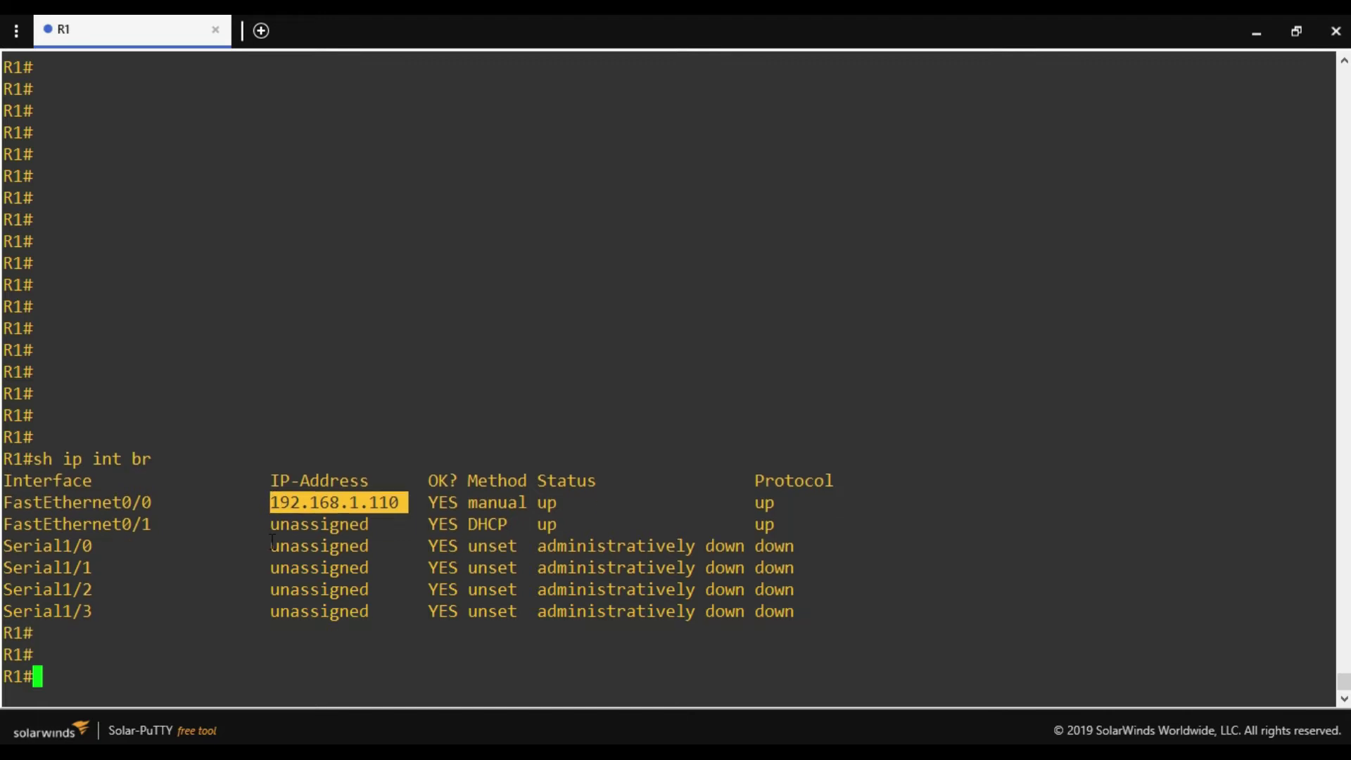
text(ping 8.8.8.8)
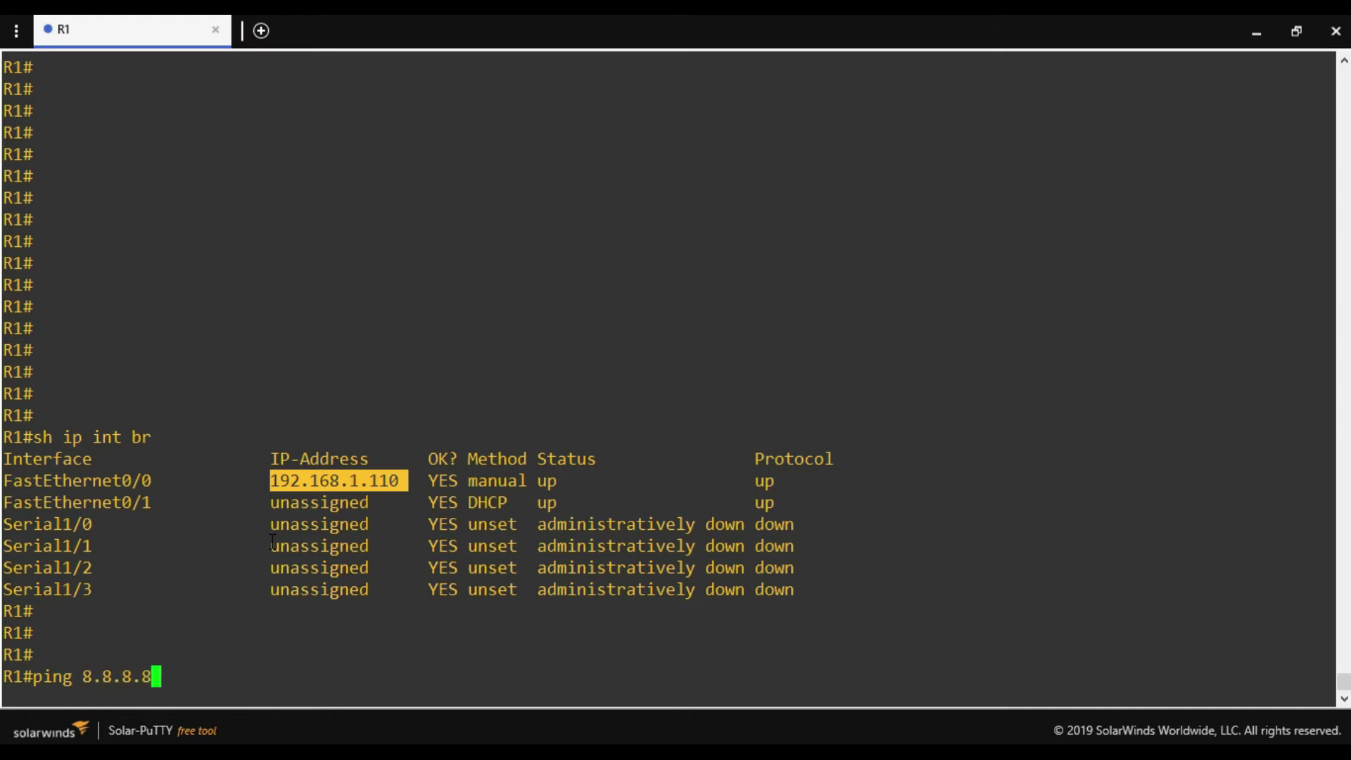
key(Return)
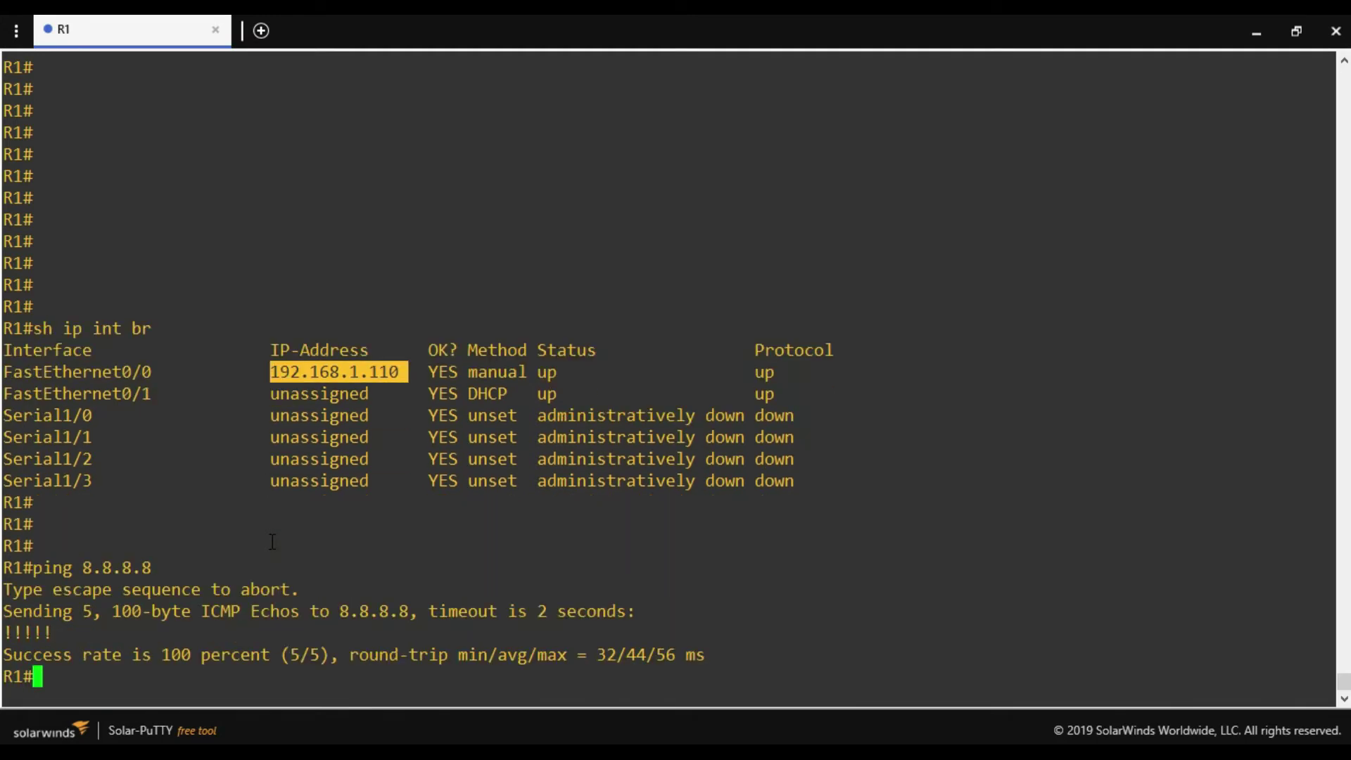
key(Return)
key(Return)
key(Return)
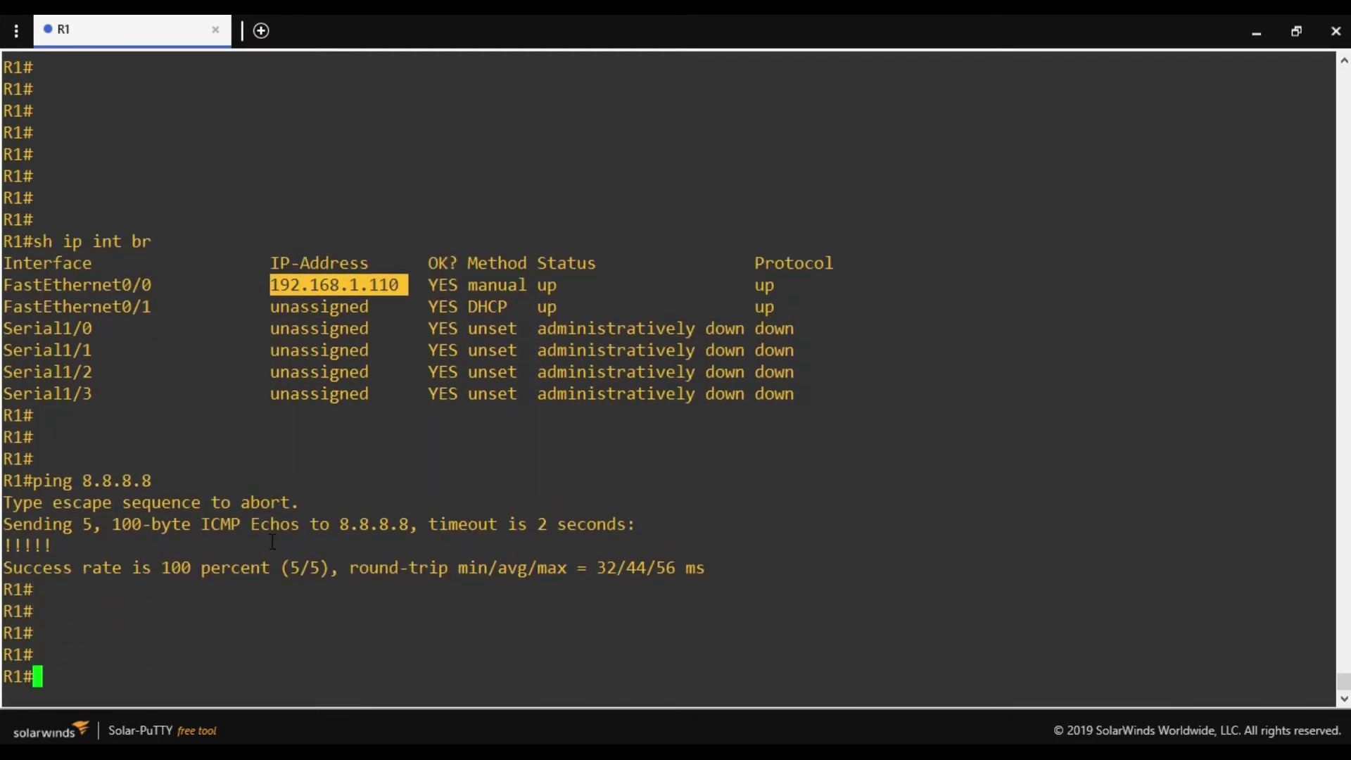
click(575, 602)
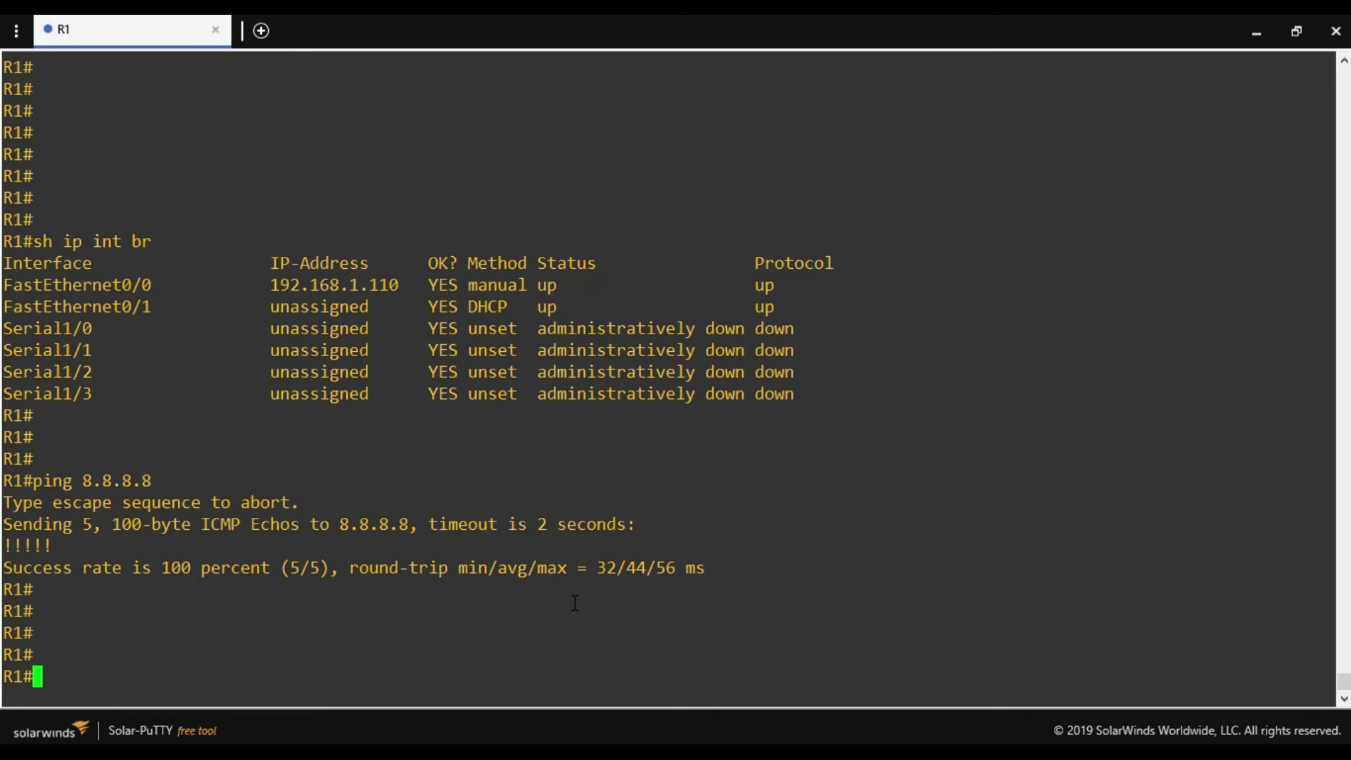
Enter configuration mode and create the crypto keyring oracle-vpn-tunnel1.
text(conf t)
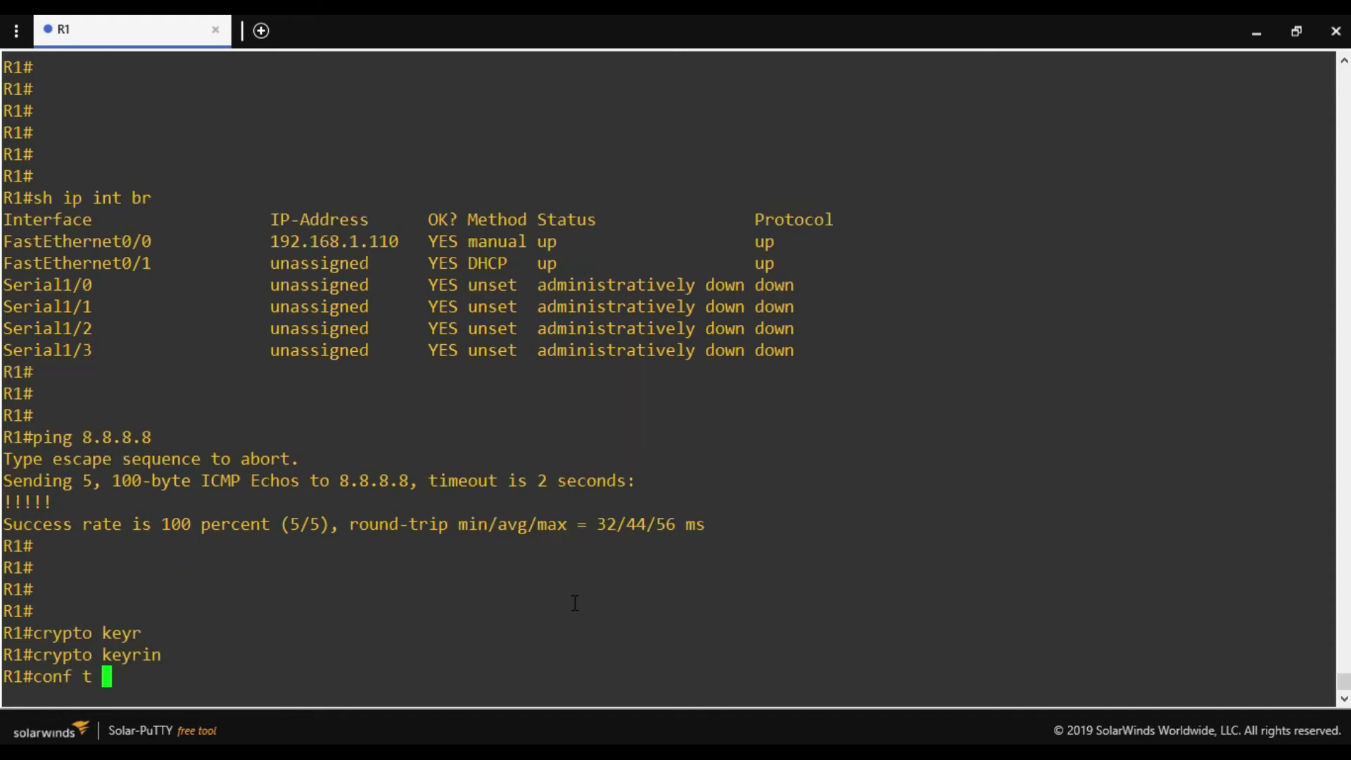
key(Return)
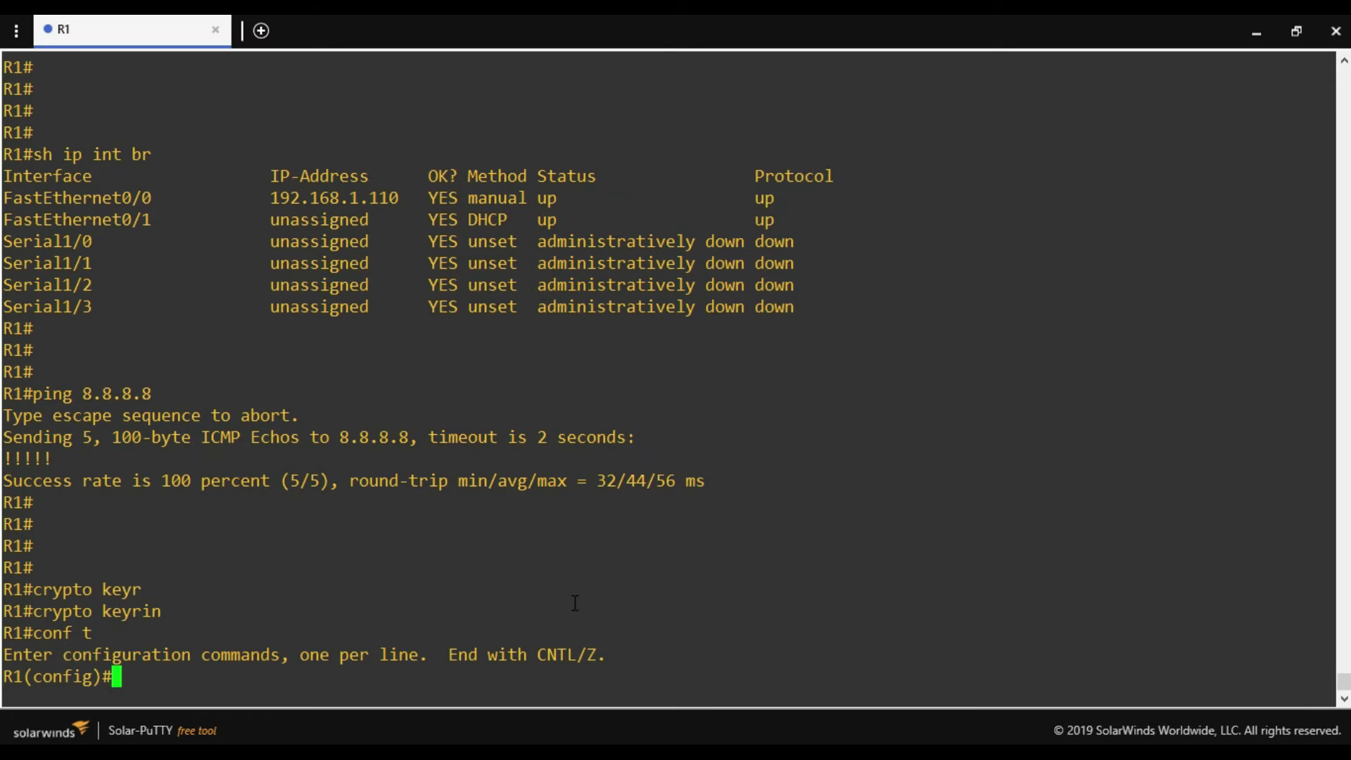
text(crypto key)
key(Tab)
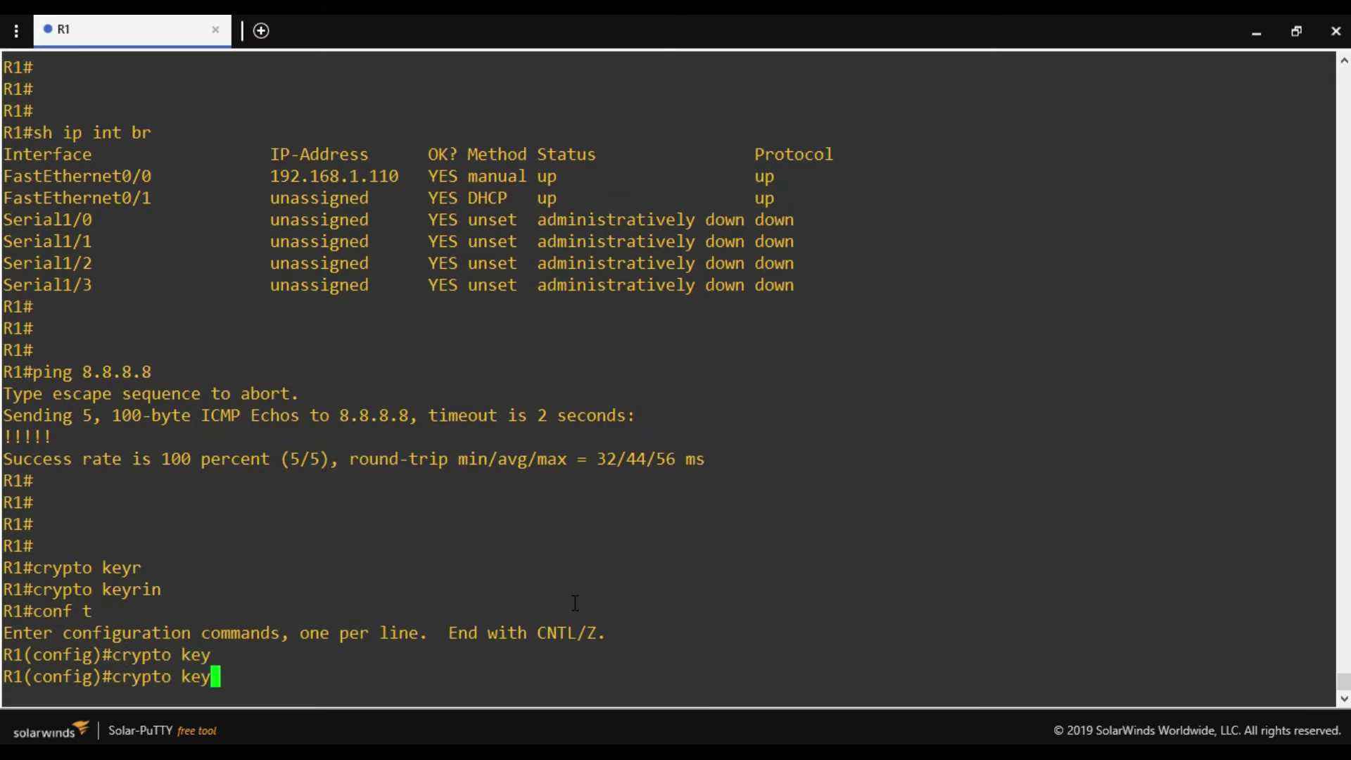
text(ri)
key(Tab)
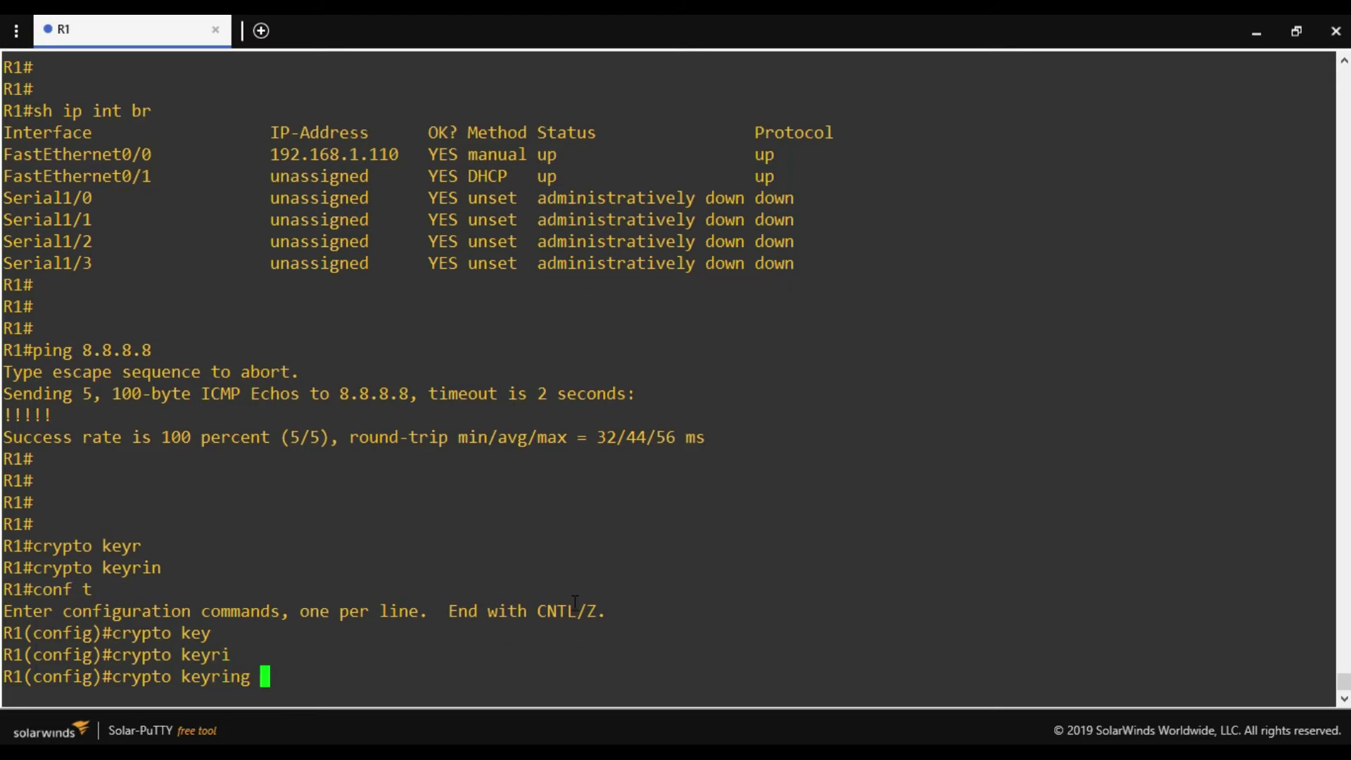
text(oracel-vpn)
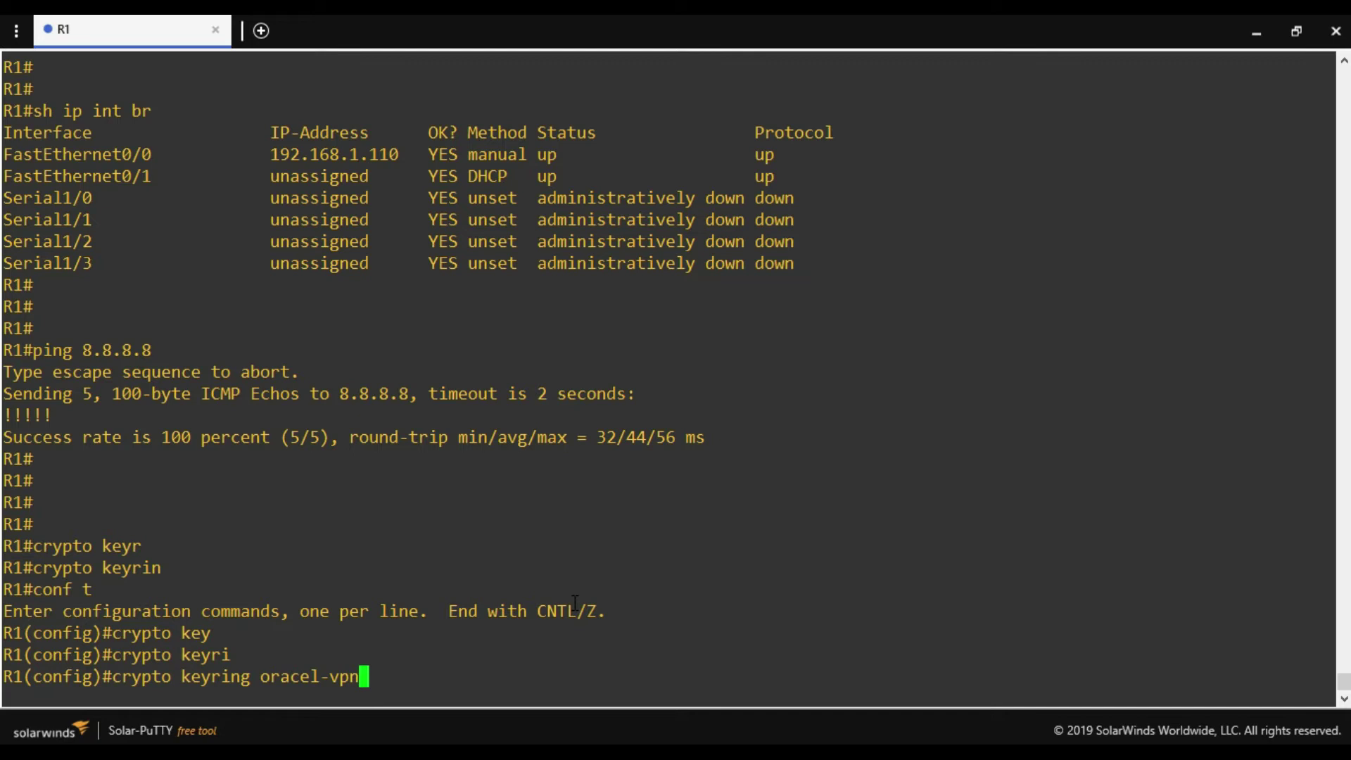
text(-tunnel1)
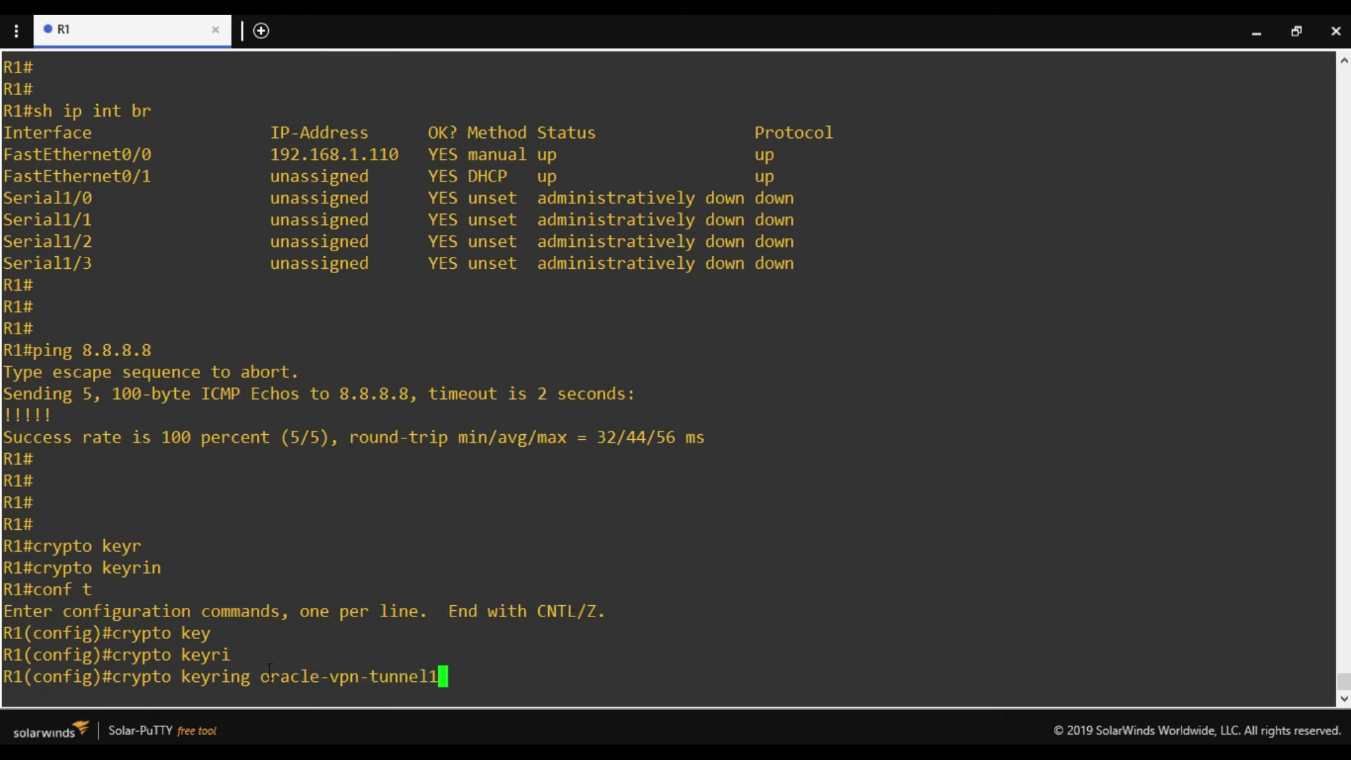
drag(261, 674, 435, 672)
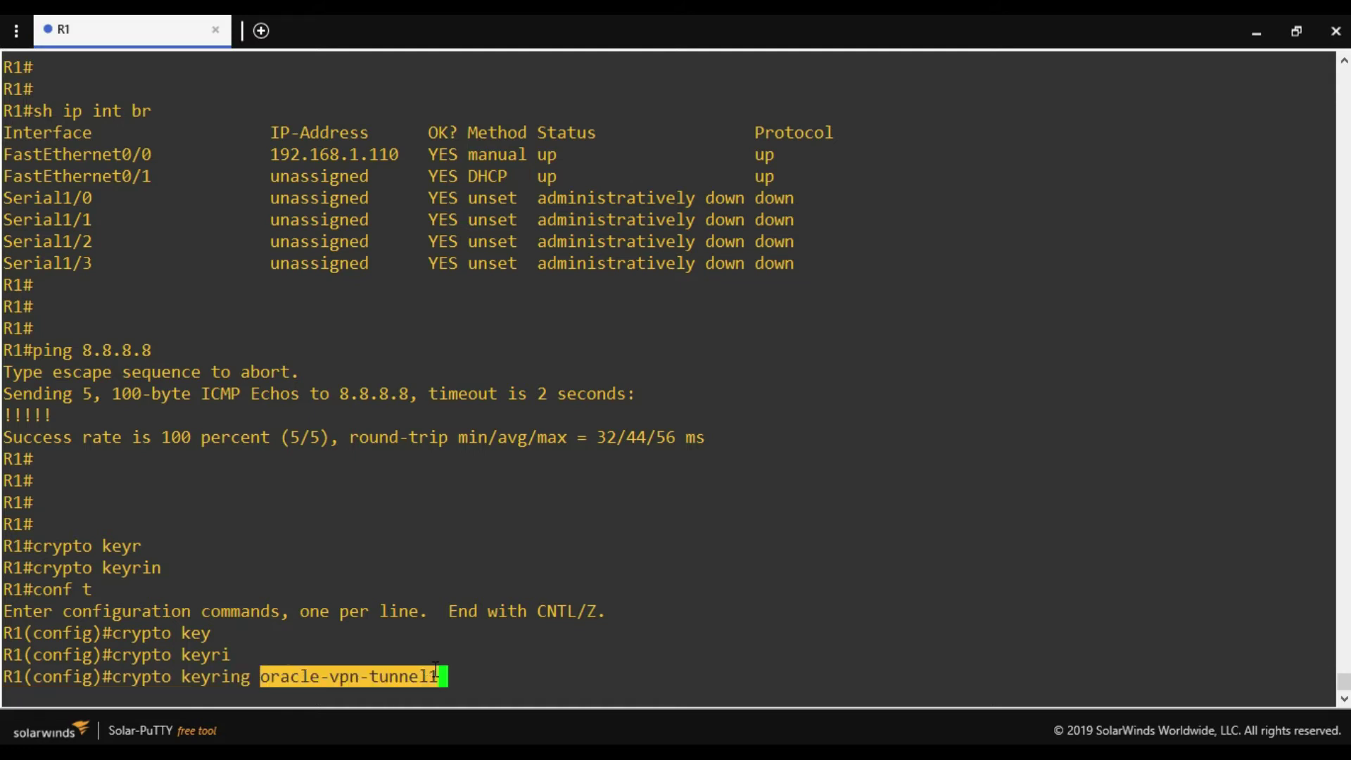
click(474, 679)
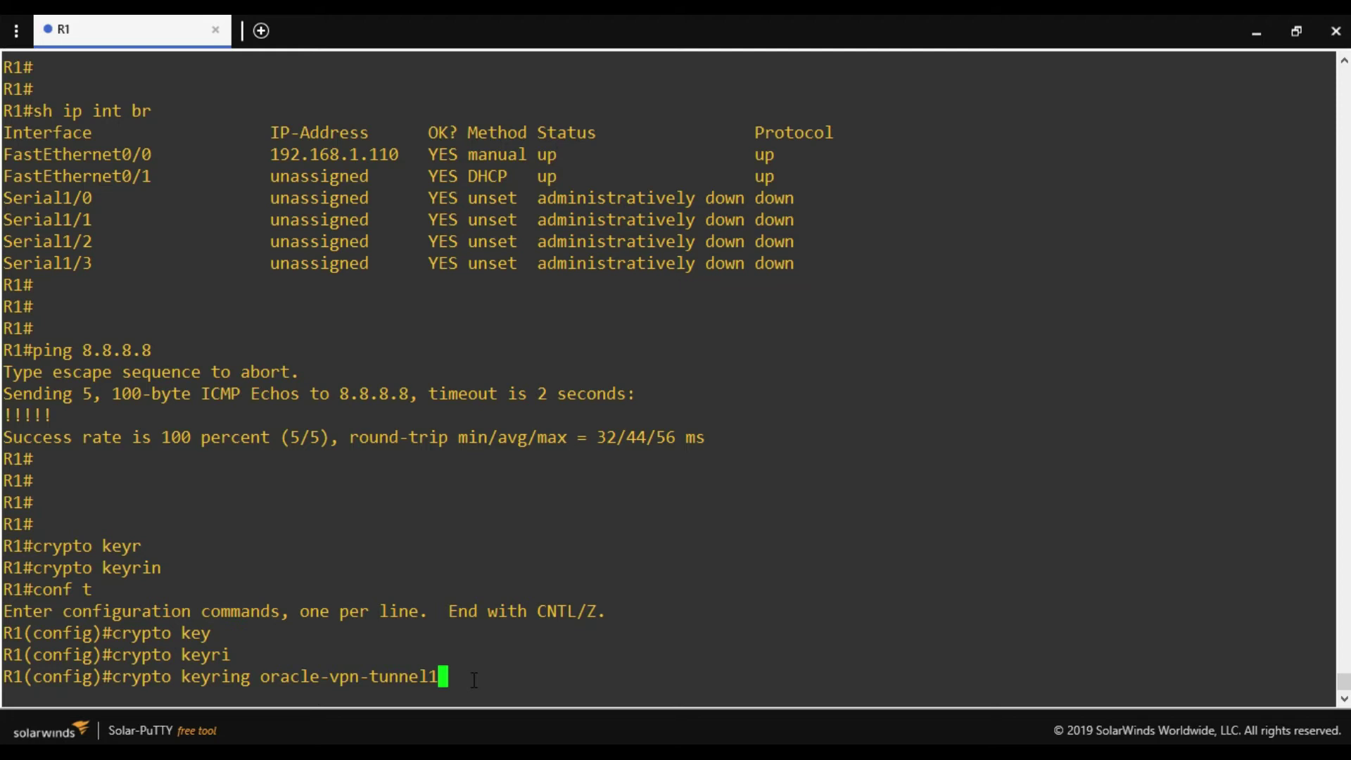
key(Return)
Set the keyring's local-address to interface f0/0.
text(local )
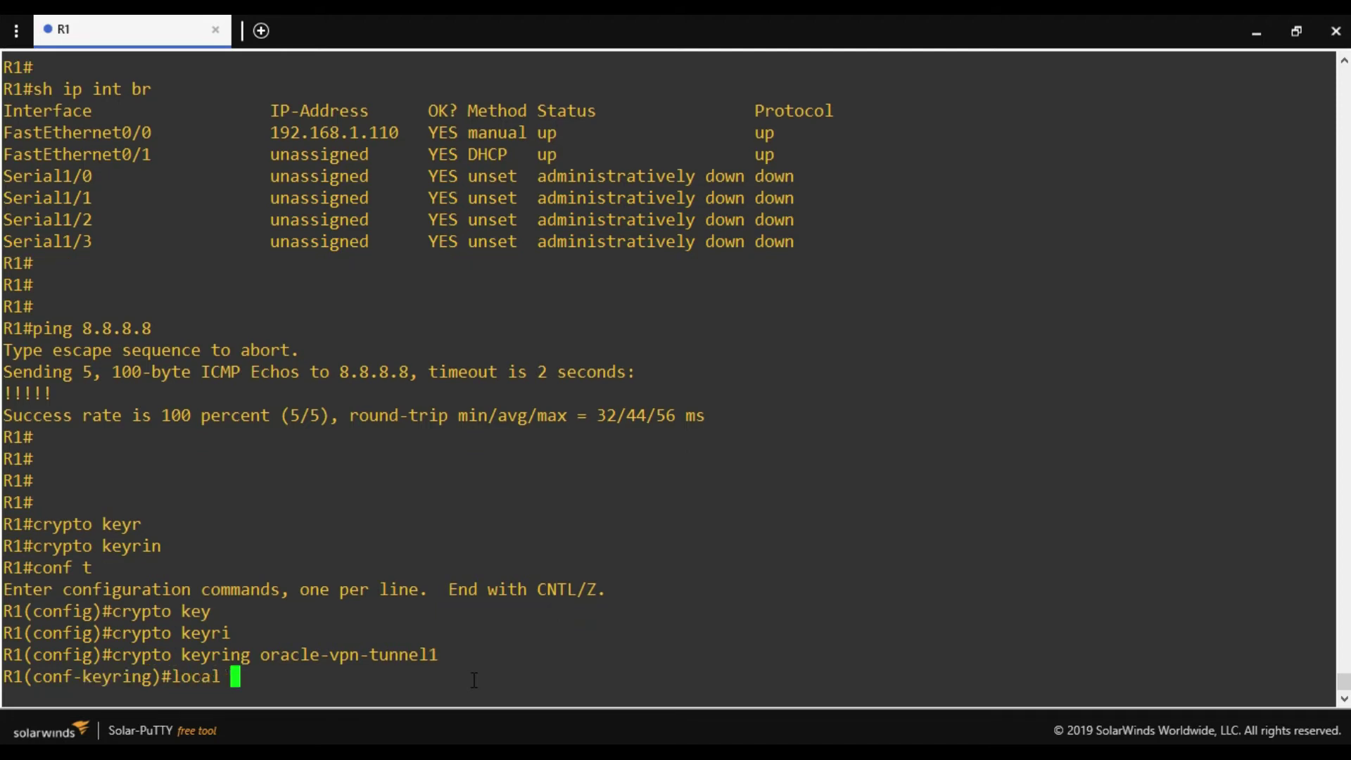
text(add)
key(Tab)
key(BackSpace)
key(BackSpace)
key(BackSpace)
key(BackSpace)
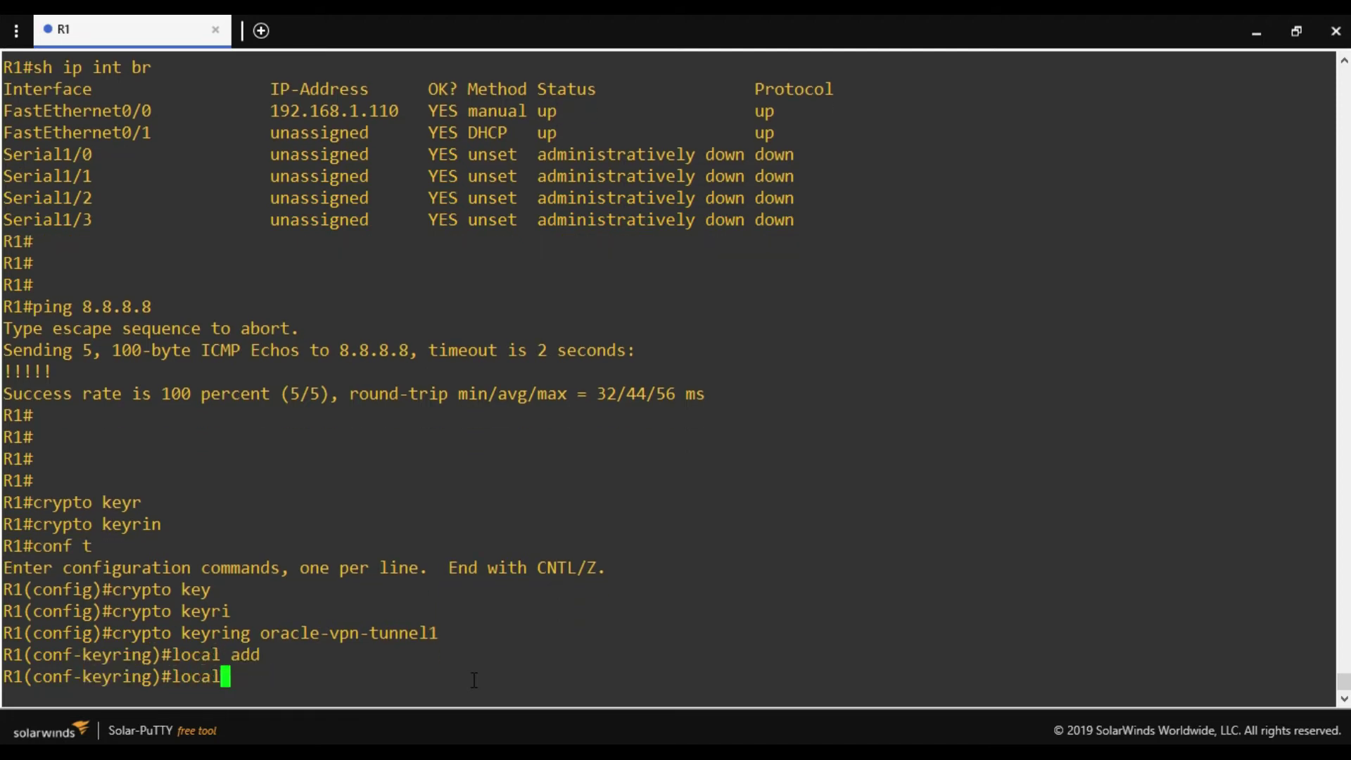
key(Tab)
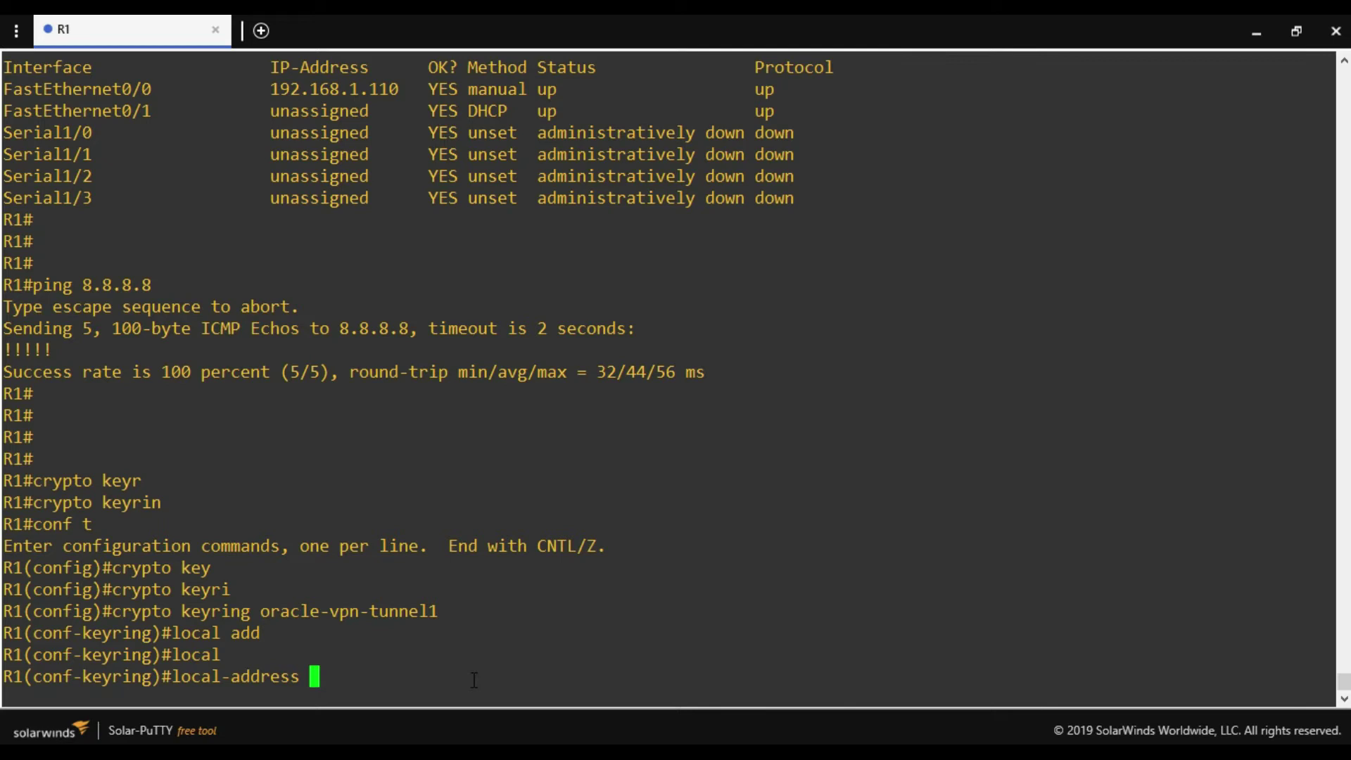
text(f0/0)
key(Return)
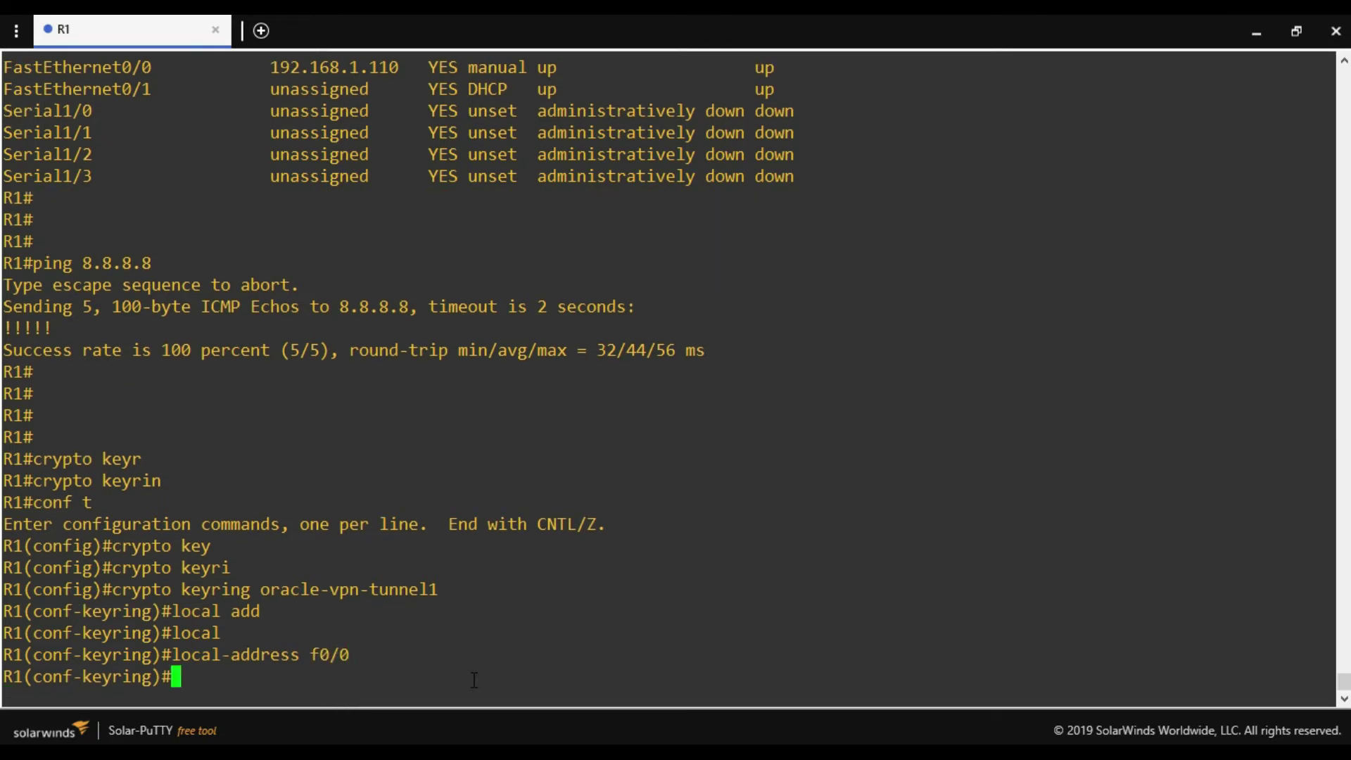
Begin a pre-shared-key address line, pasting peer IP 129.213.7.33 copied from the OCI console.
text(pre)
key(Tab)
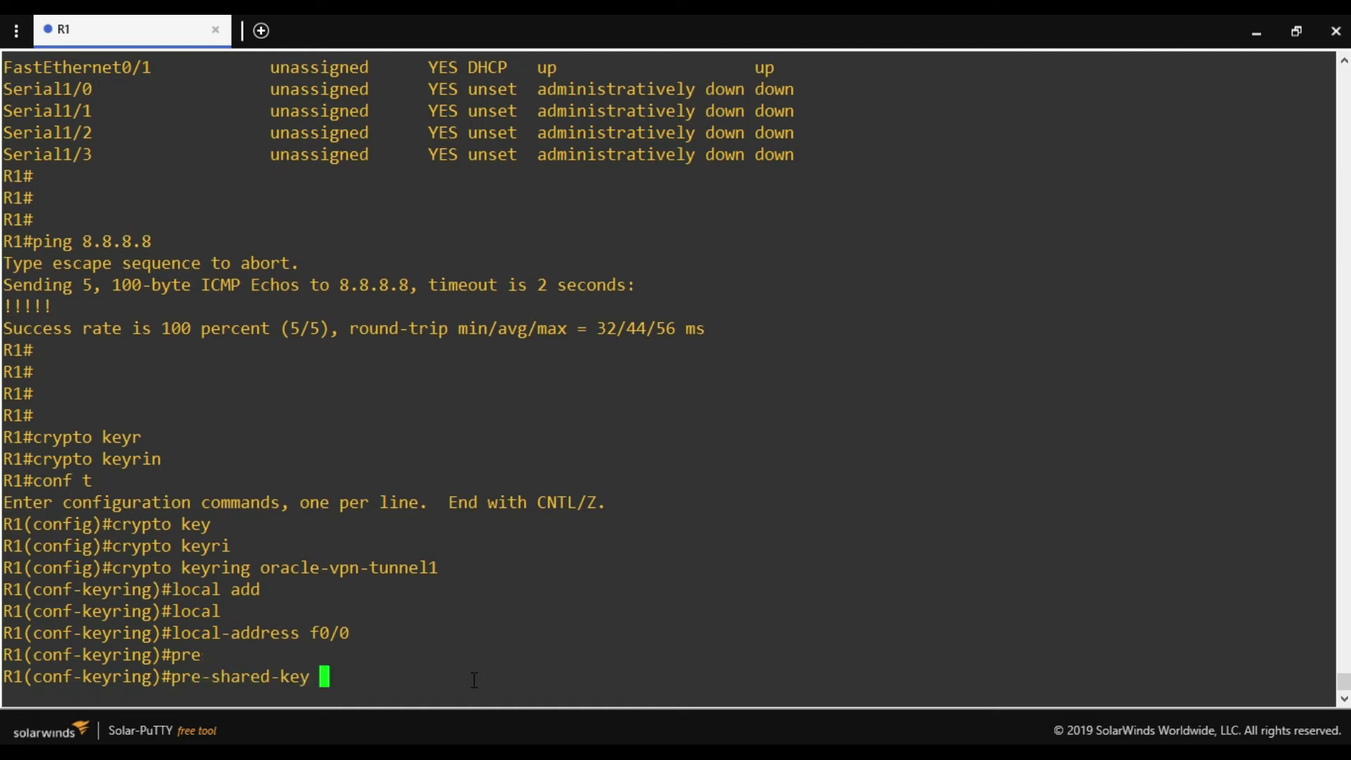
text(add)
key(Tab)
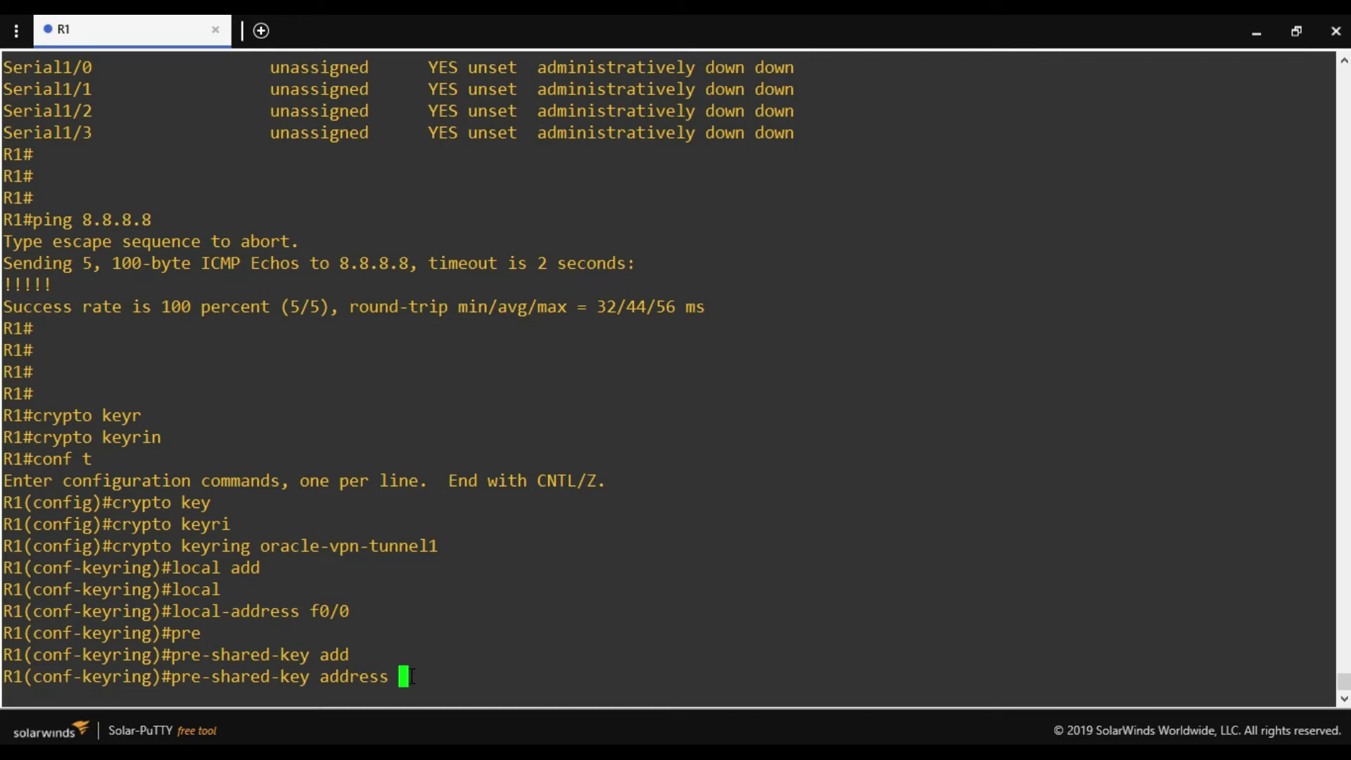
click(1251, 34)
drag(1048, 619, 978, 618)
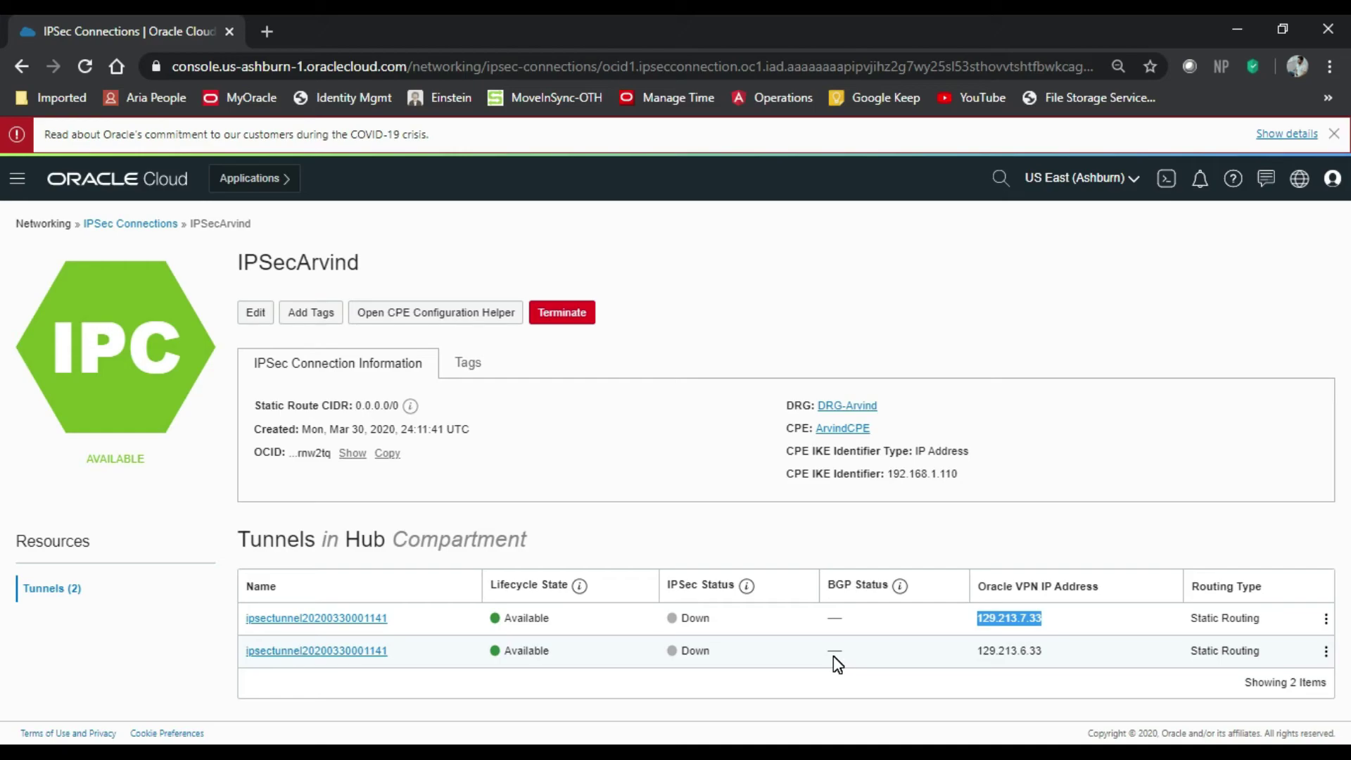
key(ctrl+c)
key(alt+Tab)
right_click(573, 603)
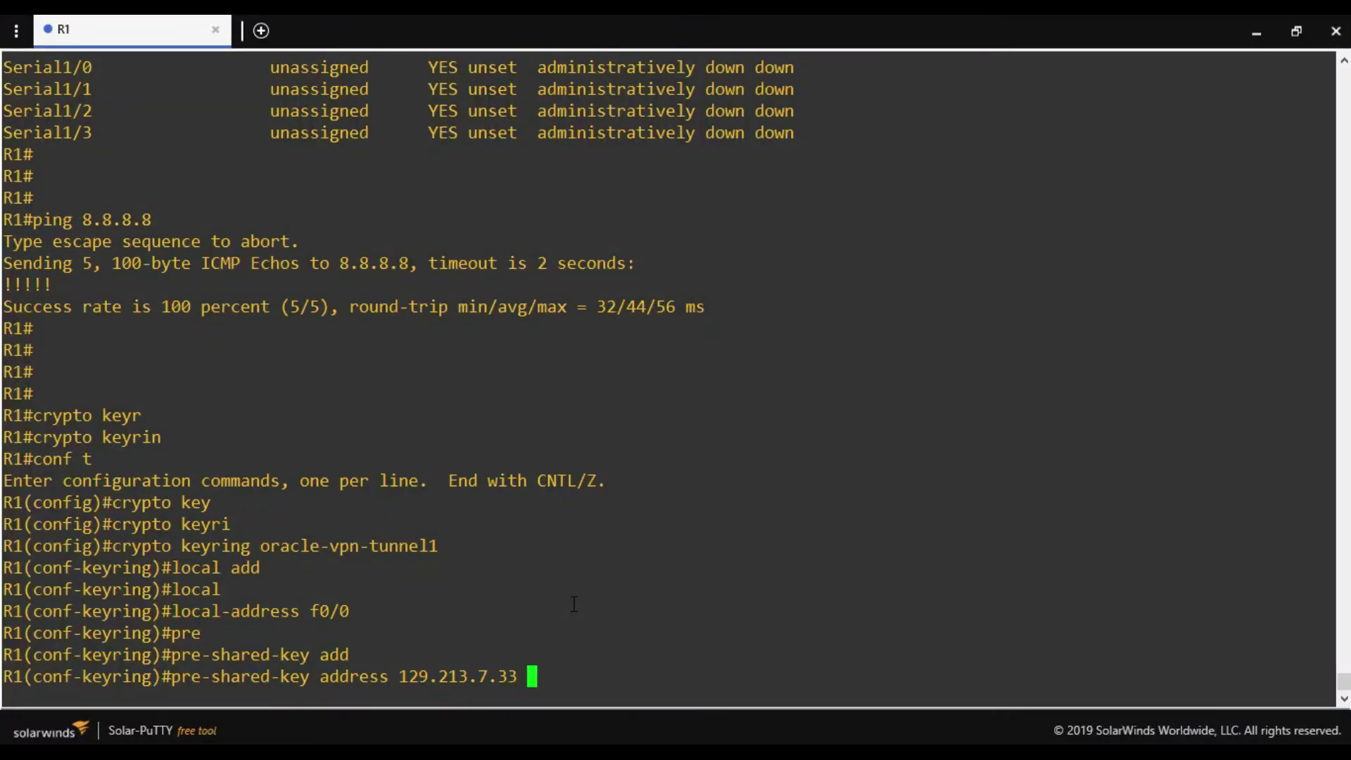
Finish the pre-shared key for peer 129.213.7.33 and exit the keyring.
text(key cisco)
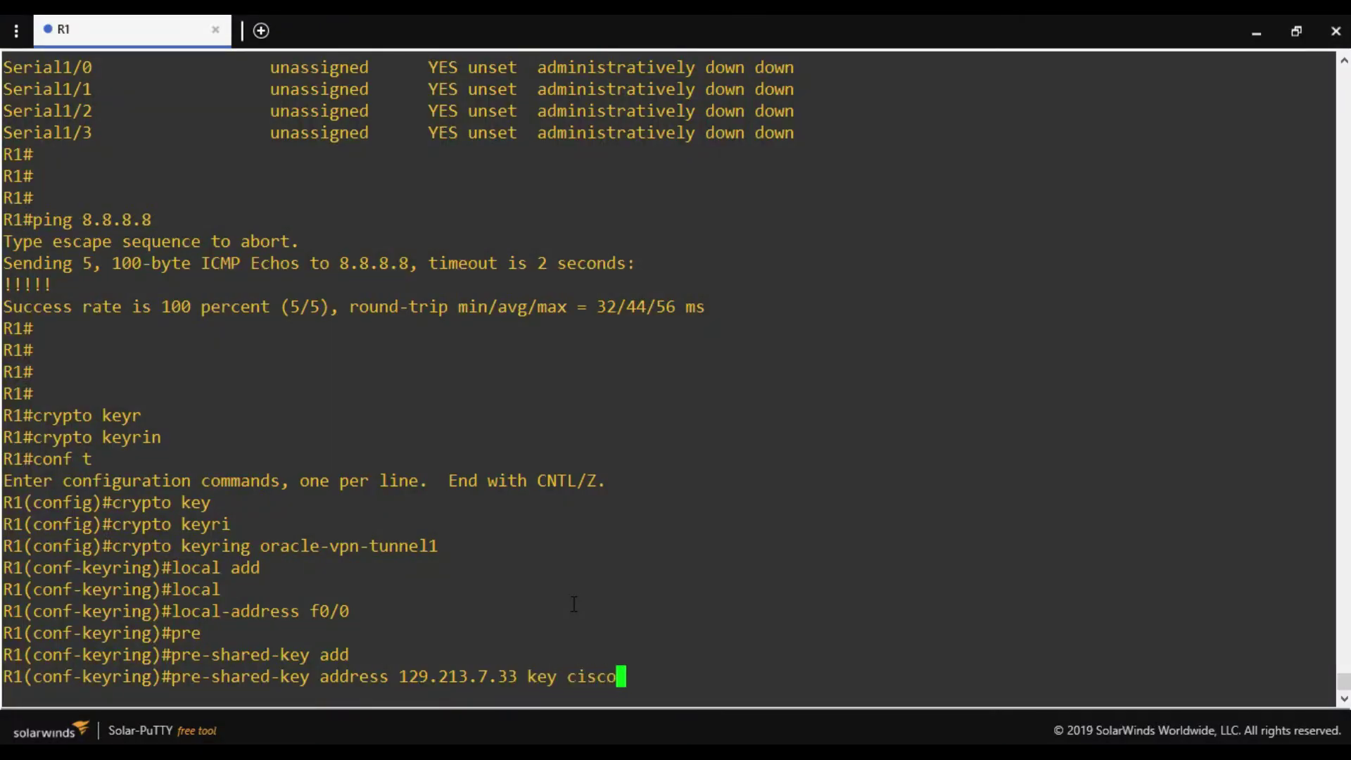
text(123)
key(Return)
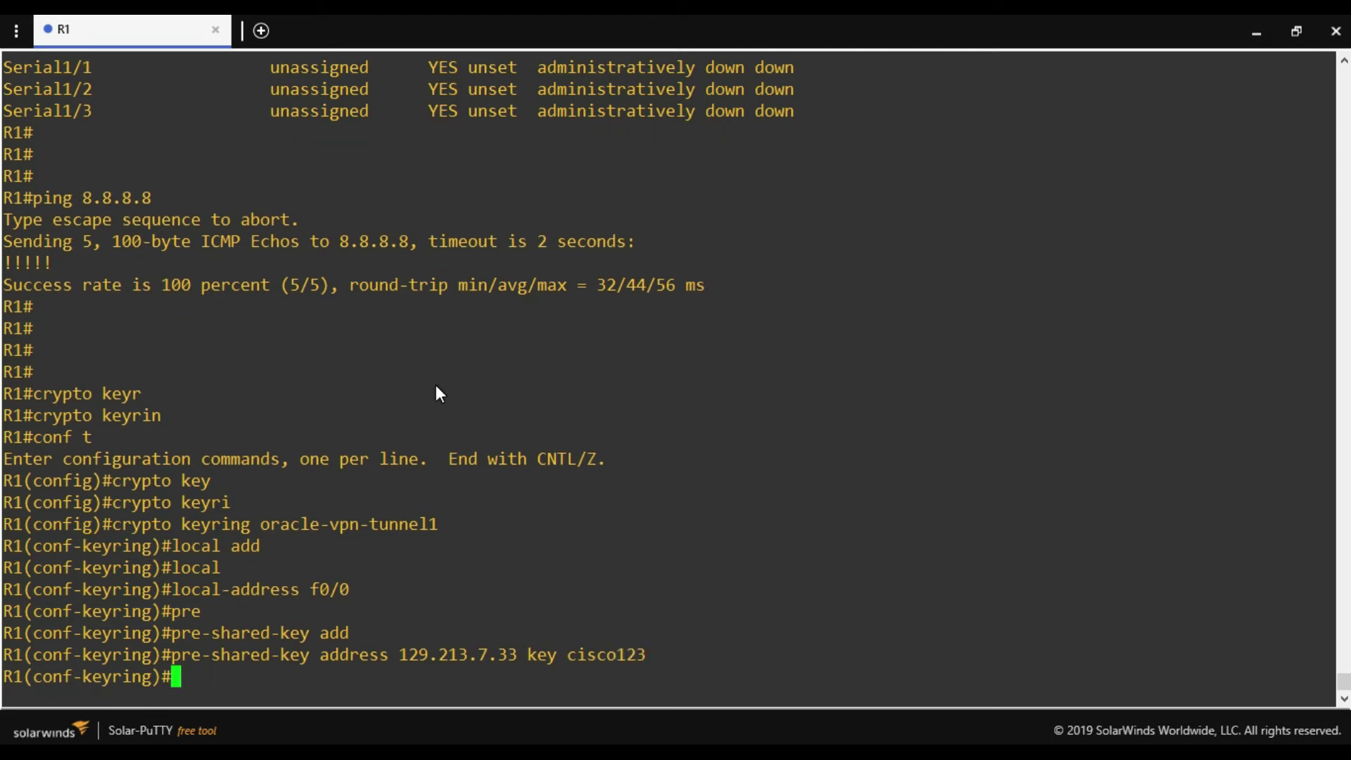
text(exit)
key(Return)
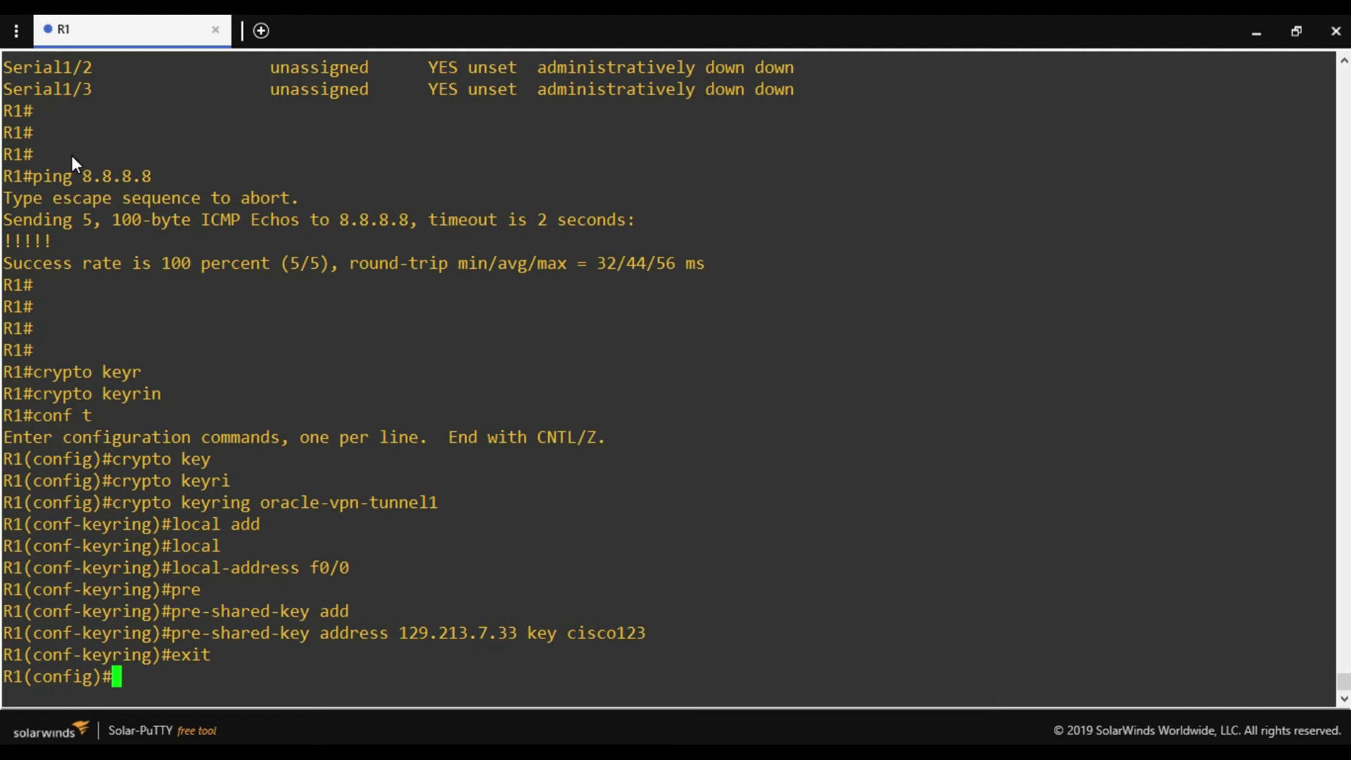
Enable ISAKMP fragmentation and set ISAKMP keepalive to 10 10.
right_click(849, 313)
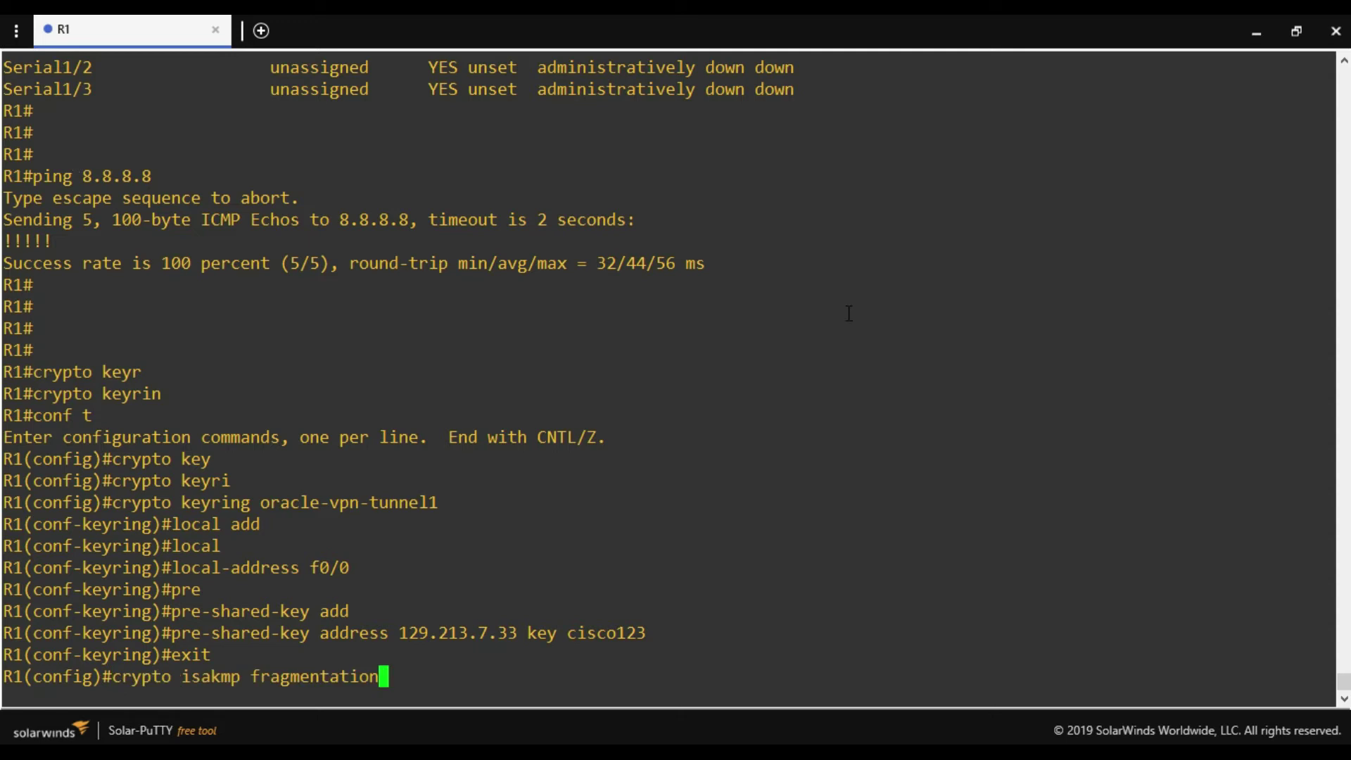
key(Return)
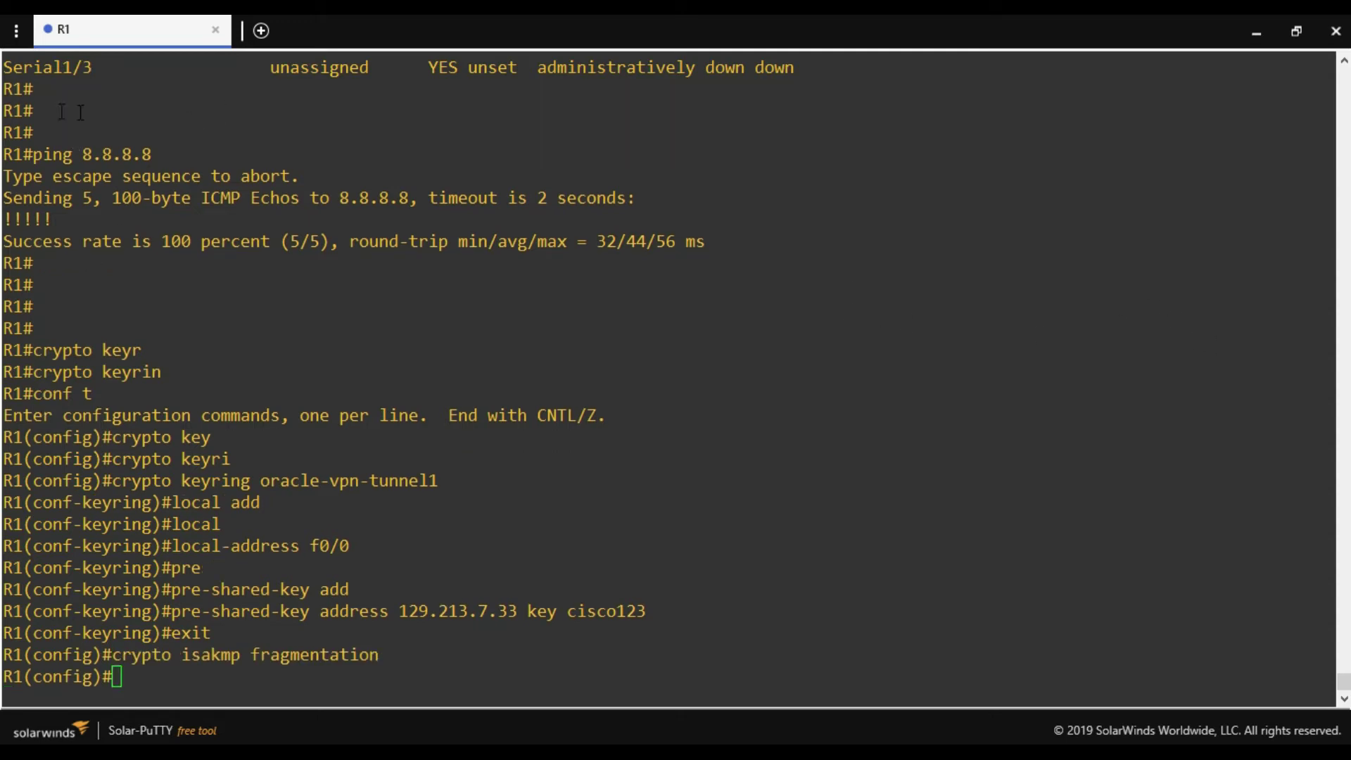
right_click(973, 401)
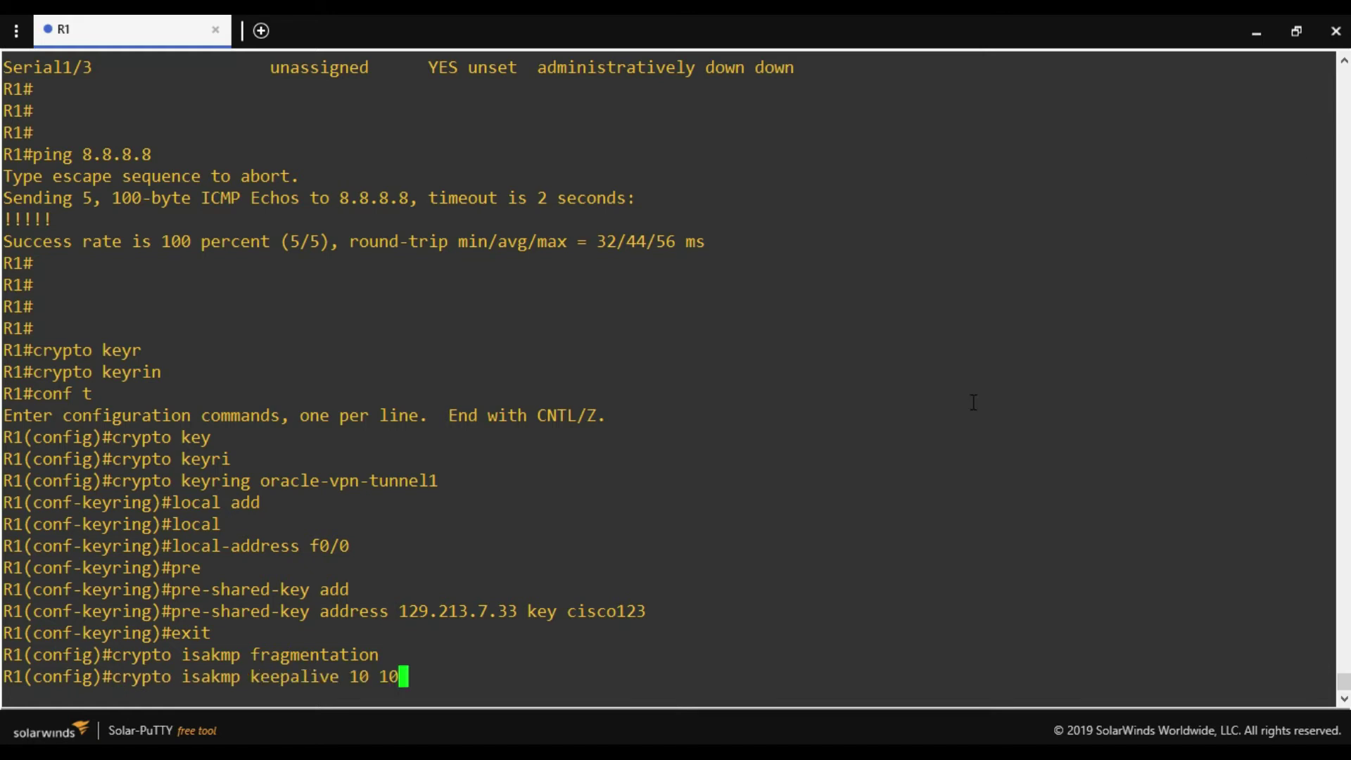
key(Return)
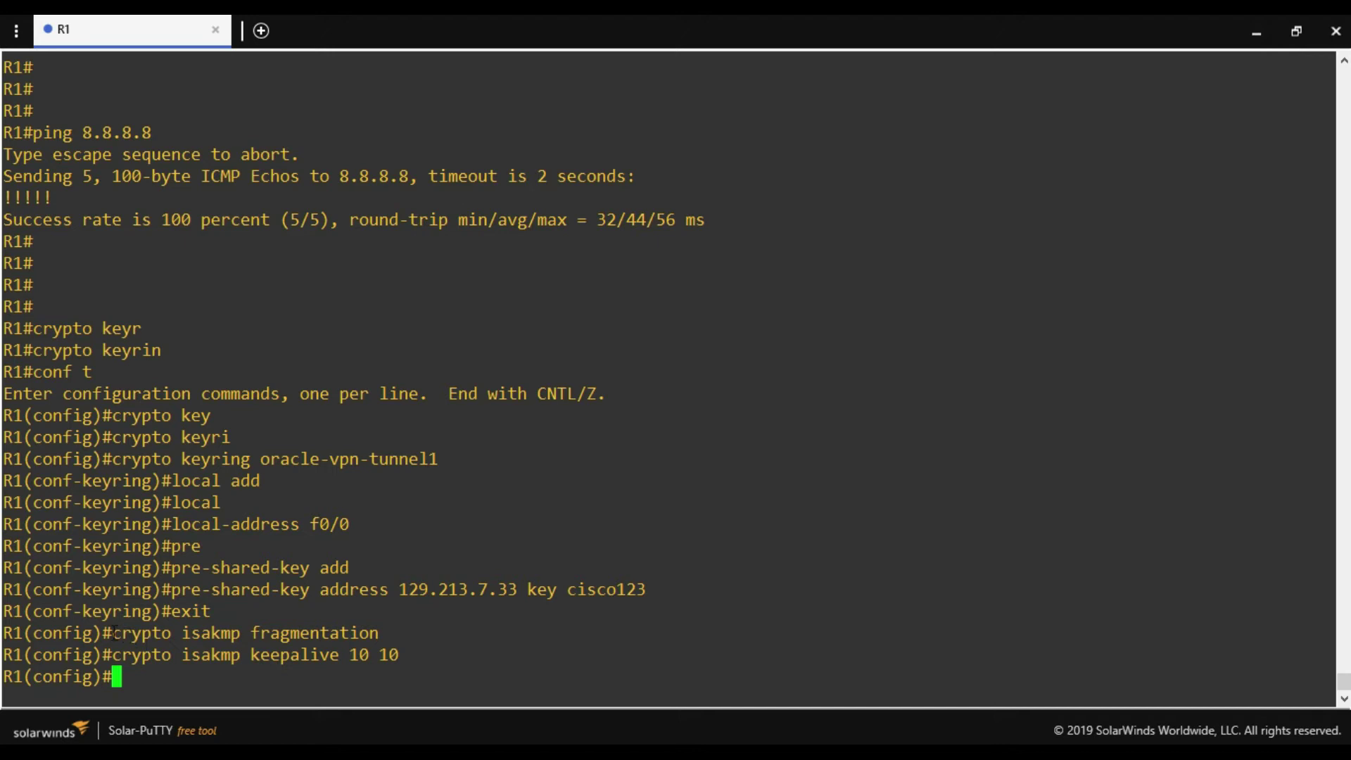
Paste 'crypto ipsec df-bit clear' and 'security-association replay window-size 128' into R1.
drag(102, 633, 243, 626)
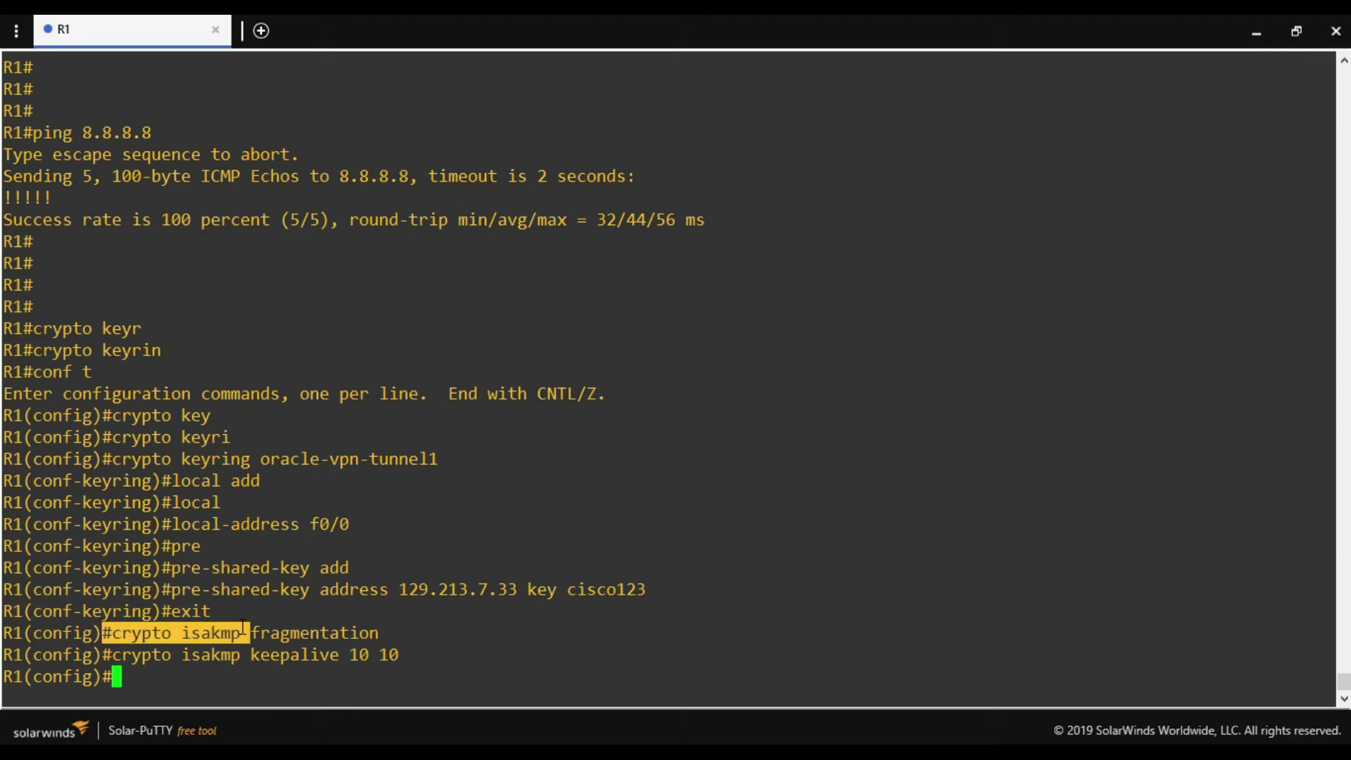
click(144, 655)
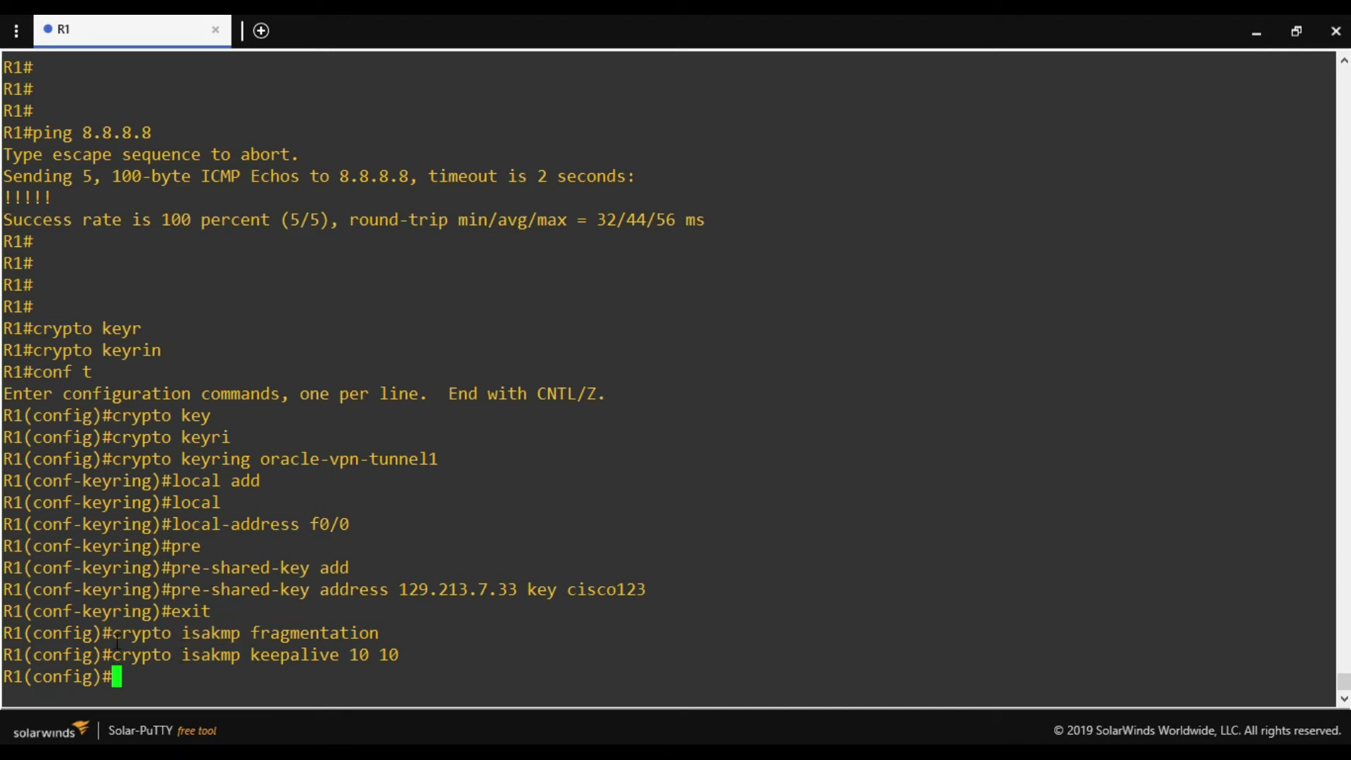
drag(117, 640, 241, 634)
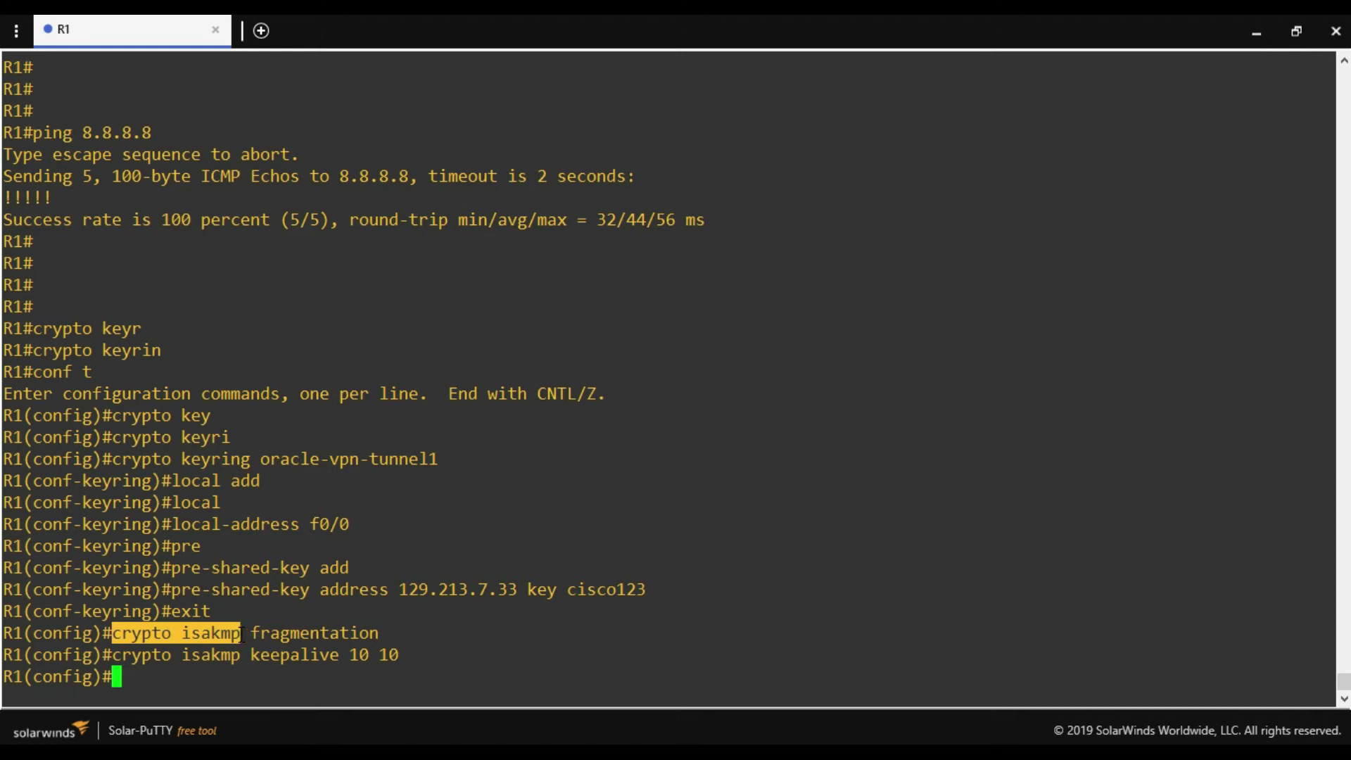
right_click(733, 486)
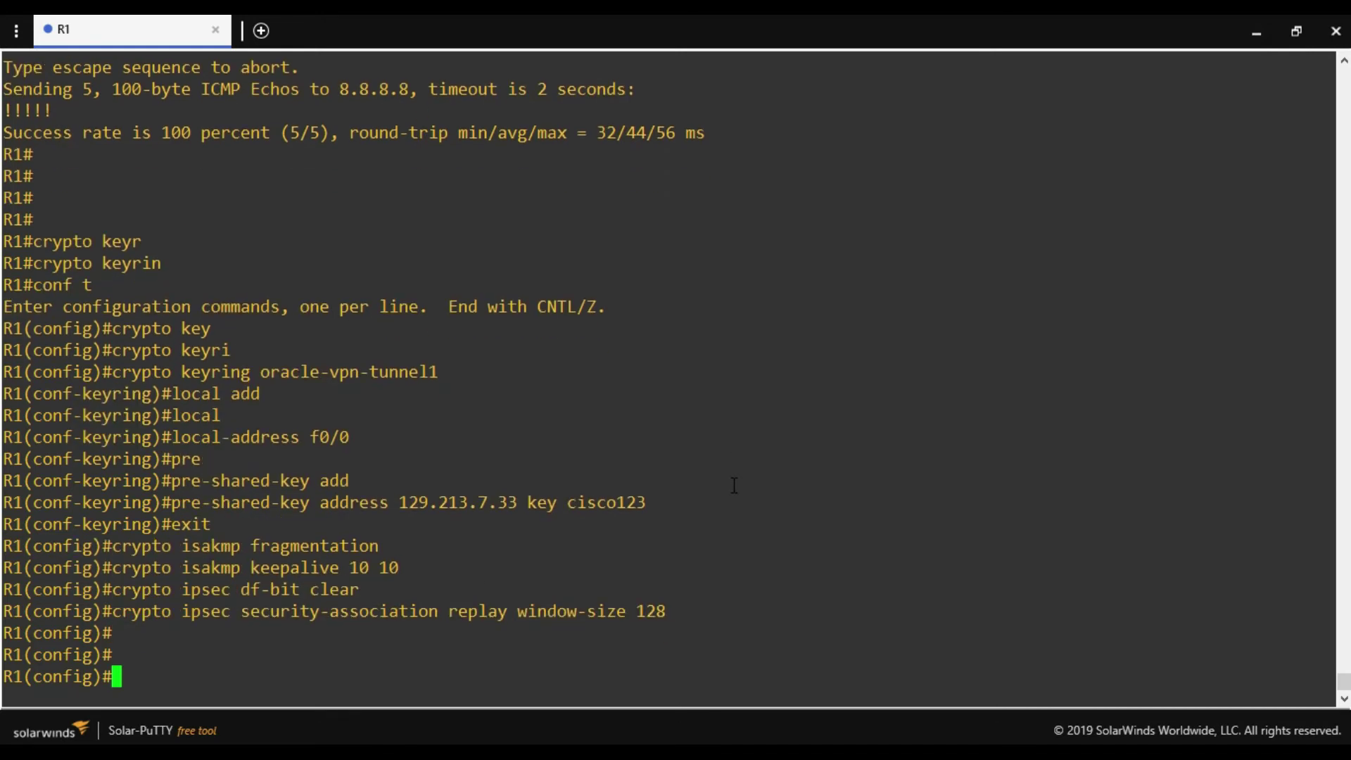
Enter 'crypto isakmp policy 10' on R1.
text(crytp)
key(Tab)
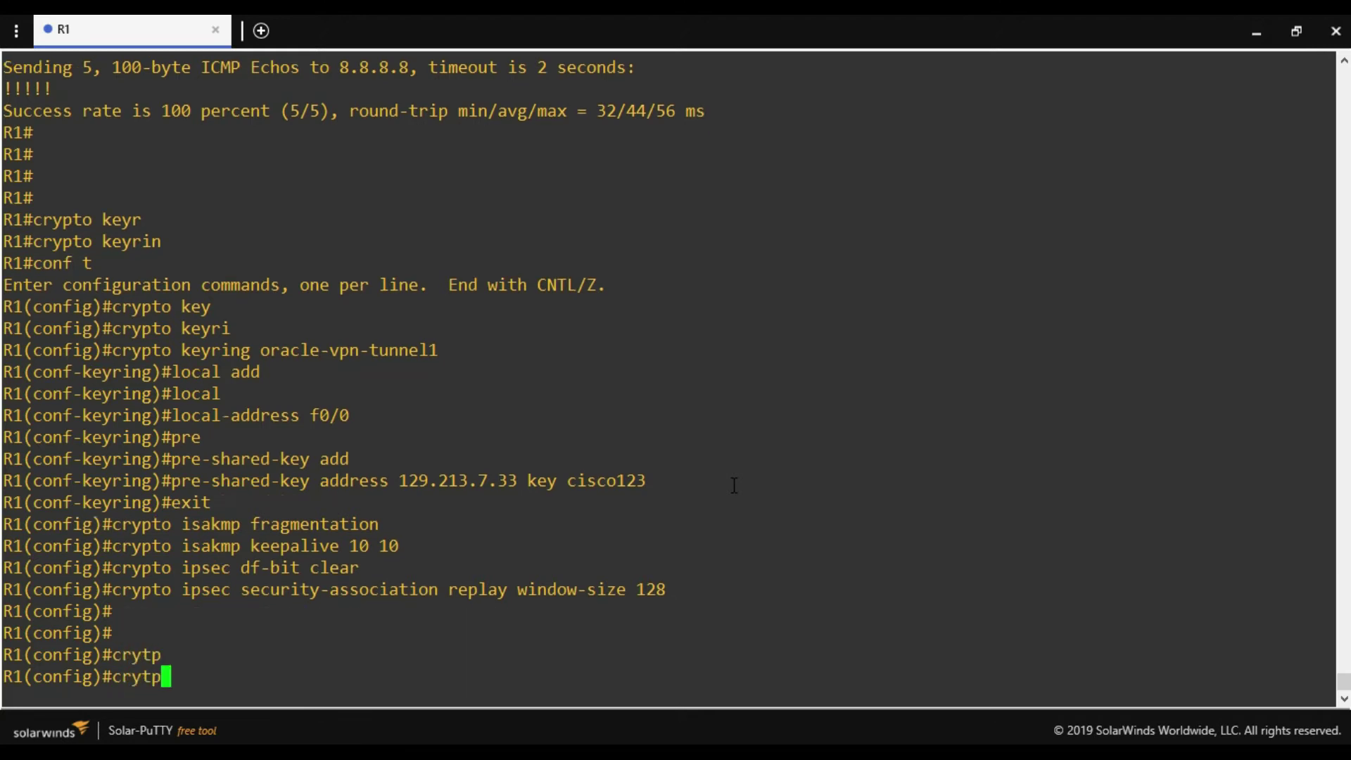
key(BackSpace)
key(BackSpace)
text(p)
key(Tab)
text(is)
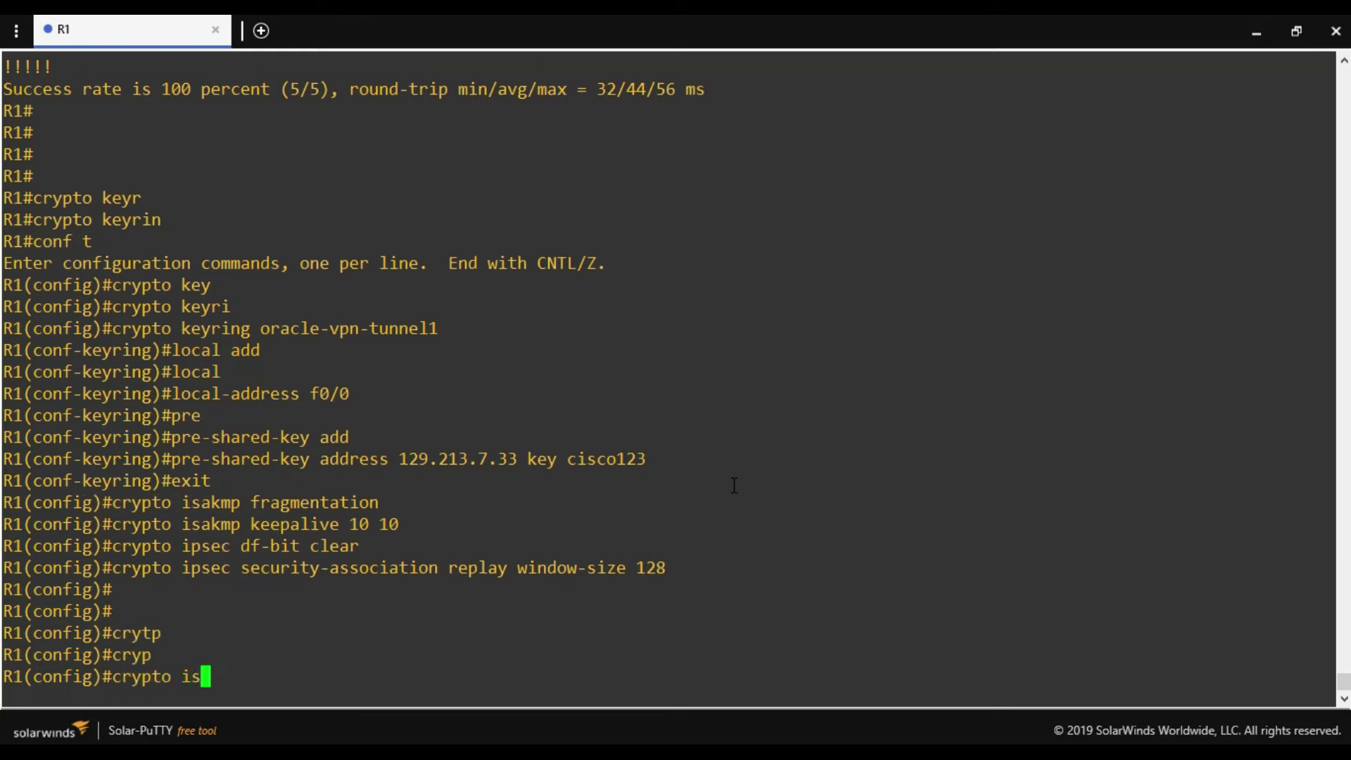
key(Tab)
text(po)
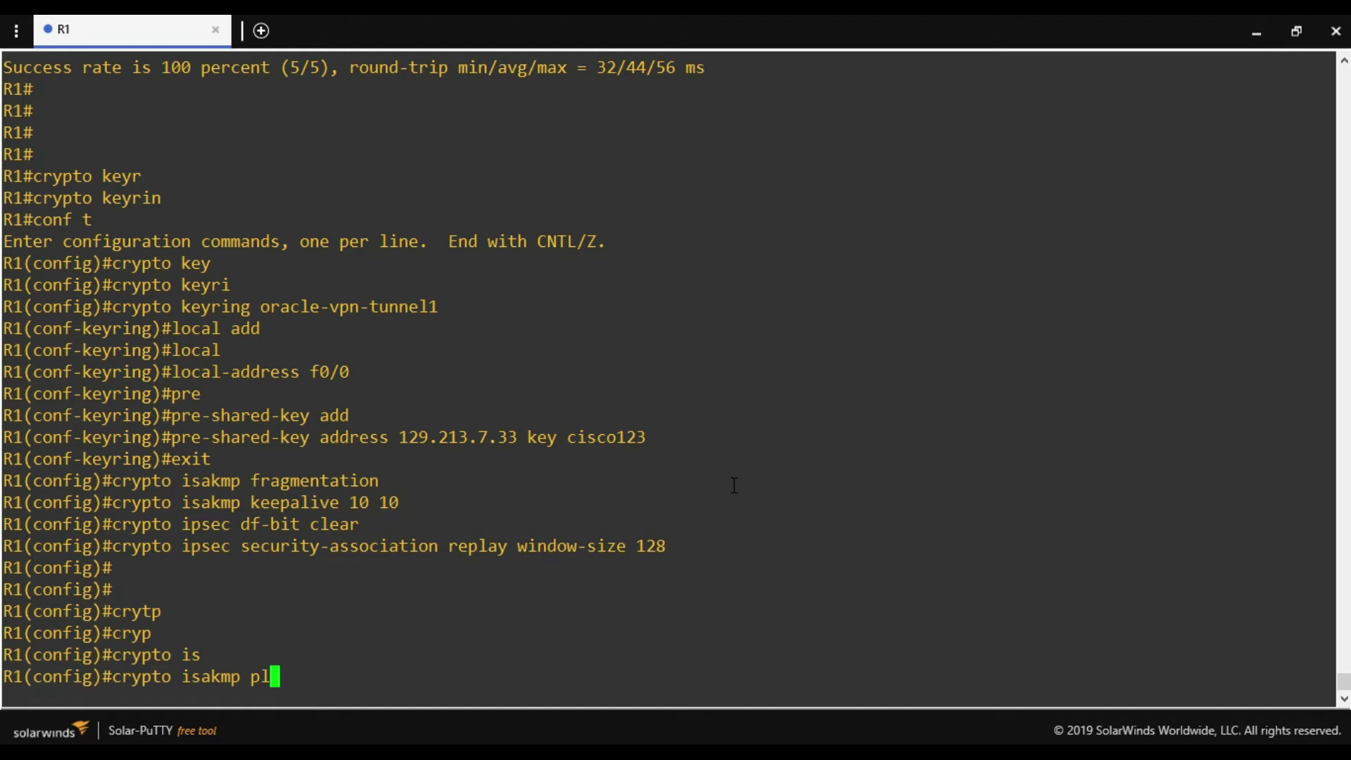
key(Tab)
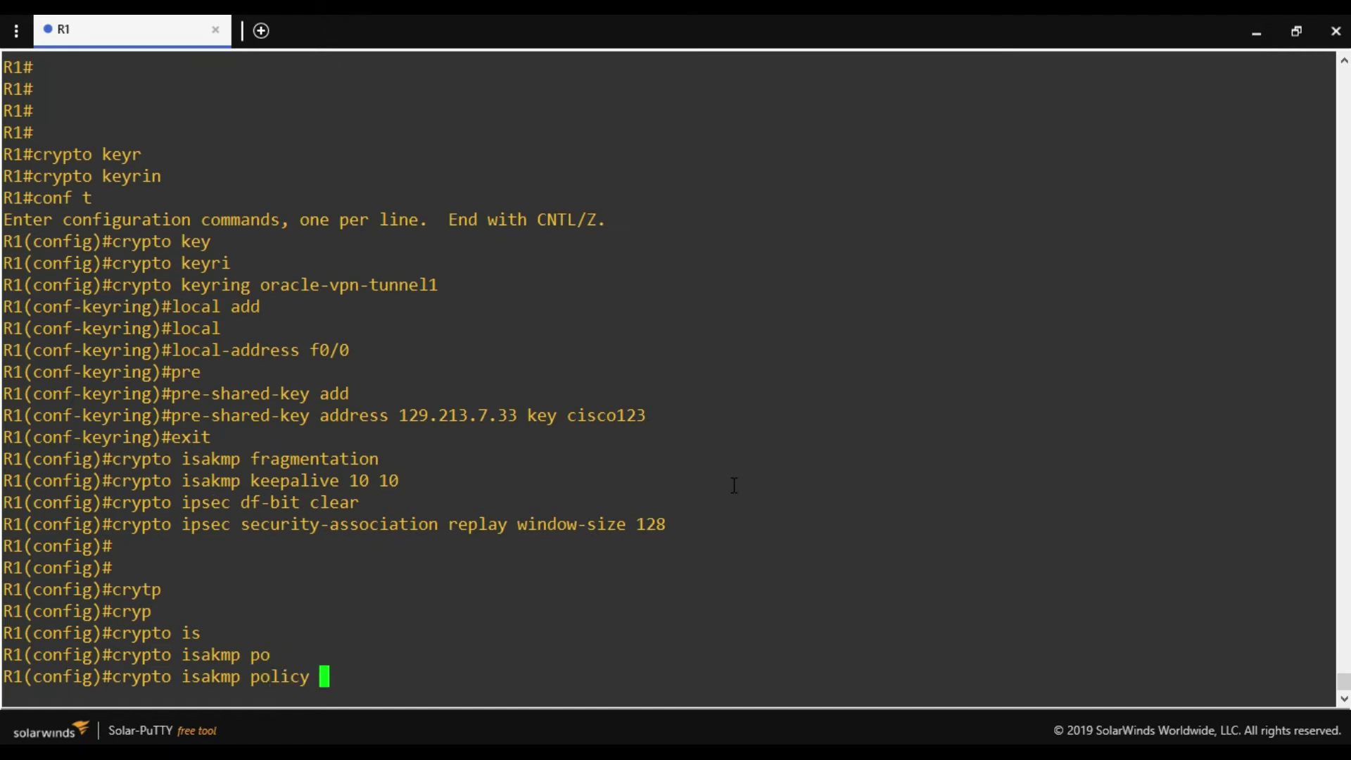
text(10)
key(Return)
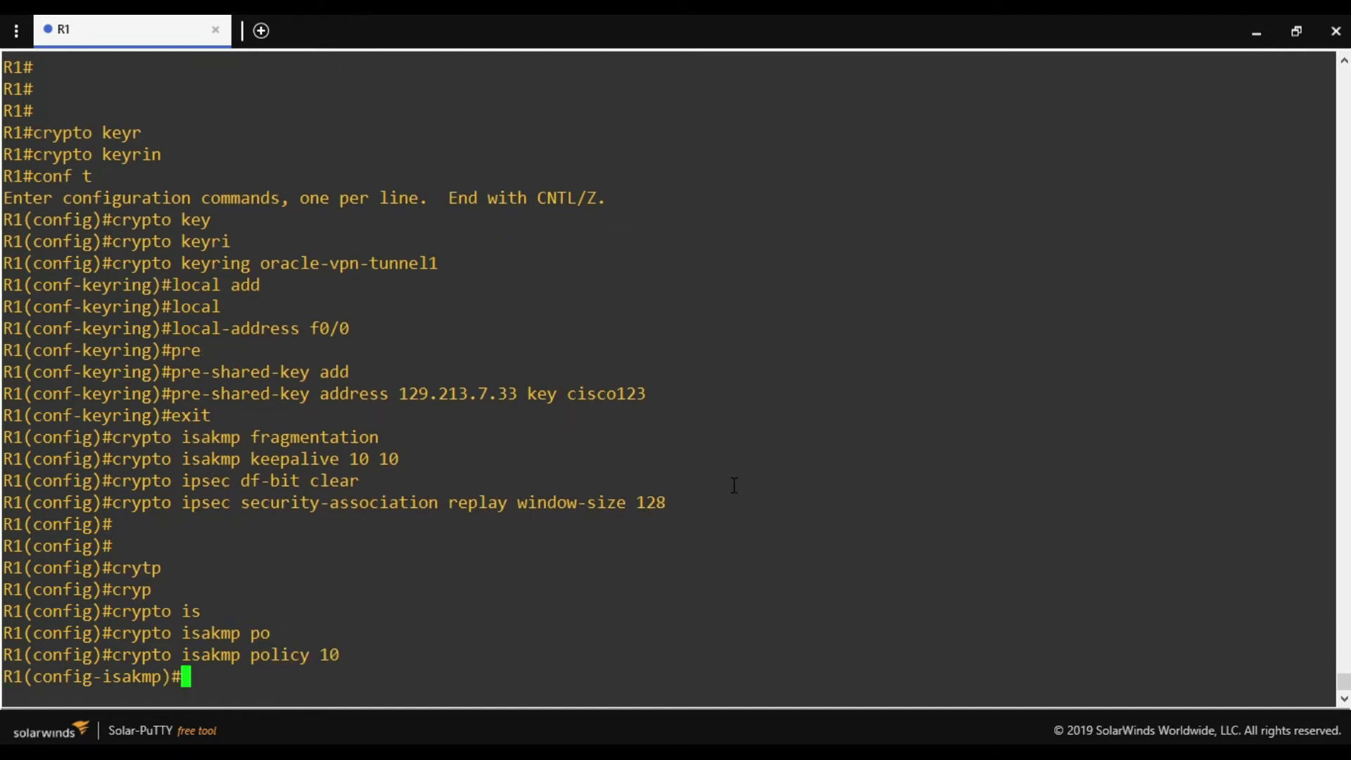
Set the policy encryption to AES 256, correcting a mistyped key length.
text(en)
key(Tab)
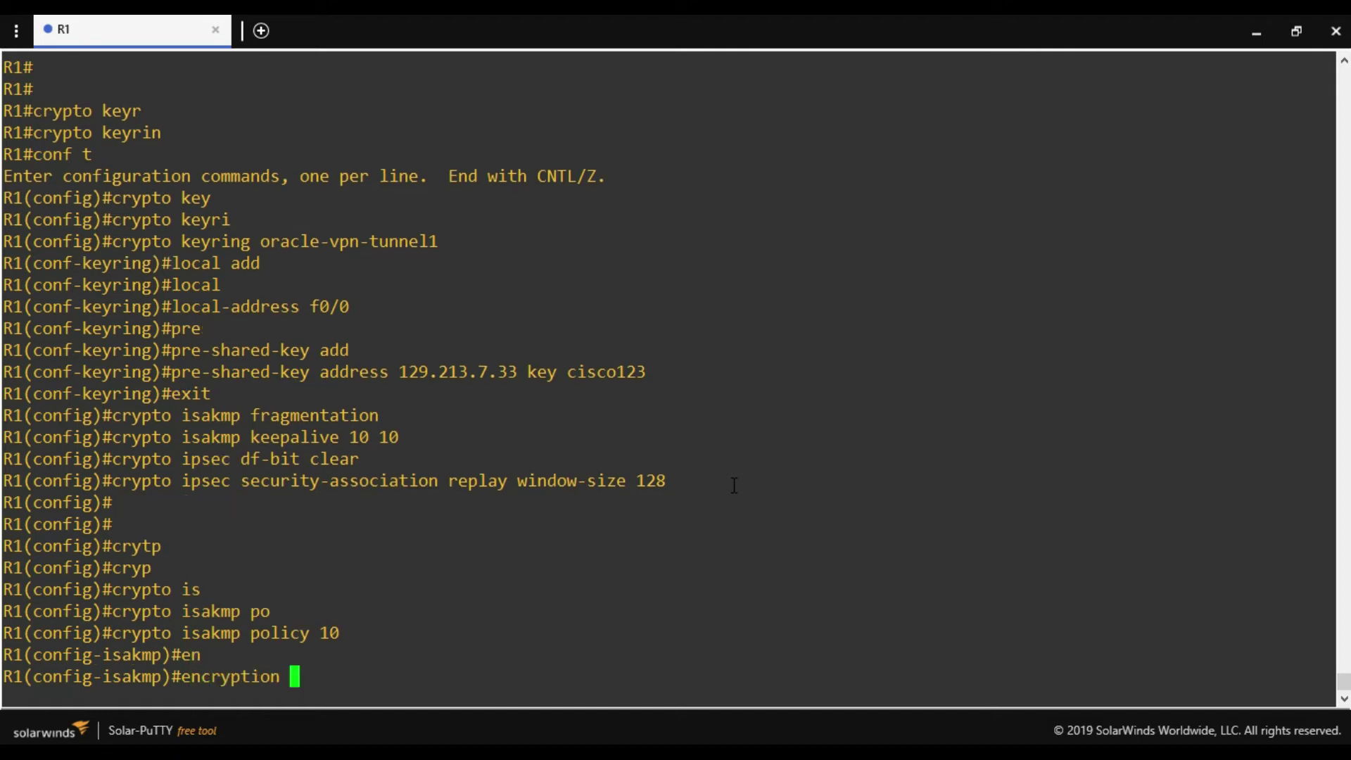
text(aes 156)
key(Return)
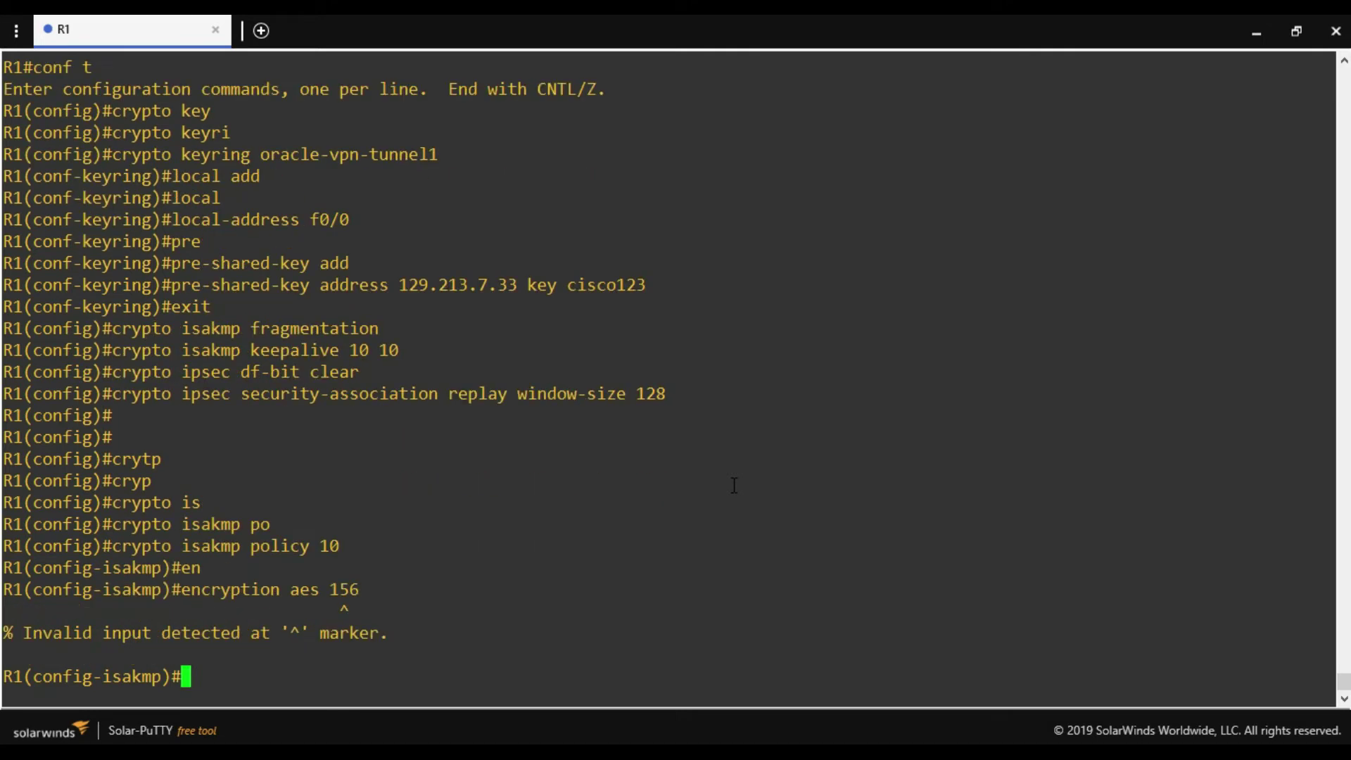
key(Up)
key(BackSpace)
key(BackSpace)
key(BackSpace)
key(BackSpace)
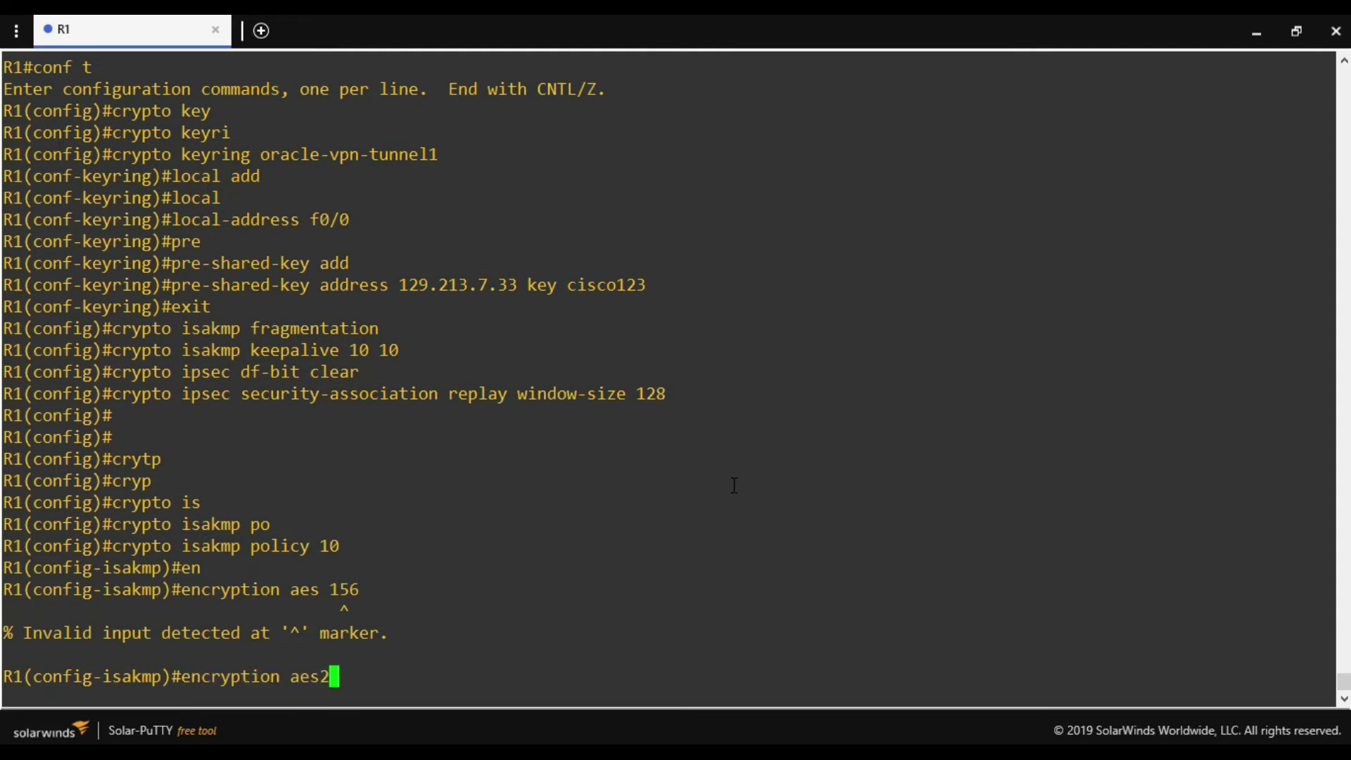
text(256)
key(BackSpace)
key(BackSpace)
key(BackSpace)
text(256)
key(Return)
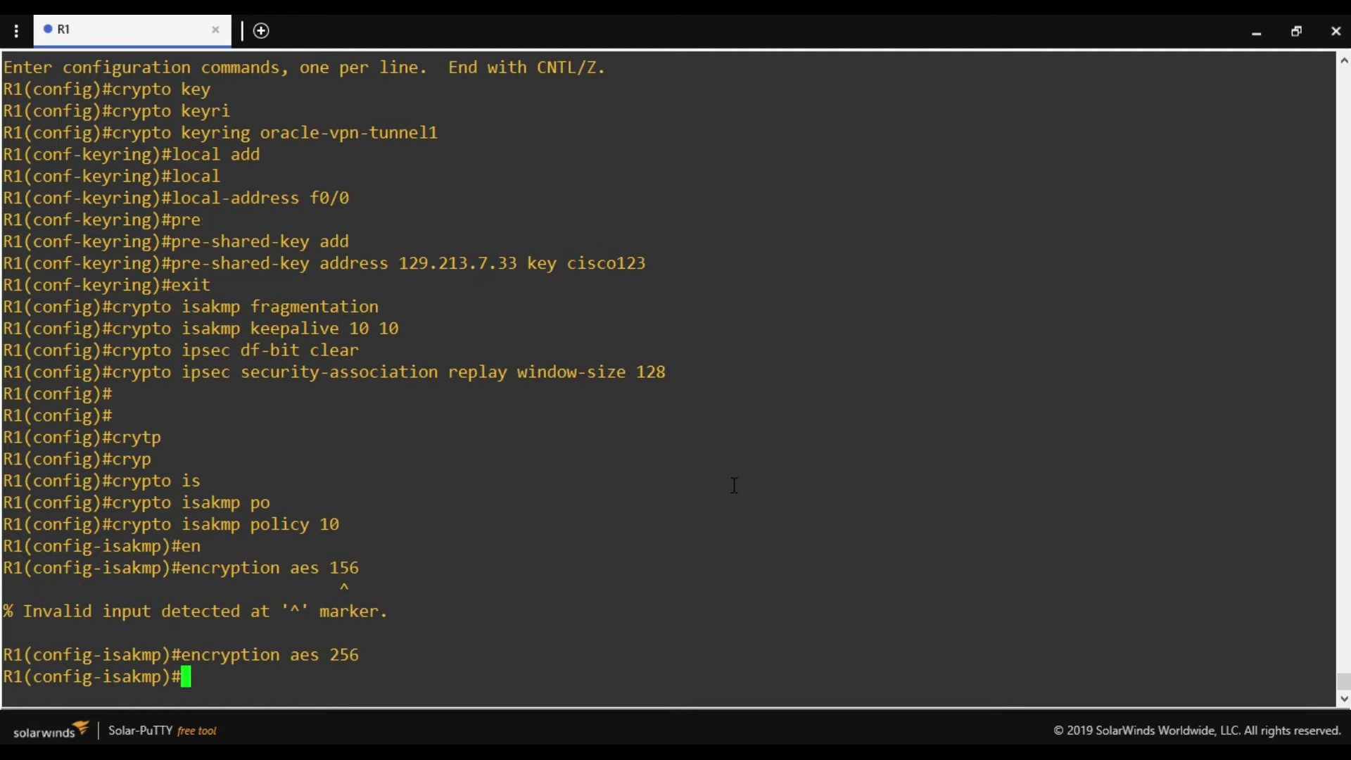
Set the policy hash to SHA384 and authentication to pre-share.
text(hash sha3)
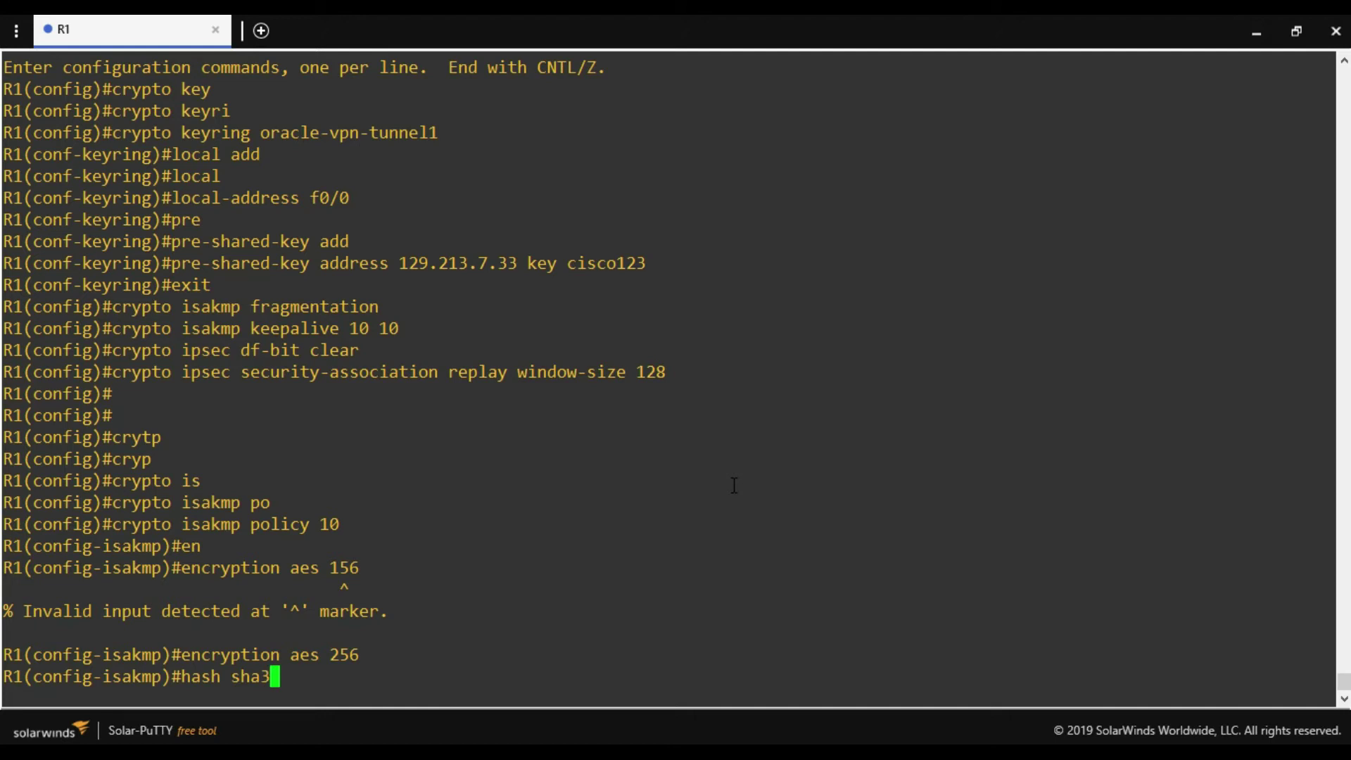
text(84)
key(Return)
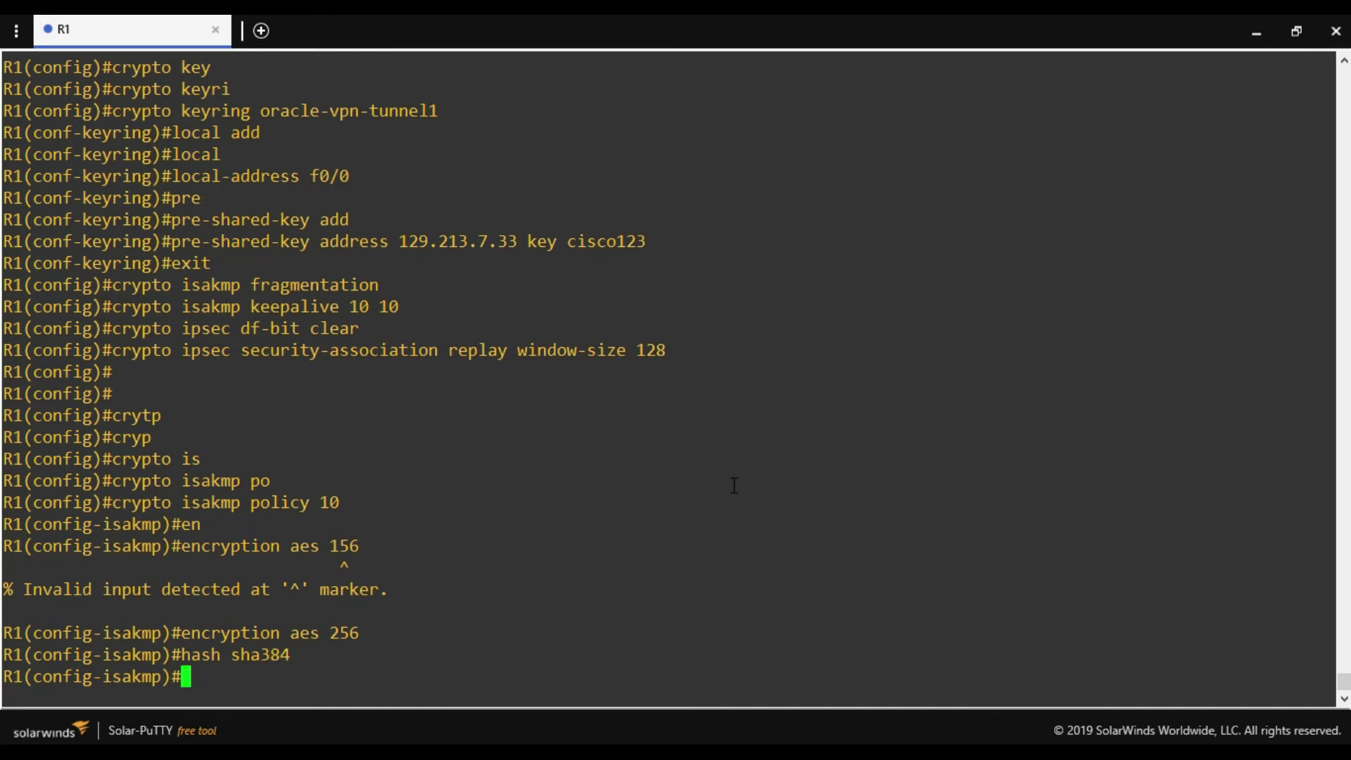
text(aut)
key(BackSpace)
text(t)
key(Tab)
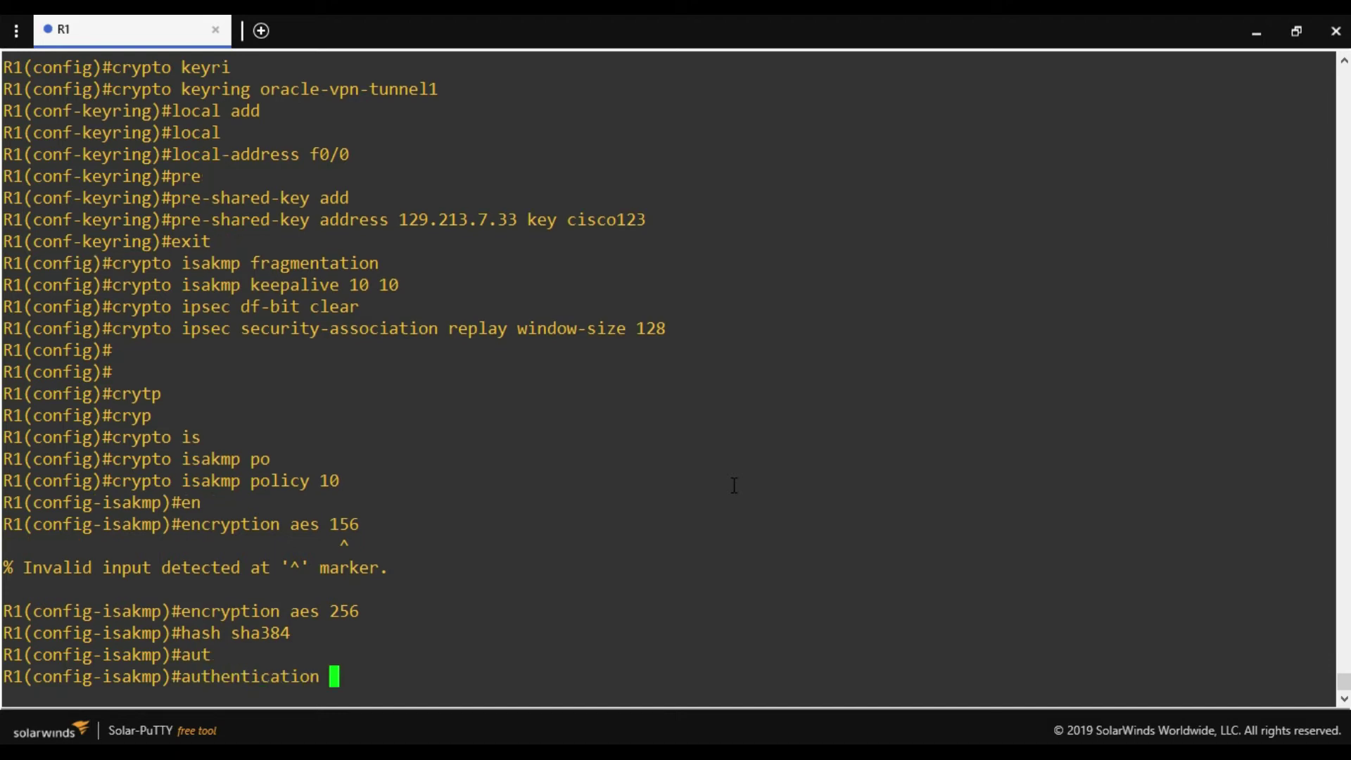
text(pre)
key(Tab)
key(Return)
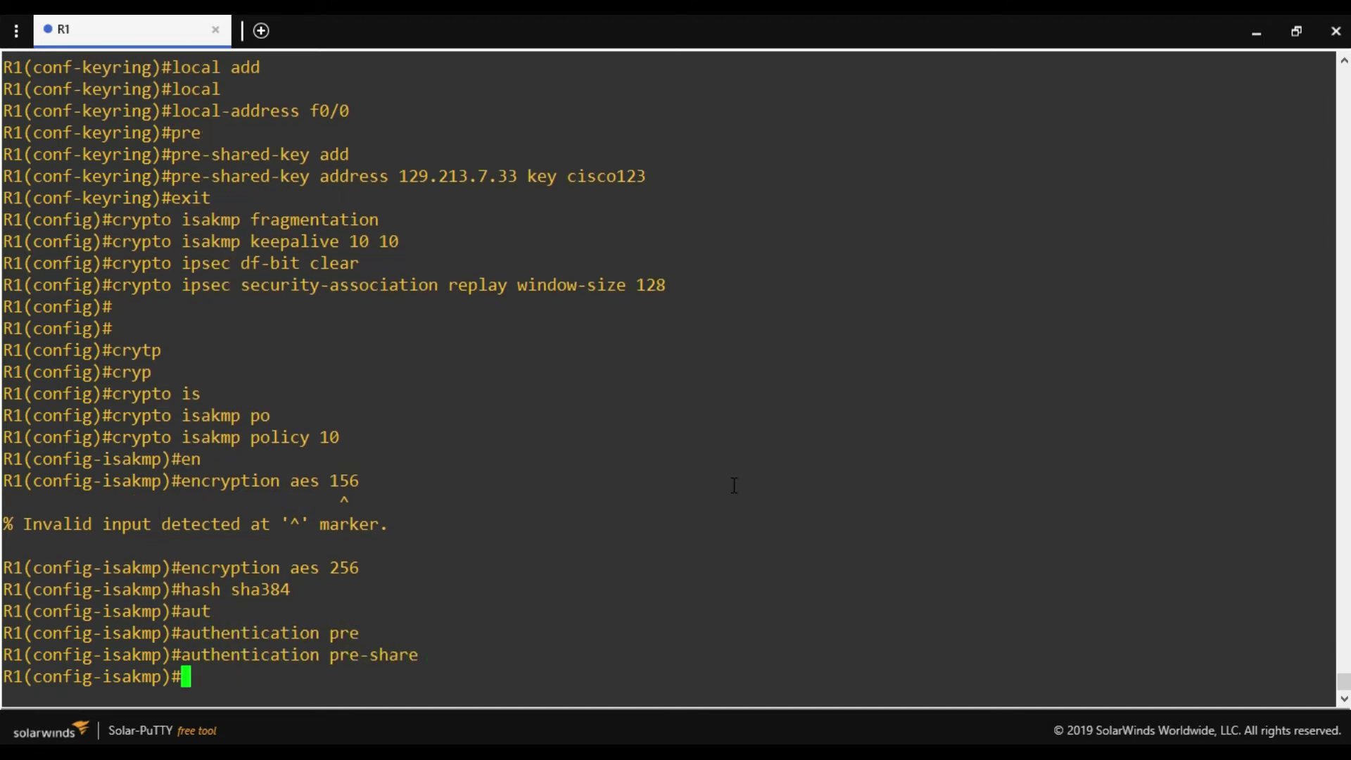
Set Diffie-Hellman group 5 and lifetime 28800, then exit the policy.
text(g)
key(Tab)
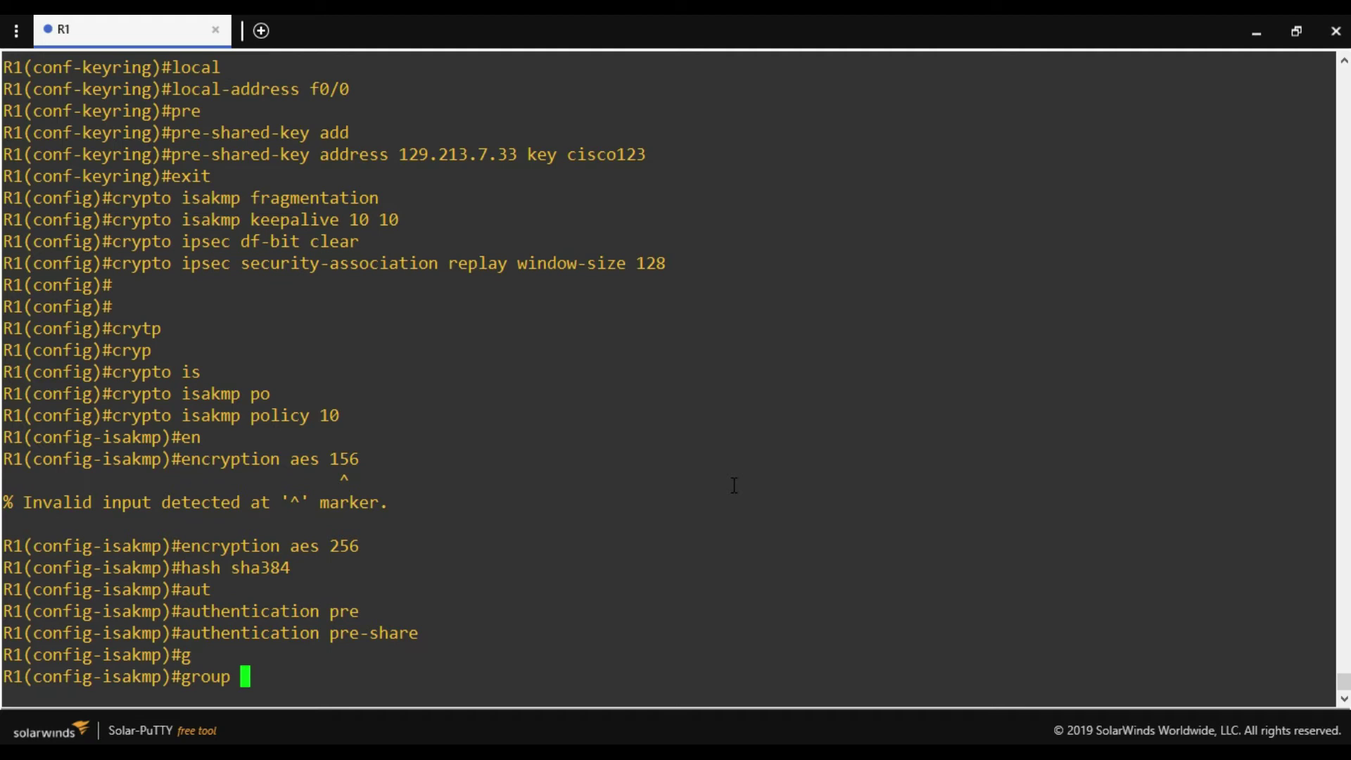
text(5)
key(Return)
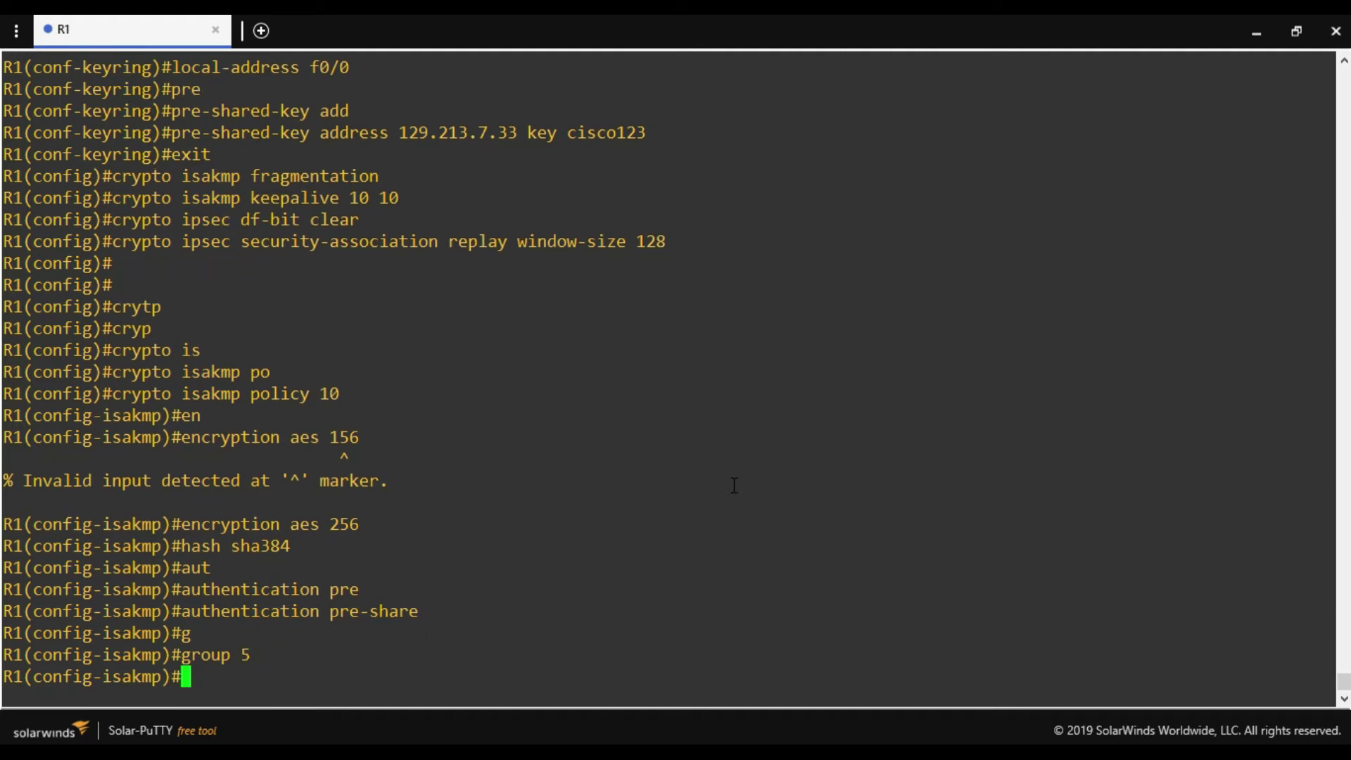
text(li)
key(Tab)
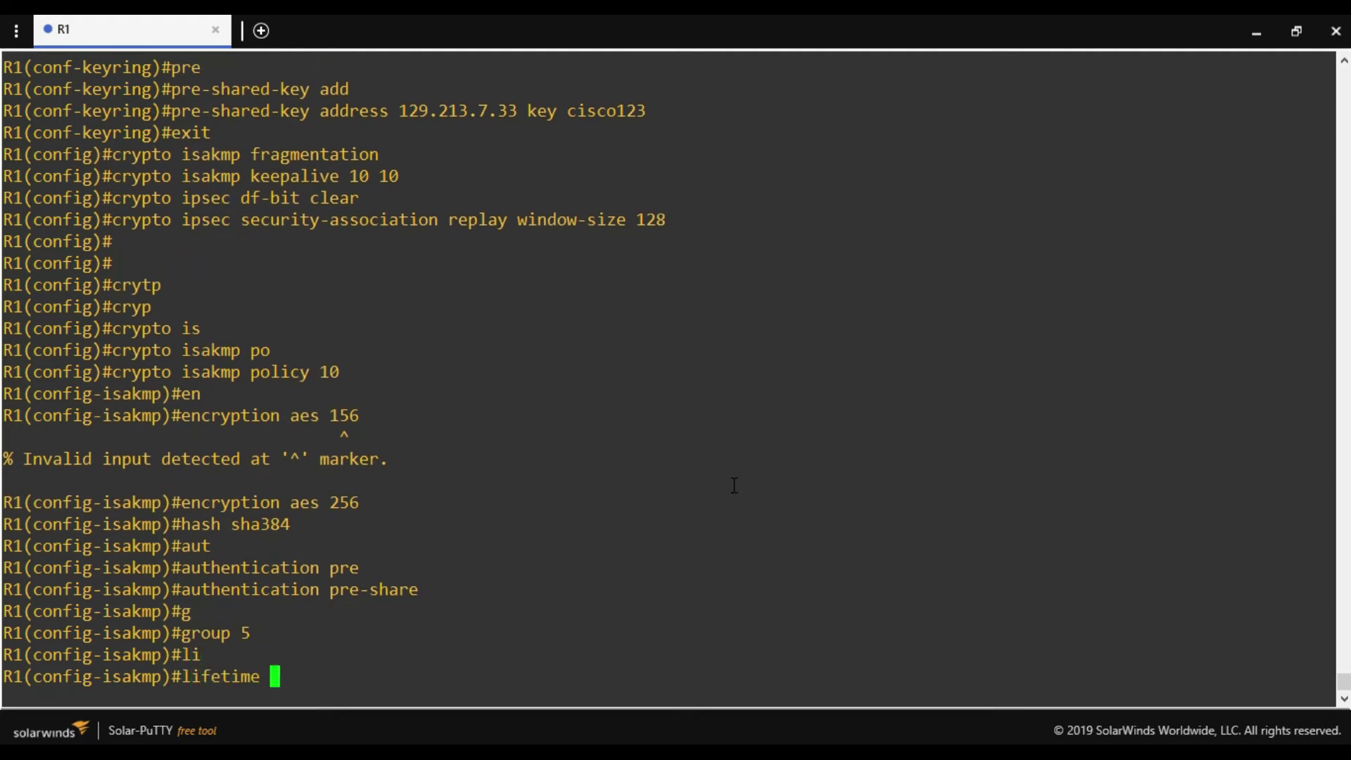
text(28800)
key(Return)
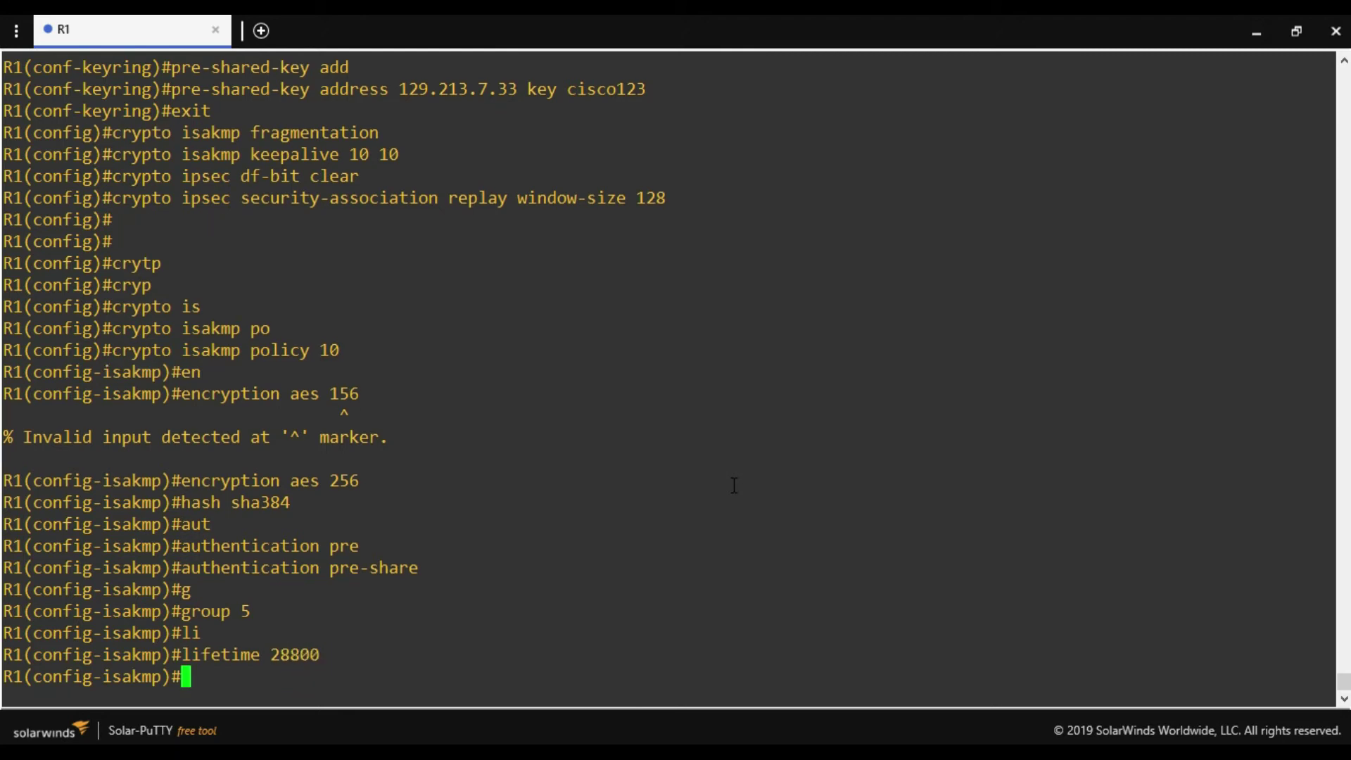
text(exit)
key(Return)
key(Return)
key(Return)
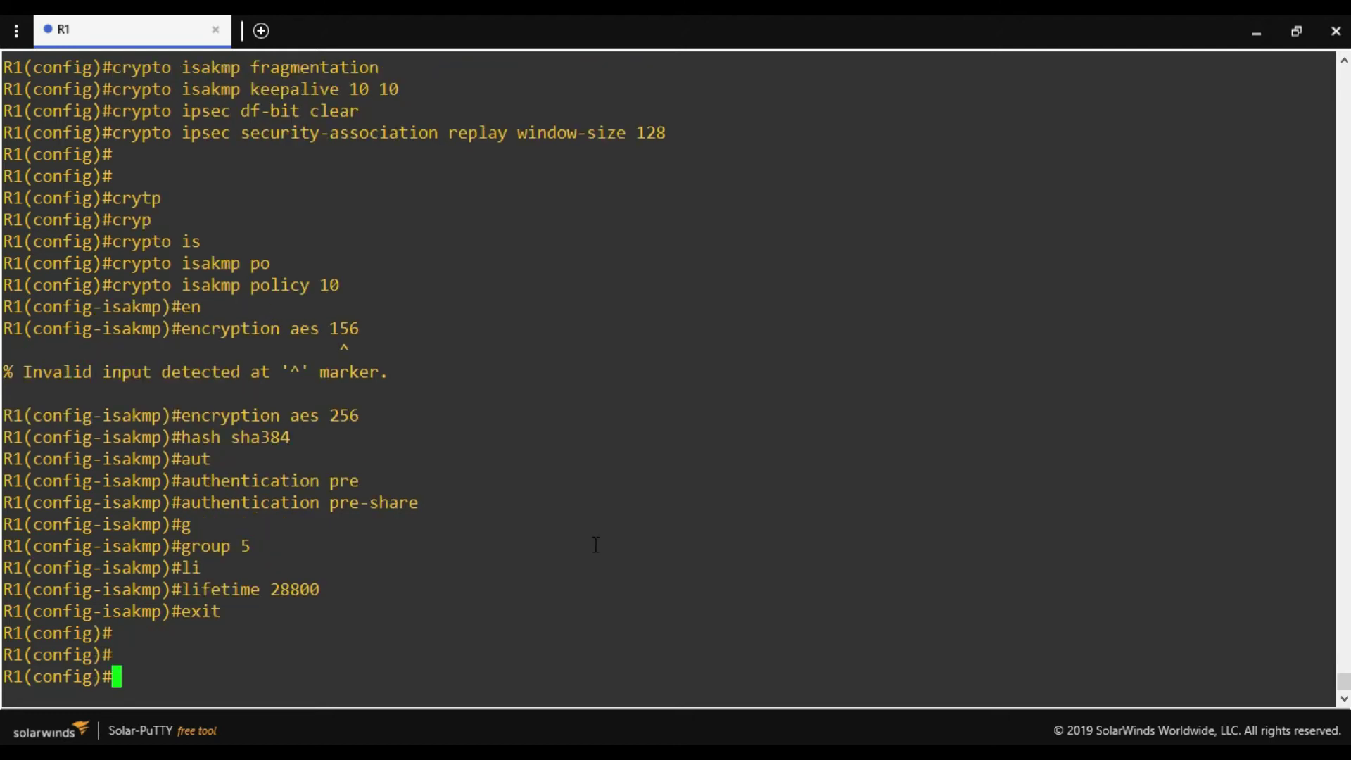
Create transform set oracle-vpn-transform with esp-aes 256 and esp-sha-hmac.
text(crypto )
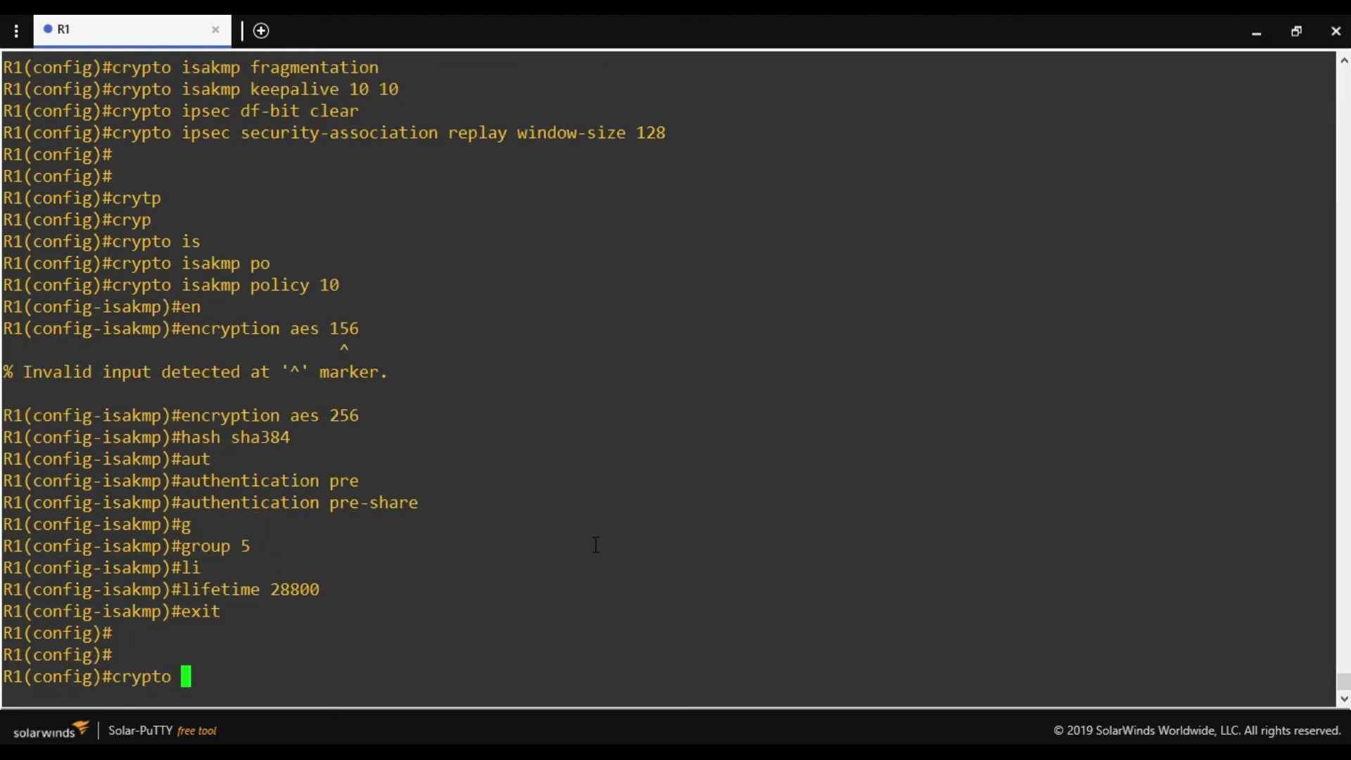
text(ips)
key(Tab)
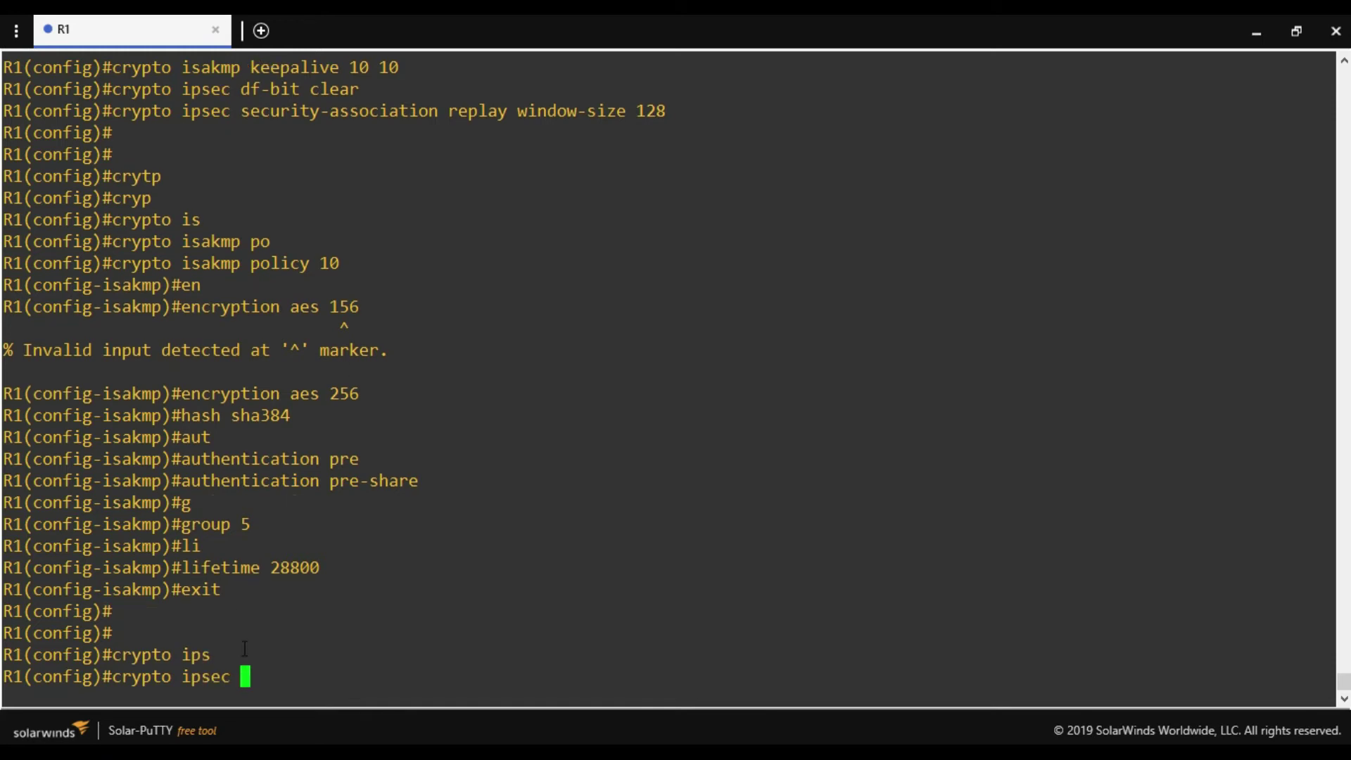
drag(233, 676, 166, 676)
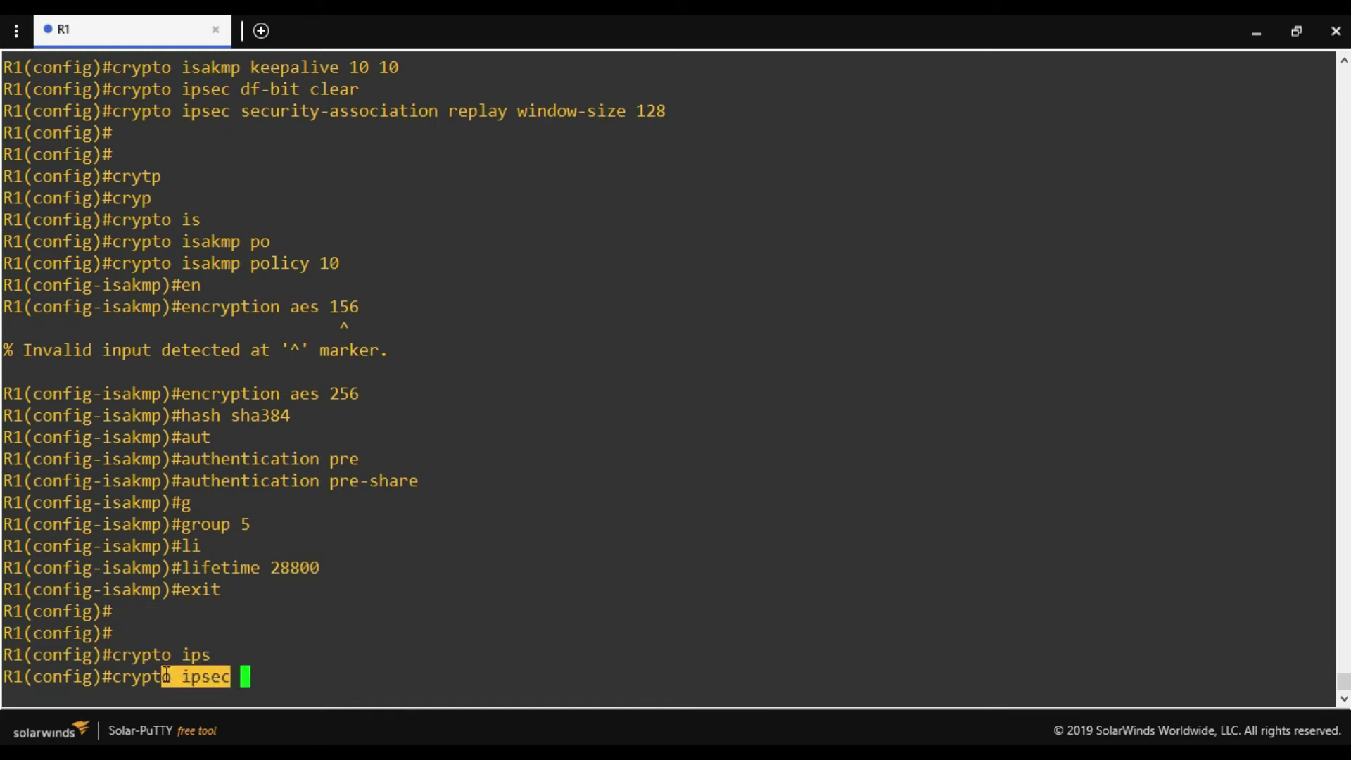
click(166, 676)
text(tr)
key(Tab)
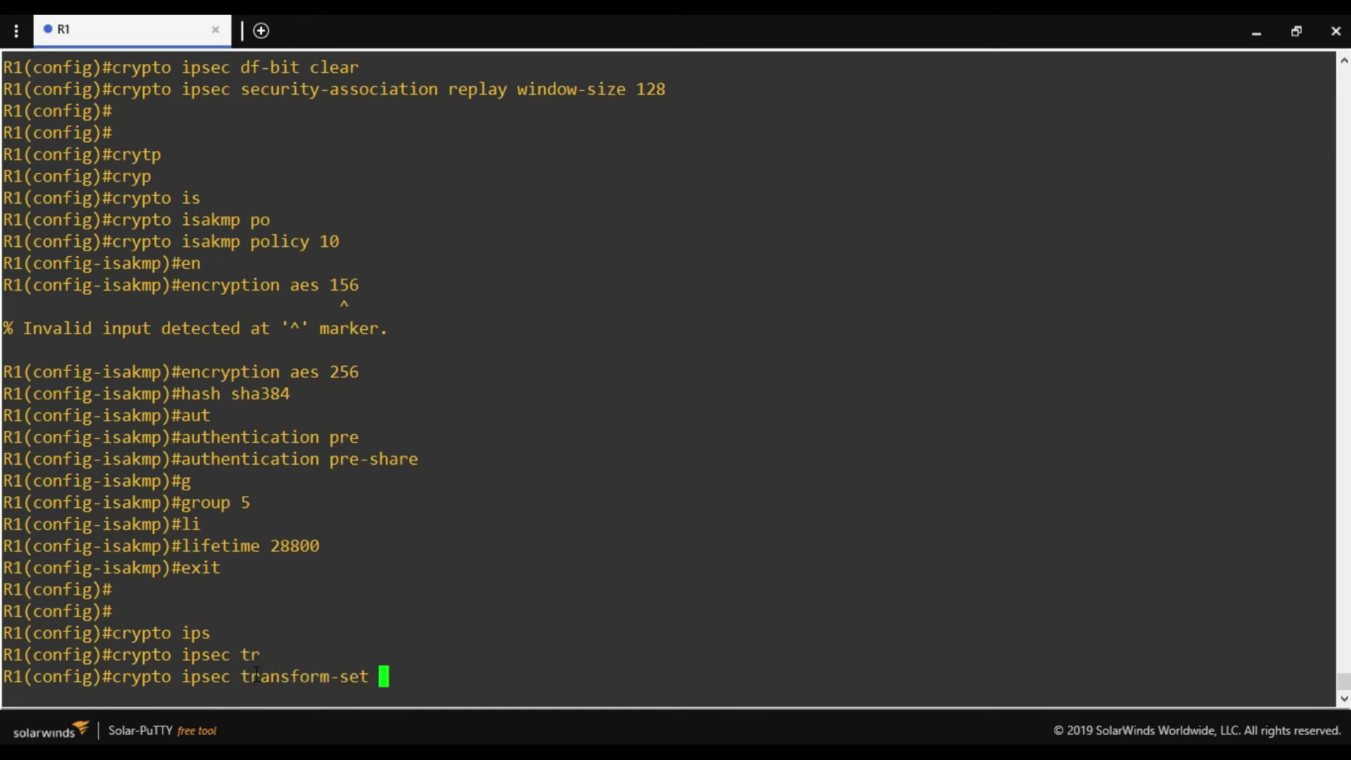
text(oracle-vpn)
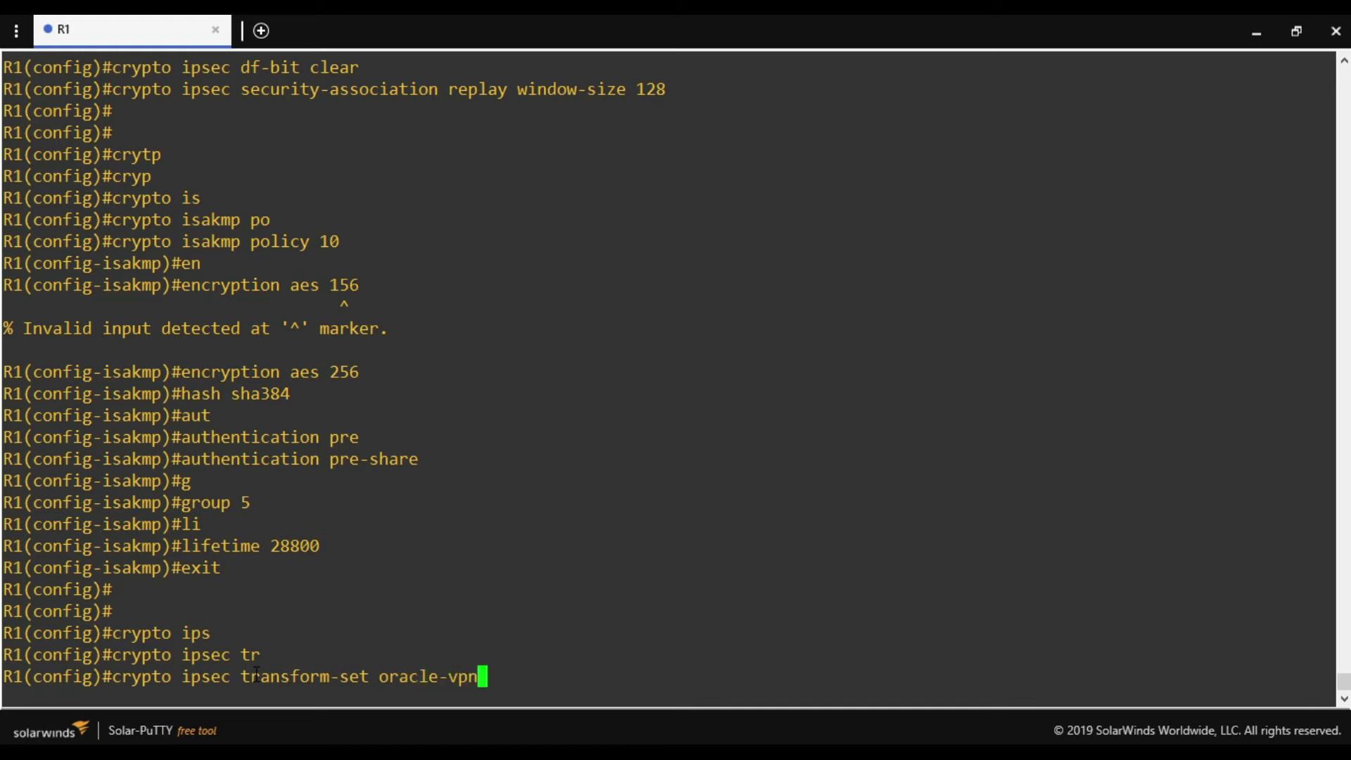
text(-transform)
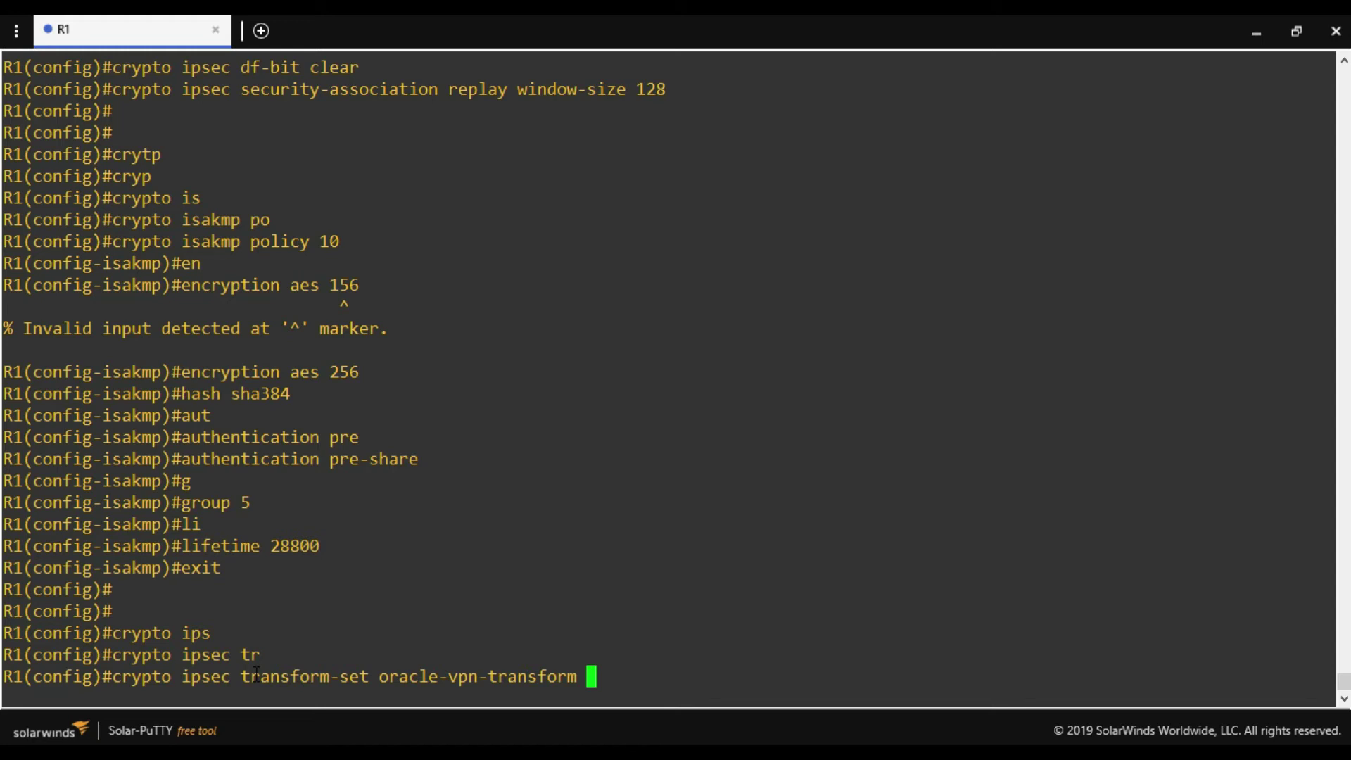
text(esp)
key(BackSpace)
text(-aes )
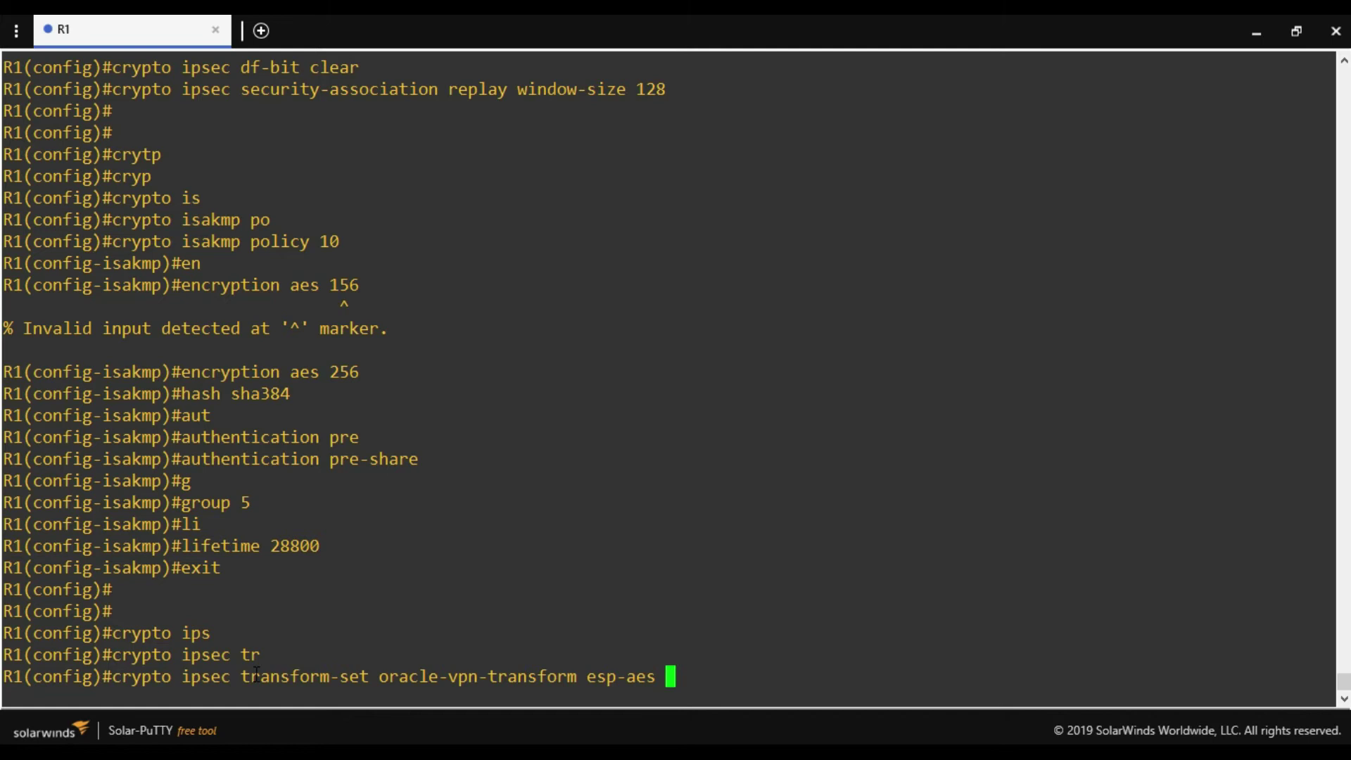
text(256 esp-sha)
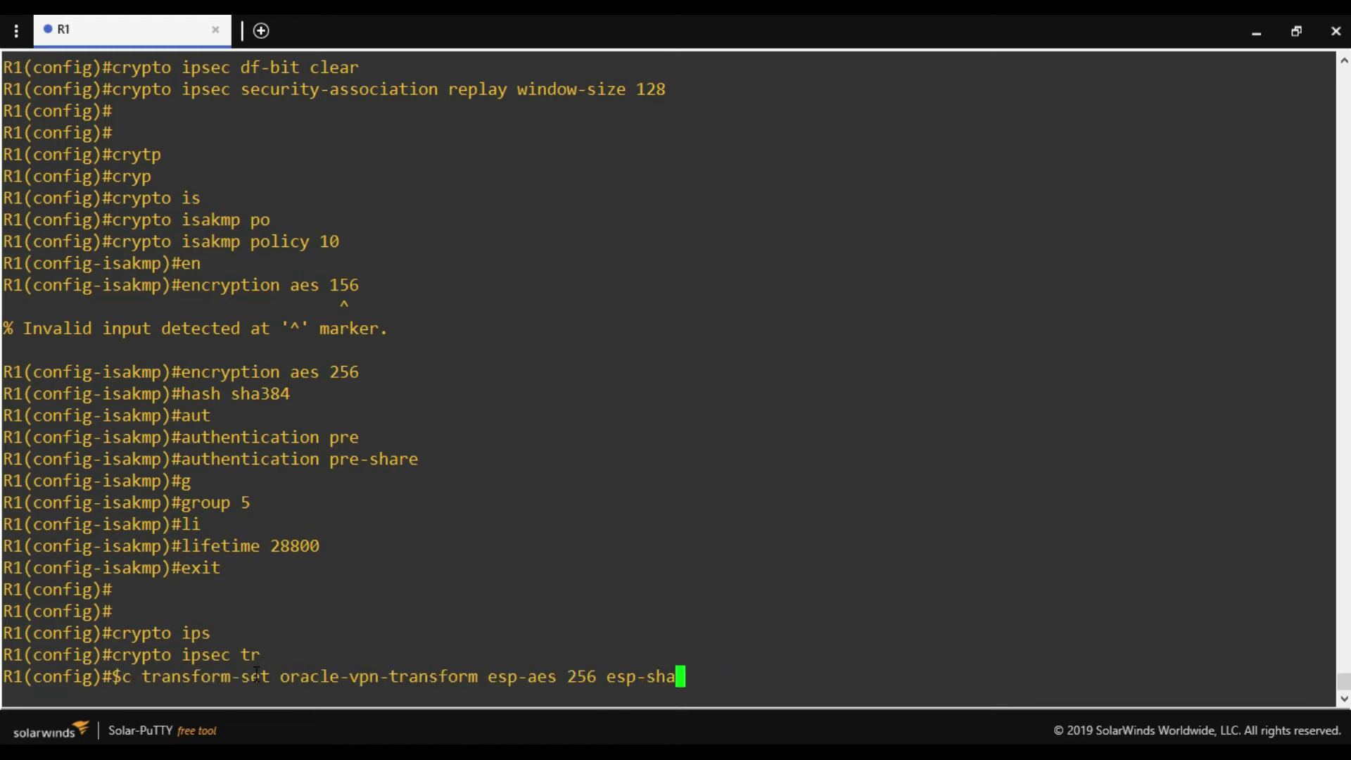
text(-hmac)
key(Return)
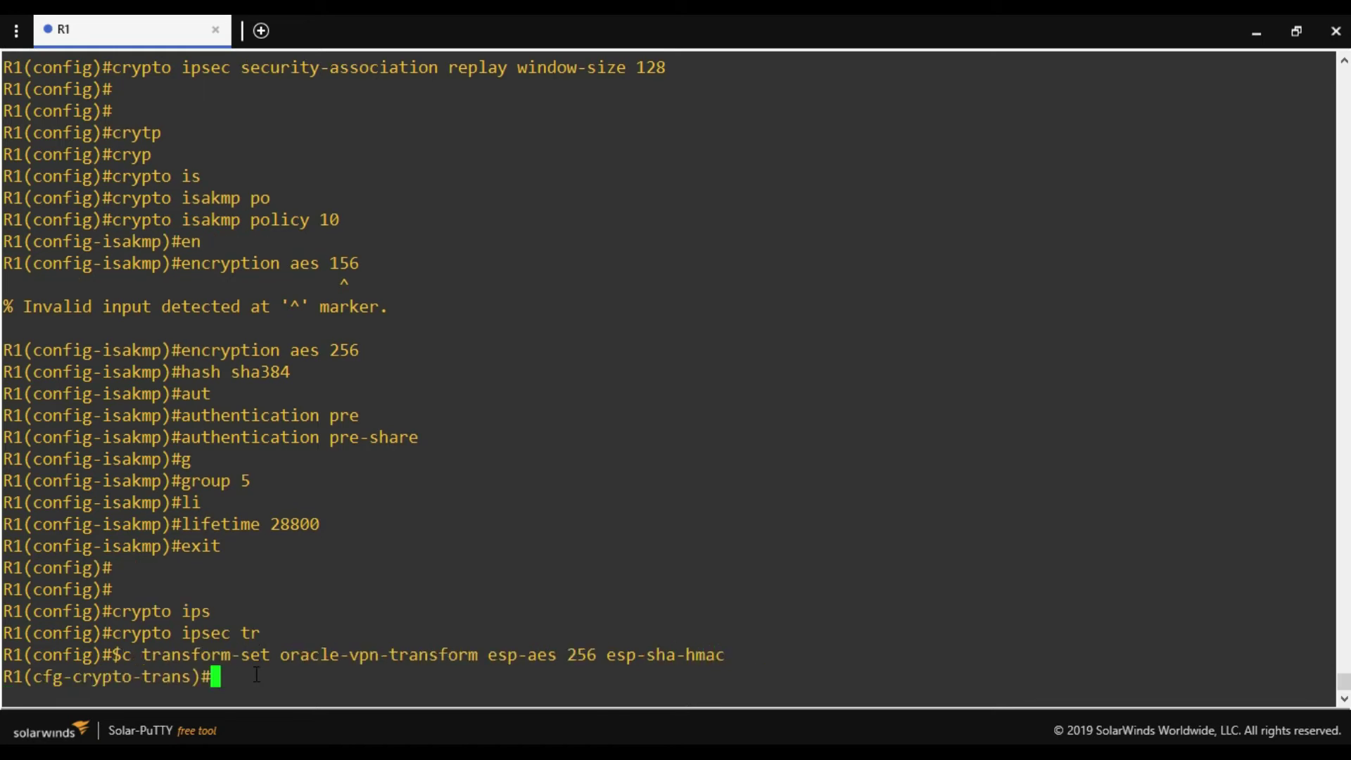
Put the transform set in tunnel mode and return to global configuration.
text(mode tunnel)
key(Return)
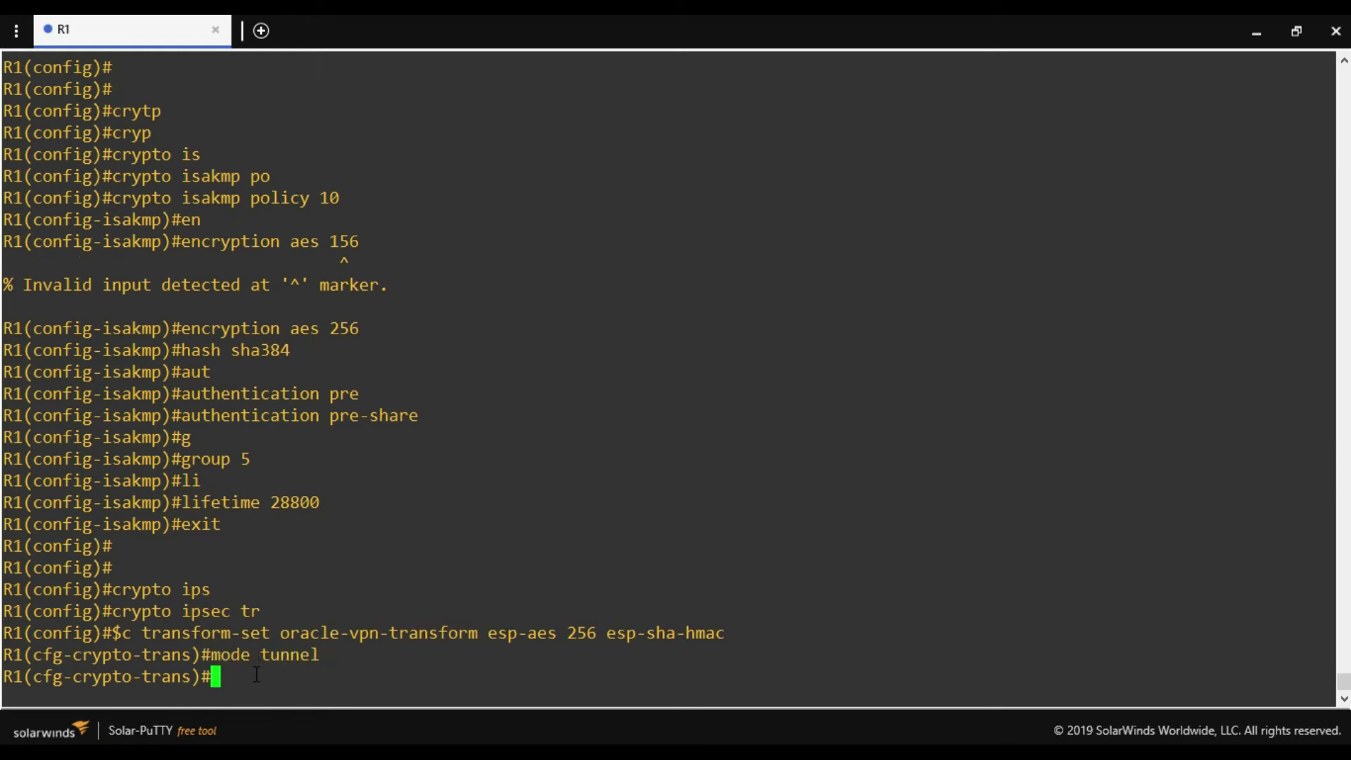
text(exit)
key(Return)
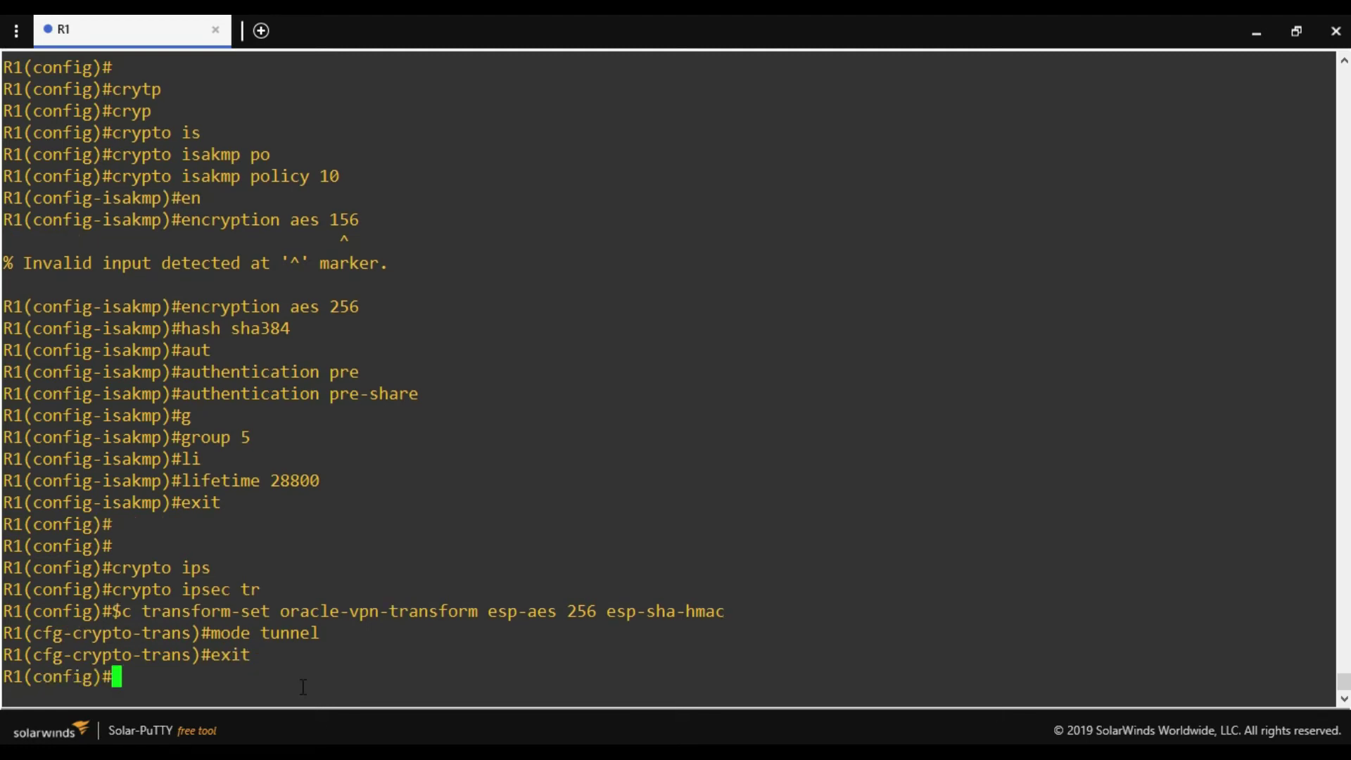
Create IPsec profile oracle-vpn and set its PFS to group5.
key(Return)
key(Return)
text(cry)
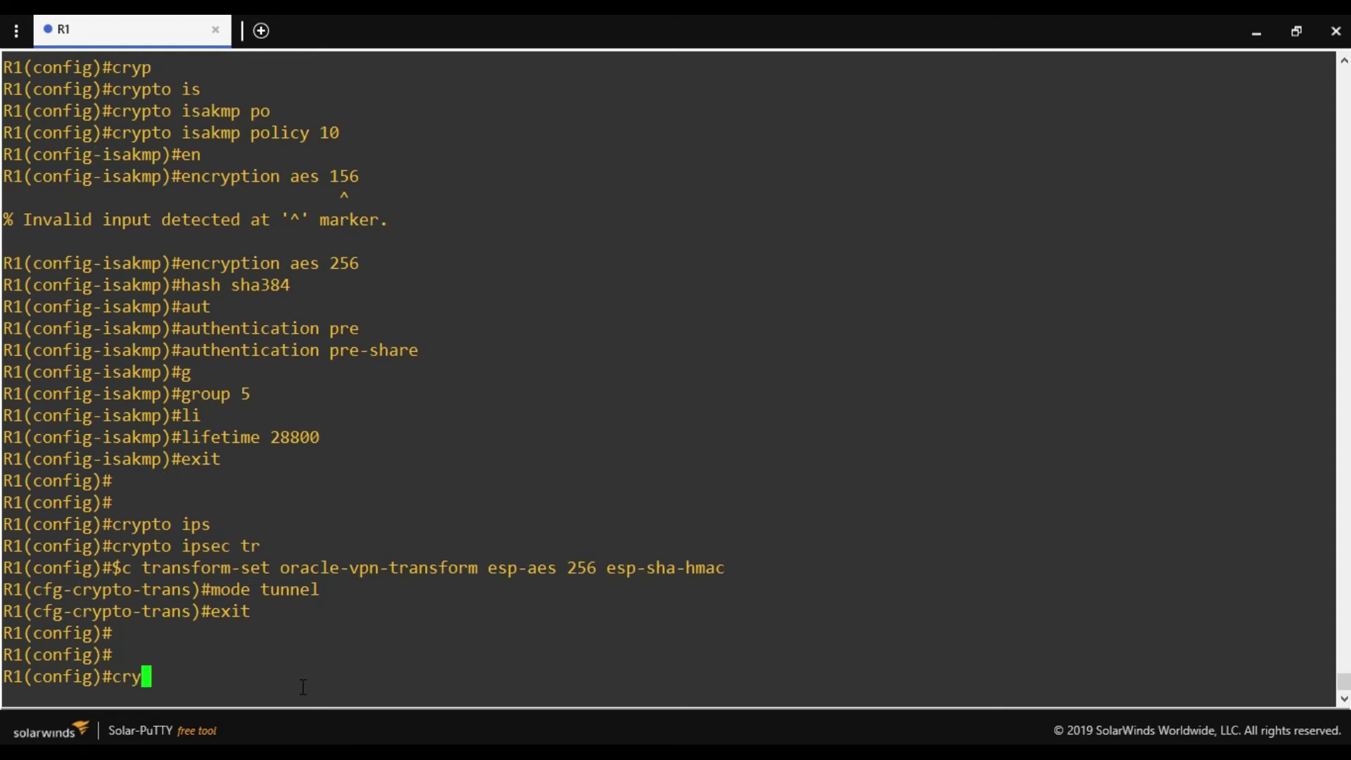
text(pto ipse)
key(Tab)
text(p)
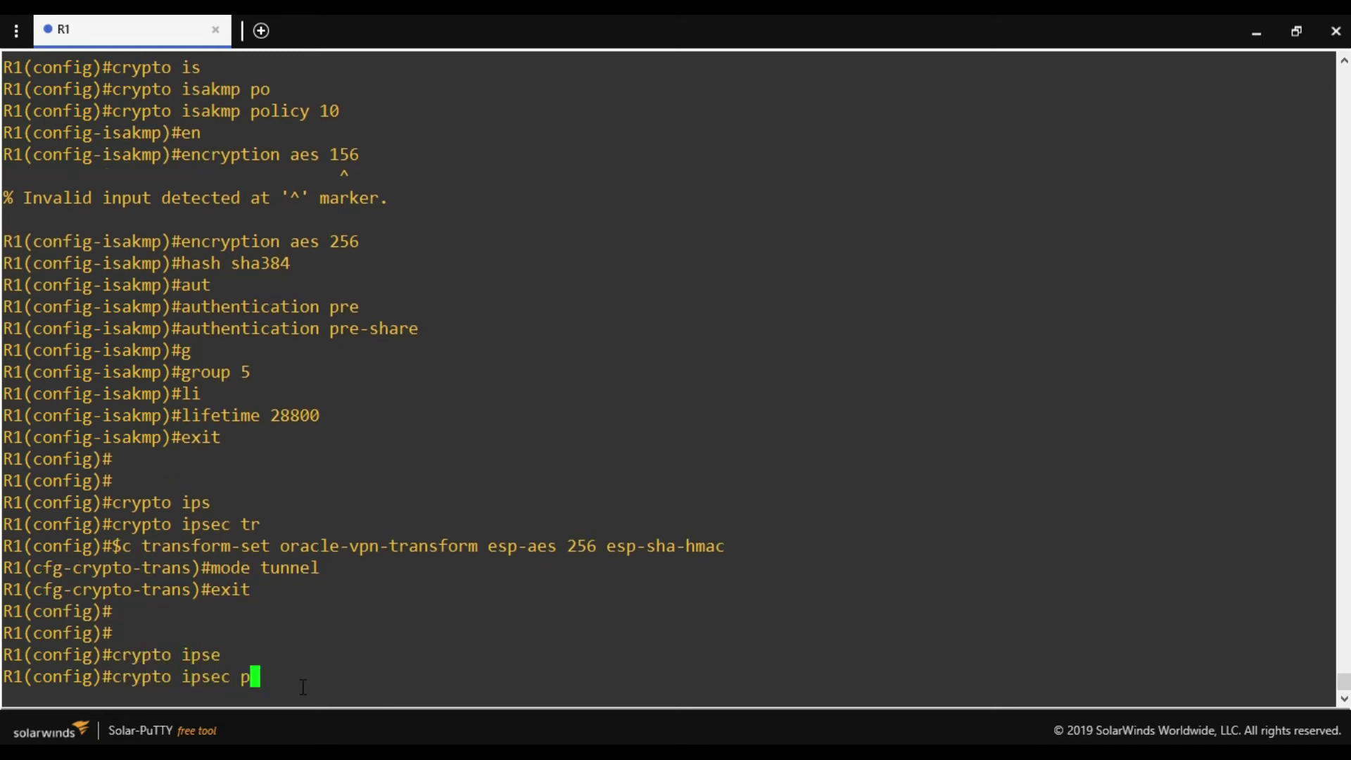
text(rofile oracle-vpn)
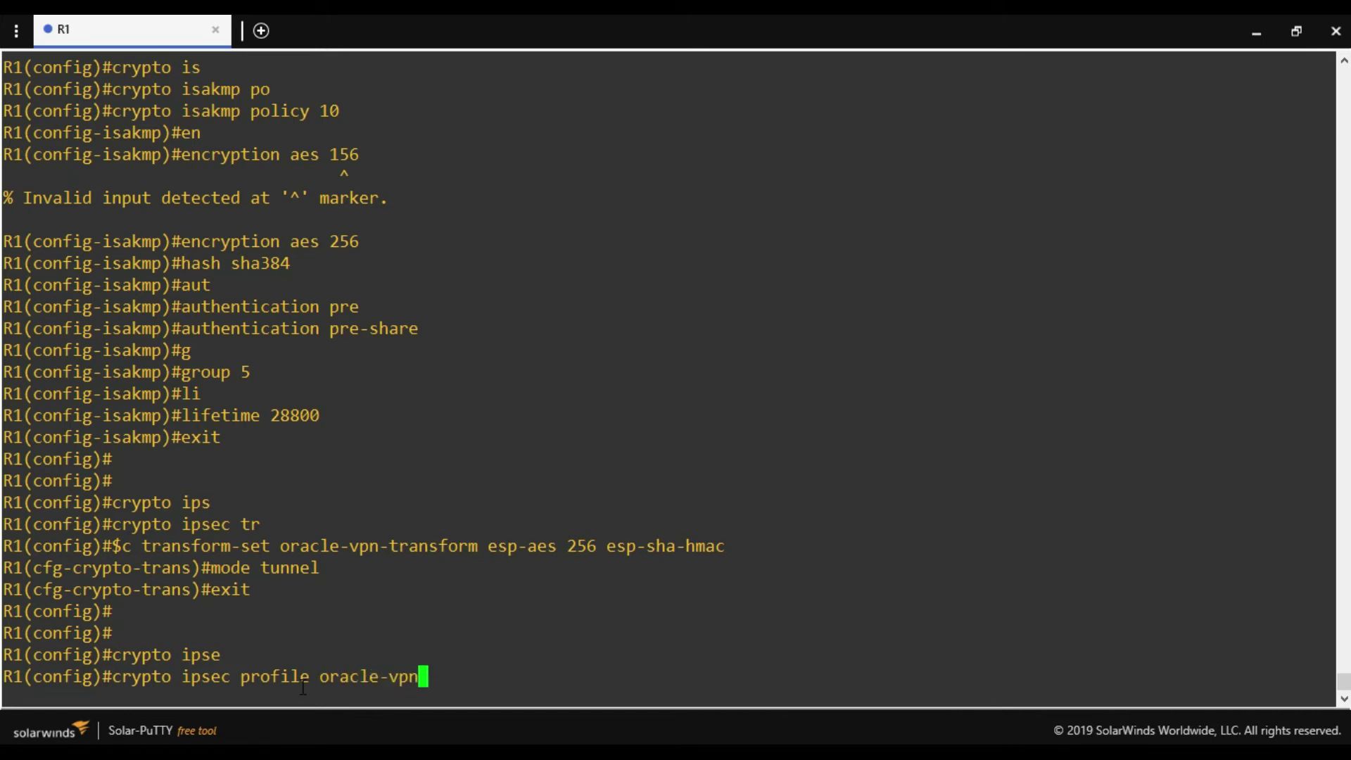
key(Return)
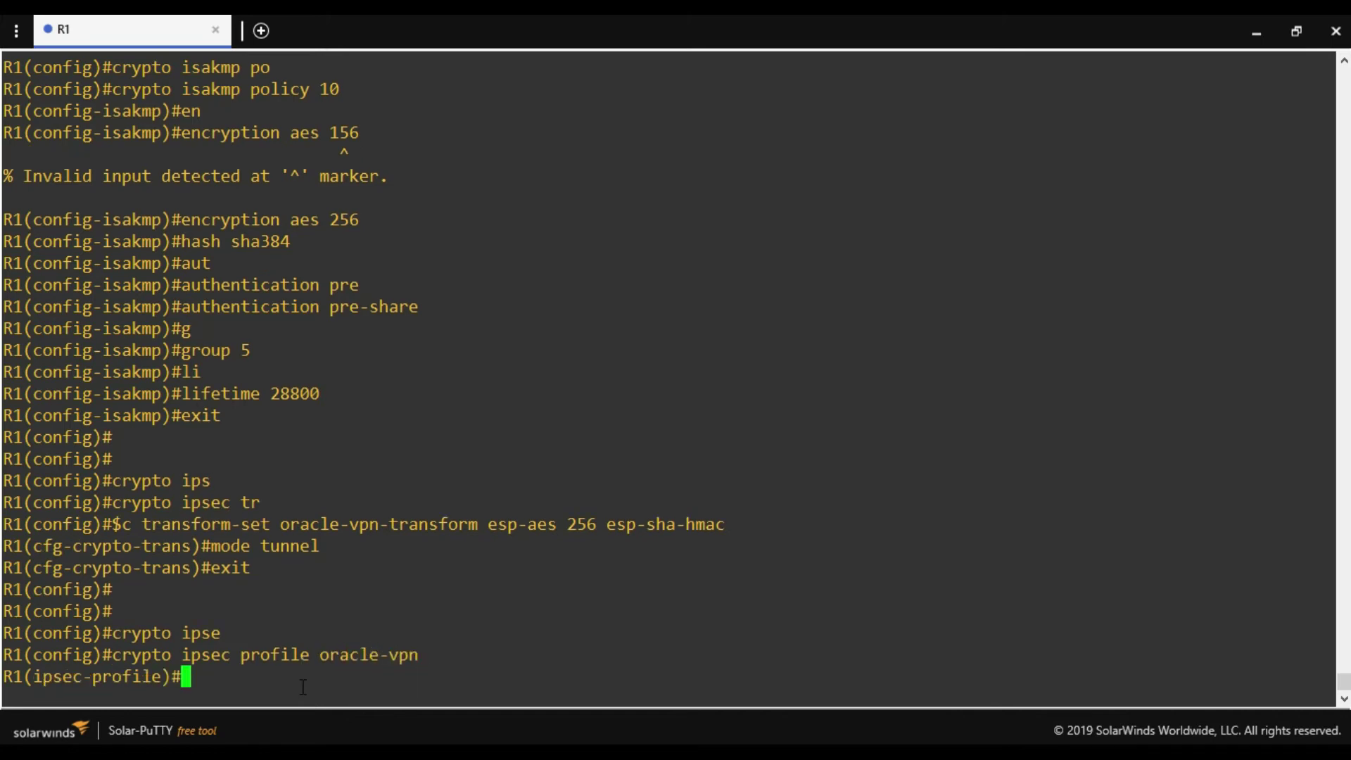
text(set pfs gr)
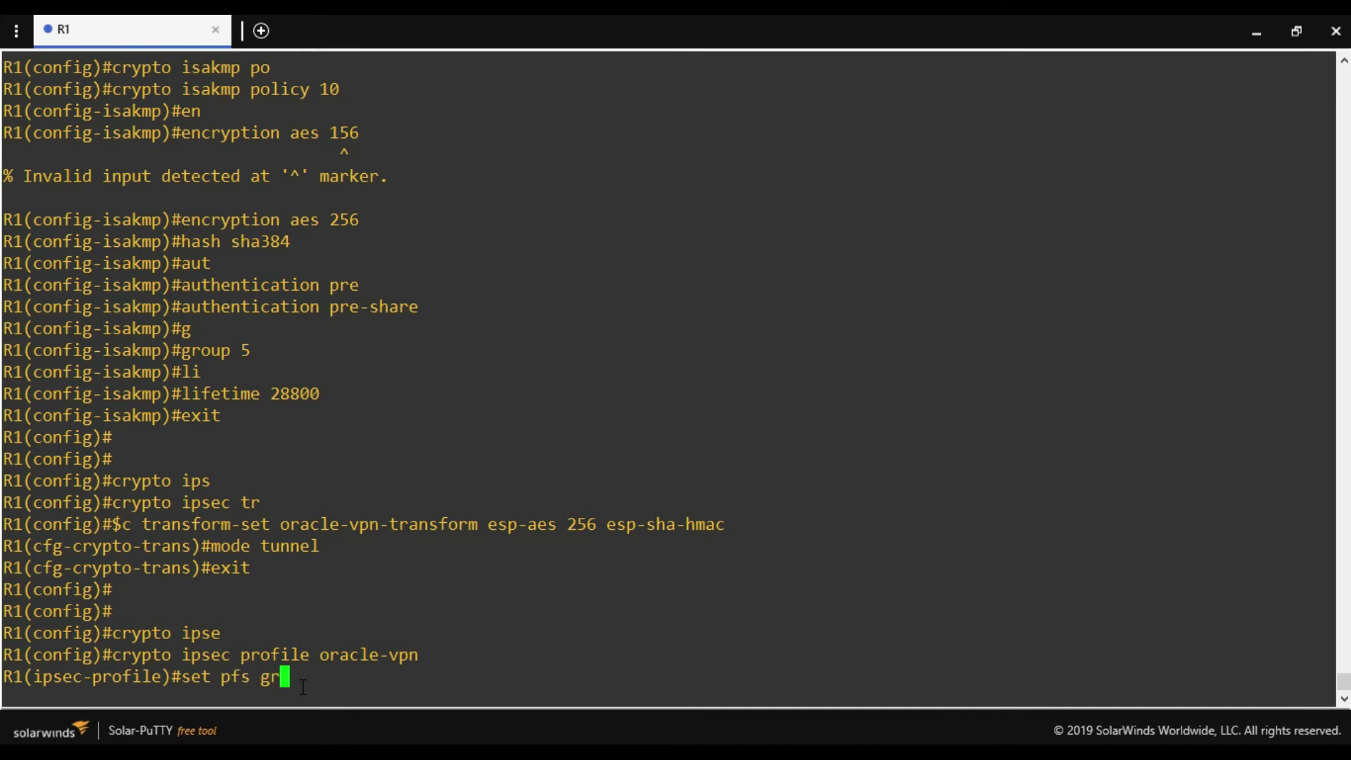
key(Tab)
text(5)
key(Return)
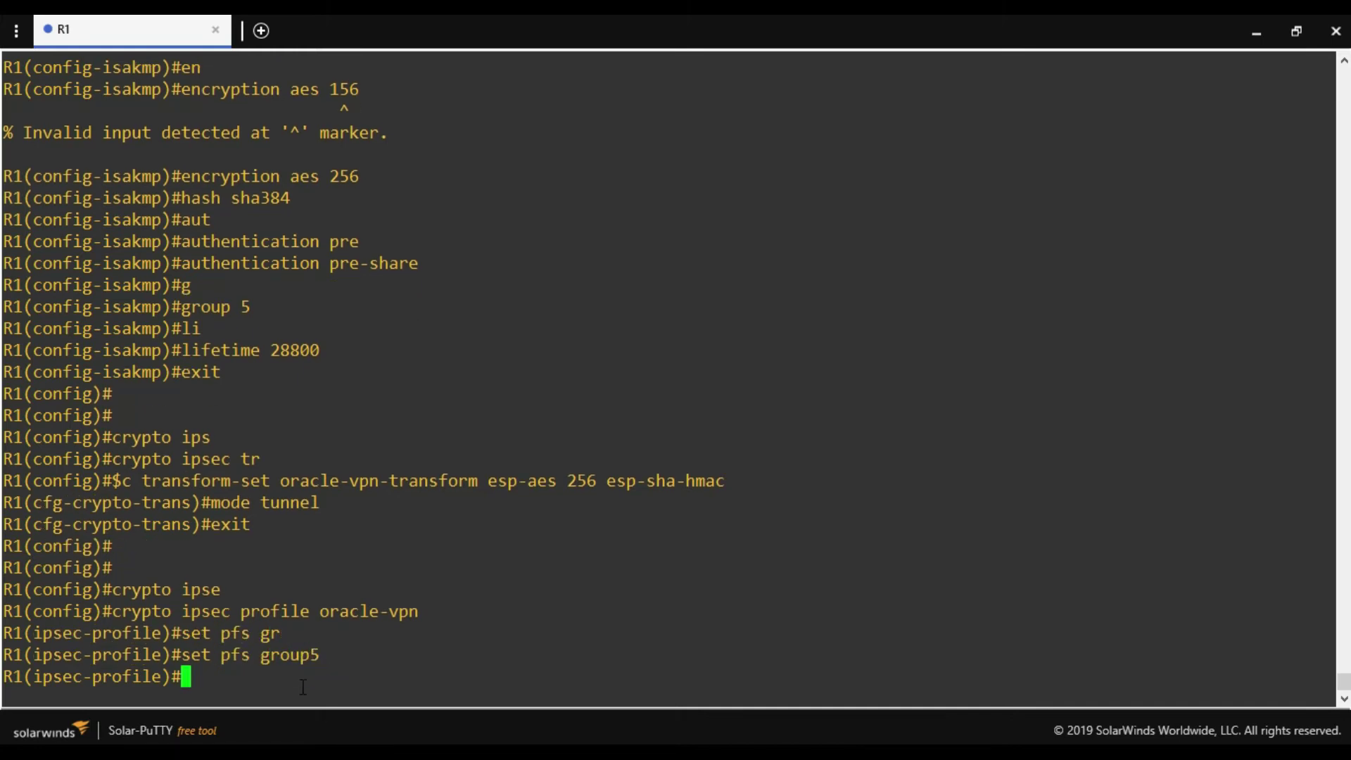
Set the profile's security-association lifetime to 3600 seconds.
text(set se)
text(c)
key(Tab)
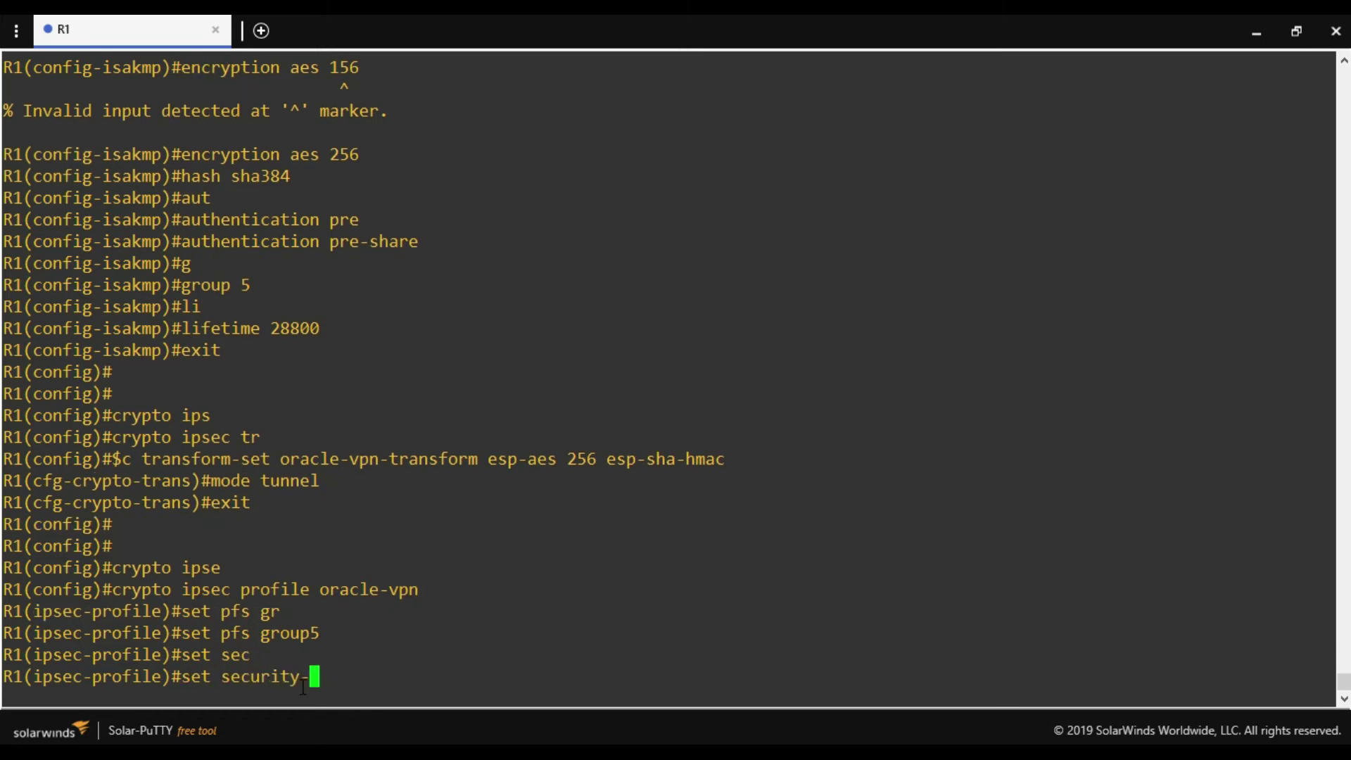
text(association)
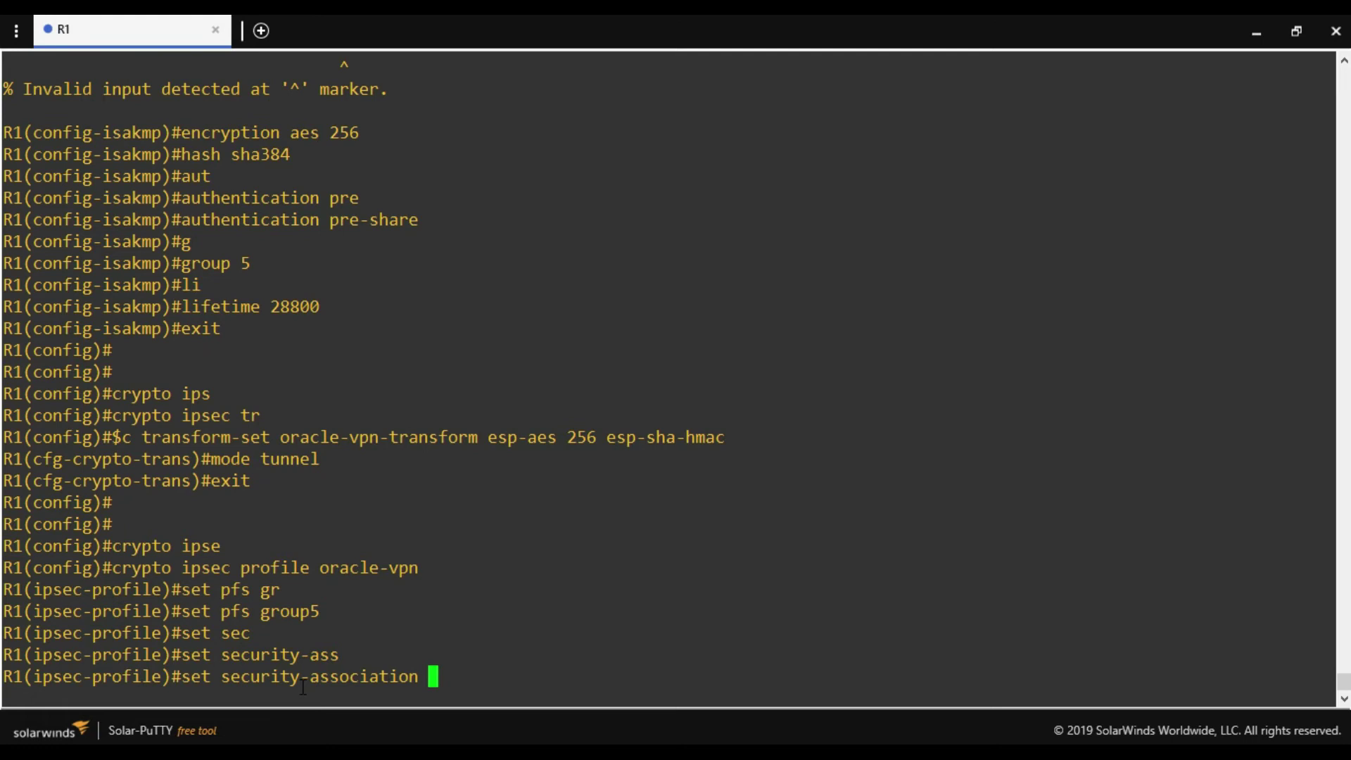
text(life)
key(Tab)
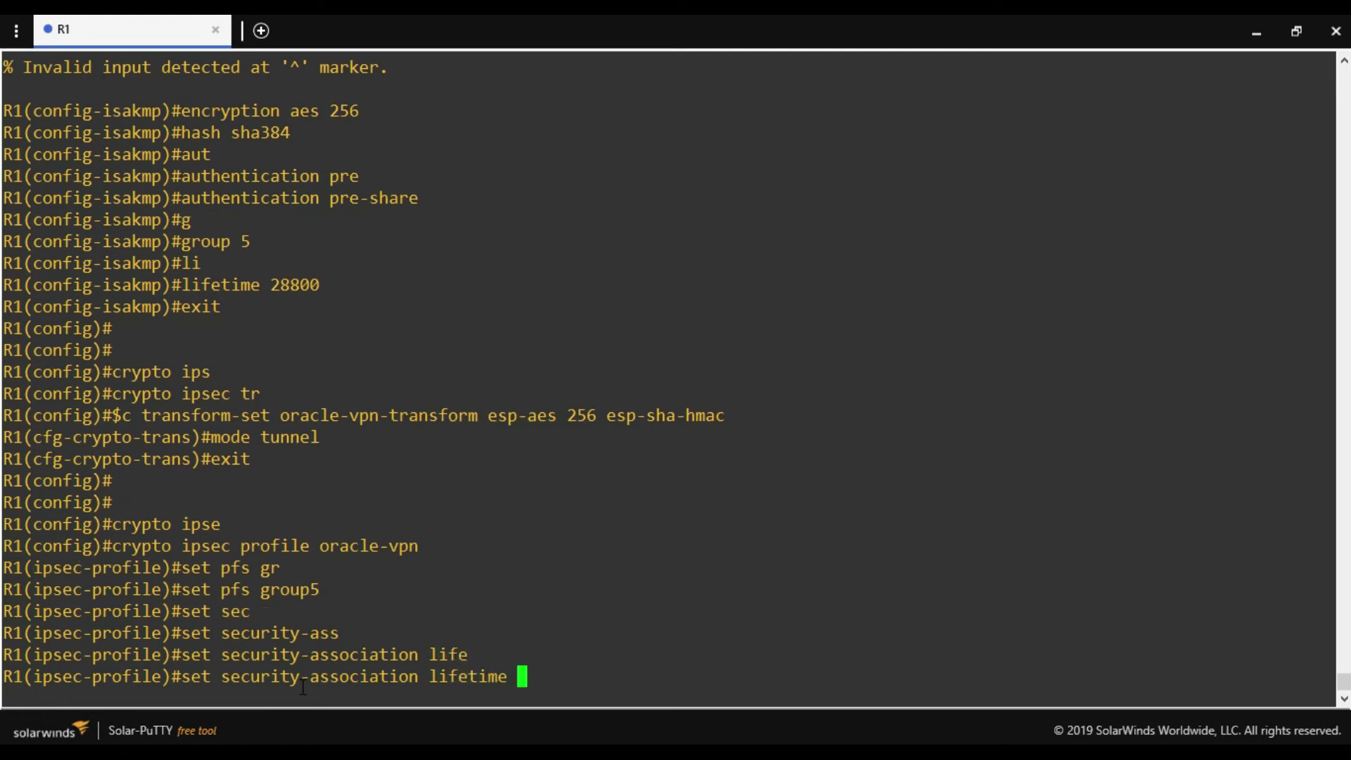
text(sec)
key(Tab)
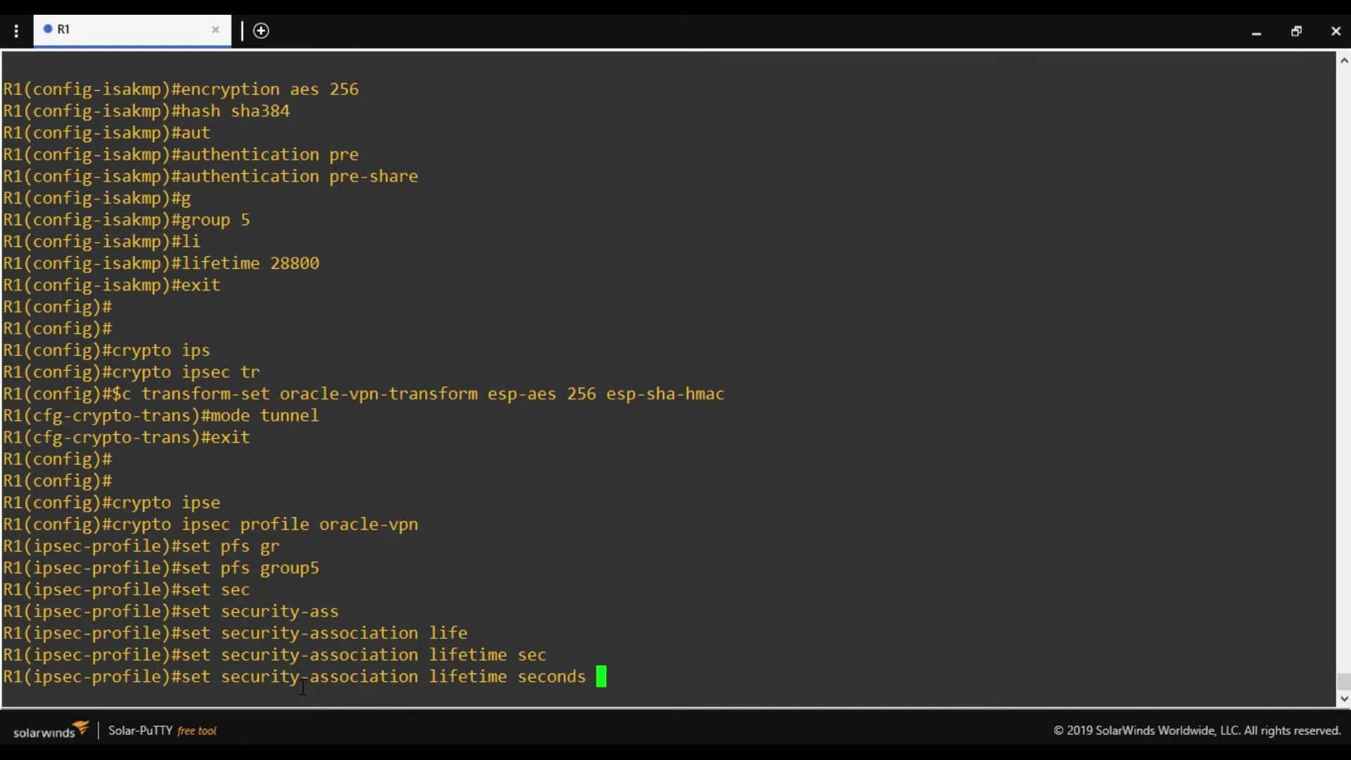
text(3600)
key(Return)
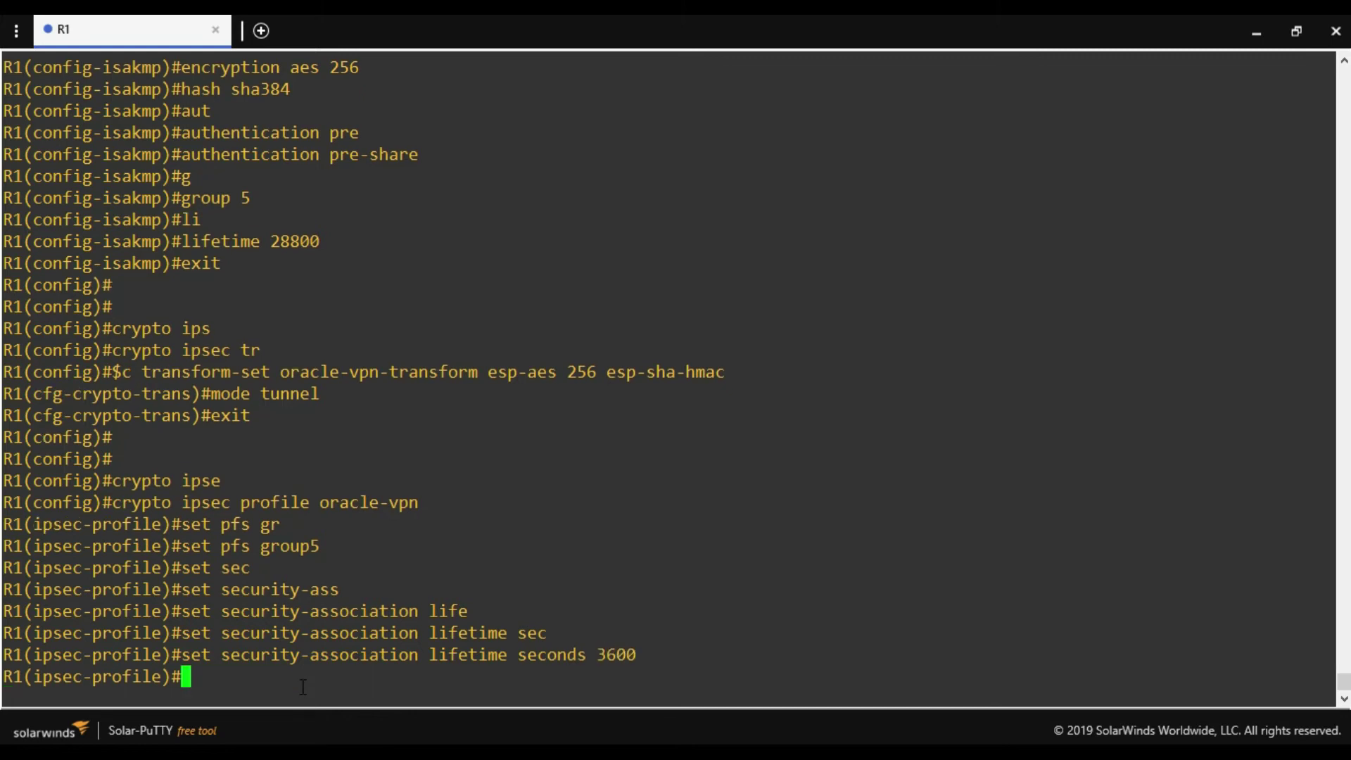
Attach transform set oracle-vpn-transform to the profile and exit to global config.
text(set tr)
key(Tab)
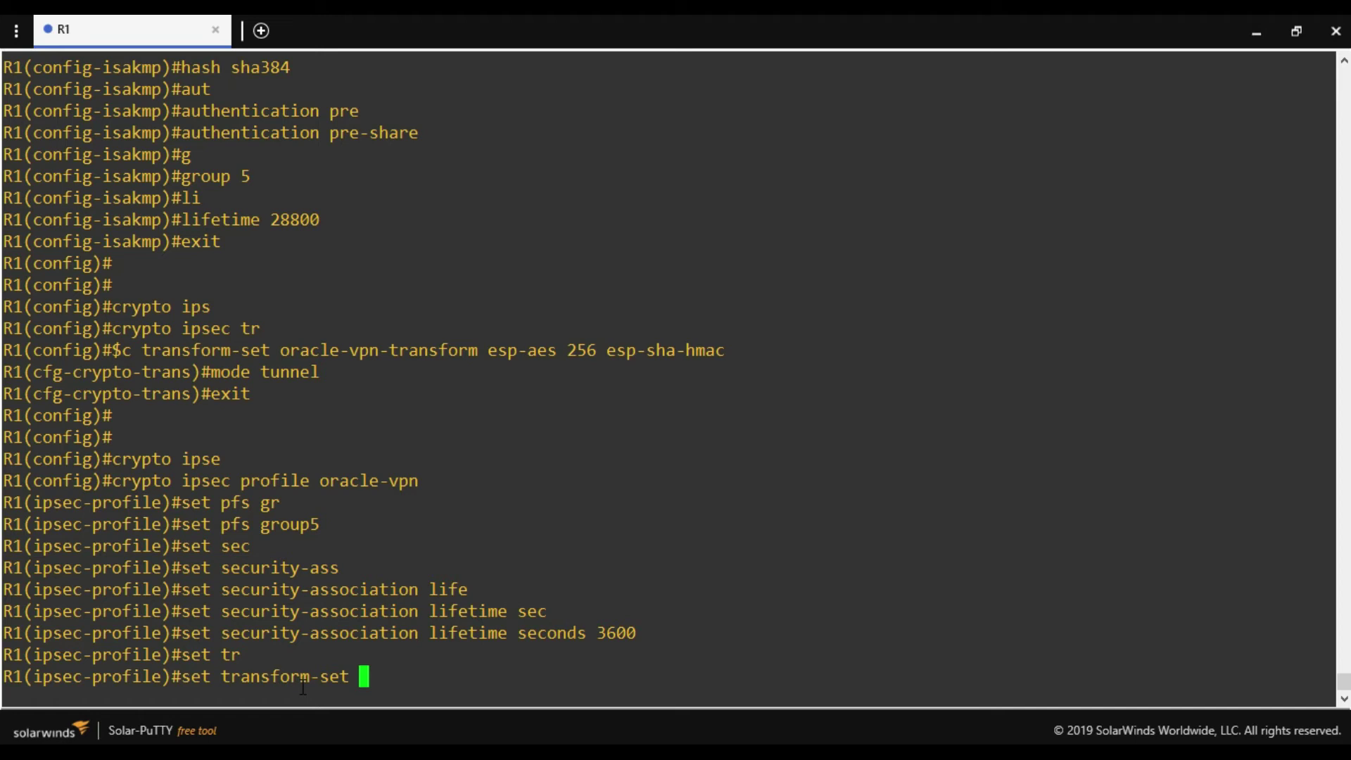
text(oracle-vpn-)
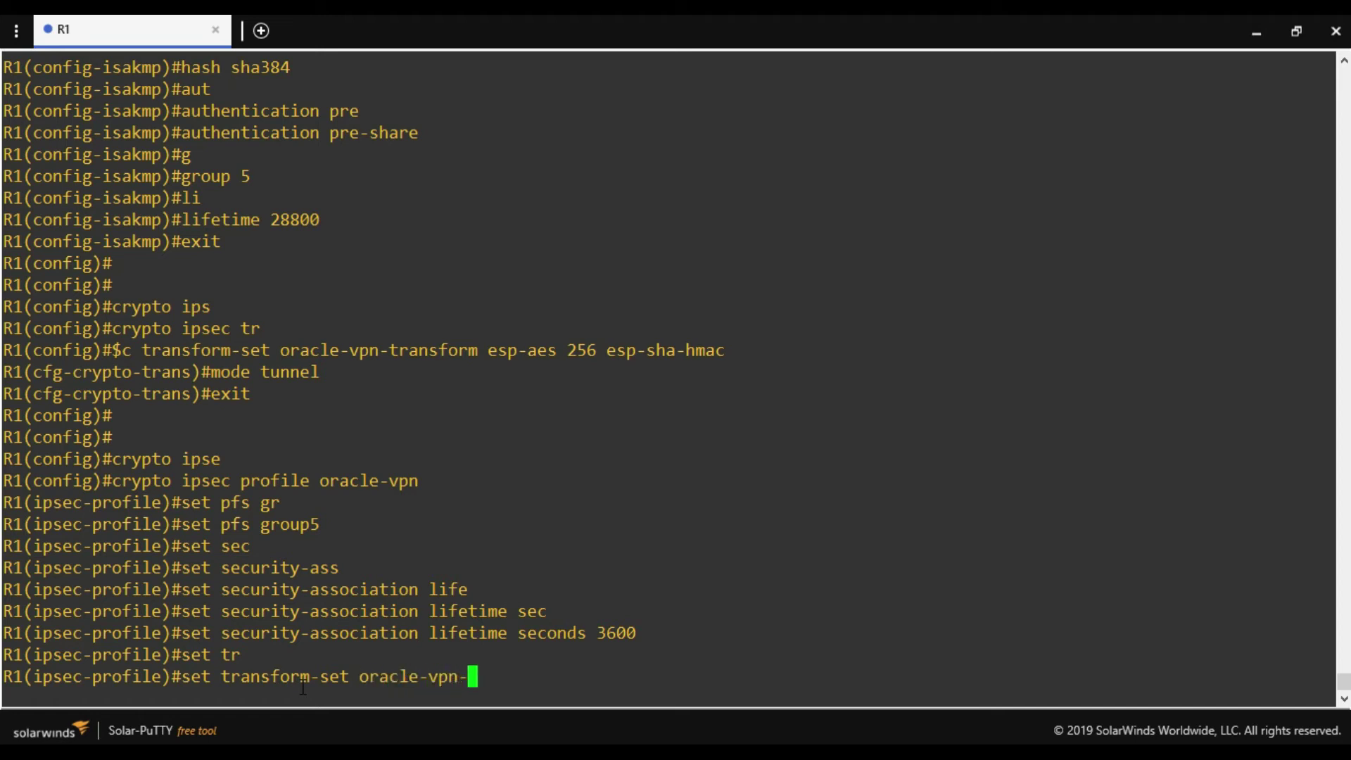
text(transform)
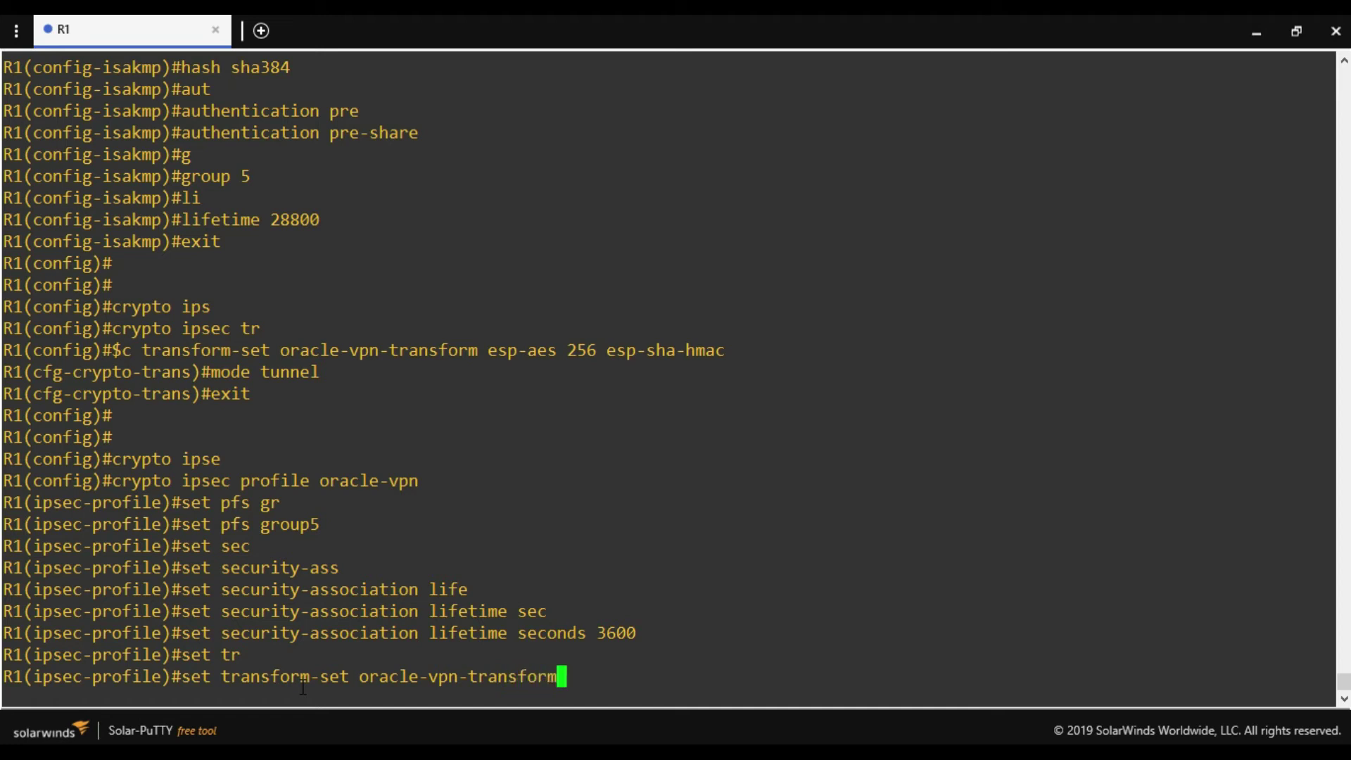
key(Return)
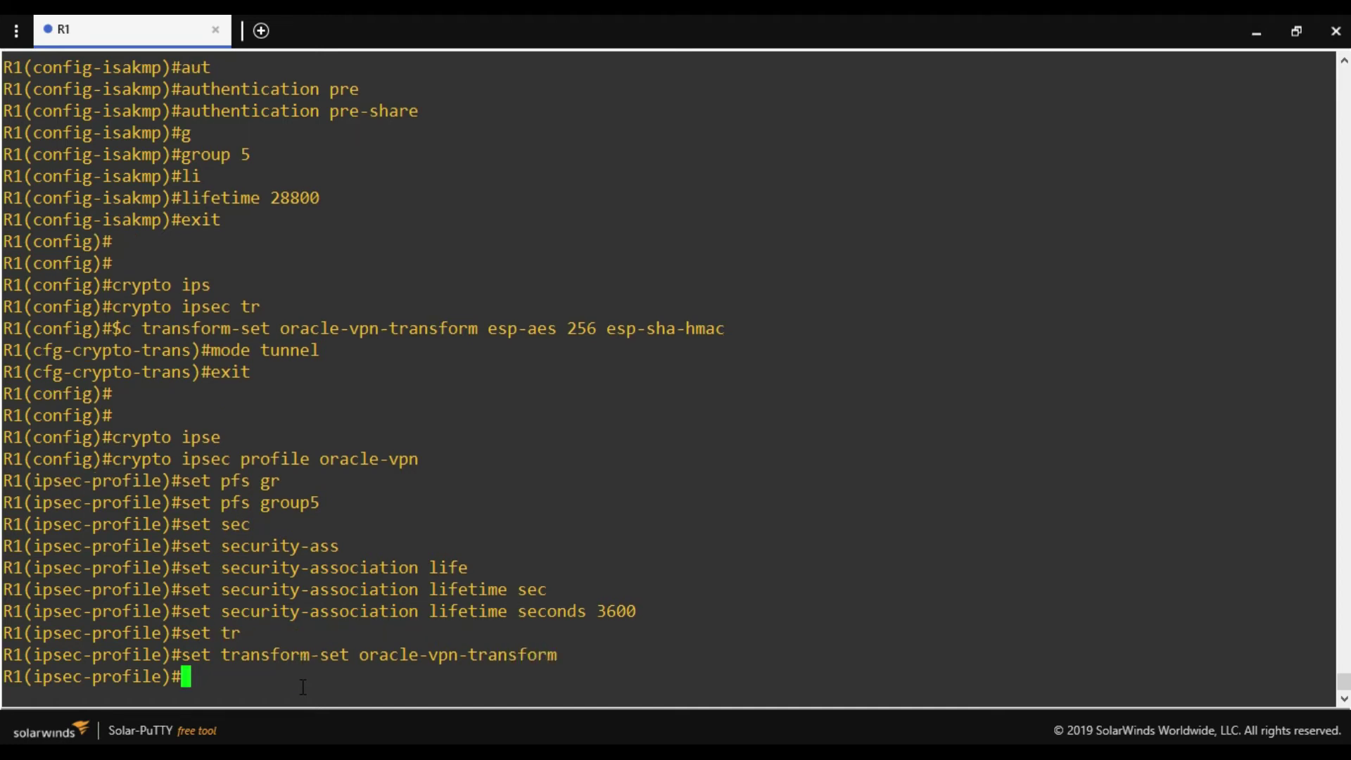
key(Return)
key(Return)
text(exit)
key(Return)
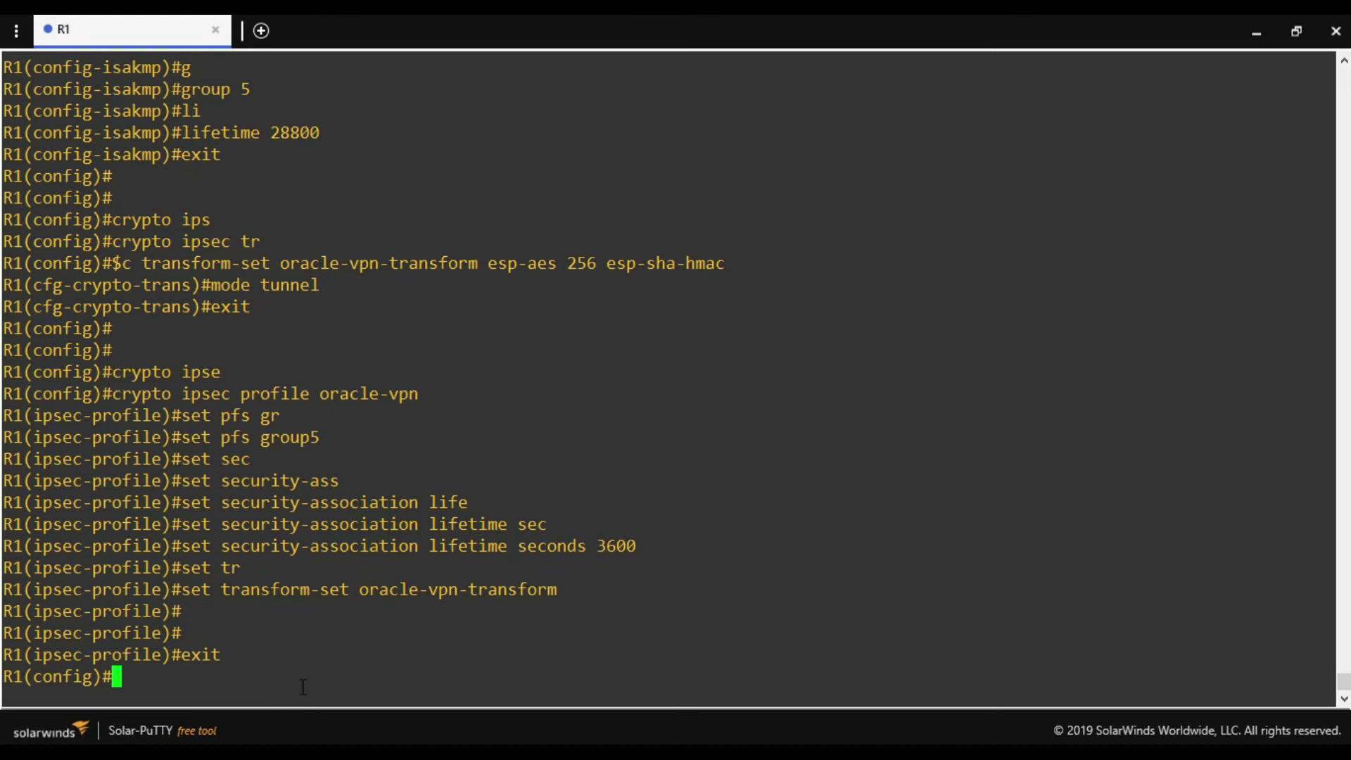
Create ISAKMP profile oracle-vpn-tunnel1 with 'crypto isakmp profile'.
text(cry)
key(Tab)
text(isakmp)
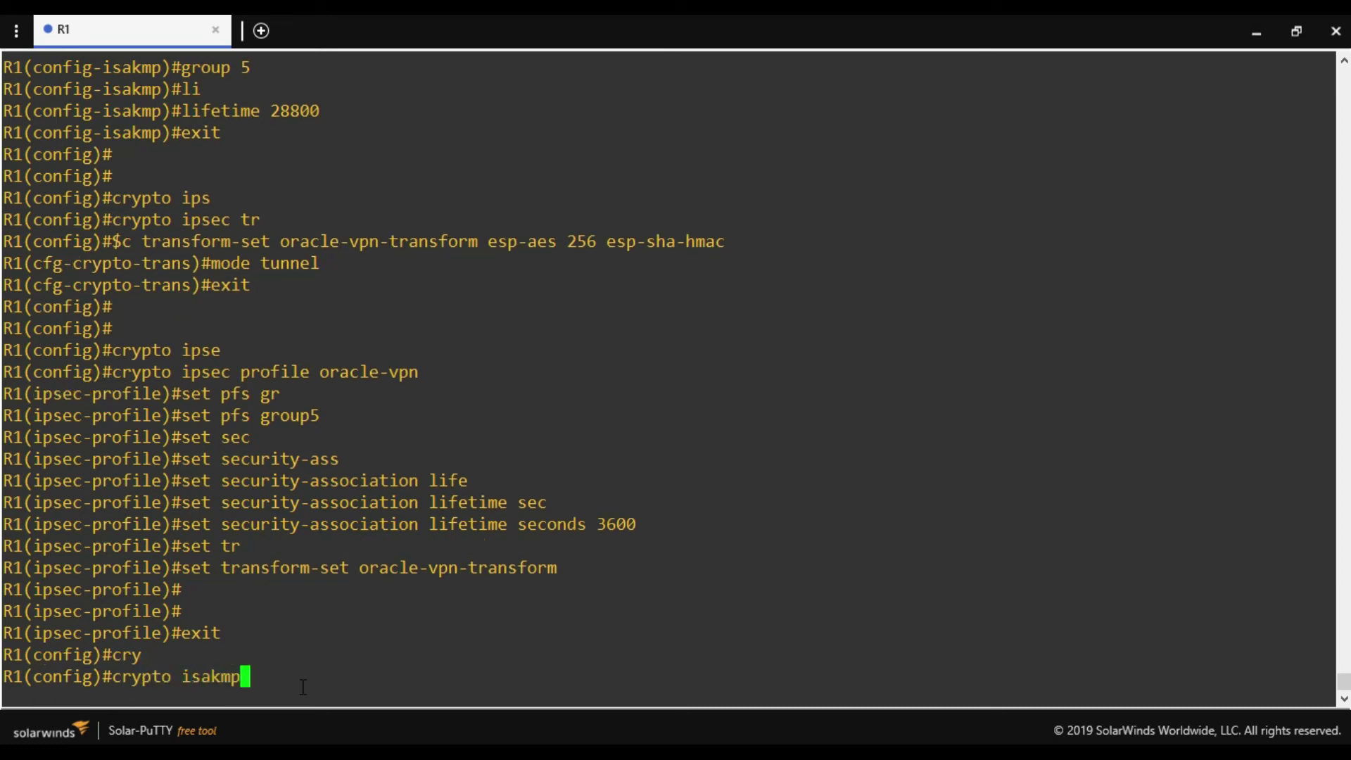
key(Tab)
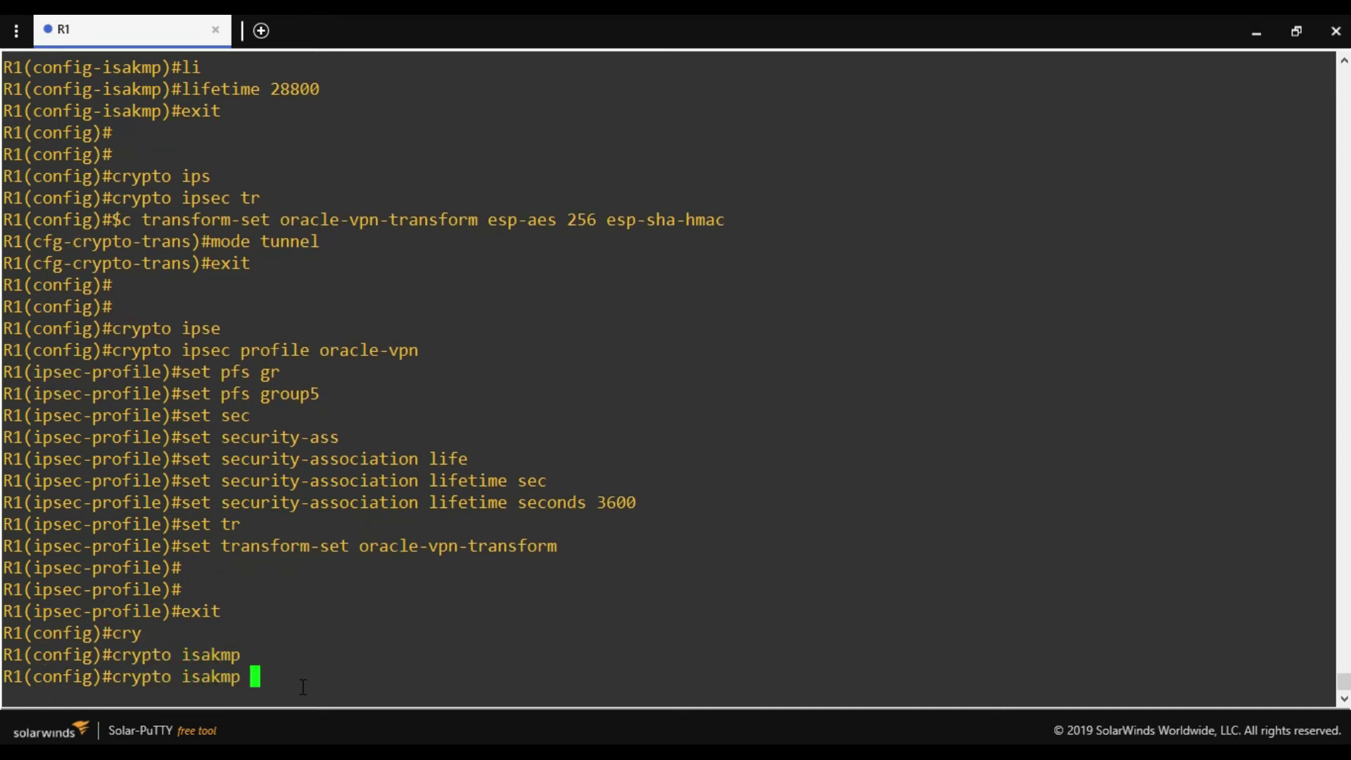
text(pro)
key(Tab)
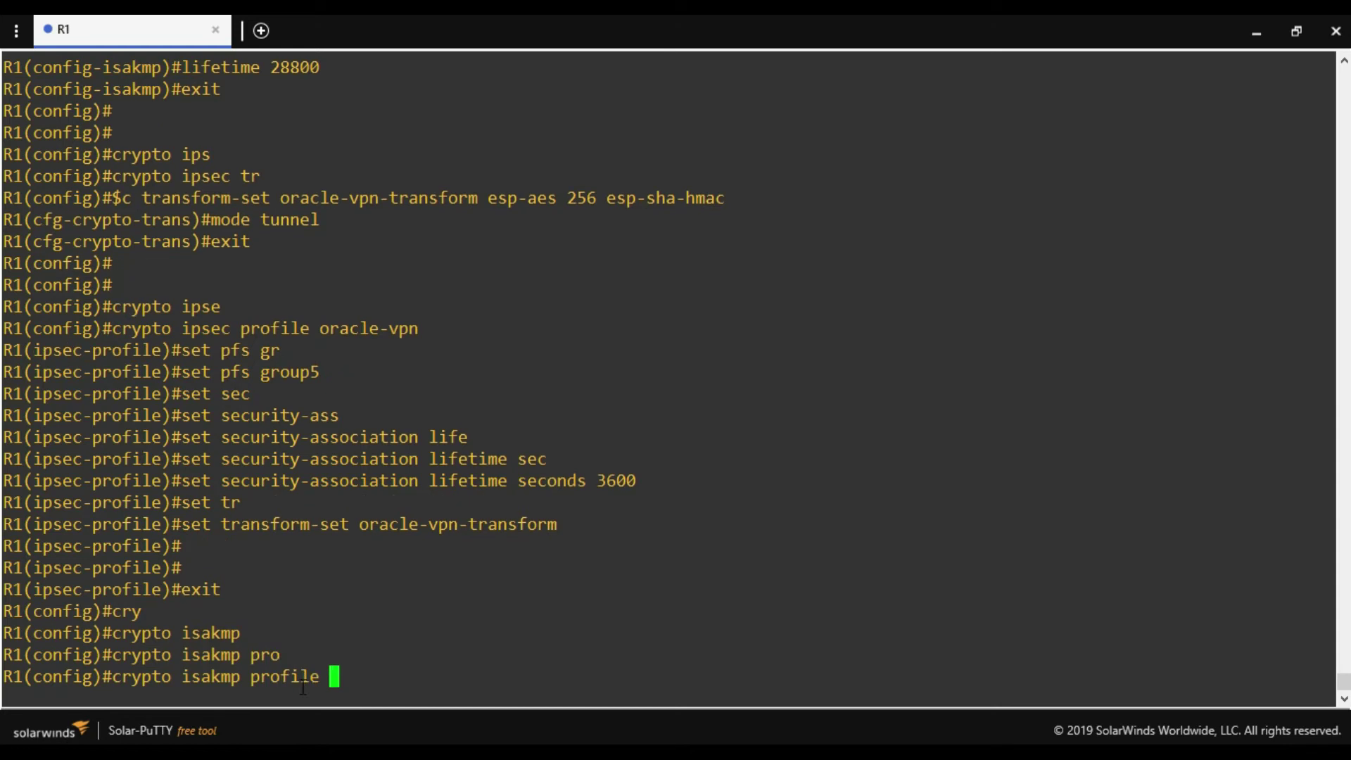
text(oracle-vpn-)
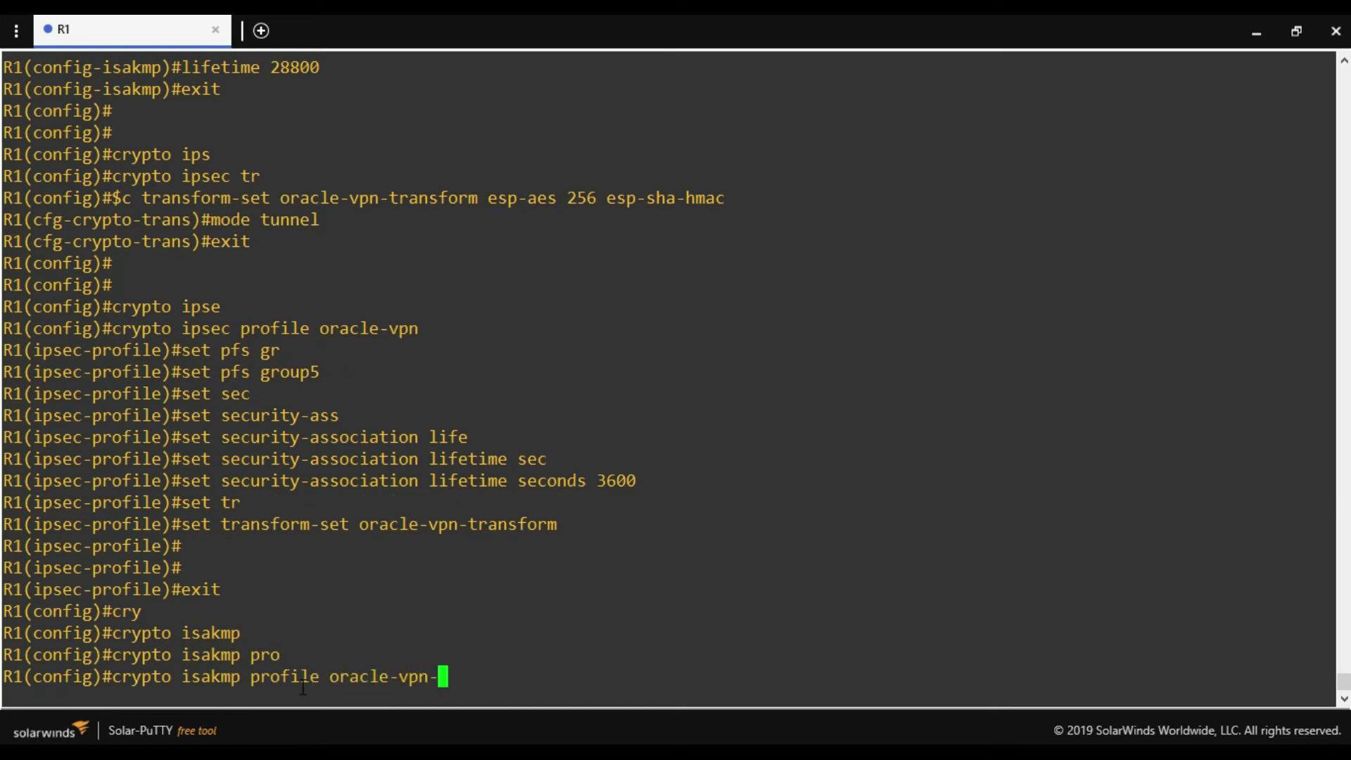
text(tunnel1)
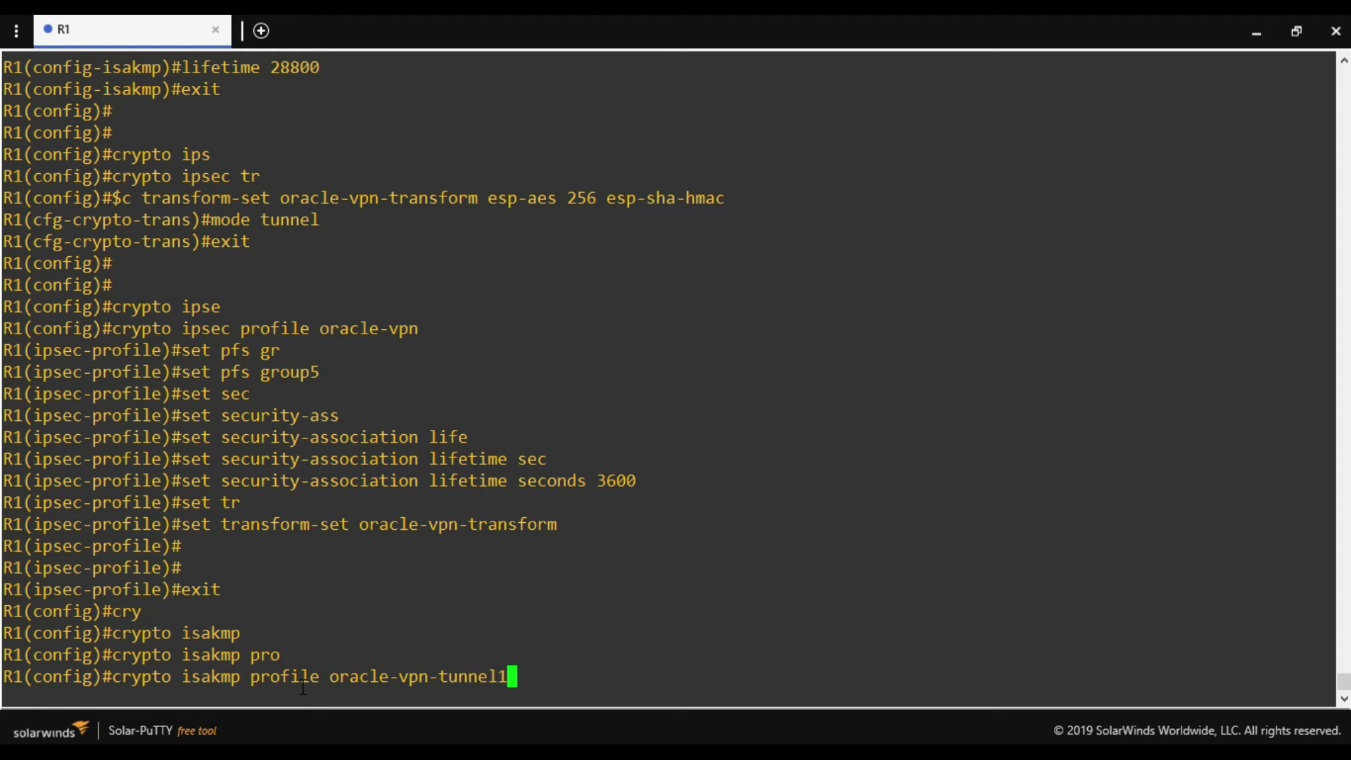
key(Return)
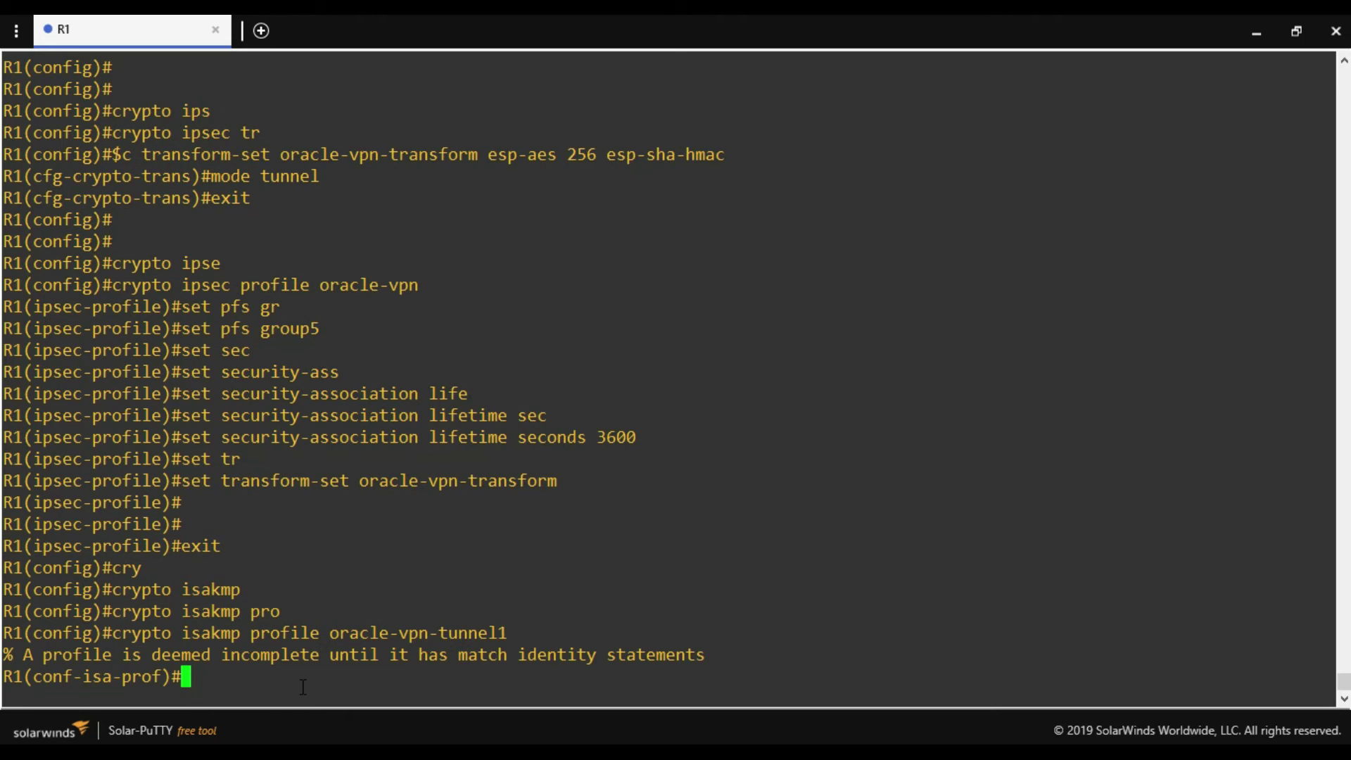
Assign keyring oracle-vpn-tunnel1 to the ISAKMP profile.
text(key)
key(Tab)
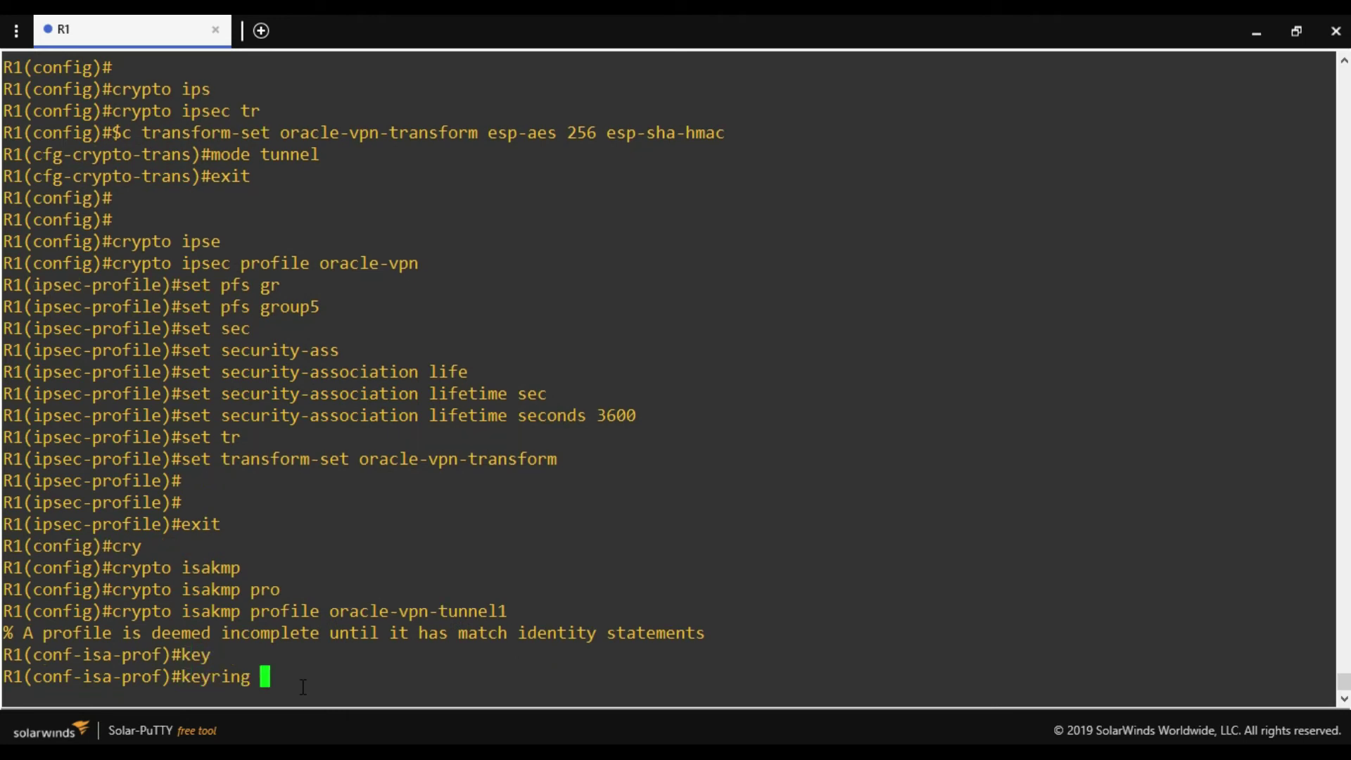
text(oracle-vpn-ti)
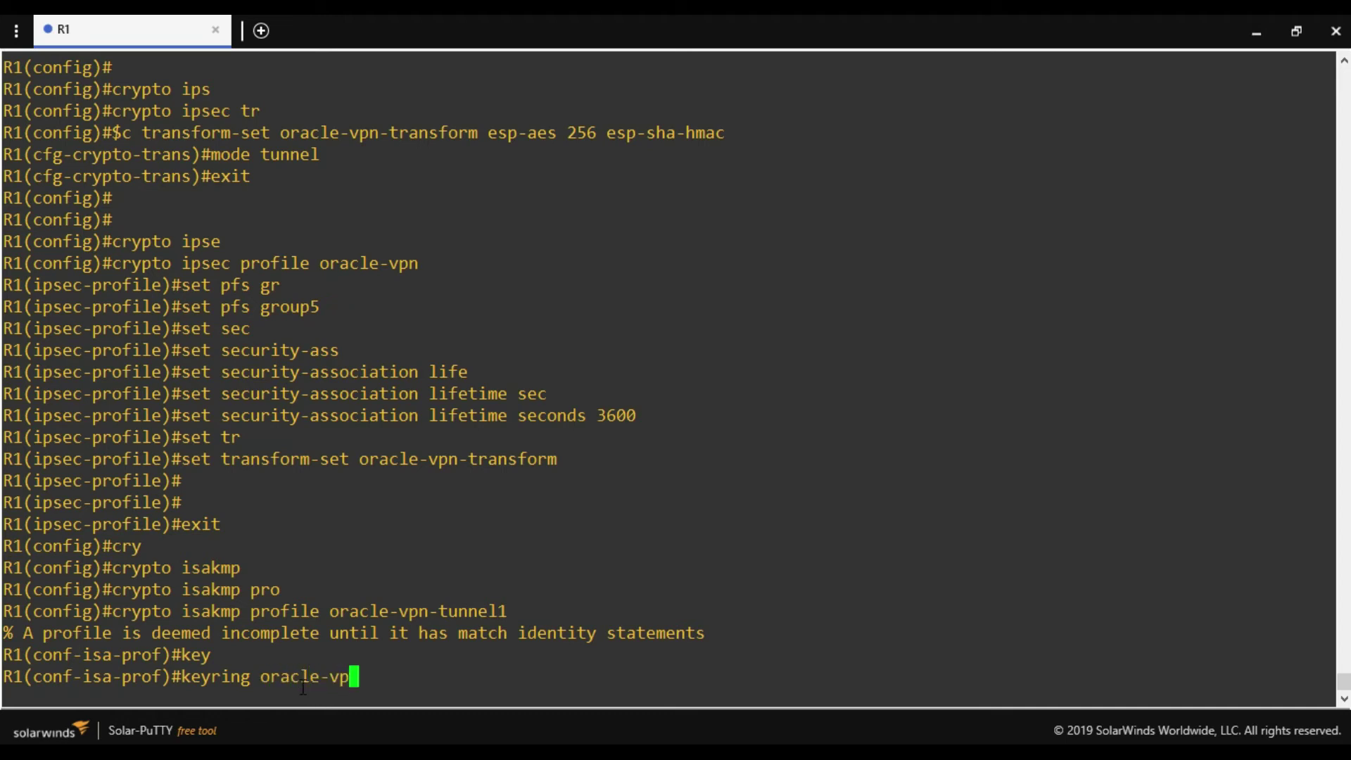
key(BackSpace)
text(unnel1)
key(Return)
Set the profile's self-identity to address.
text(ser)
key(Tab)
key(BackSpace)
text(t)
key(Tab)
key(BackSpace)
text(lf)
key(Tab)
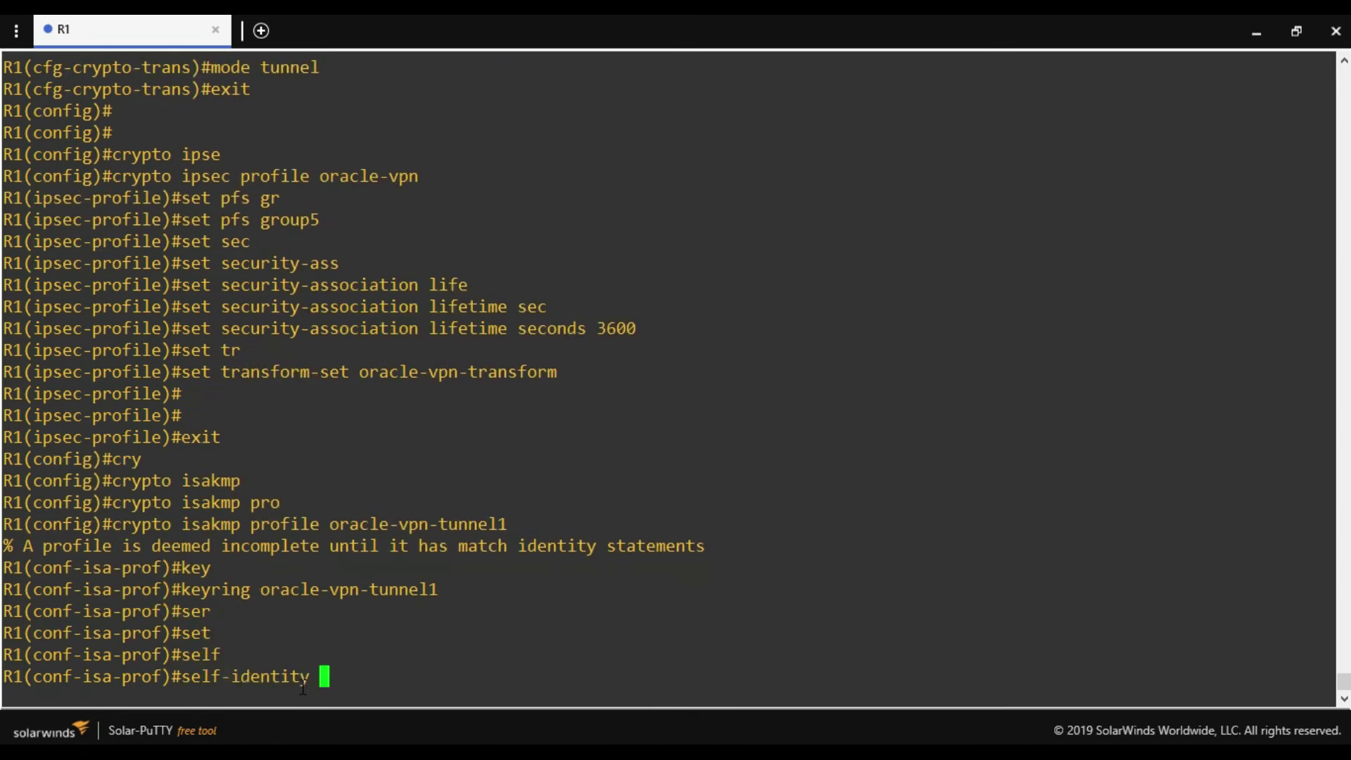
text(add)
key(Tab)
key(Return)
Enter 'match identity address' with the Oracle VPN IP 129.213.7.33 copied from the console.
text(mat)
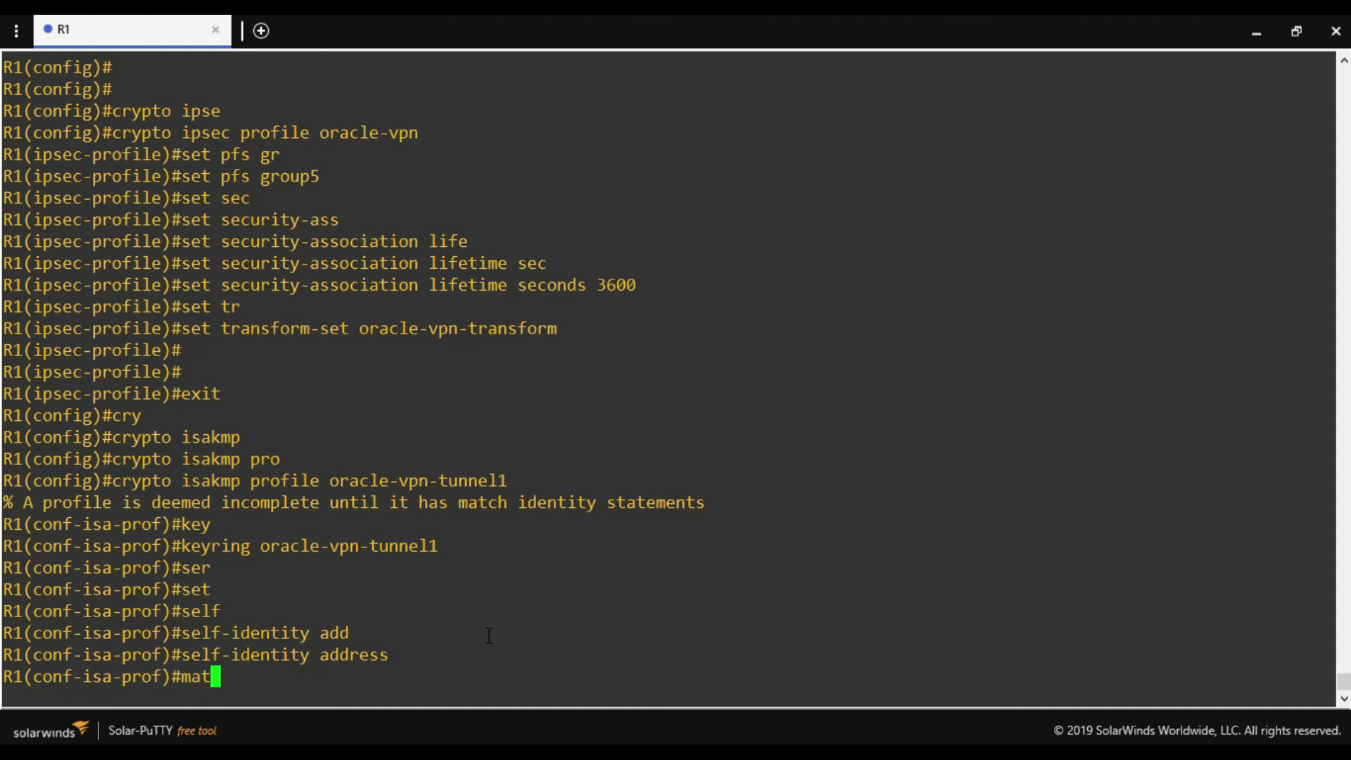
text(ch ide)
key(Tab)
text(add)
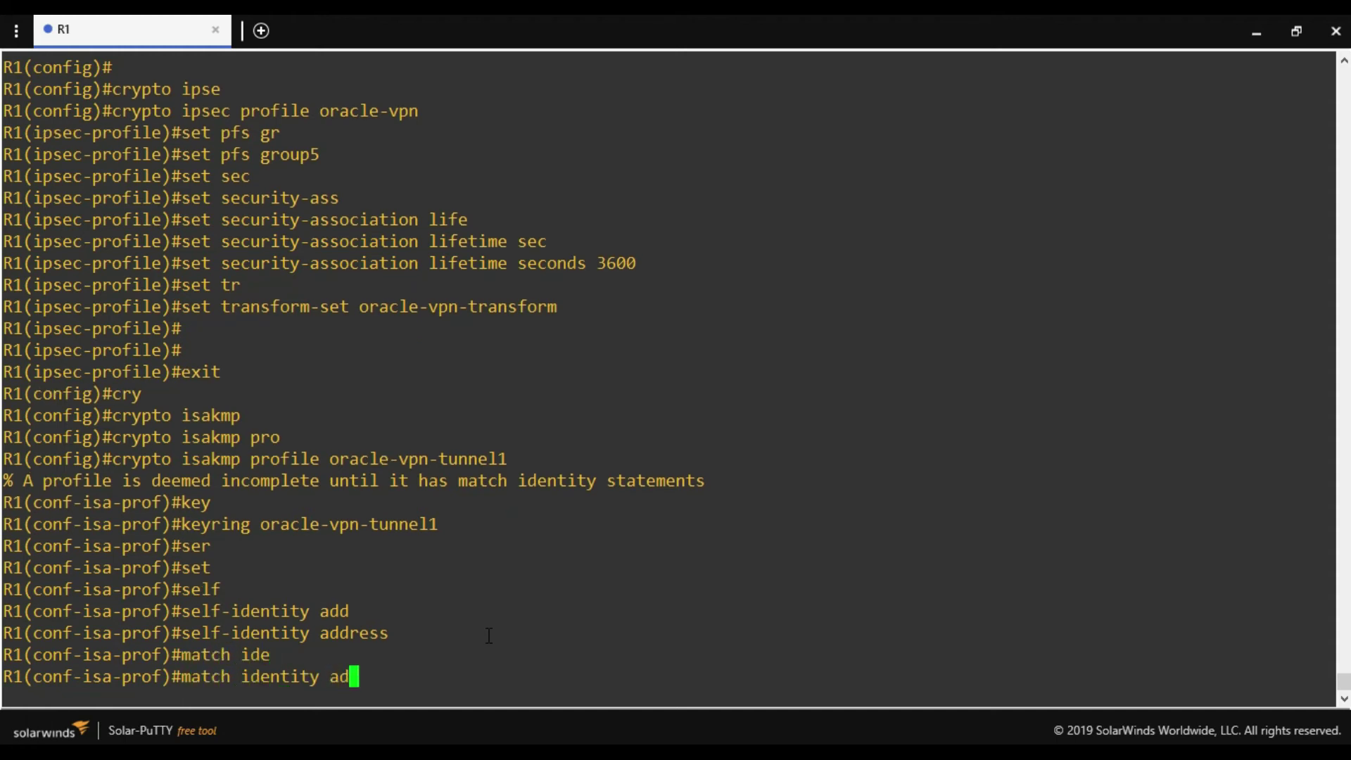
key(Tab)
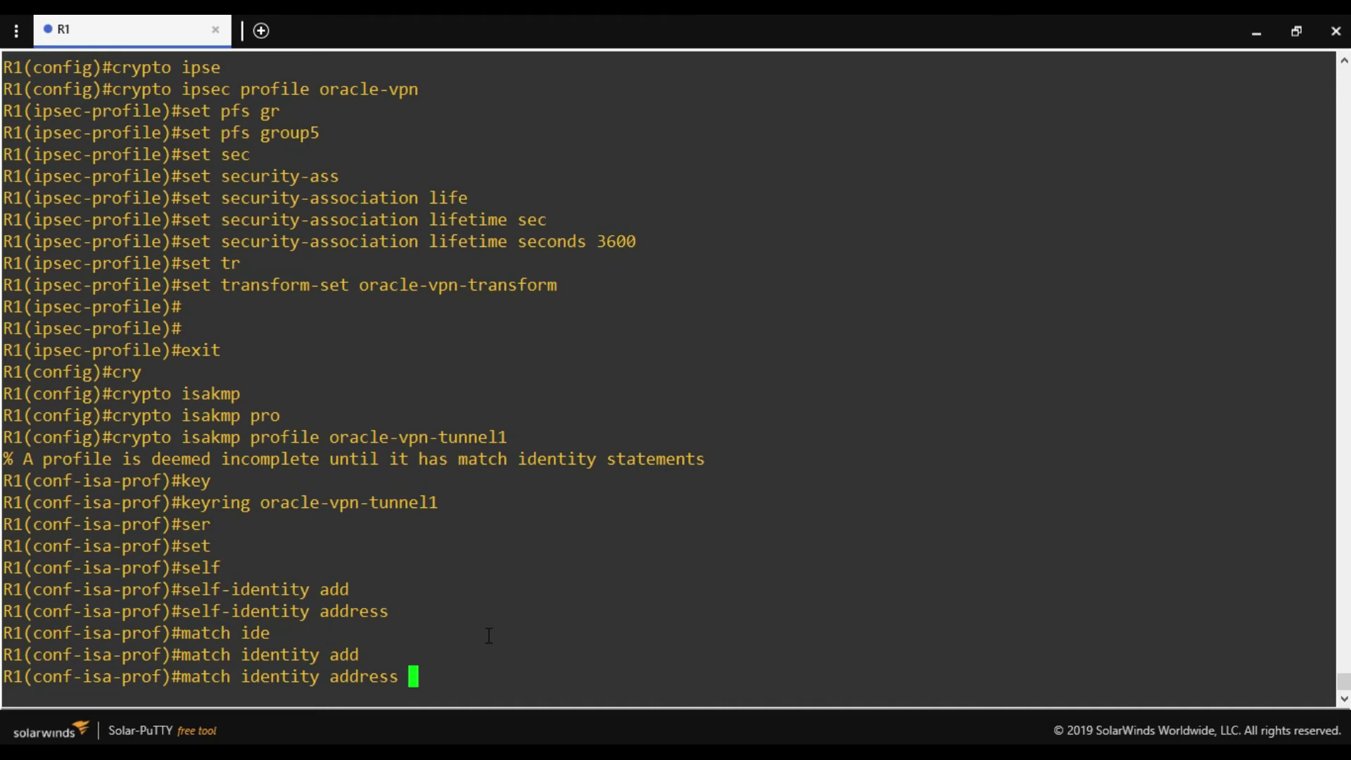
key(alt+Tab)
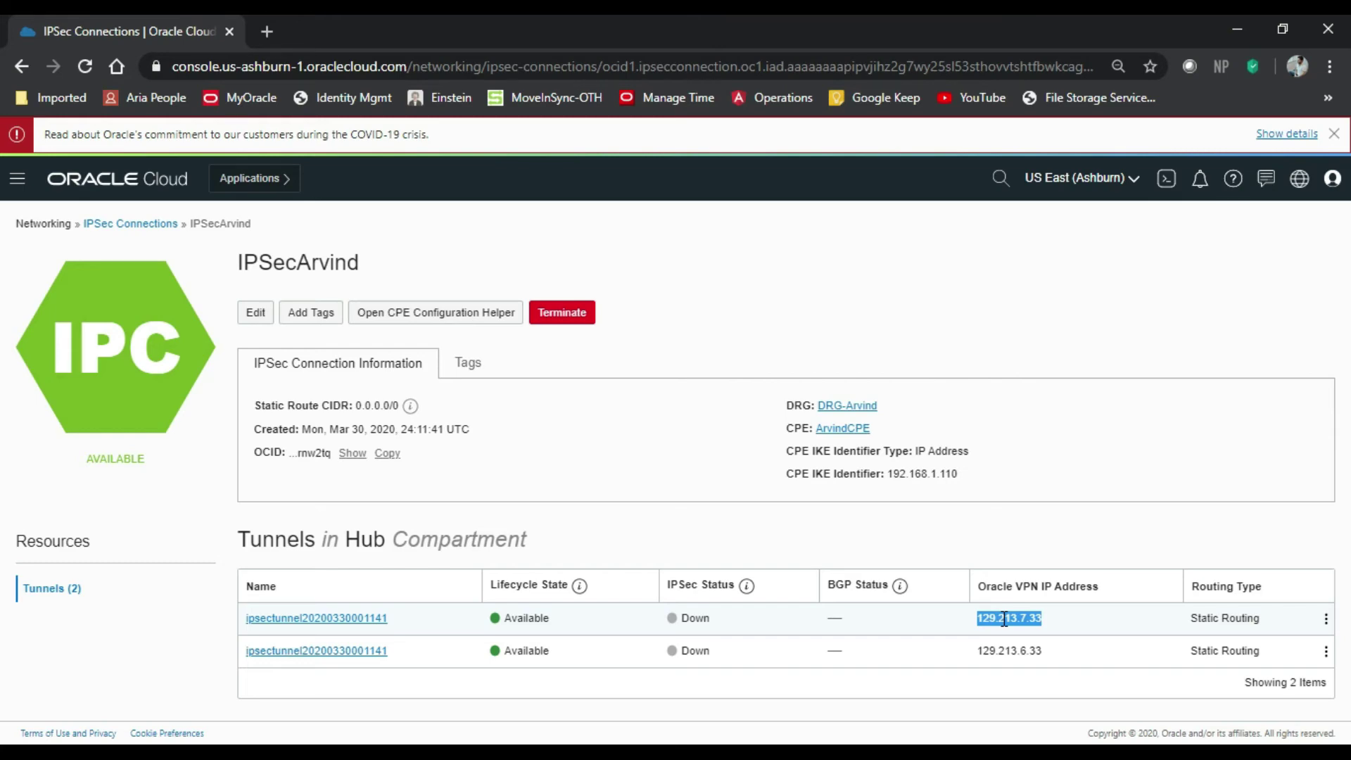
key(alt+Tab)
right_click(801, 555)
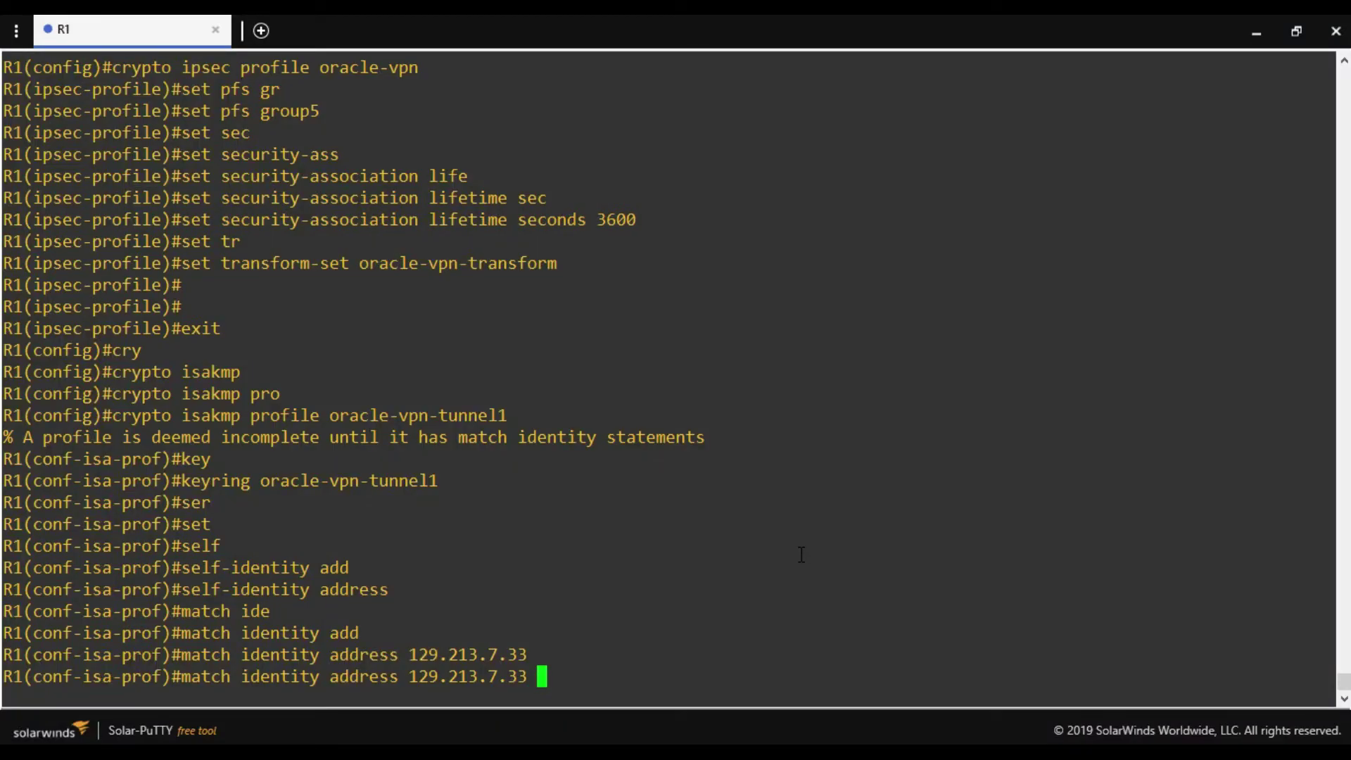
Complete the match identity rule with mask 255.255.255.255 and exit the ISAKMP profile.
text(255.255.255.255)
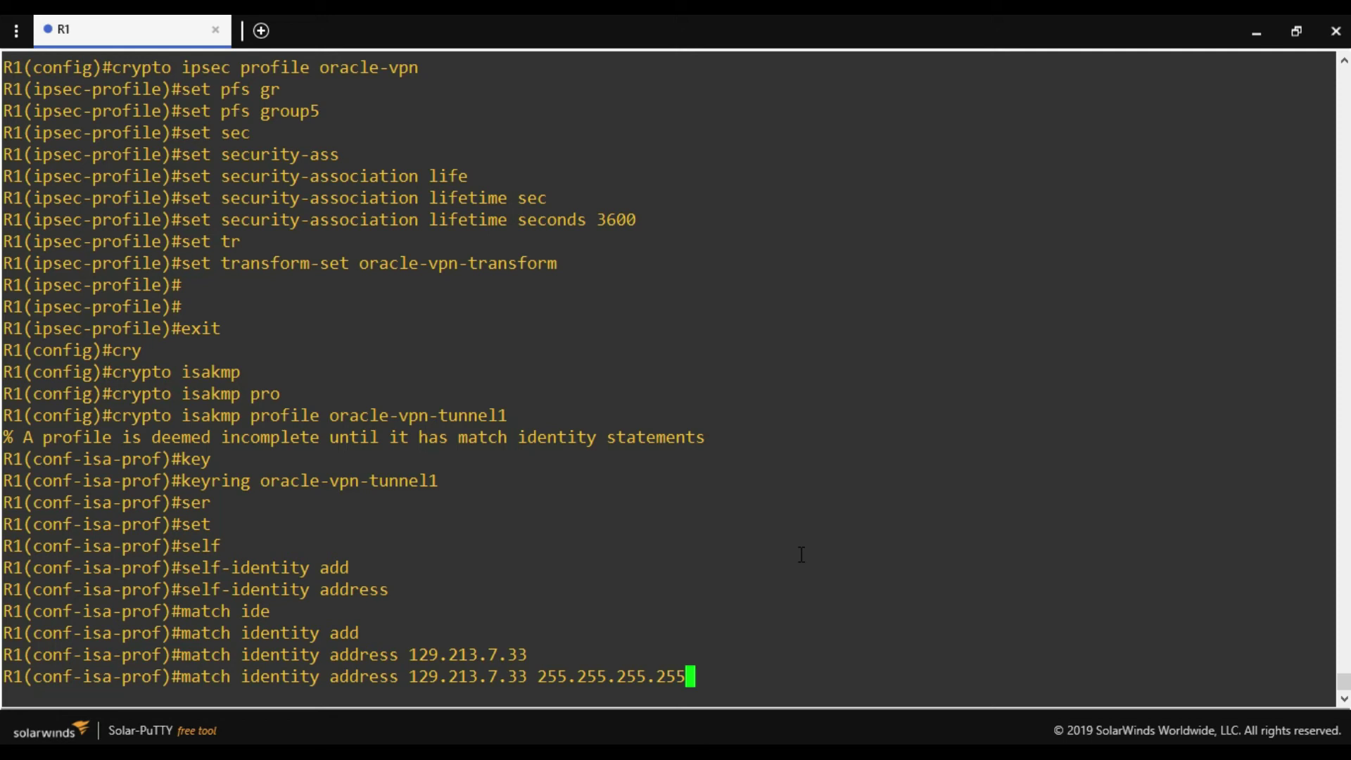
key(Return)
key(Return)
key(Return)
key(Return)
text(exit)
key(Return)
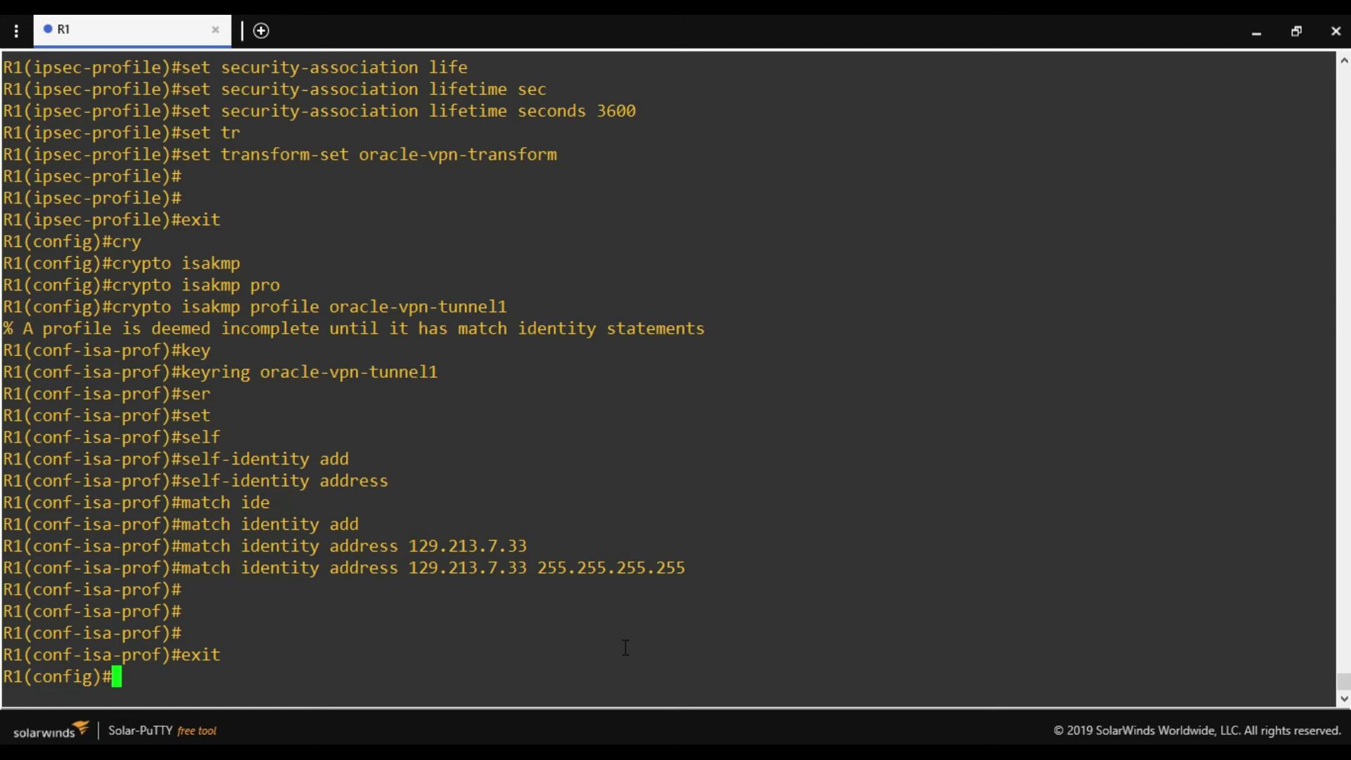
Create interface Tunnel1 with IP address 192.168.2.1 255.255.255.252.
text(int tunnel1)
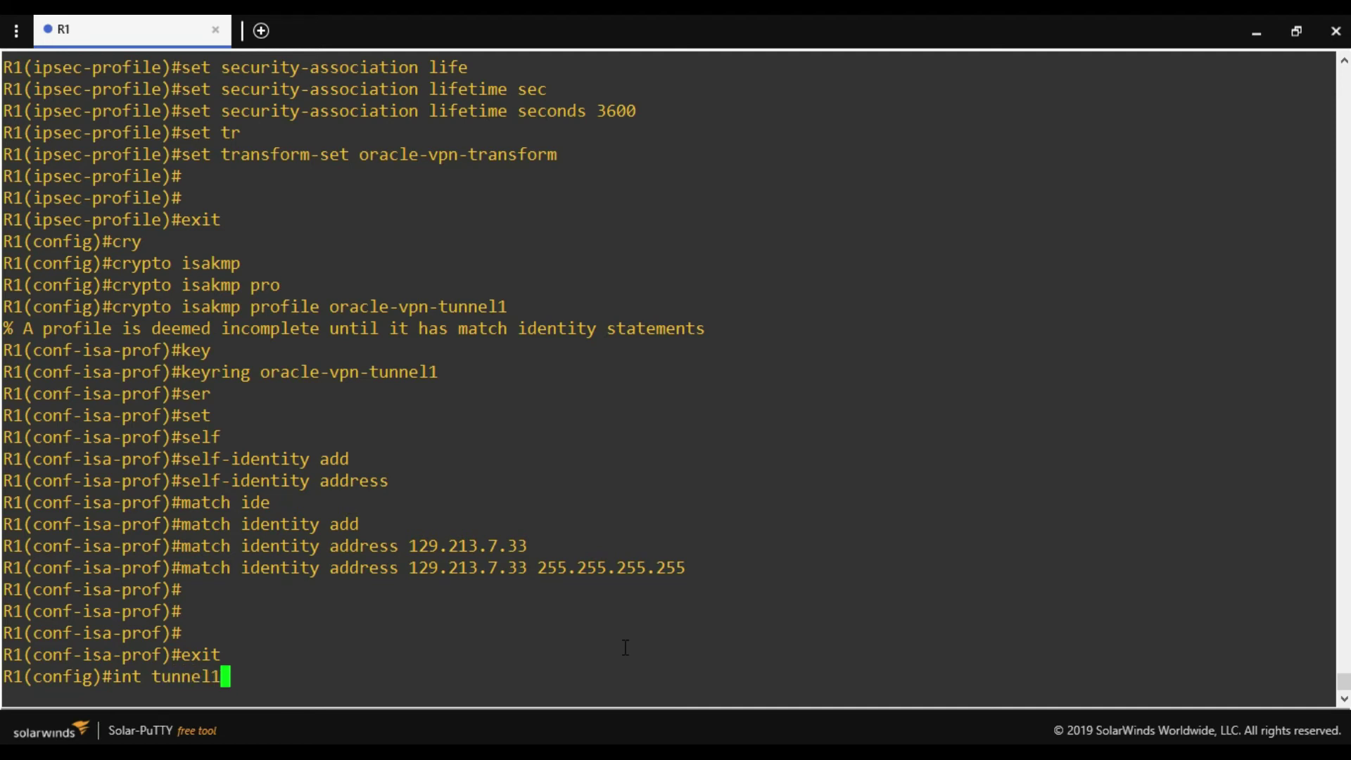
key(Return)
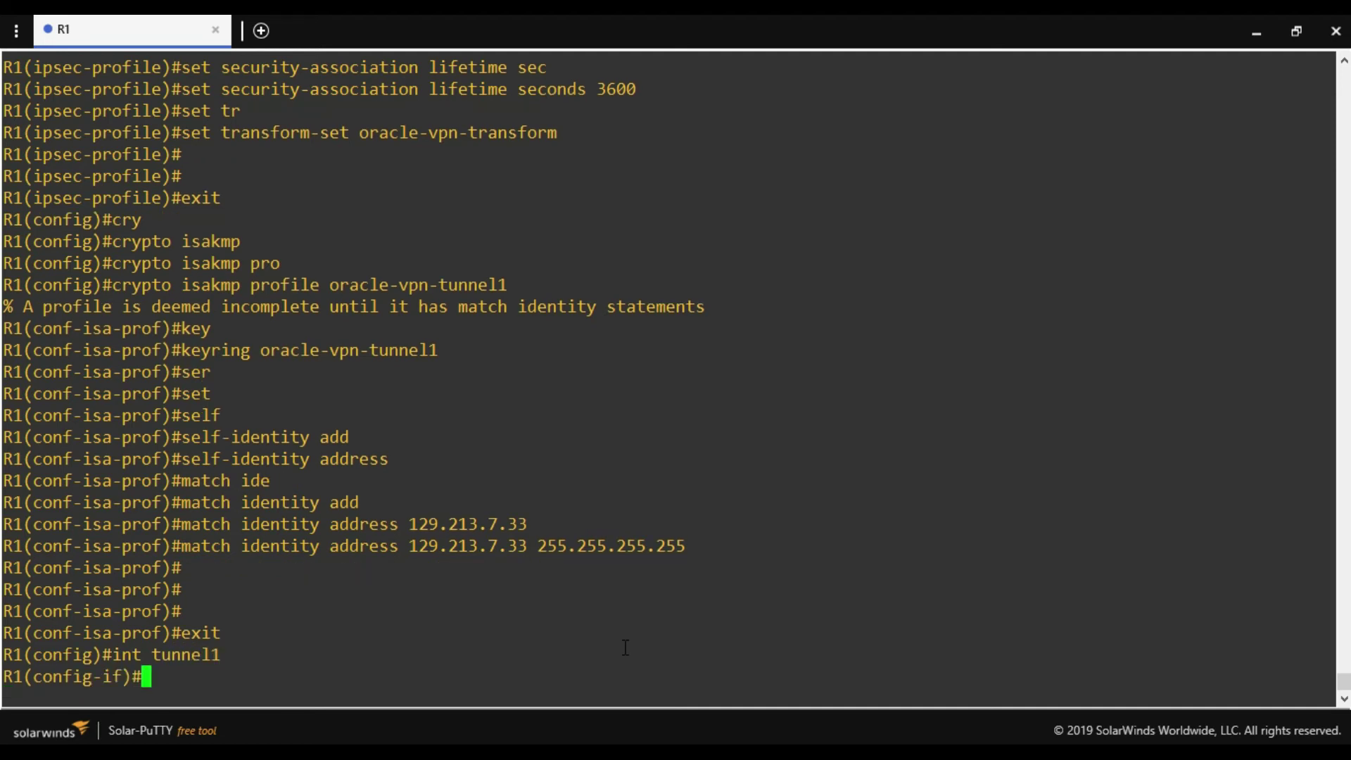
text(ip add)
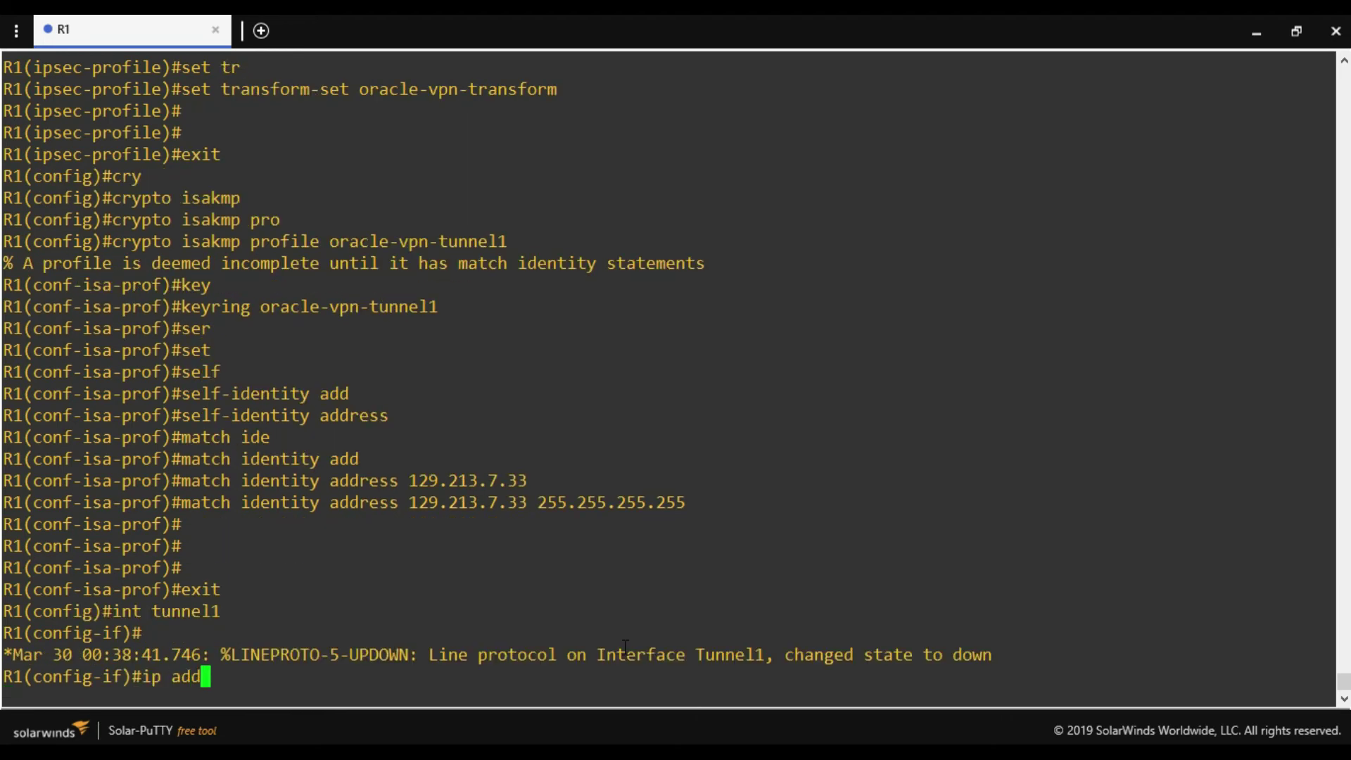
text( 192.168)
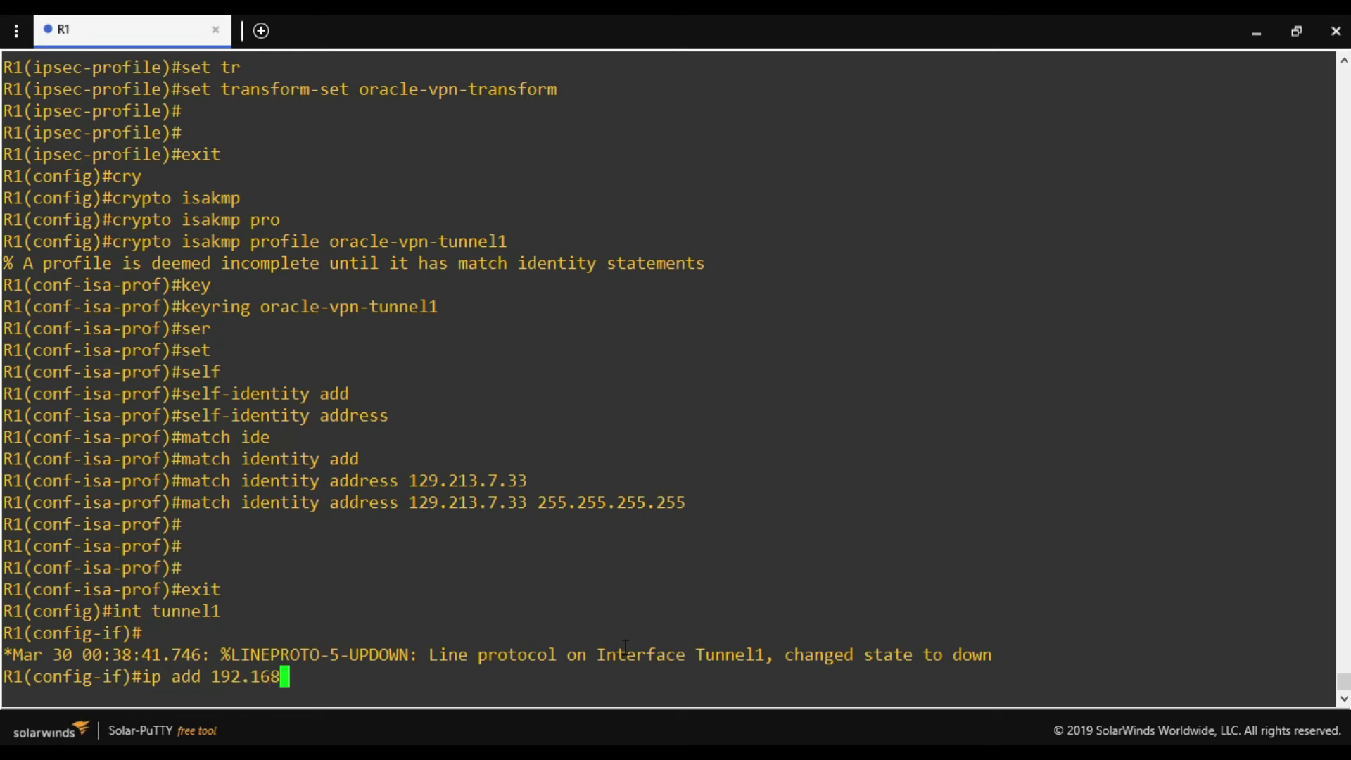
text(.2.1 255.255.255.)
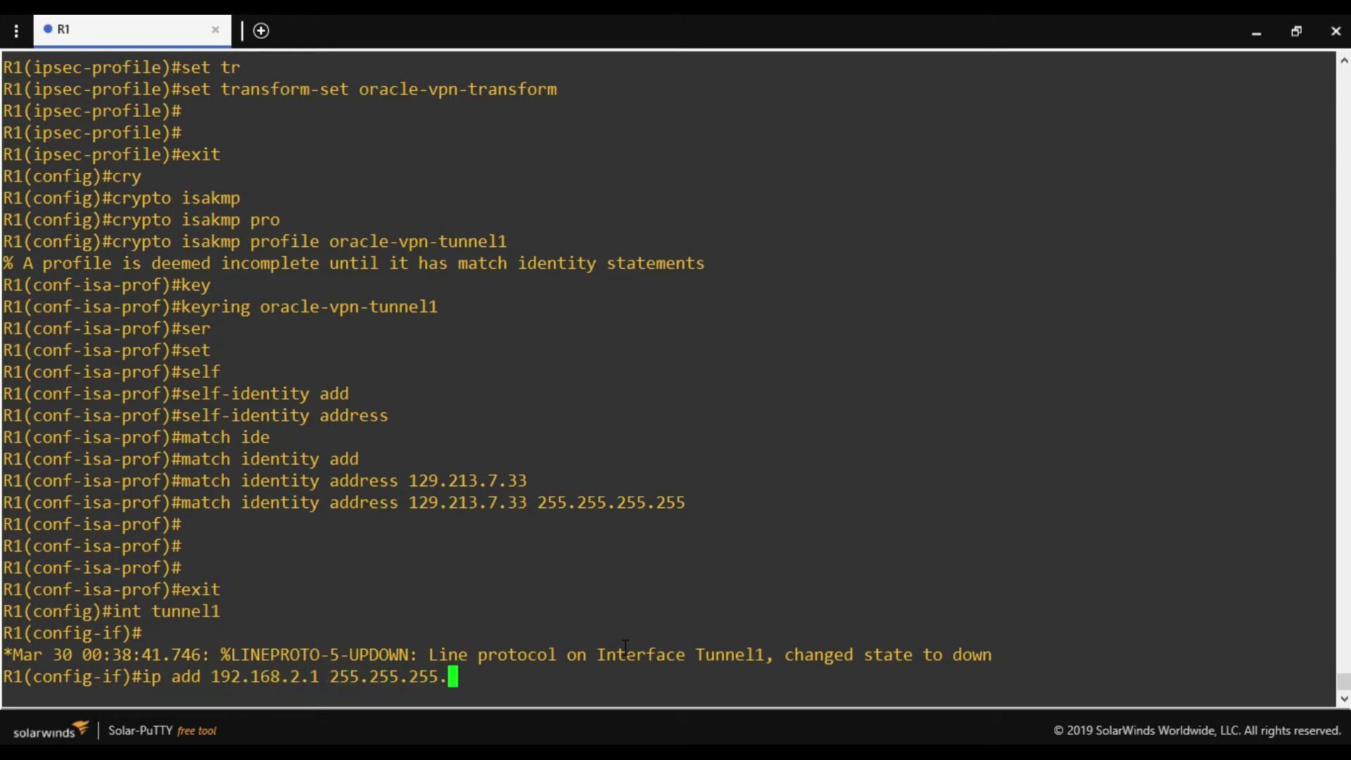
text(252)
key(Return)
Set Tunnel1's source to f0/0 and its mode to ipsec ipv4.
text(tunnel so)
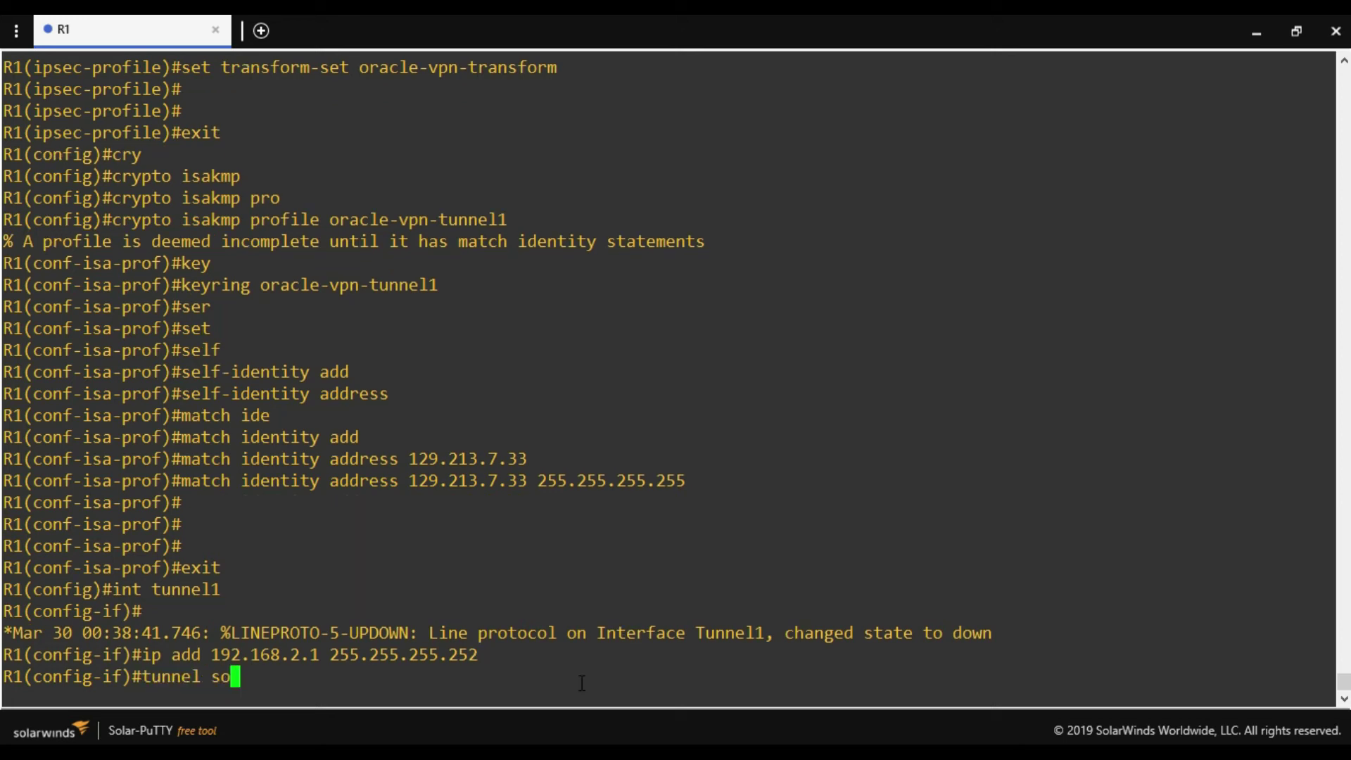
key(Tab)
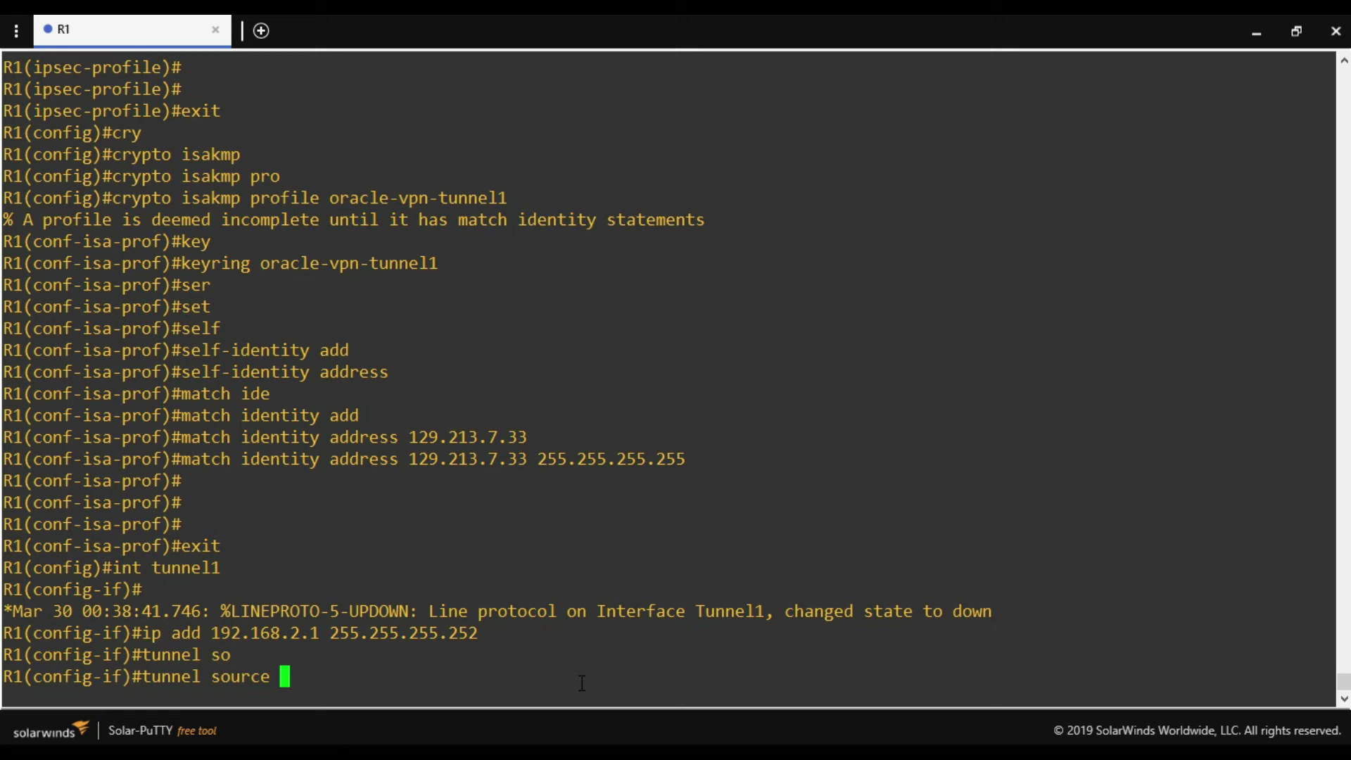
text(f0/0)
key(Return)
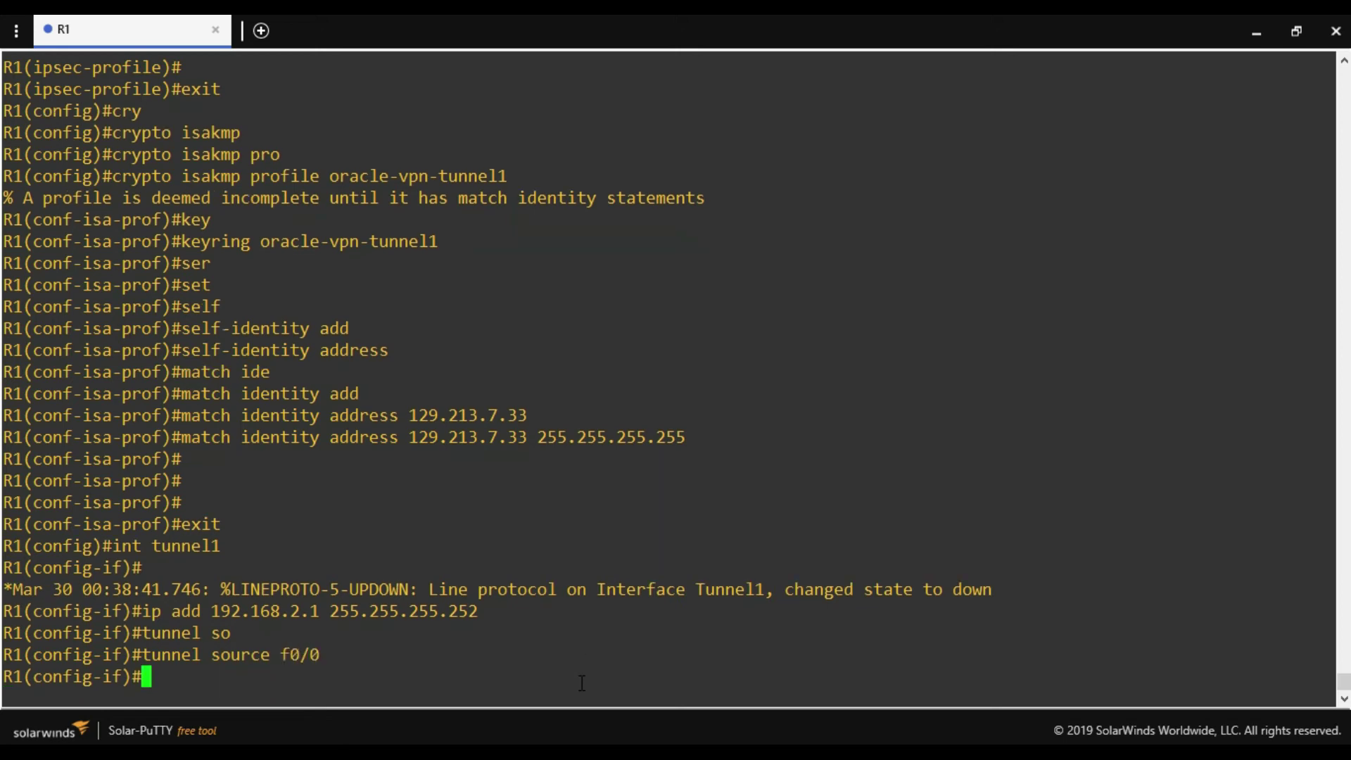
text(tunnel moce)
key(BackSpace)
key(BackSpace)
text(de ips)
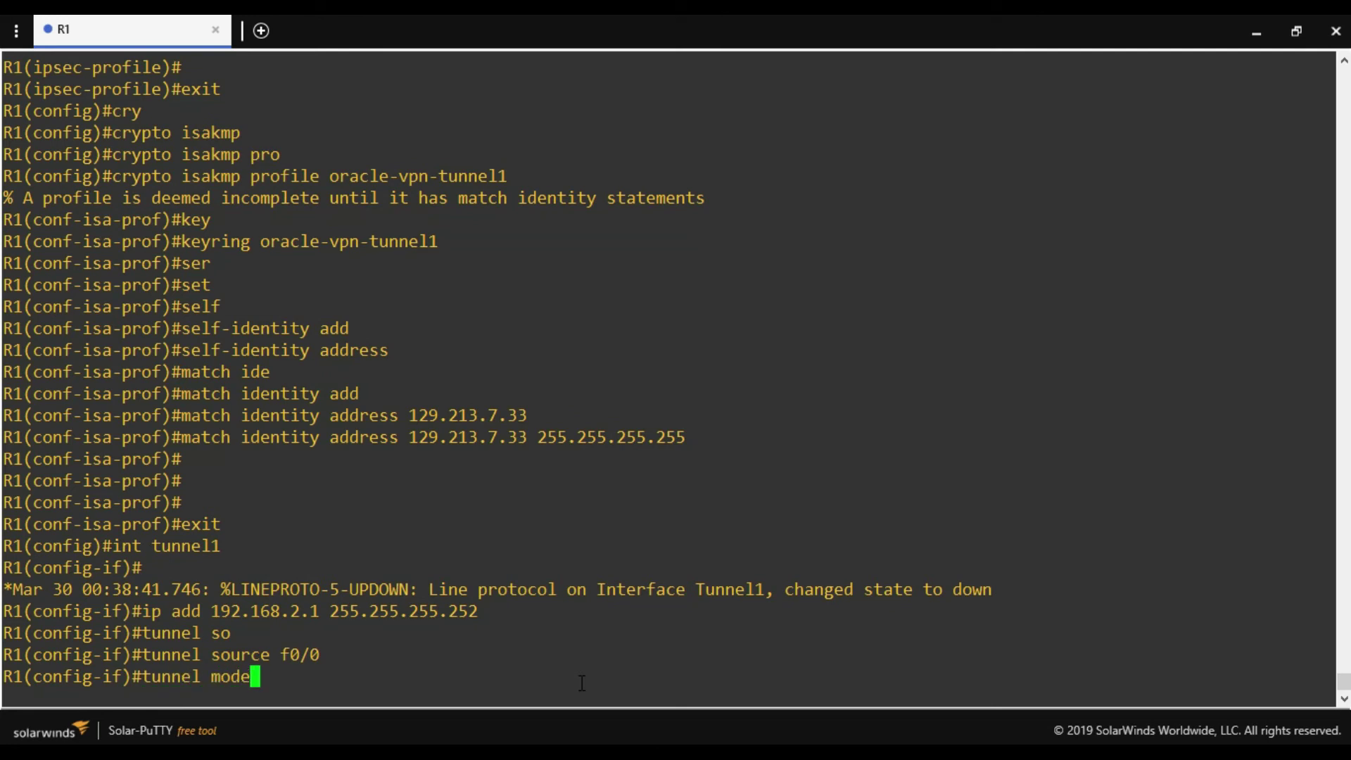
key(Tab)
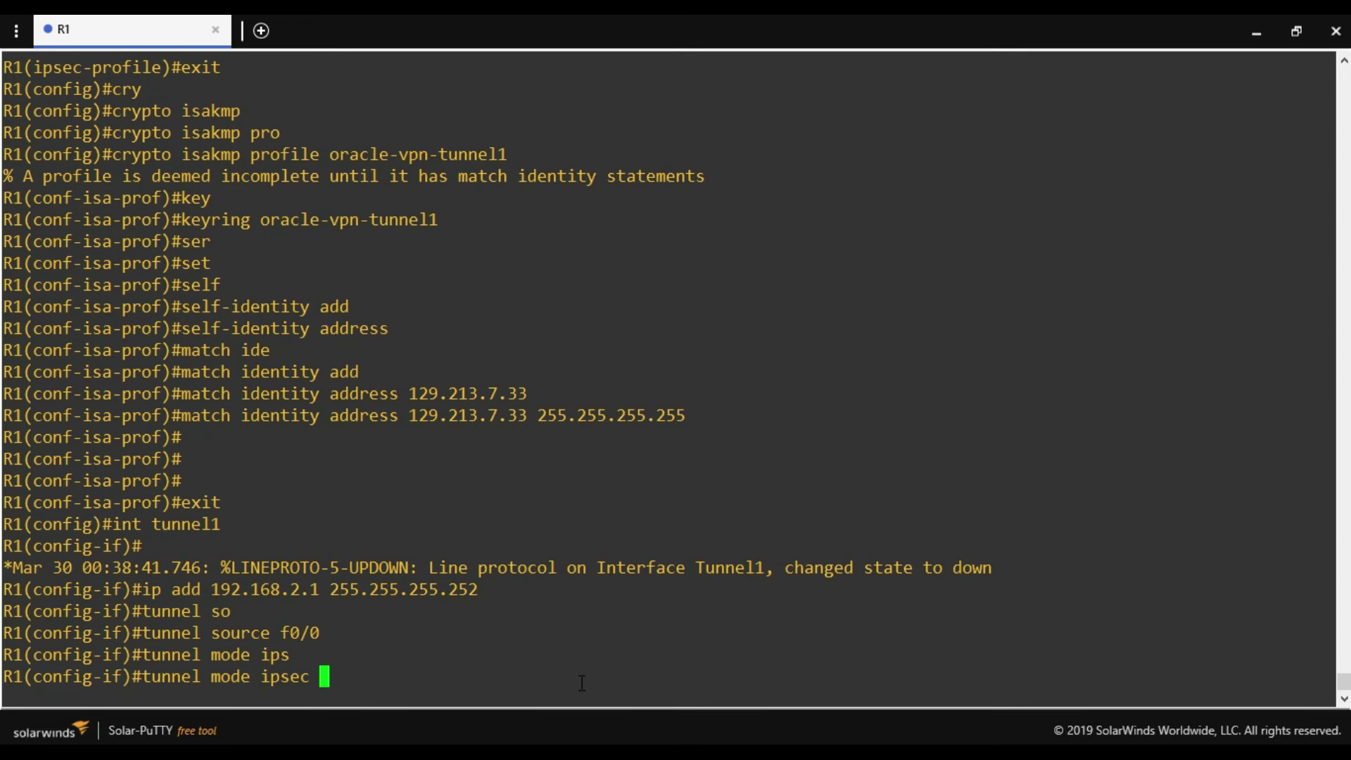
text(ipv4)
key(Return)
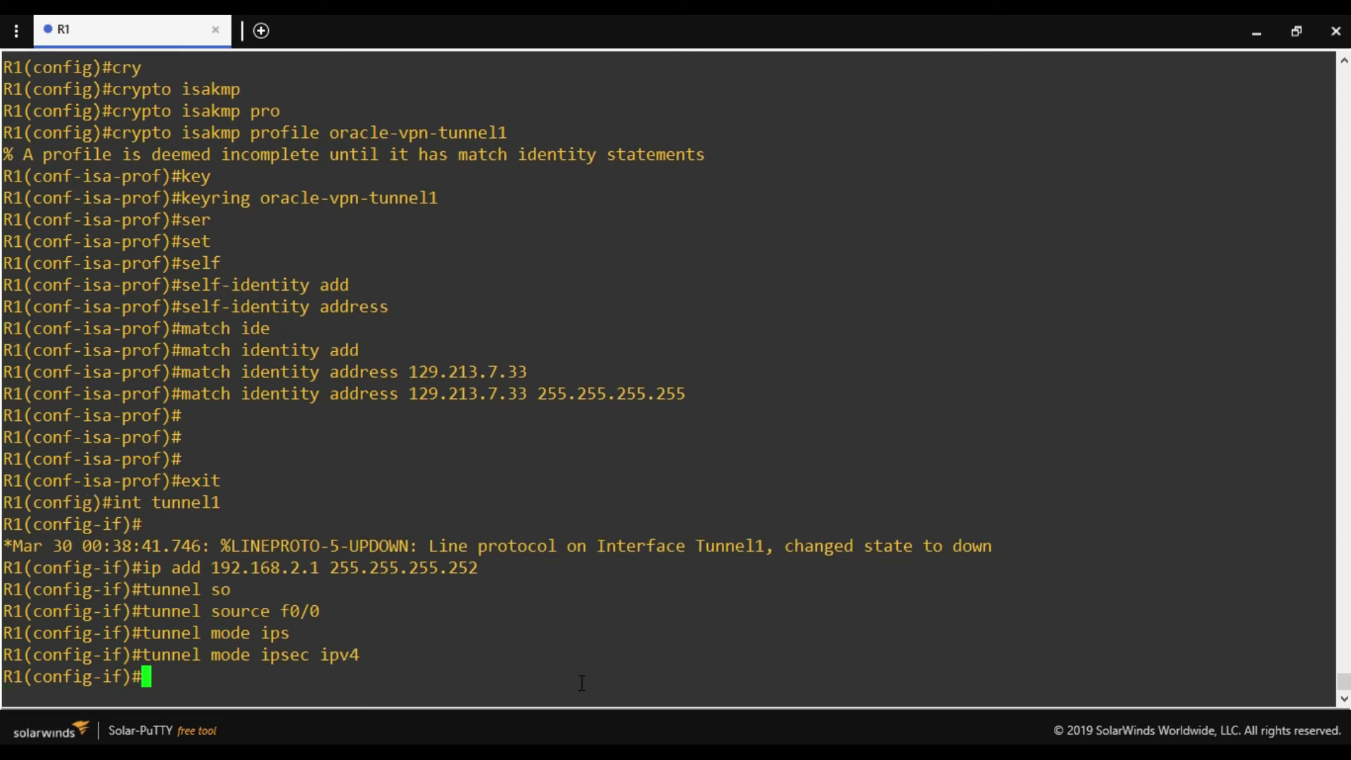
Enter tunnel destination using the Oracle VPN IP 129.213.7.33 copied from the Oracle console.
text(tunnel de)
key(Tab)
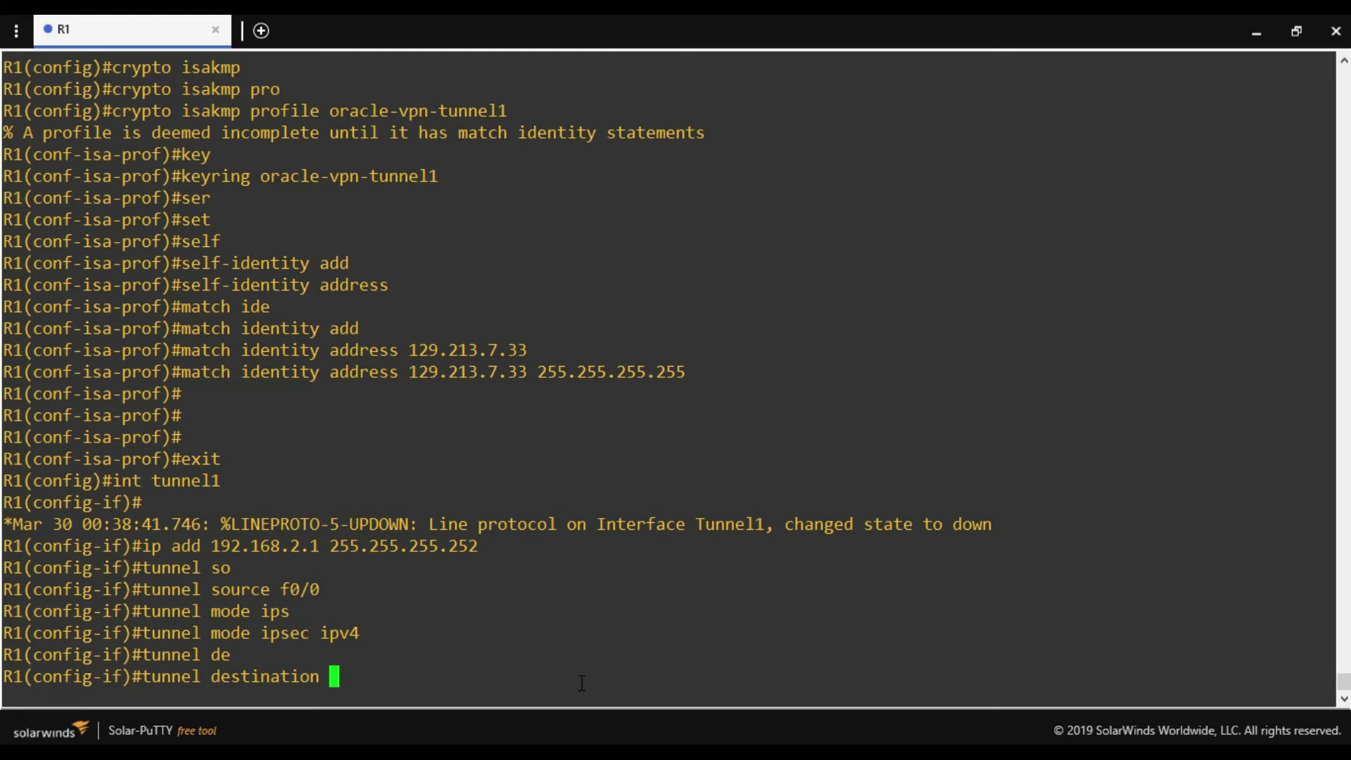
key(alt+Tab)
double_click(1003, 618)
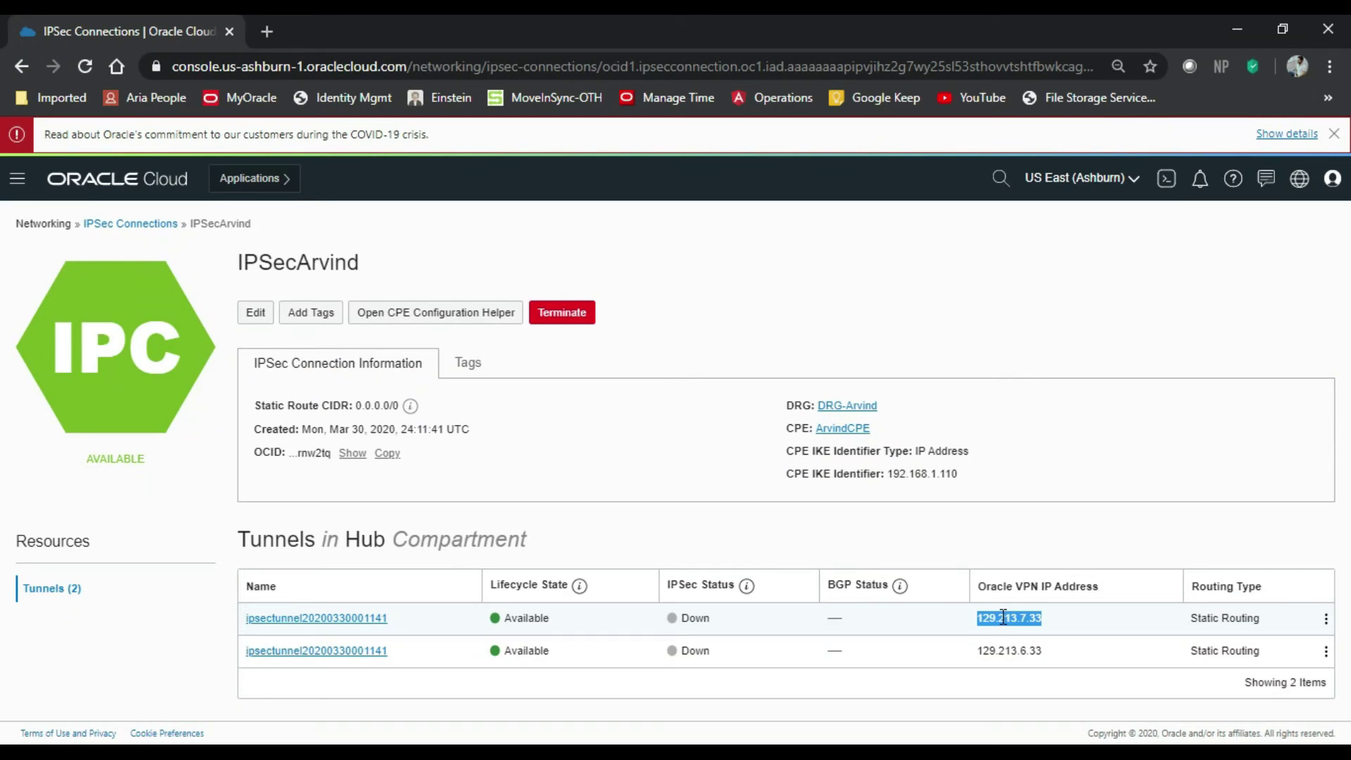
key(ctrl+c)
click(1235, 26)
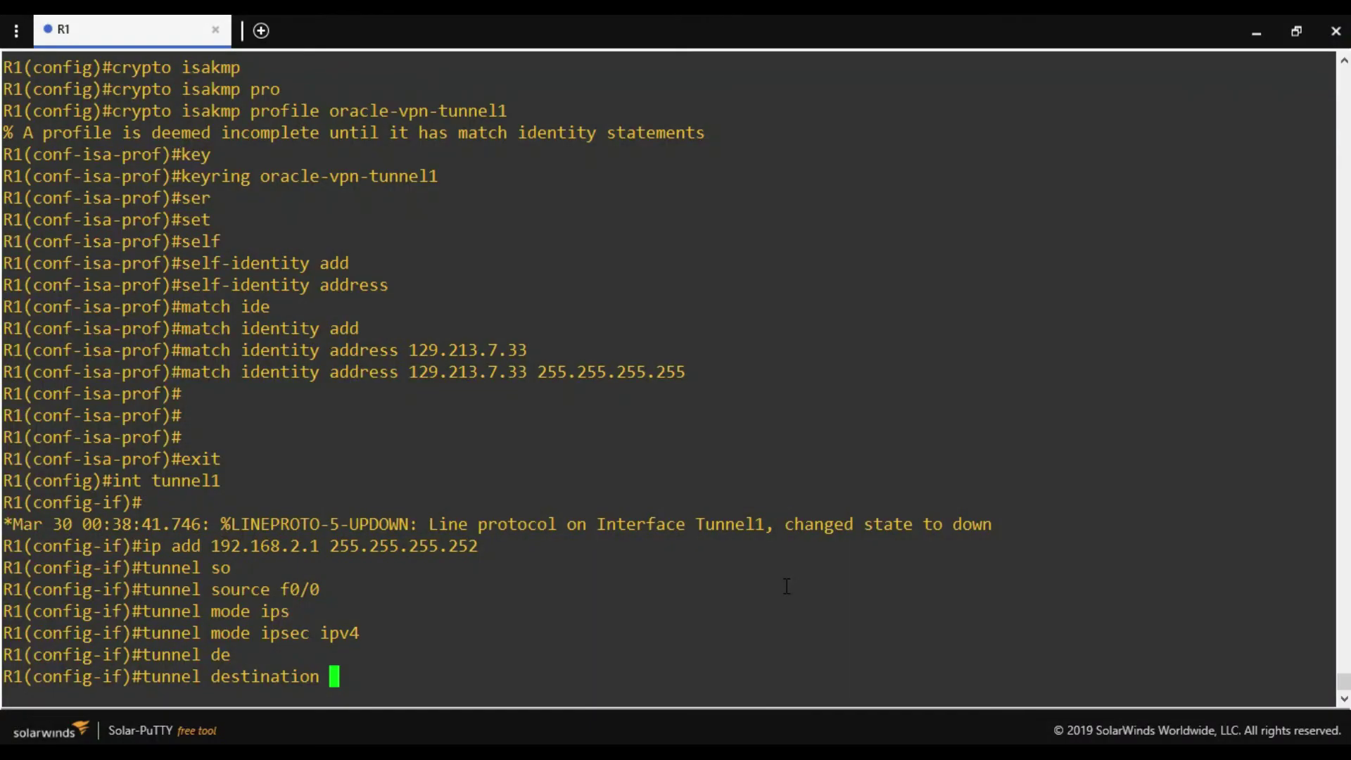
right_click(786, 586)
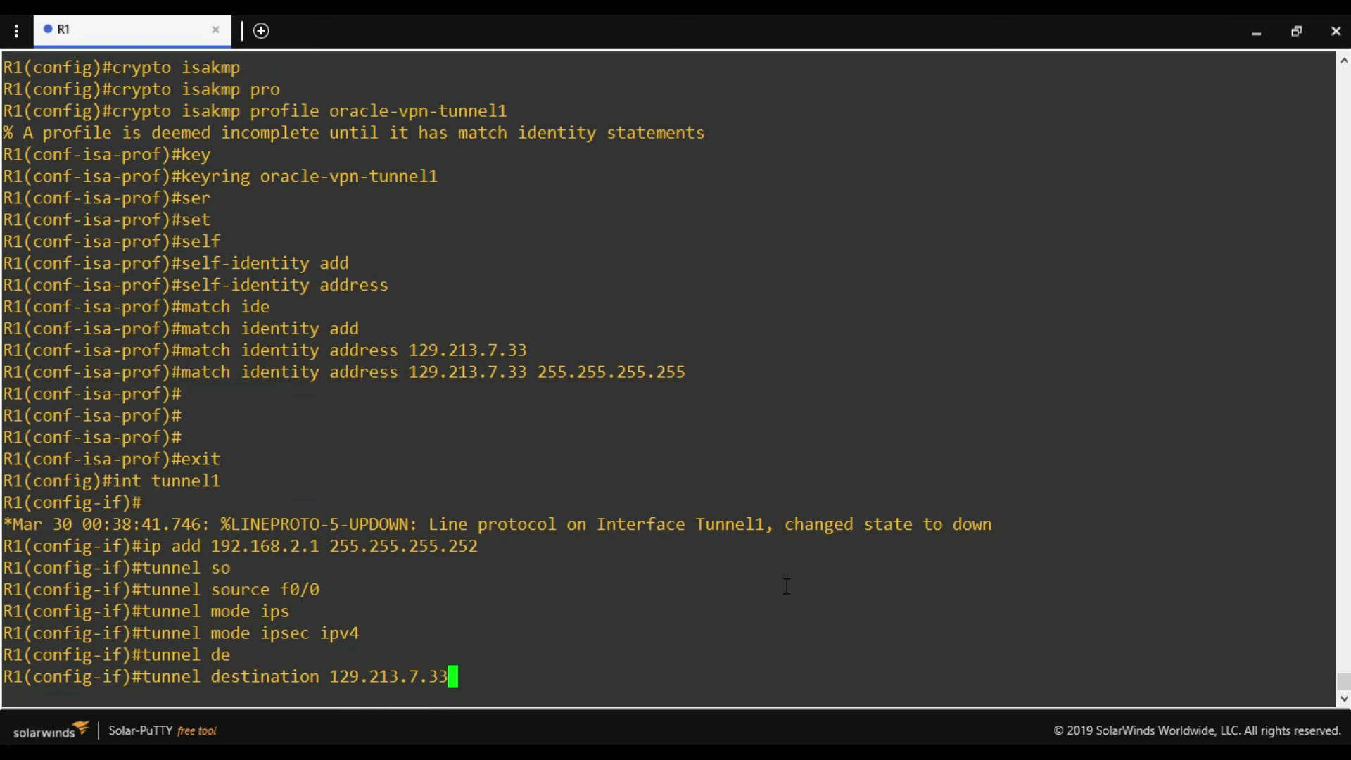
Confirm destination 129.213.7.33, apply tunnel protection ipsec profile oracle-vpn, and exit Tunnel1.
key(Return)
text(tunnel )
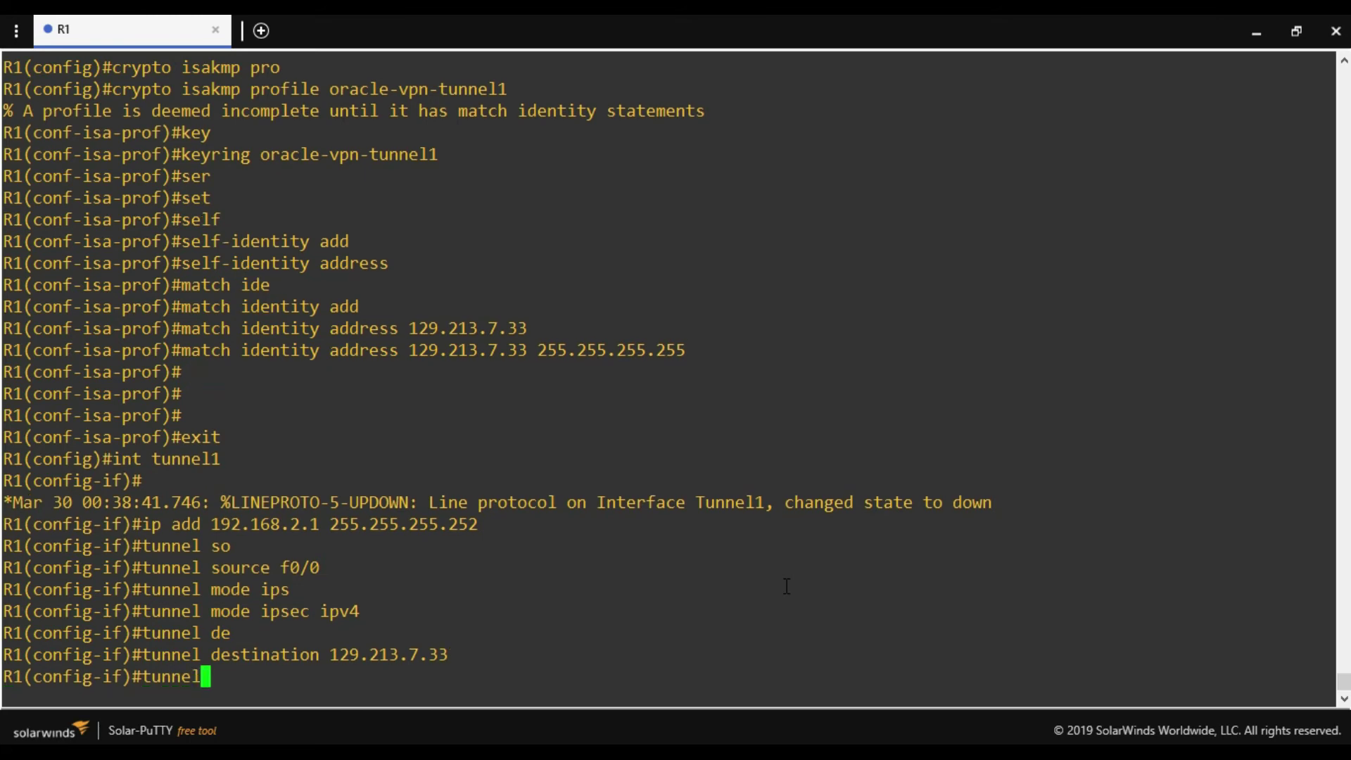
text(pro)
key(Tab)
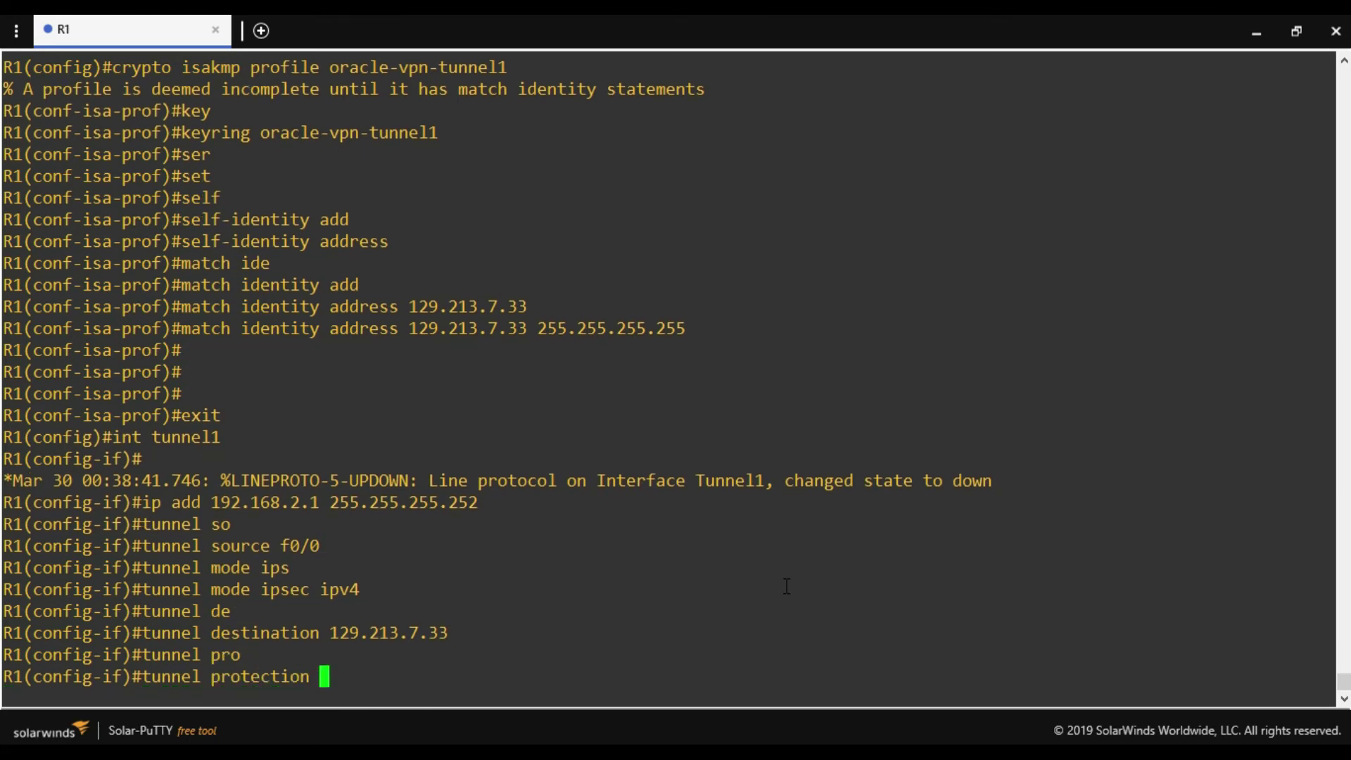
text(ipse)
key(Tab)
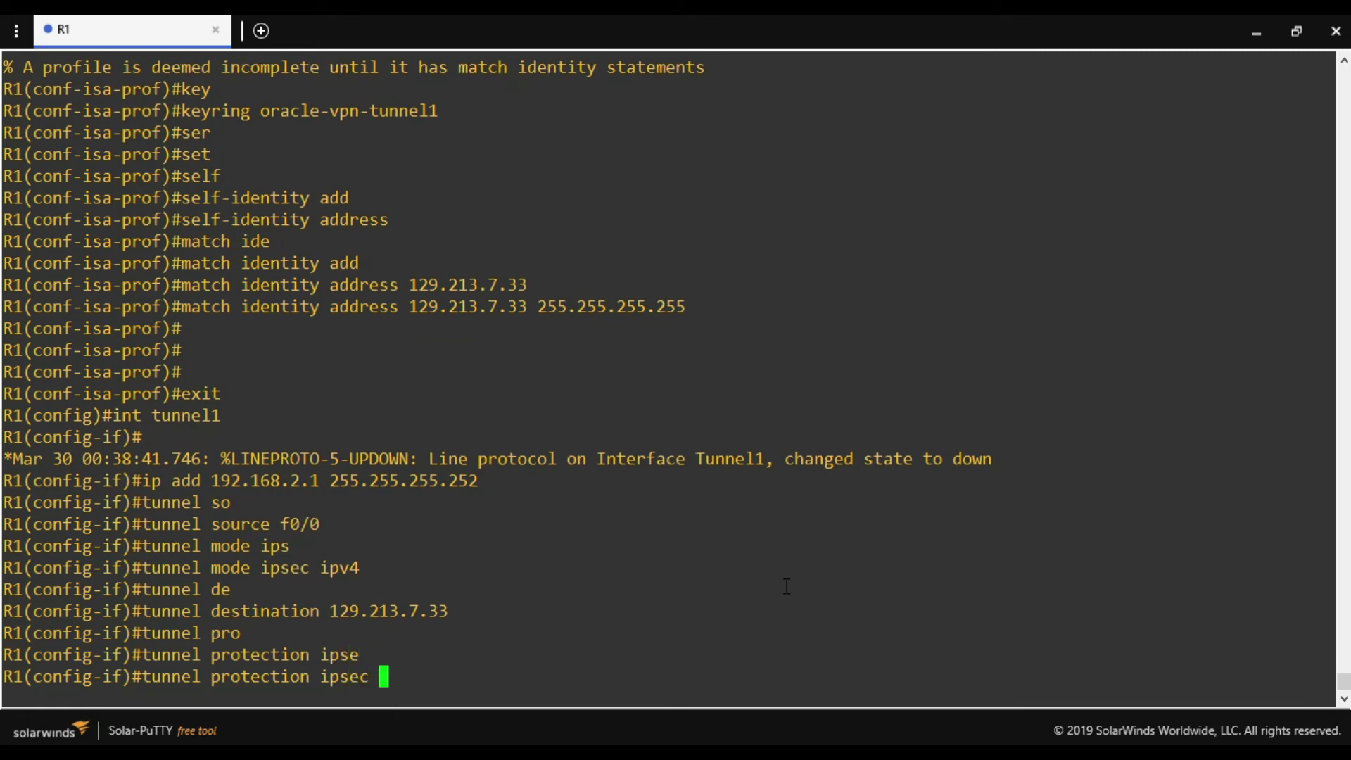
text(pro)
key(Tab)
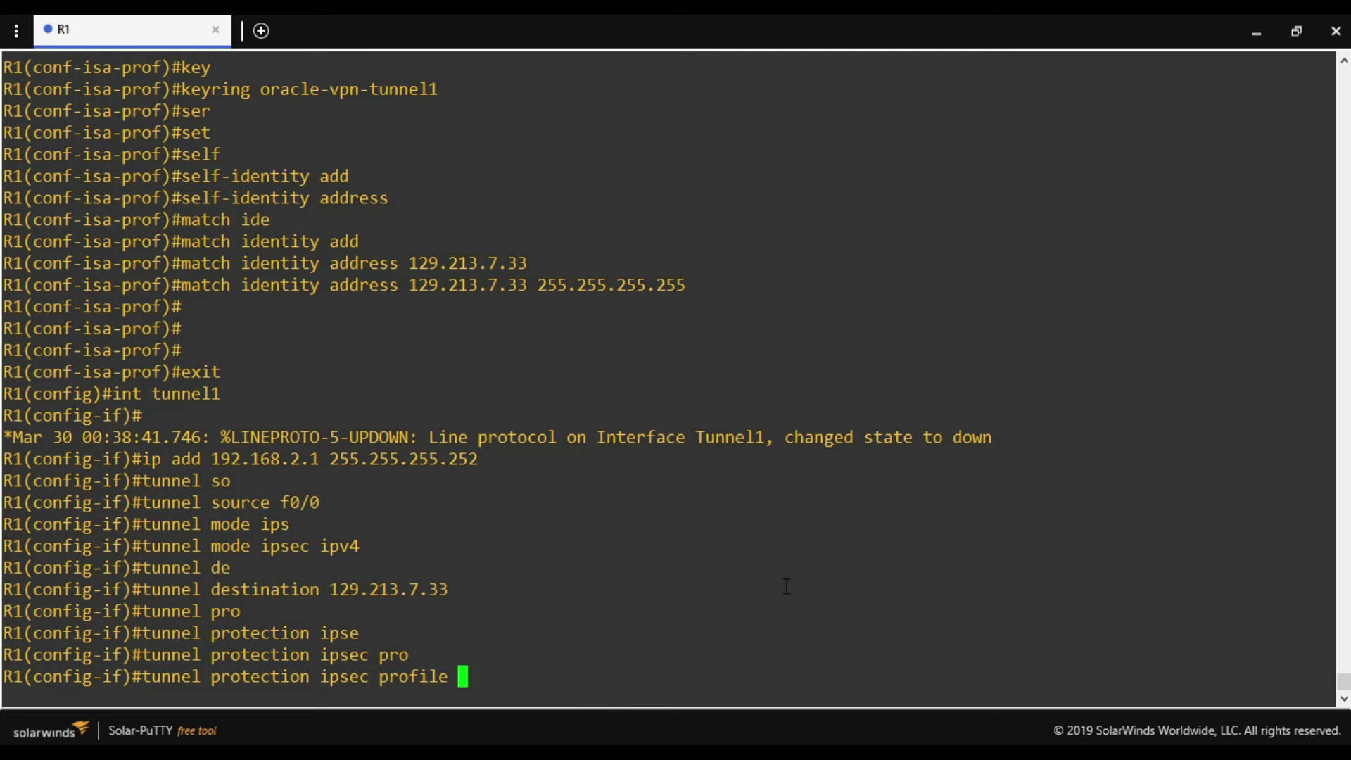
text(oracle-vp)
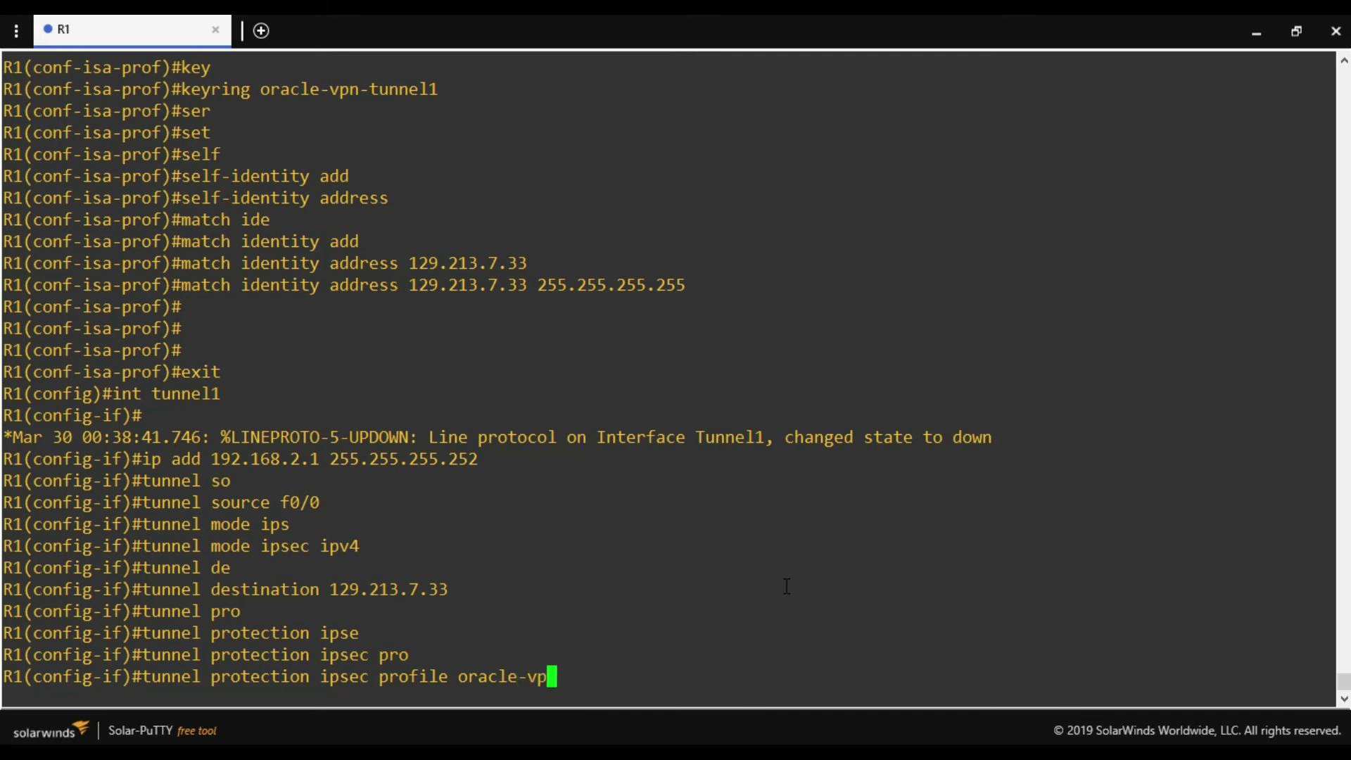
text(n)
key(Return)
text(exit)
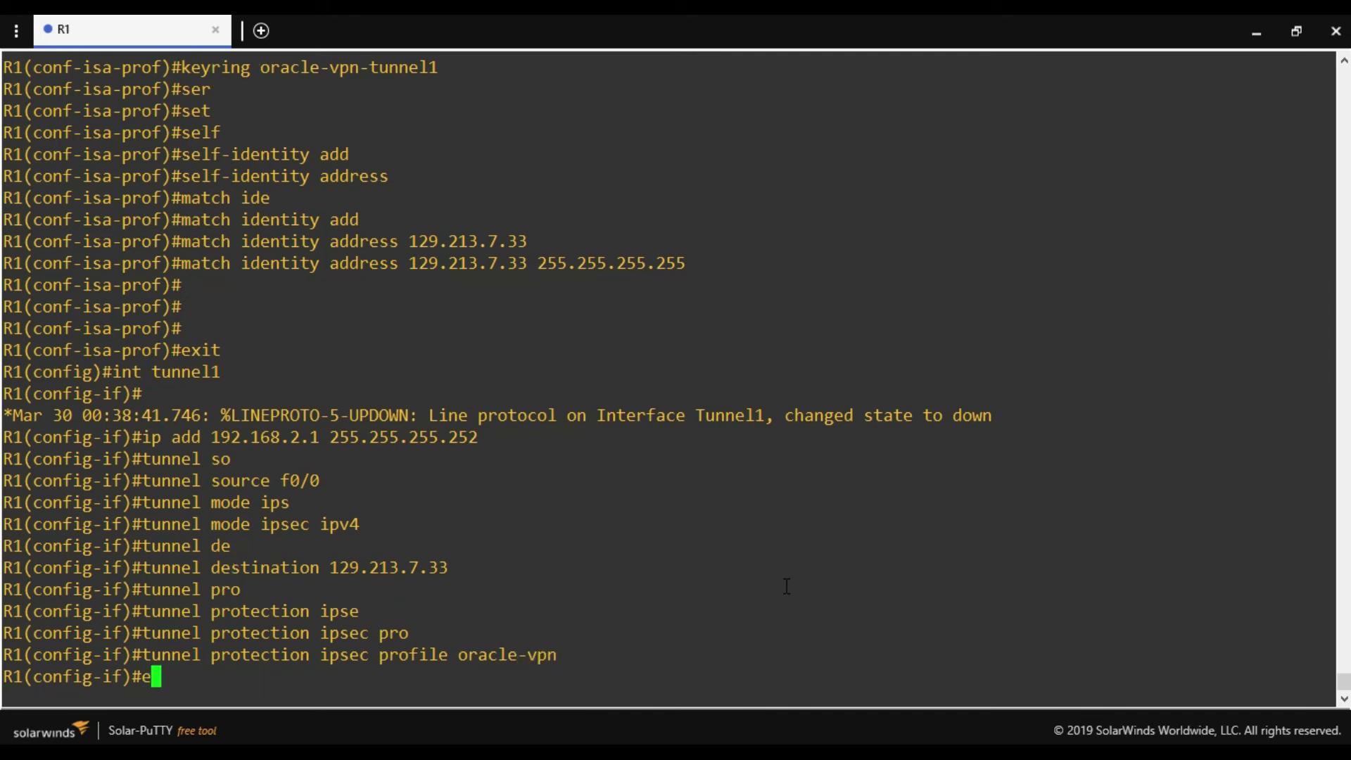
key(Return)
key(Return)
key(Return)
key(Return)
key(Return)
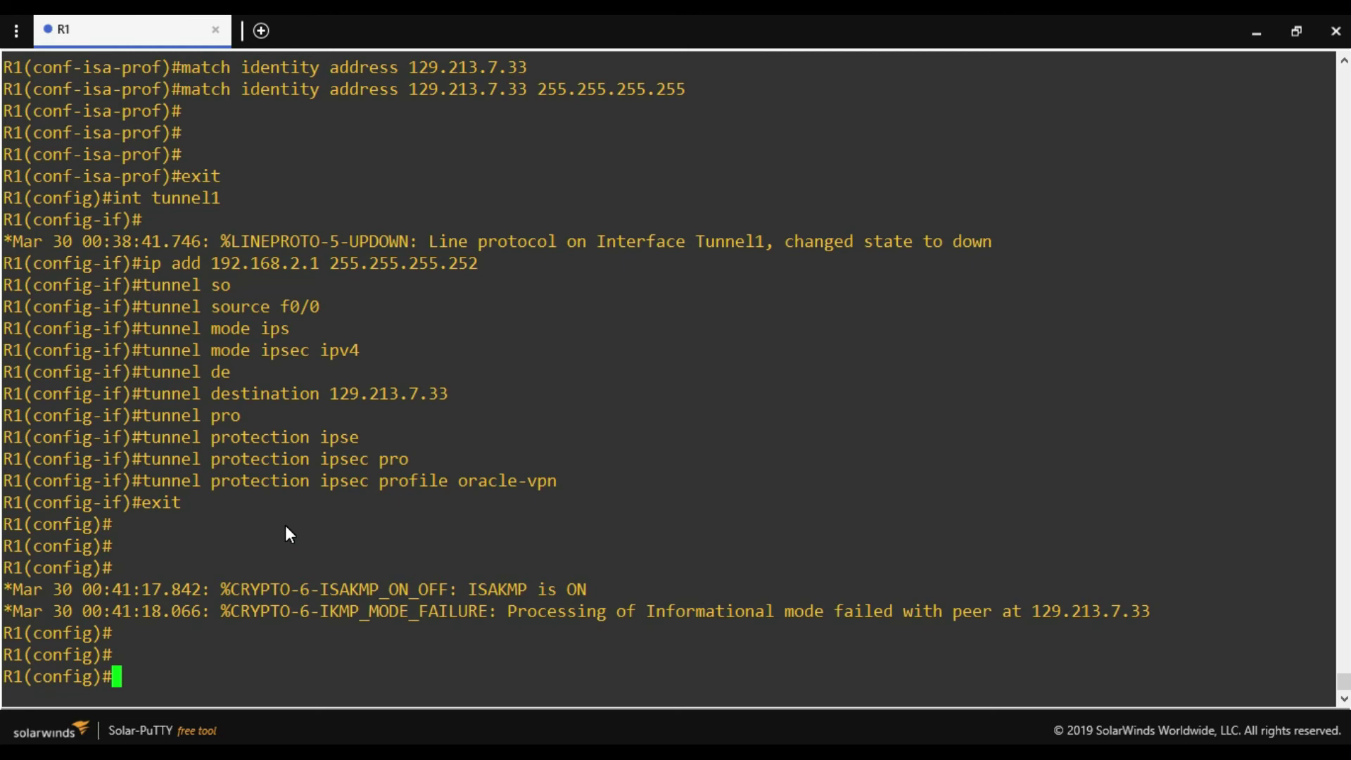
Add static route 10.0.0.0 255.255.0.0 via tunnel1 and exit to privileged EXEC.
text(ip route)
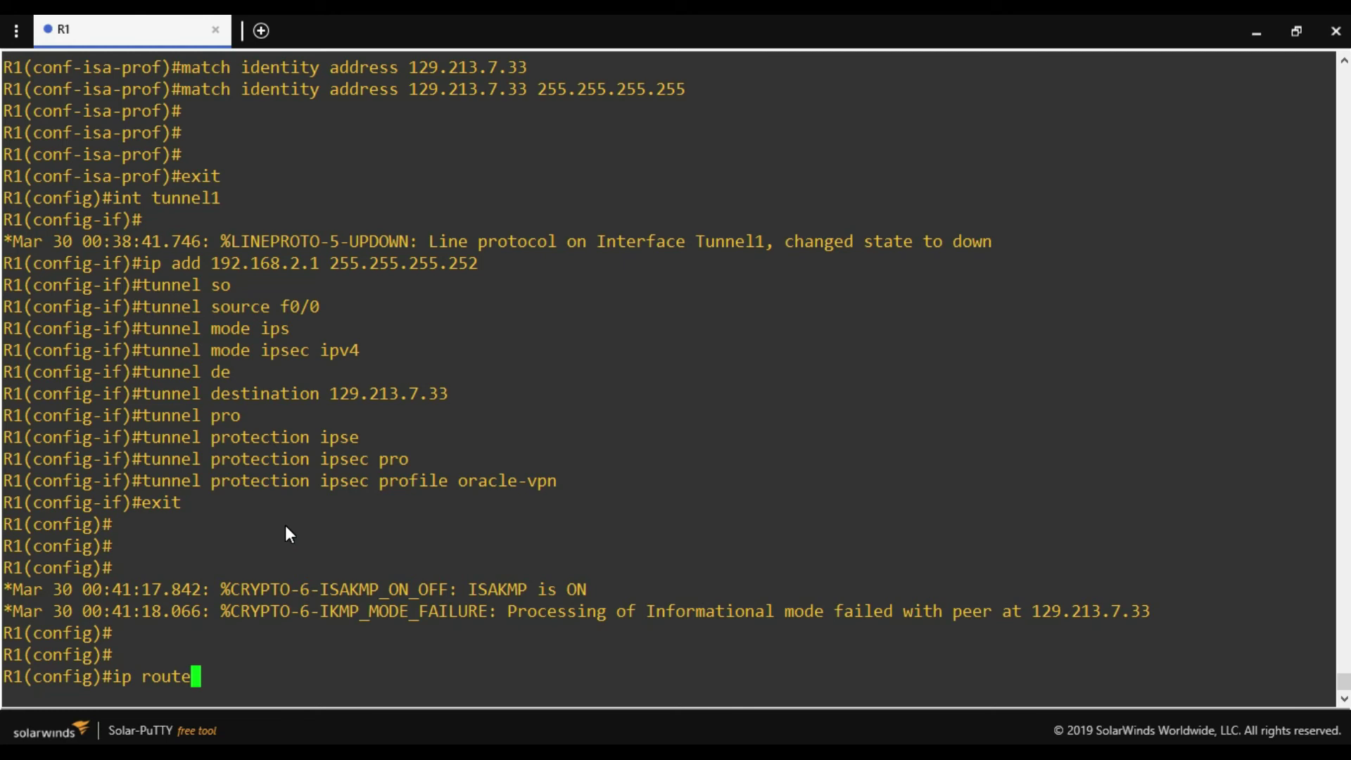
text(10.0.0.0 255.255.)
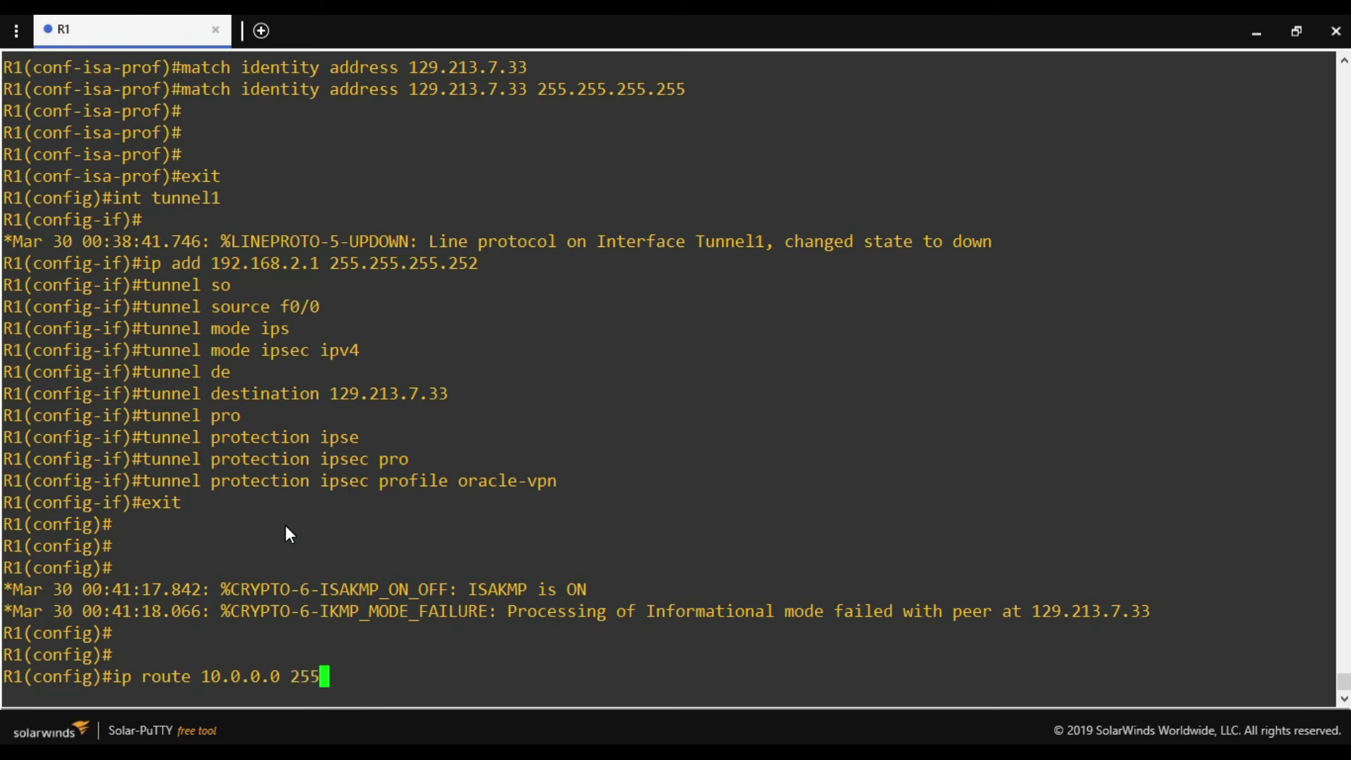
text(0.0)
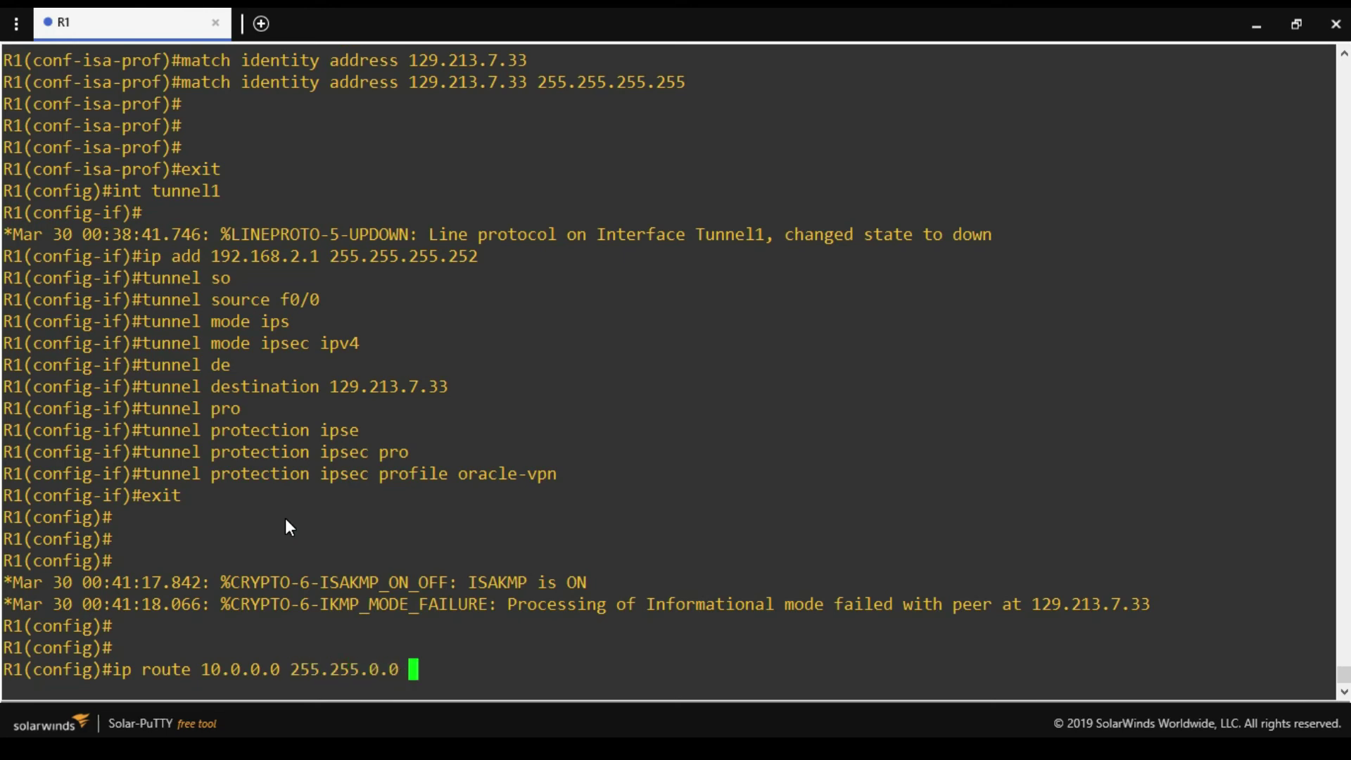
text( tunnel1)
key(Return)
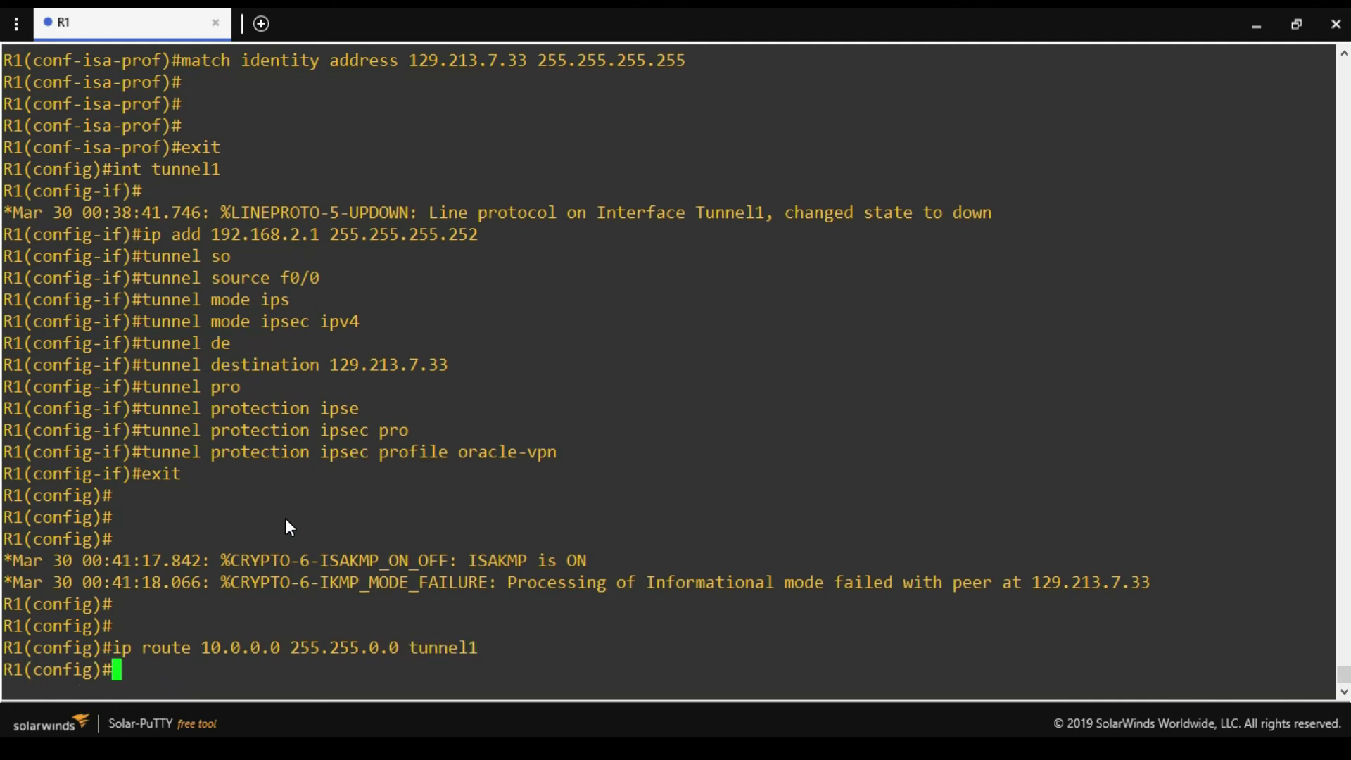
text(exit)
key(Return)
key(Return)
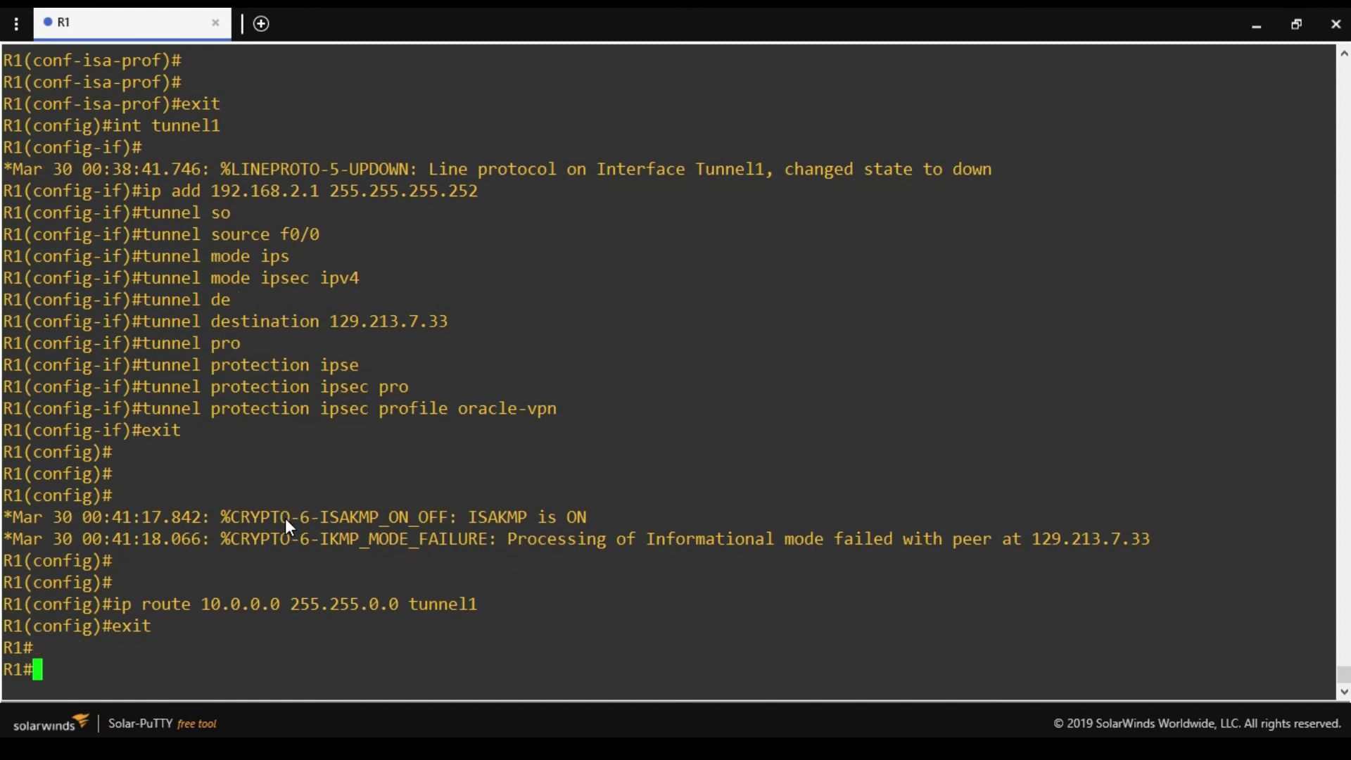
key(Return)
key(Return)
key(Return)
key(Return)
key(Return)
key(Return)
key(Return)
key(Return)
key(Return)
key(Return)
key(Return)
key(Return)
key(Return)
key(Return)
key(Return)
key(Return)
key(Return)
key(Return)
key(Return)
key(Return)
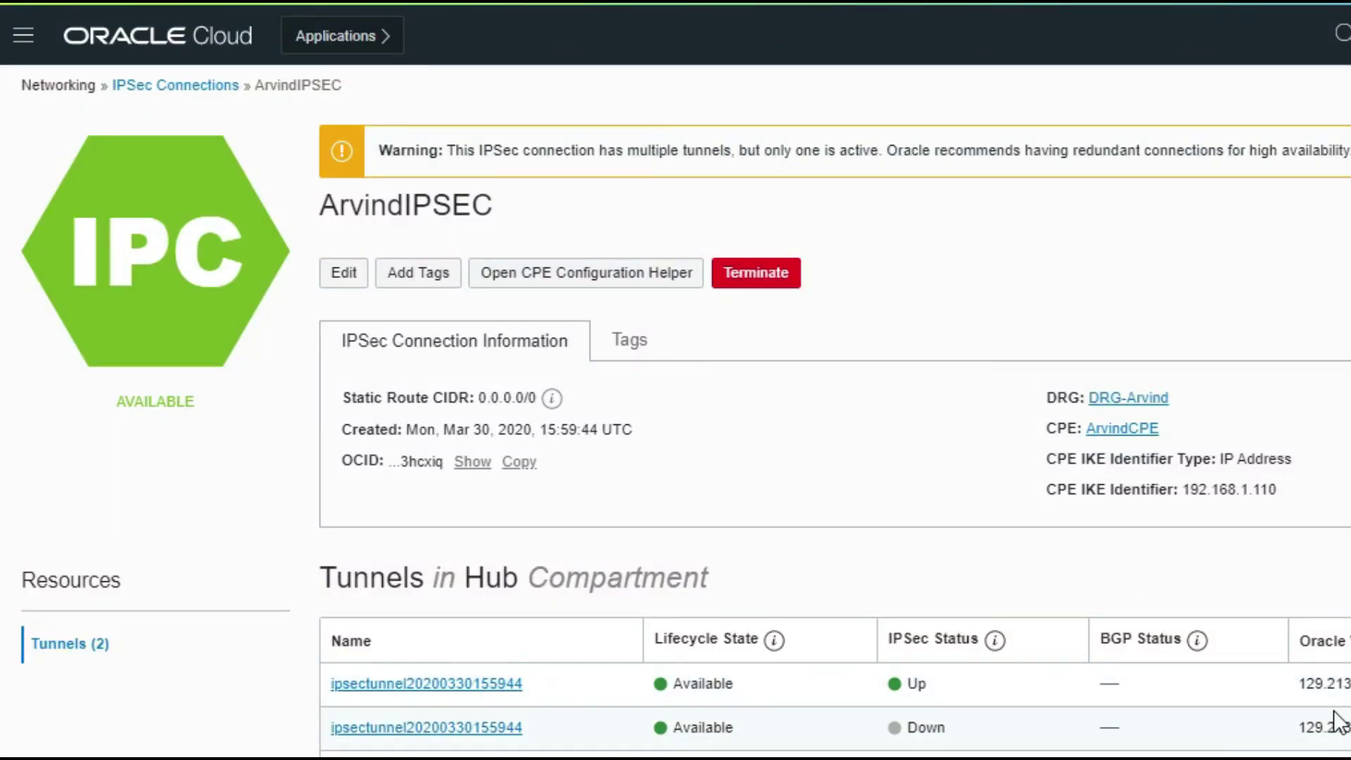
drag(1345, 684, 1286, 695)
drag(952, 689, 889, 681)
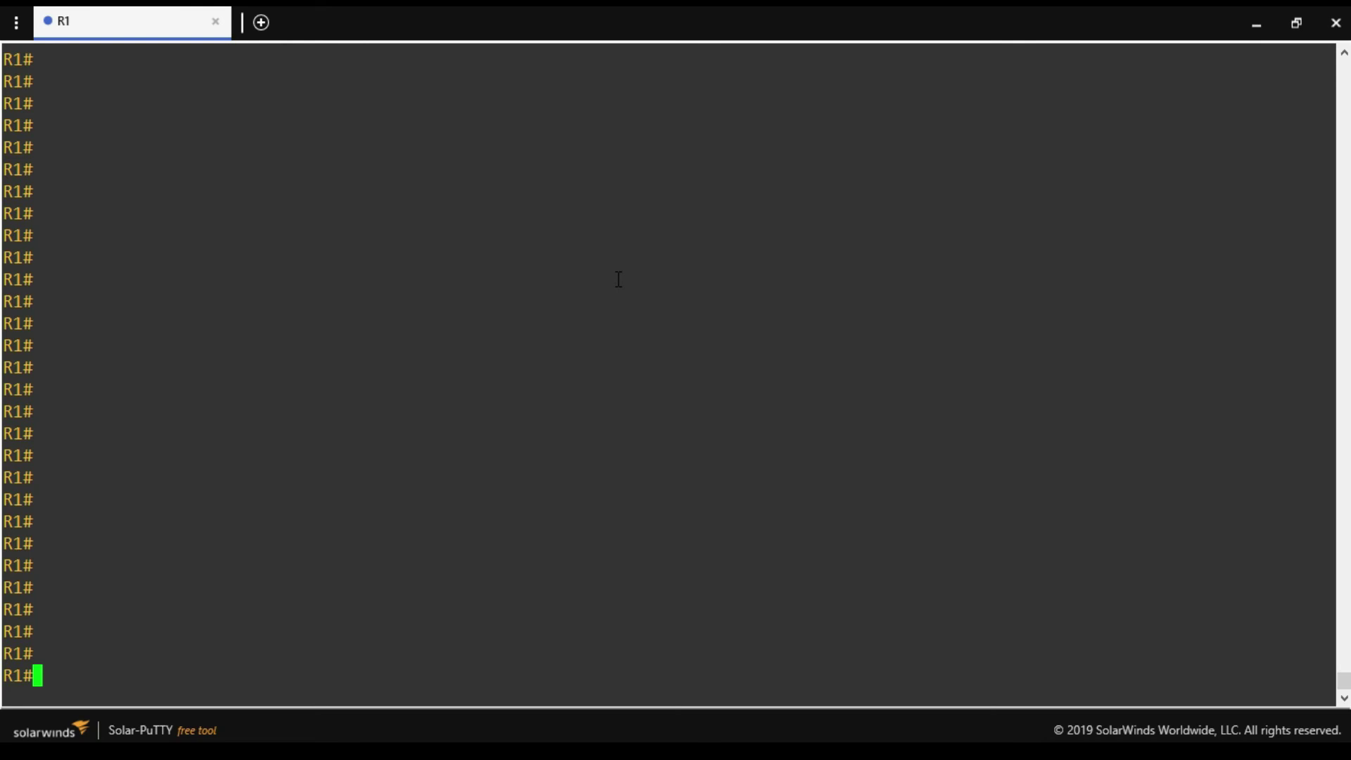
Run 'show crypto isakmp sa' and highlight the tunnel's QM_IDLE state.
text(sh r)
text(r)
key(Tab)
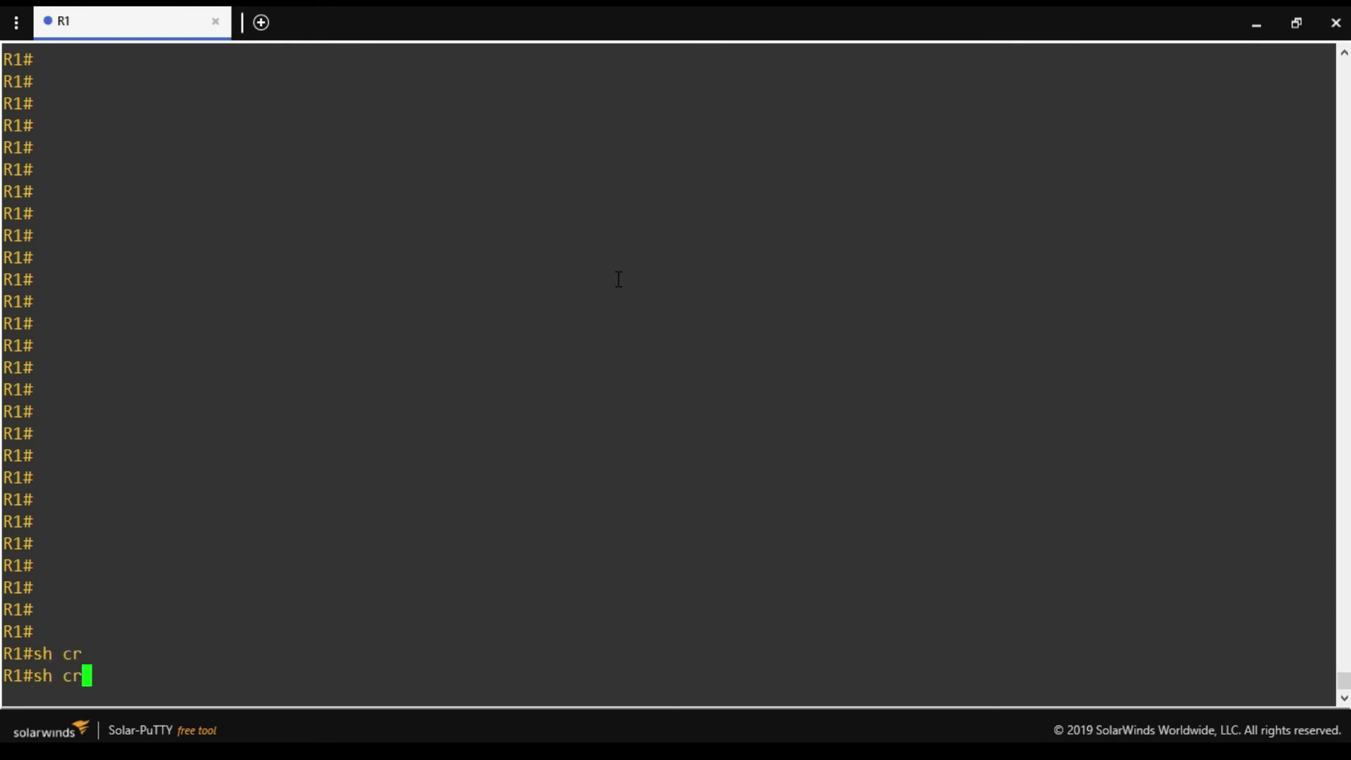
text(y)
key(Tab)
text(is)
key(Tab)
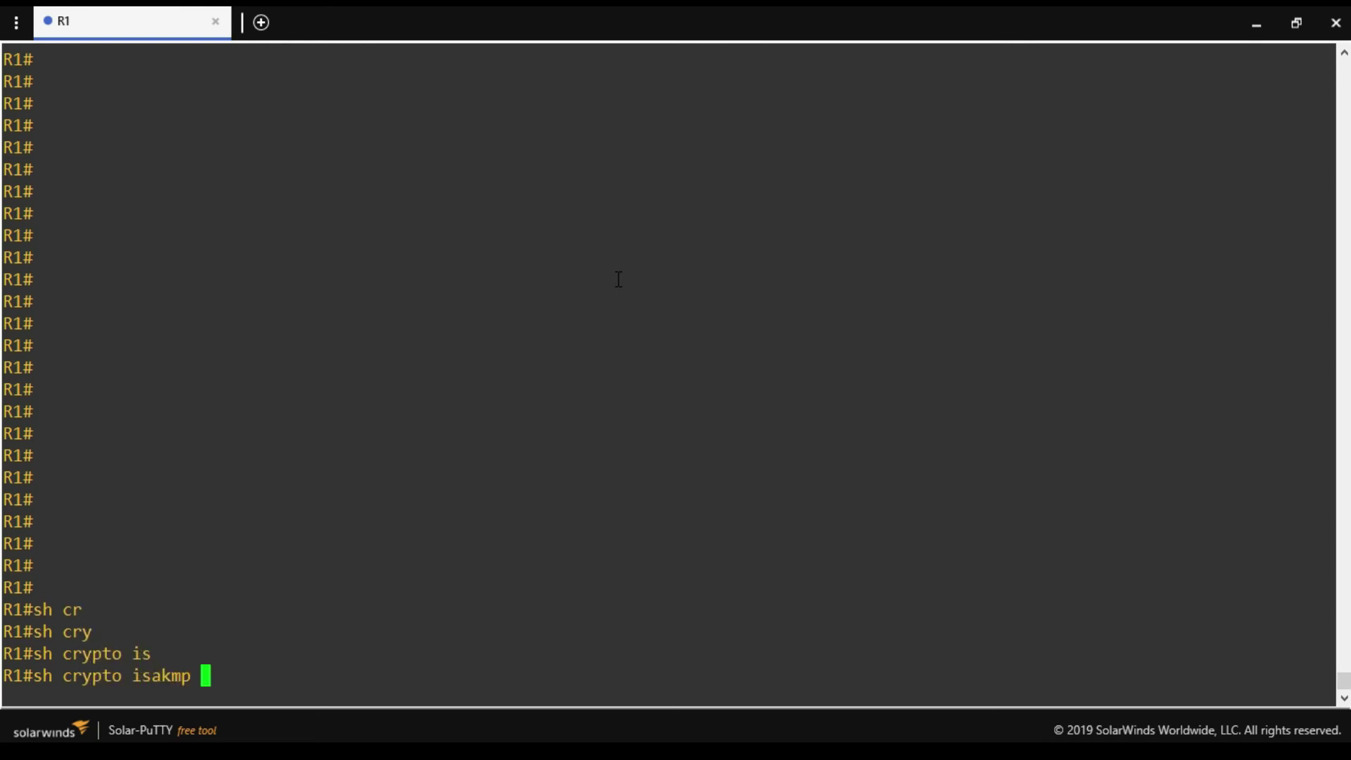
text(sa)
key(Return)
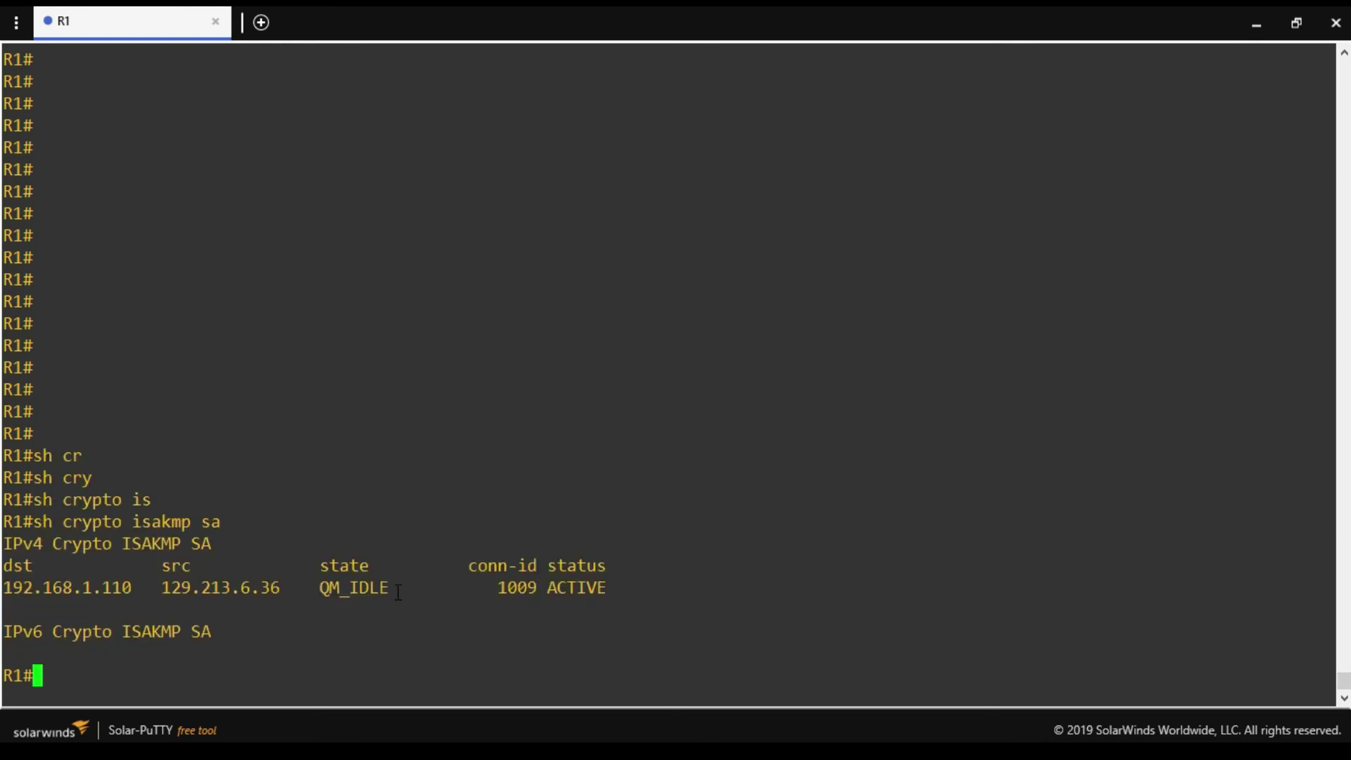
drag(398, 592, 441, 593)
key(alt+Tab)
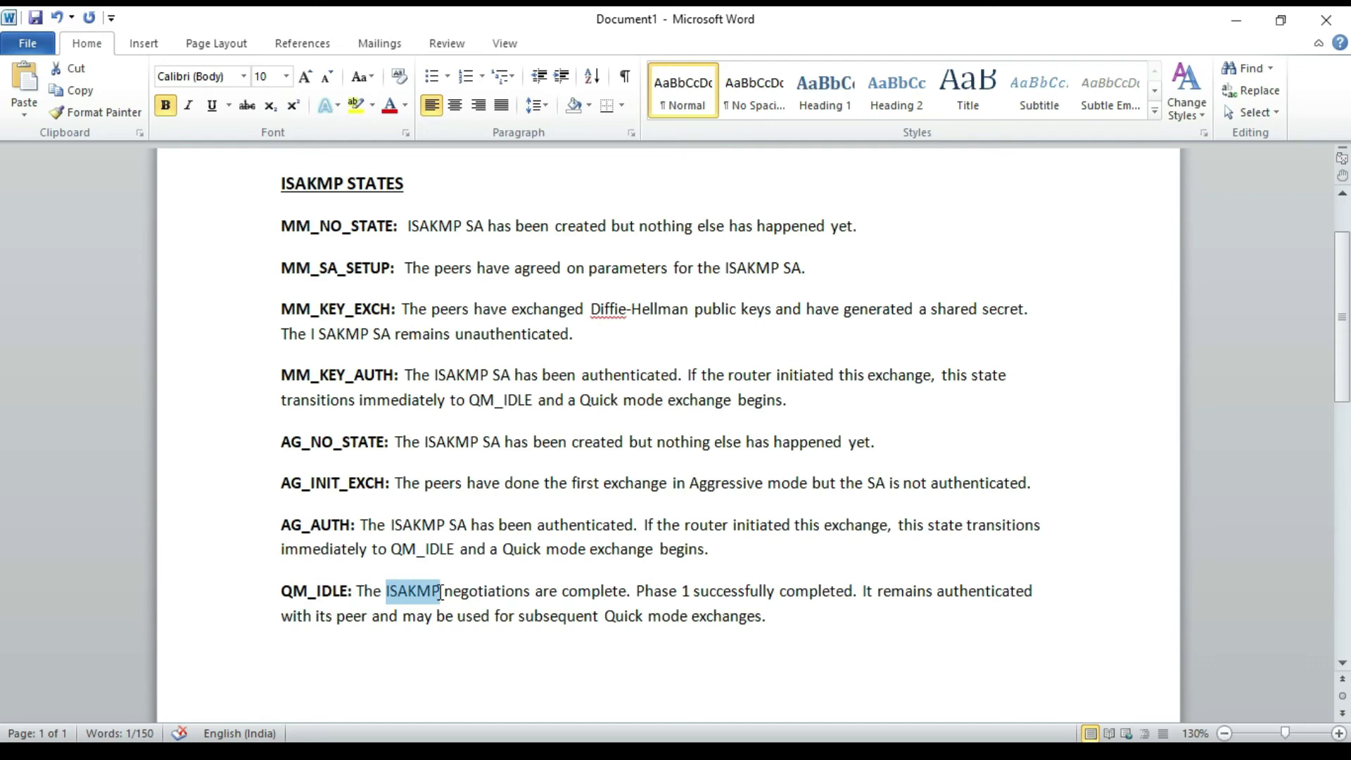
Highlight the note explaining QM_IDLE means phase 1 completed successfully.
drag(683, 592, 852, 592)
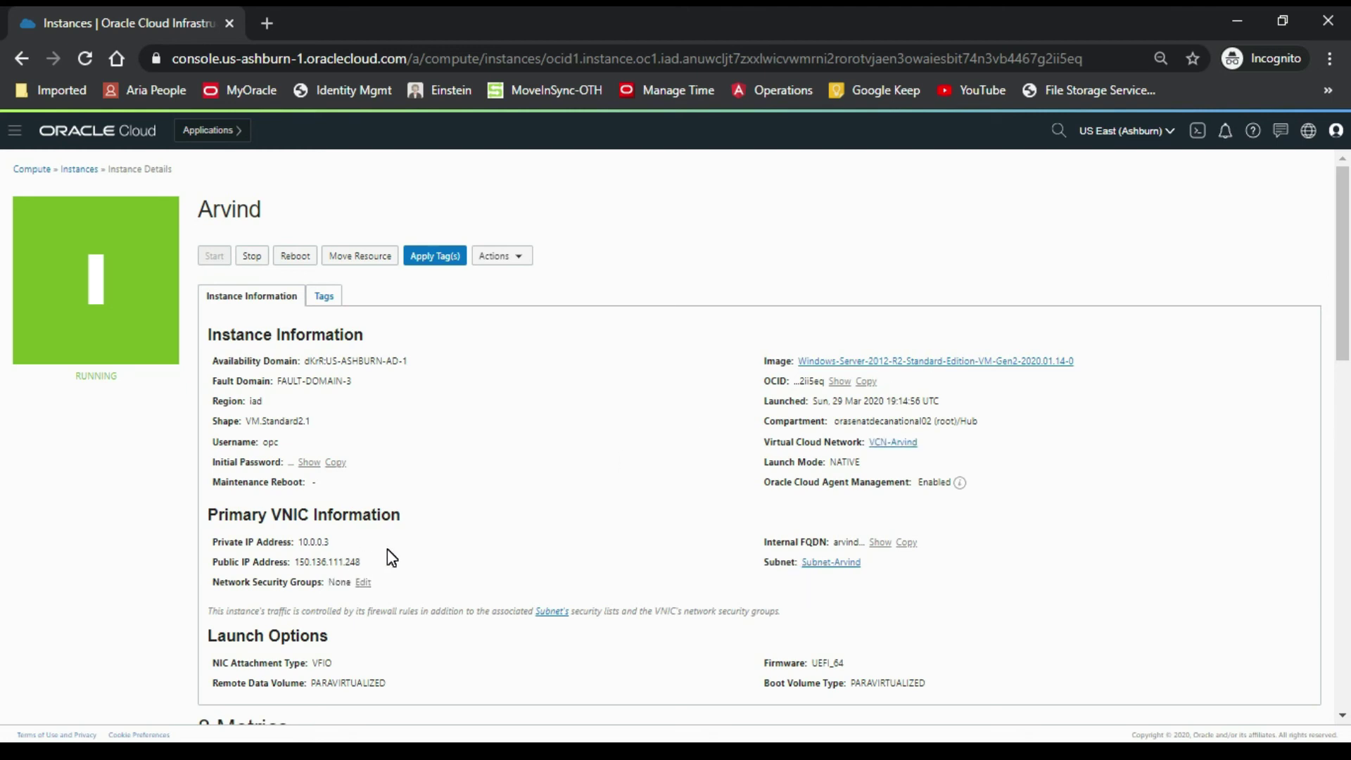
Note the instance's private IP 10.0.0.3 and public IP 150.136.111.248, briefly checking its remote desktop.
double_click(322, 542)
drag(296, 561, 362, 561)
click(275, 661)
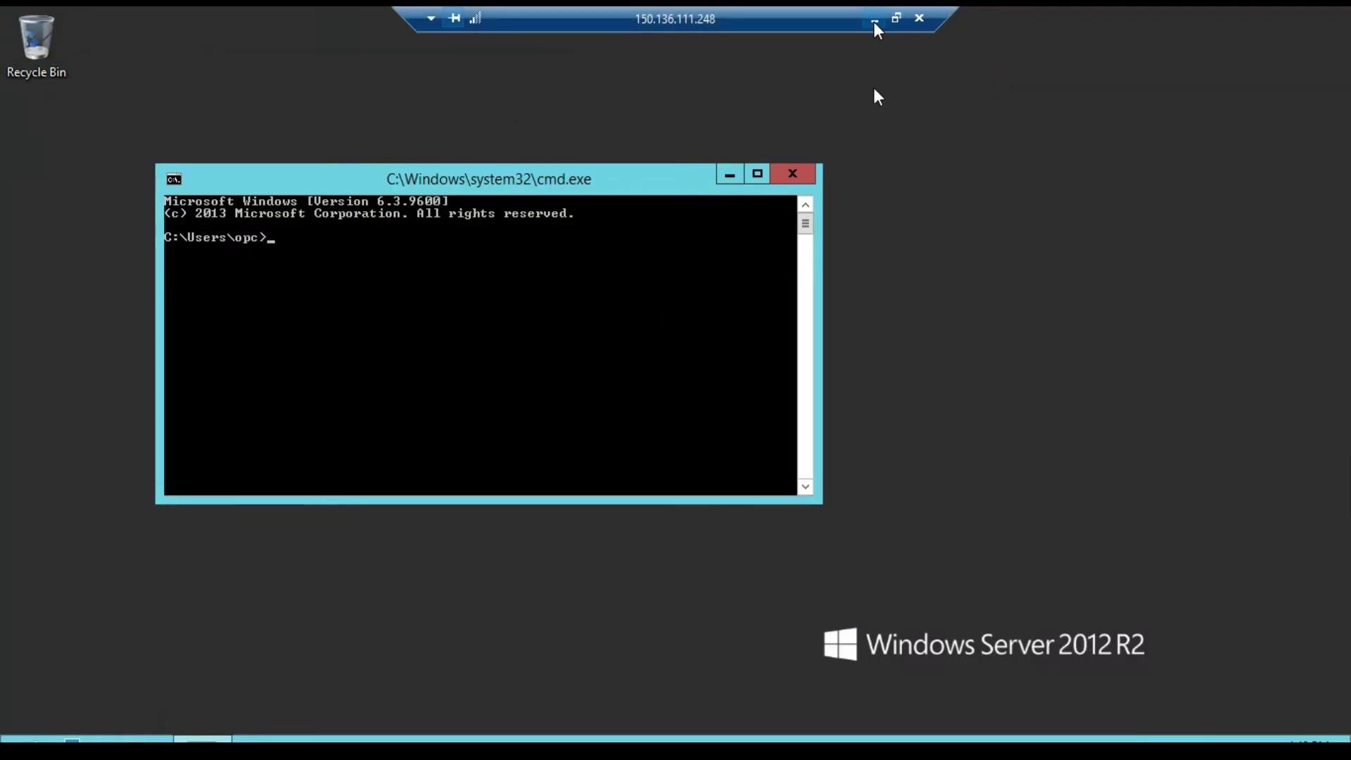
click(873, 19)
drag(332, 542, 297, 542)
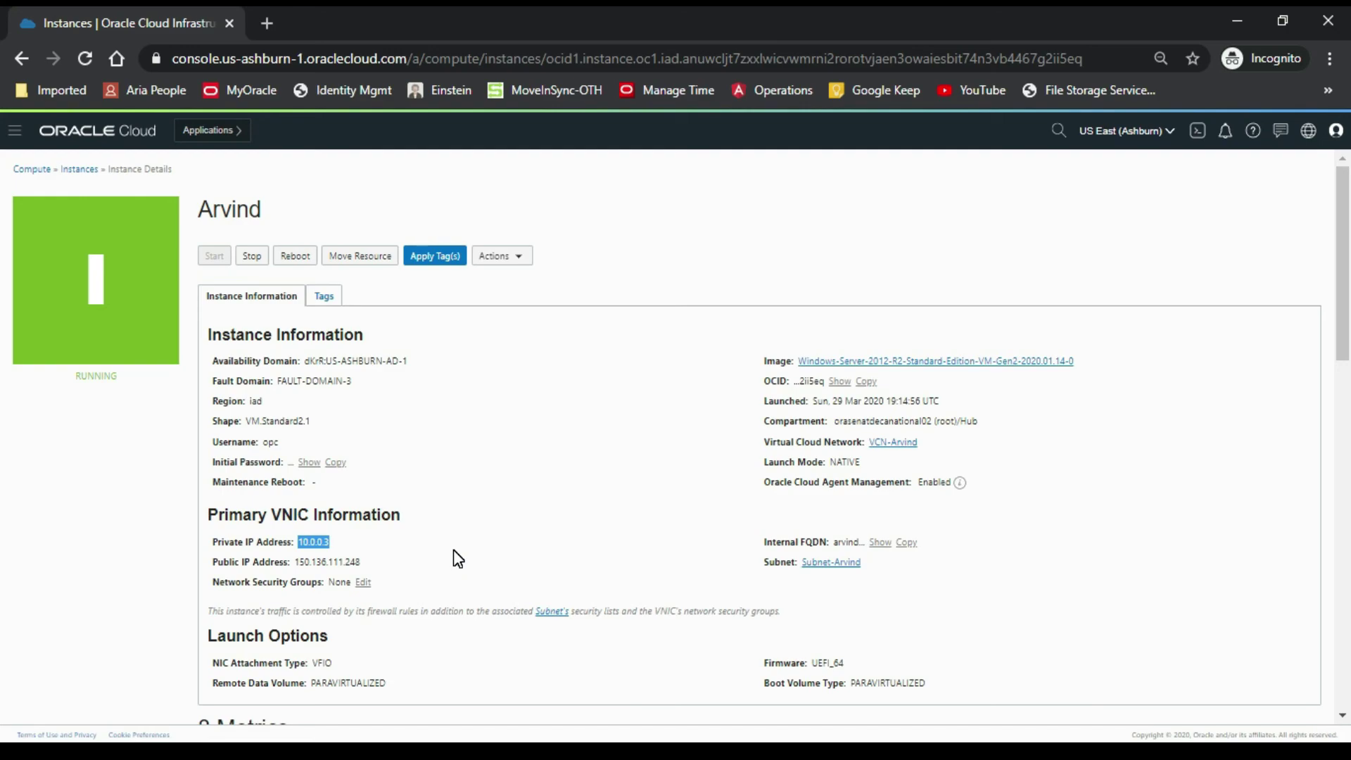
key(alt+Tab)
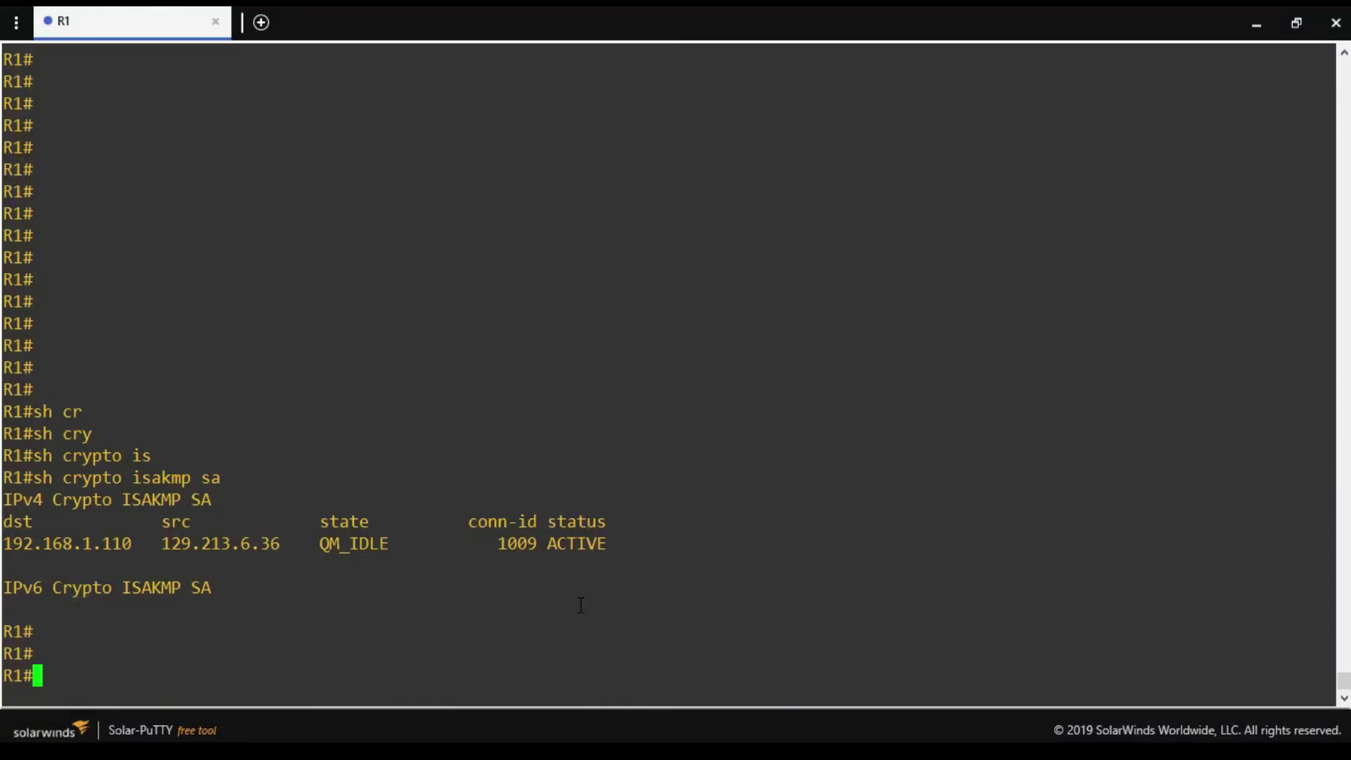
Ping 10.0.0.3 with repeat 10 and confirm the 10/10 success count.
text(ping 10.0.0.0)
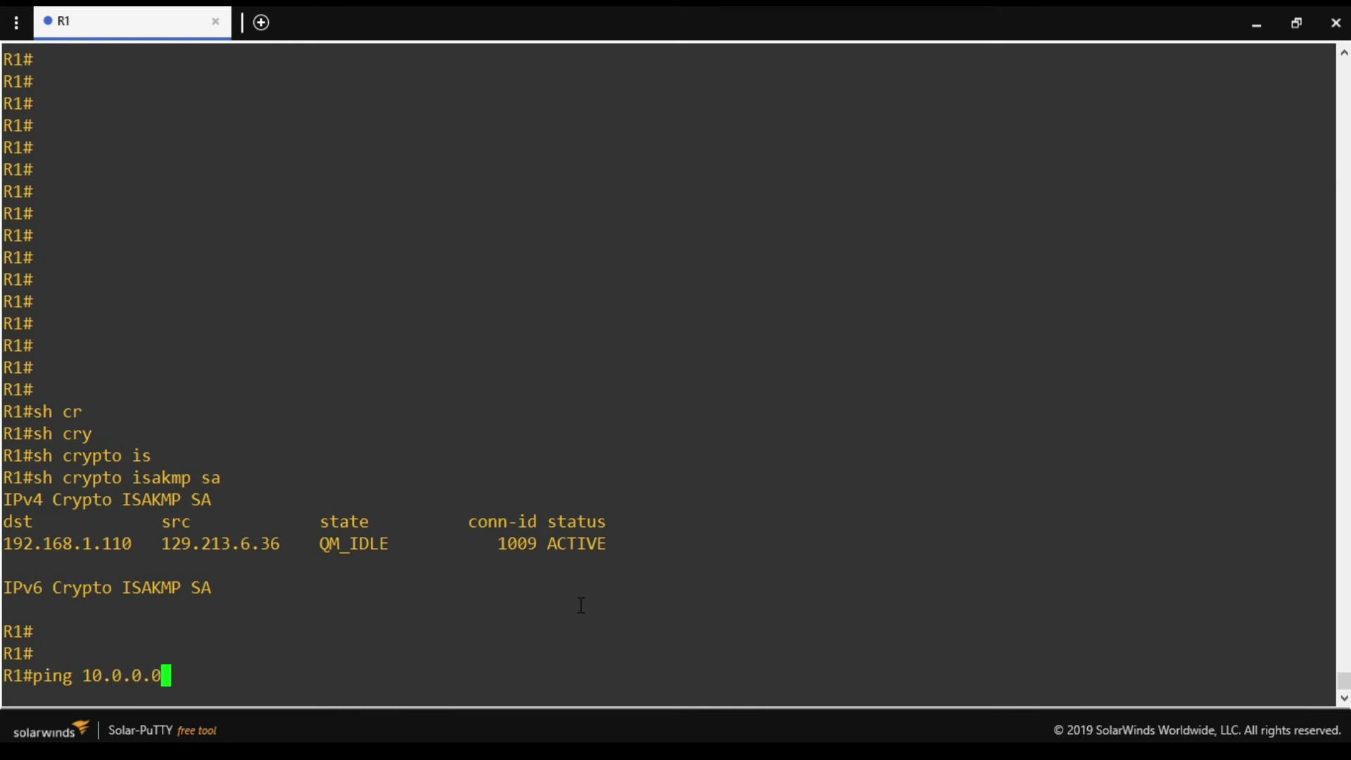
key(BackSpace)
text(3re)
key(BackSpace)
key(BackSpace)
text(re)
key(Tab)
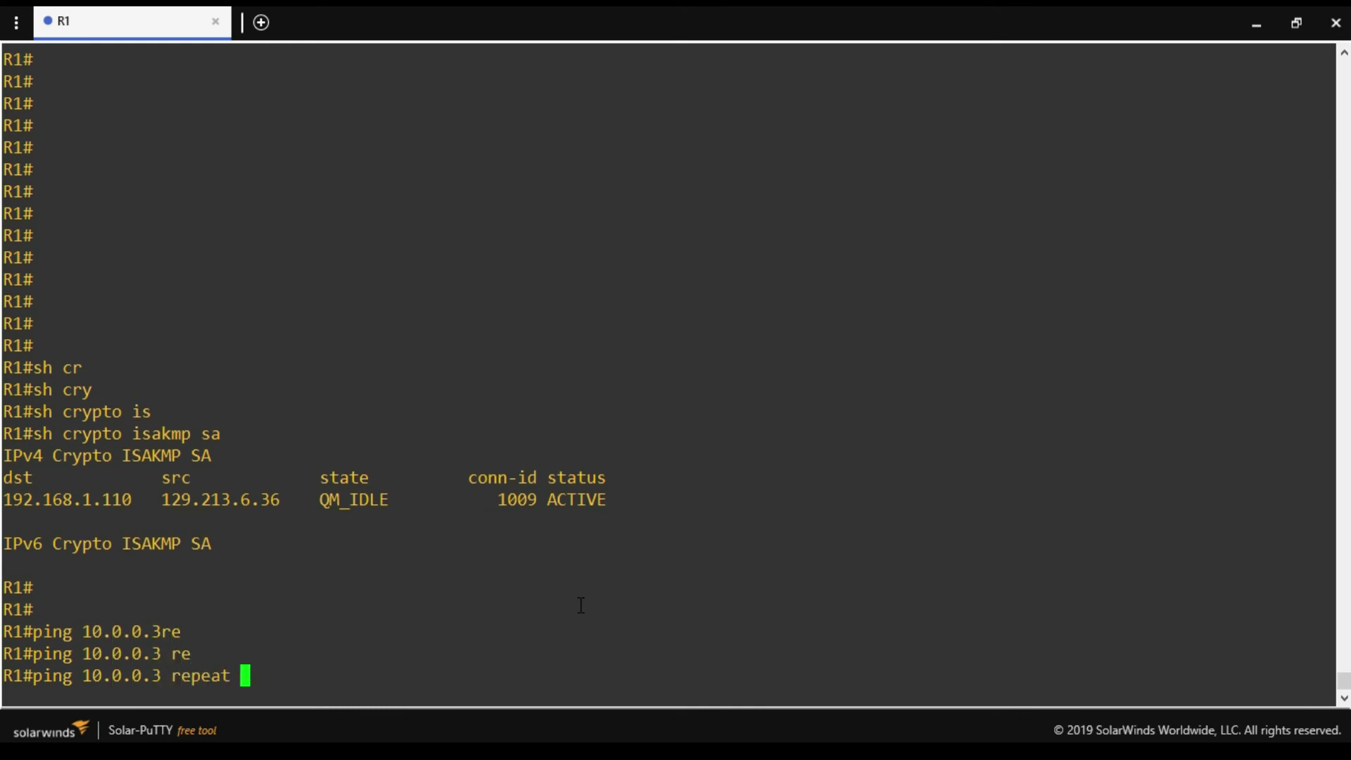
text(10)
key(Return)
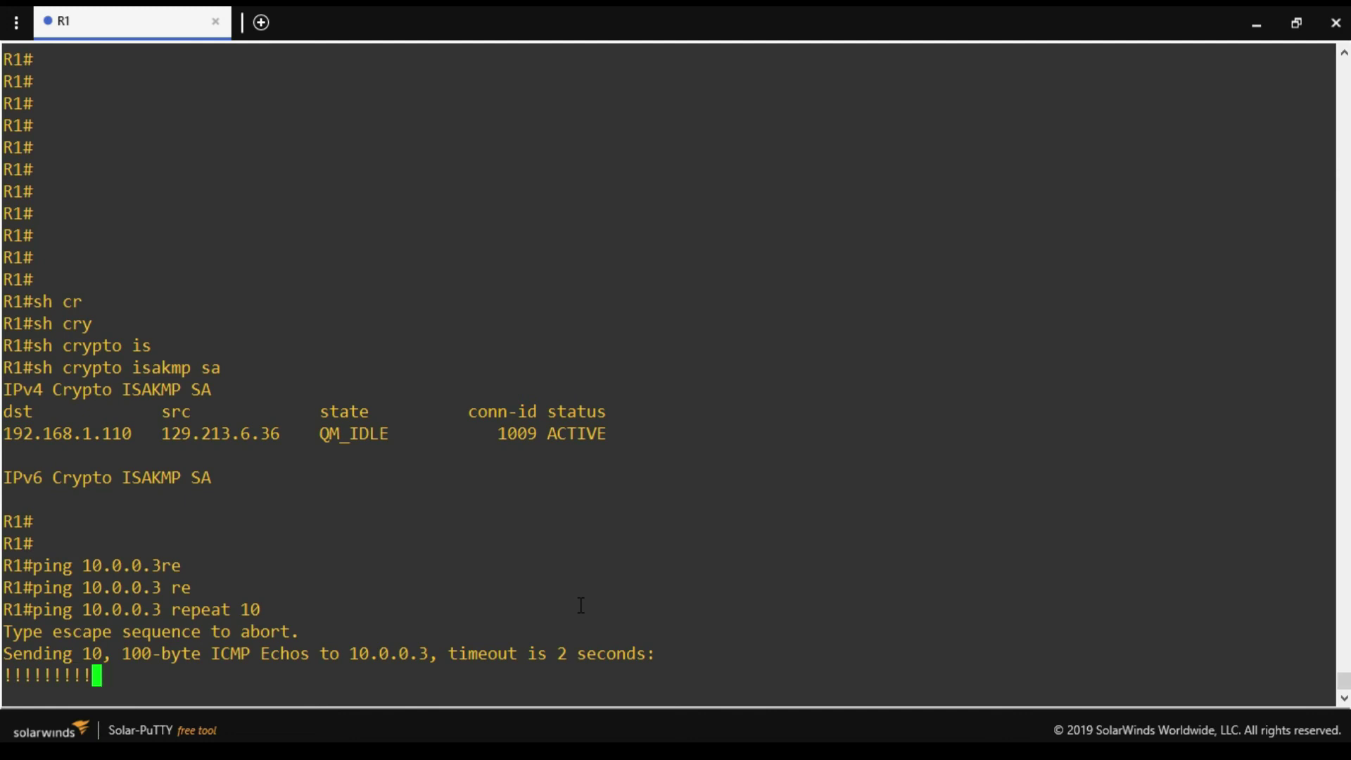
key(Return)
key(Return)
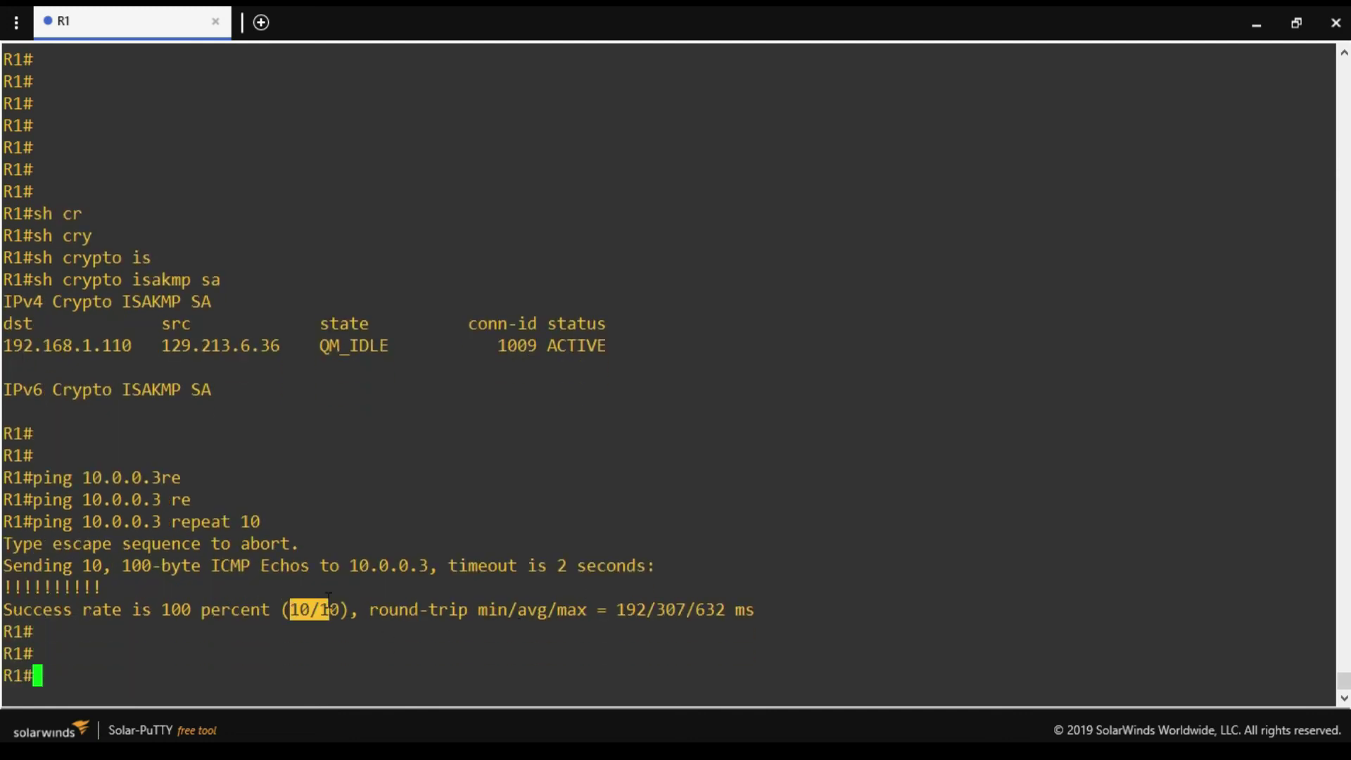
drag(290, 610, 339, 610)
click(307, 647)
Display the router's IPsec security associations with 'sh crypto ipsec sa'.
text(sh cry)
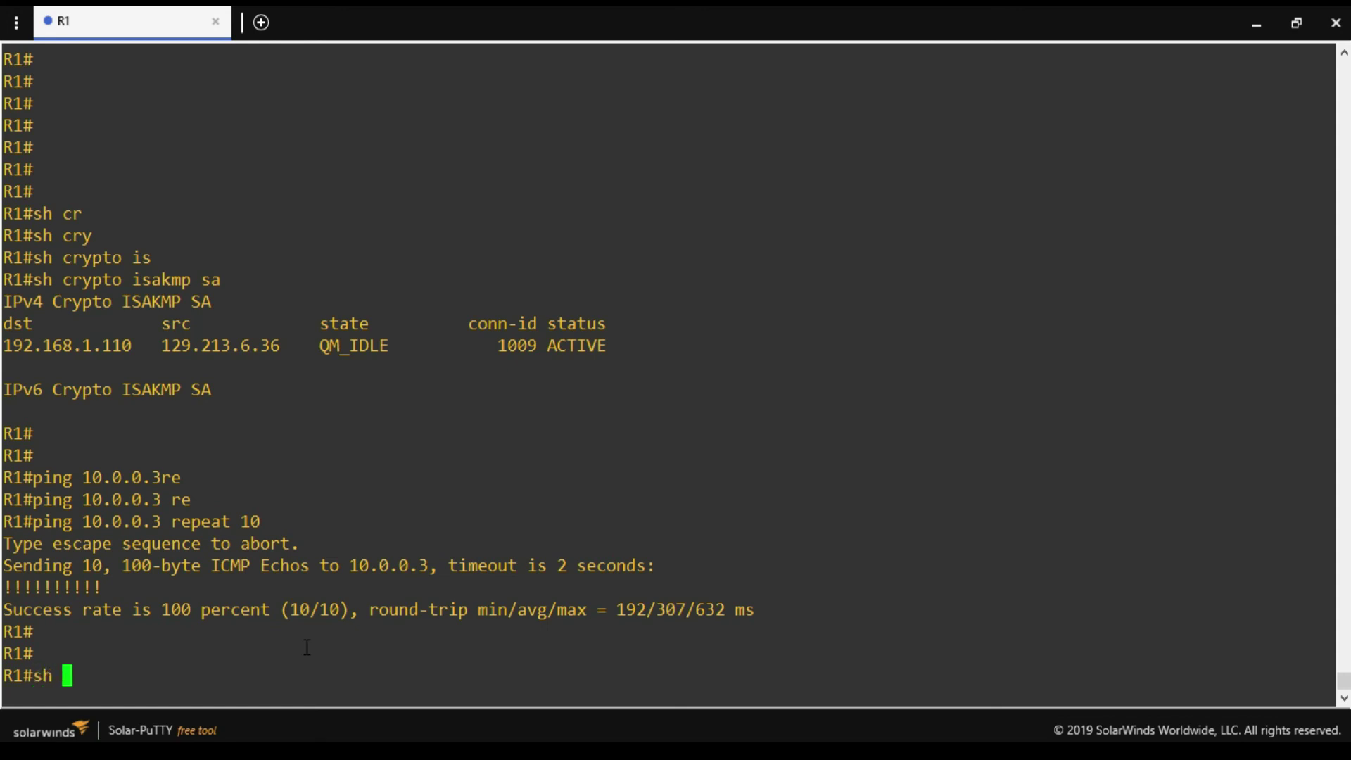
key(Tab)
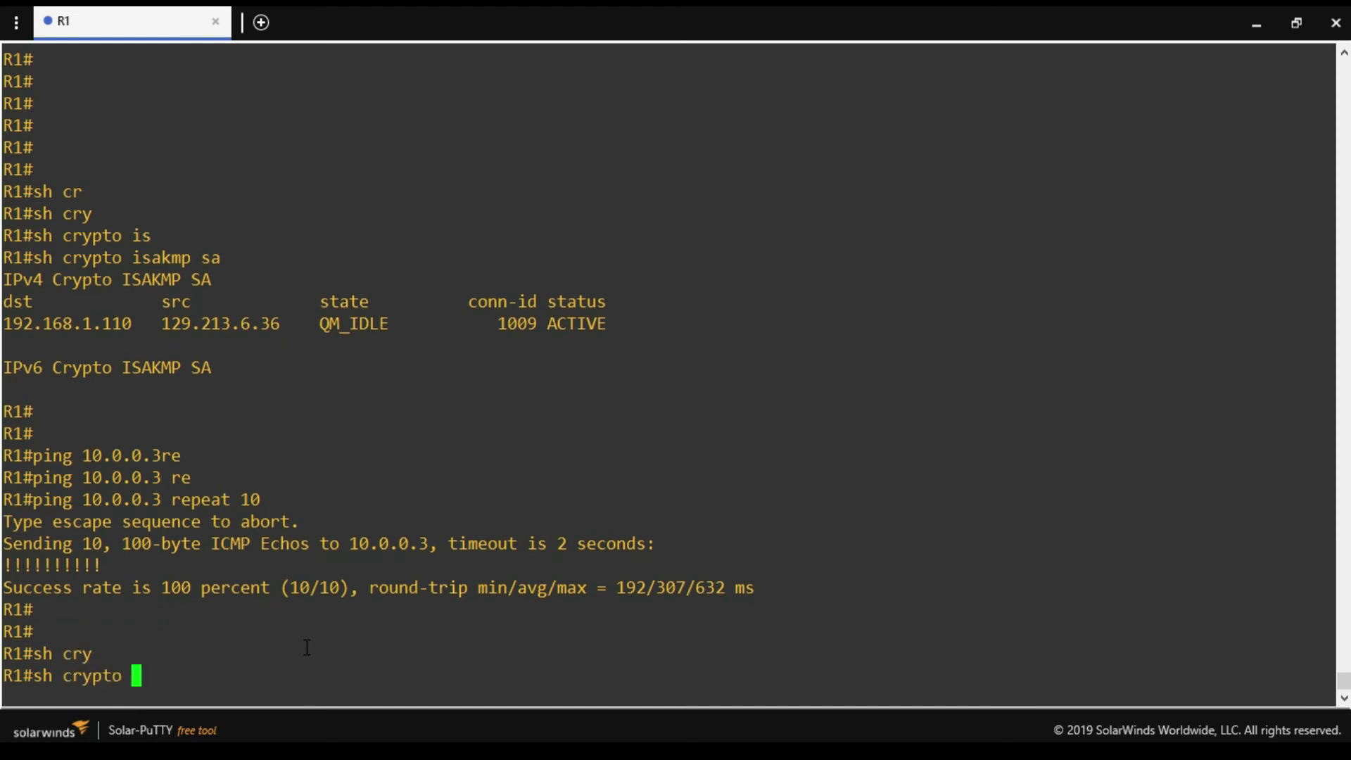
text(ips)
key(Tab)
text(sa)
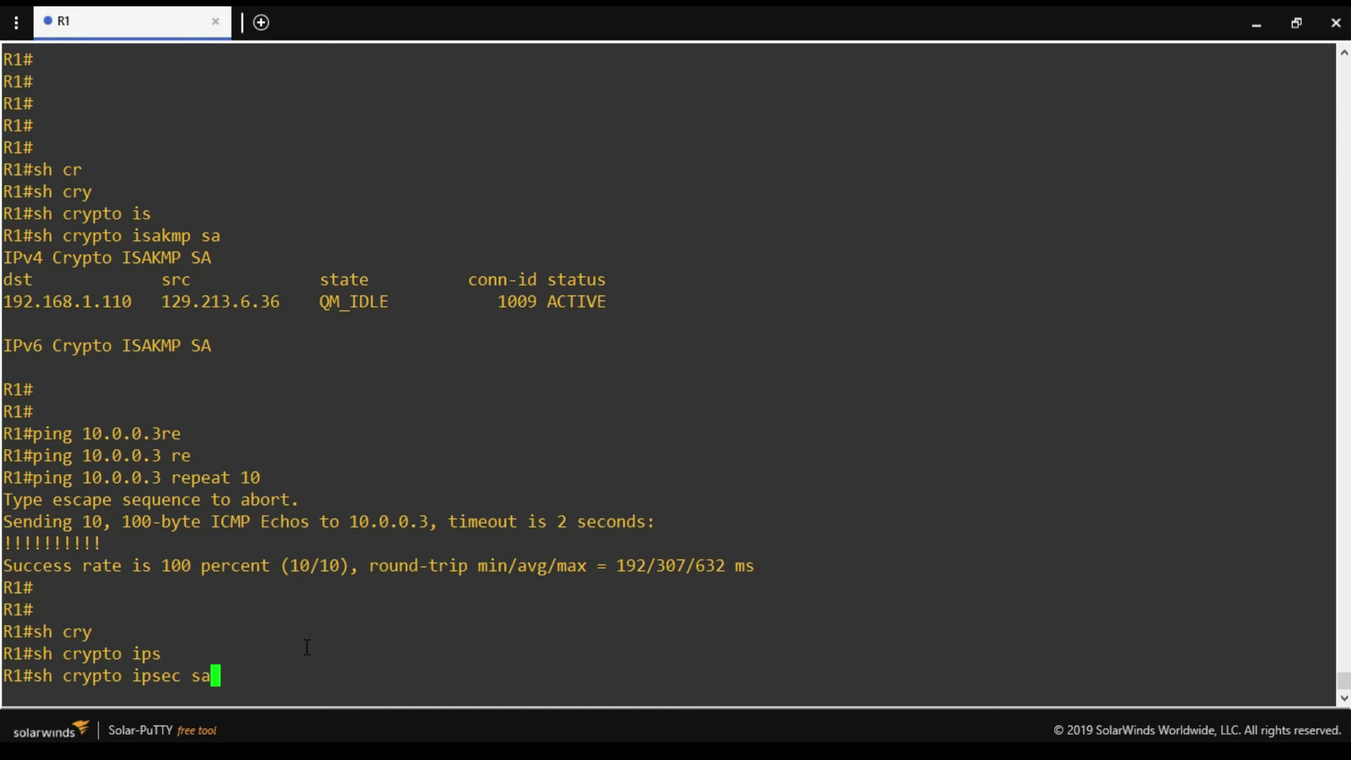
key(Return)
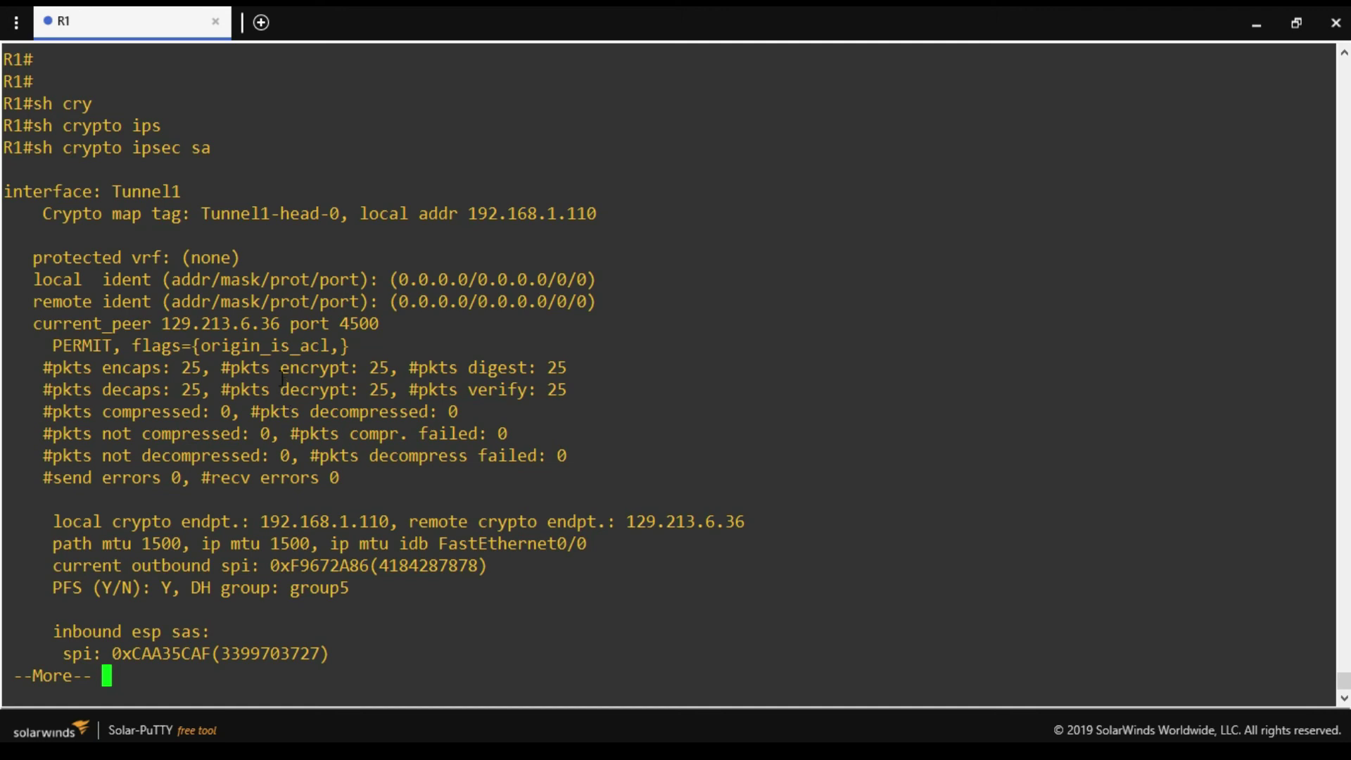
Highlight the 25 encrypted/decrypted packet counters, ident ranges and peer port 4500, then quit the pager.
drag(270, 368, 310, 390)
drag(433, 375, 528, 386)
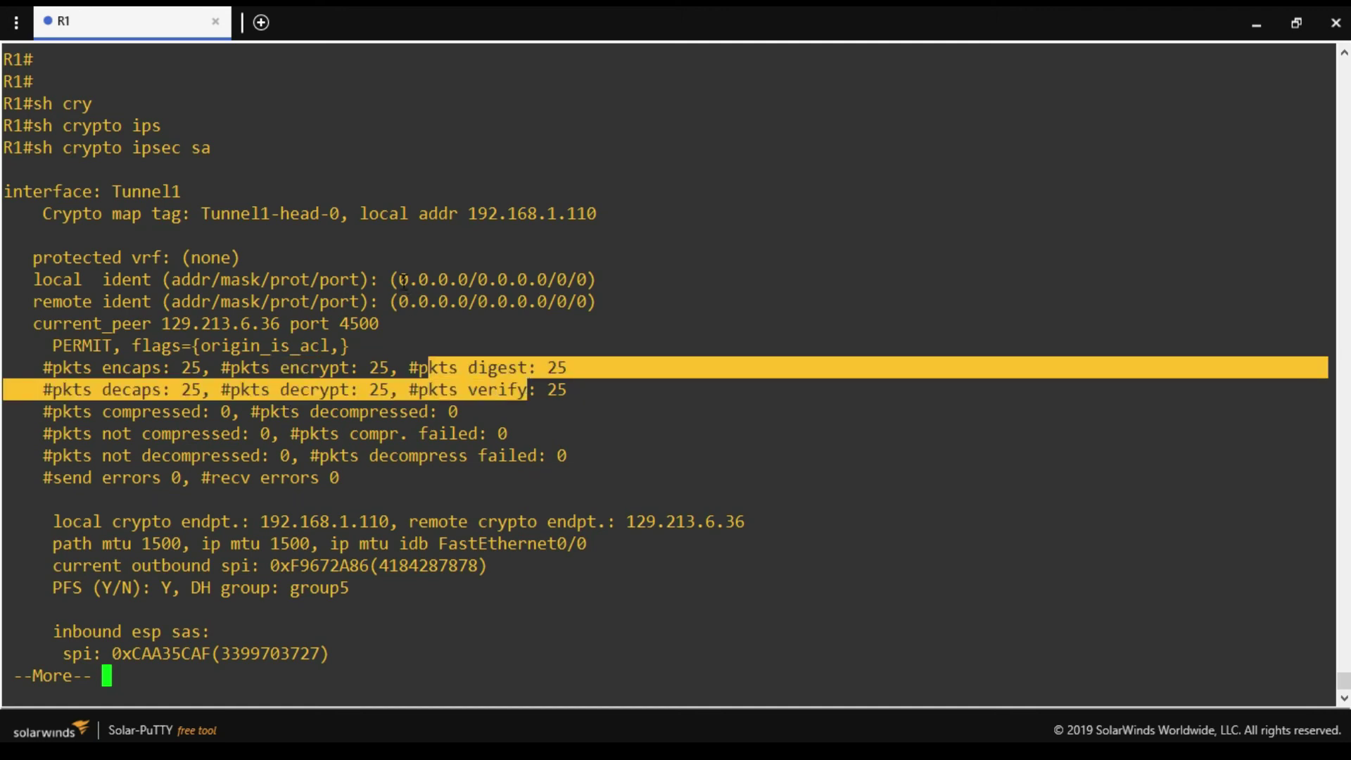
drag(400, 281, 548, 301)
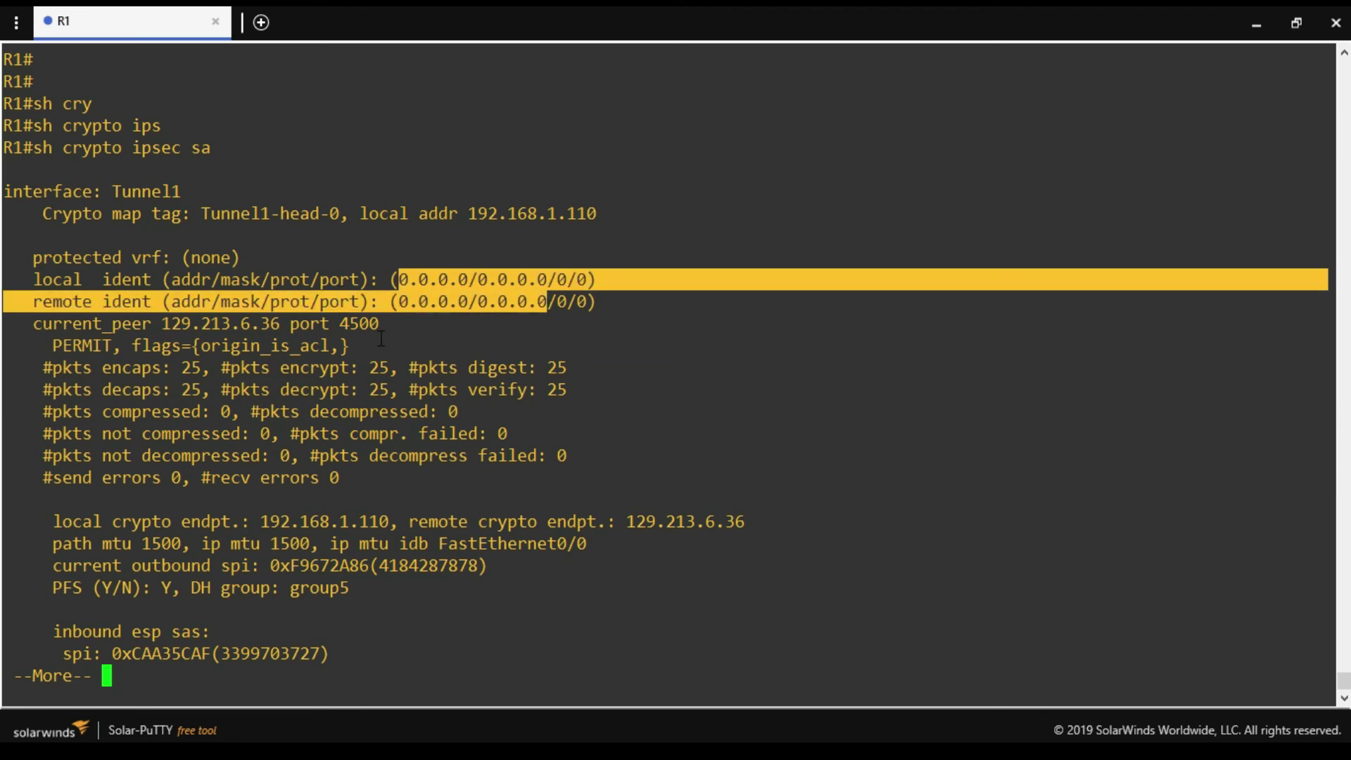
drag(383, 327, 293, 328)
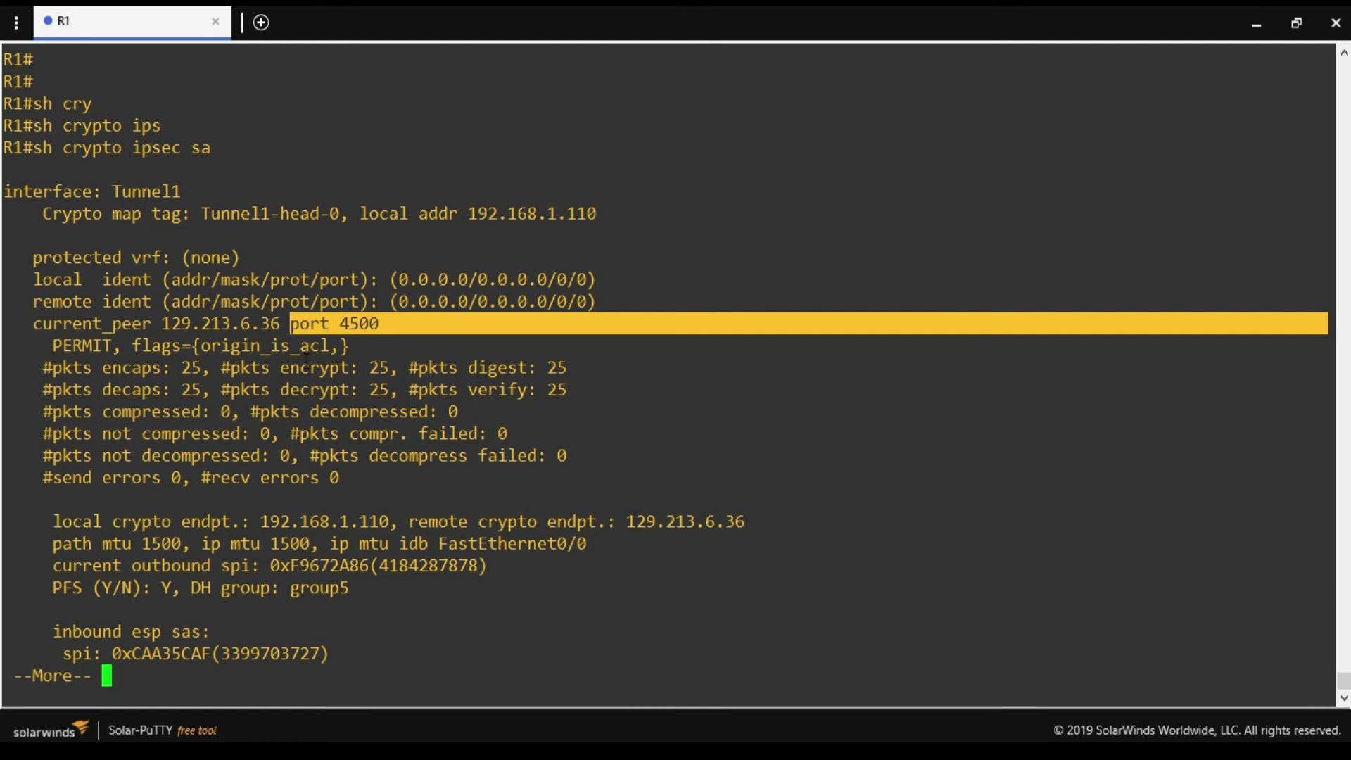
key(q)
key(Return)
key(Return)
key(Return)
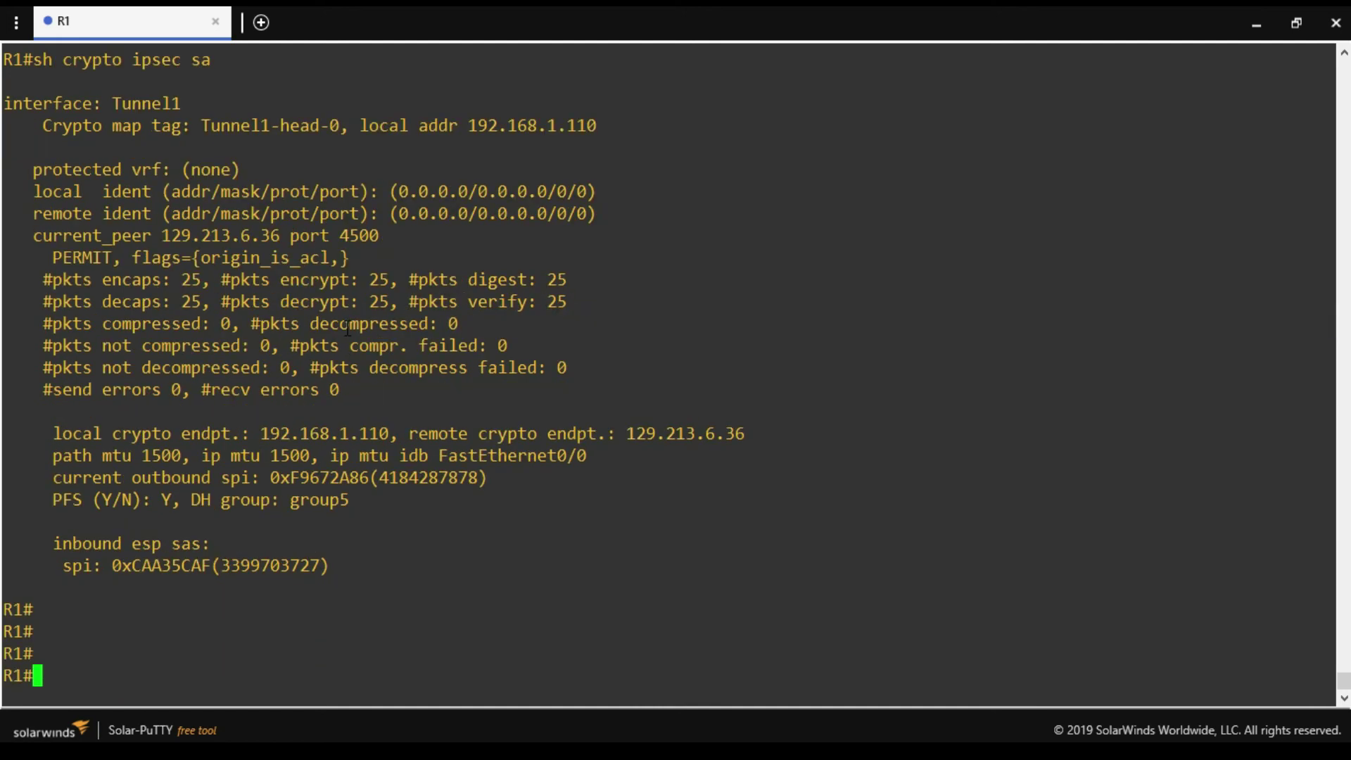
drag(396, 280, 314, 264)
click(314, 264)
Ping 8.8.8.8 from the router, reaching an 80 percent success rate.
text(ping 8.8.8)
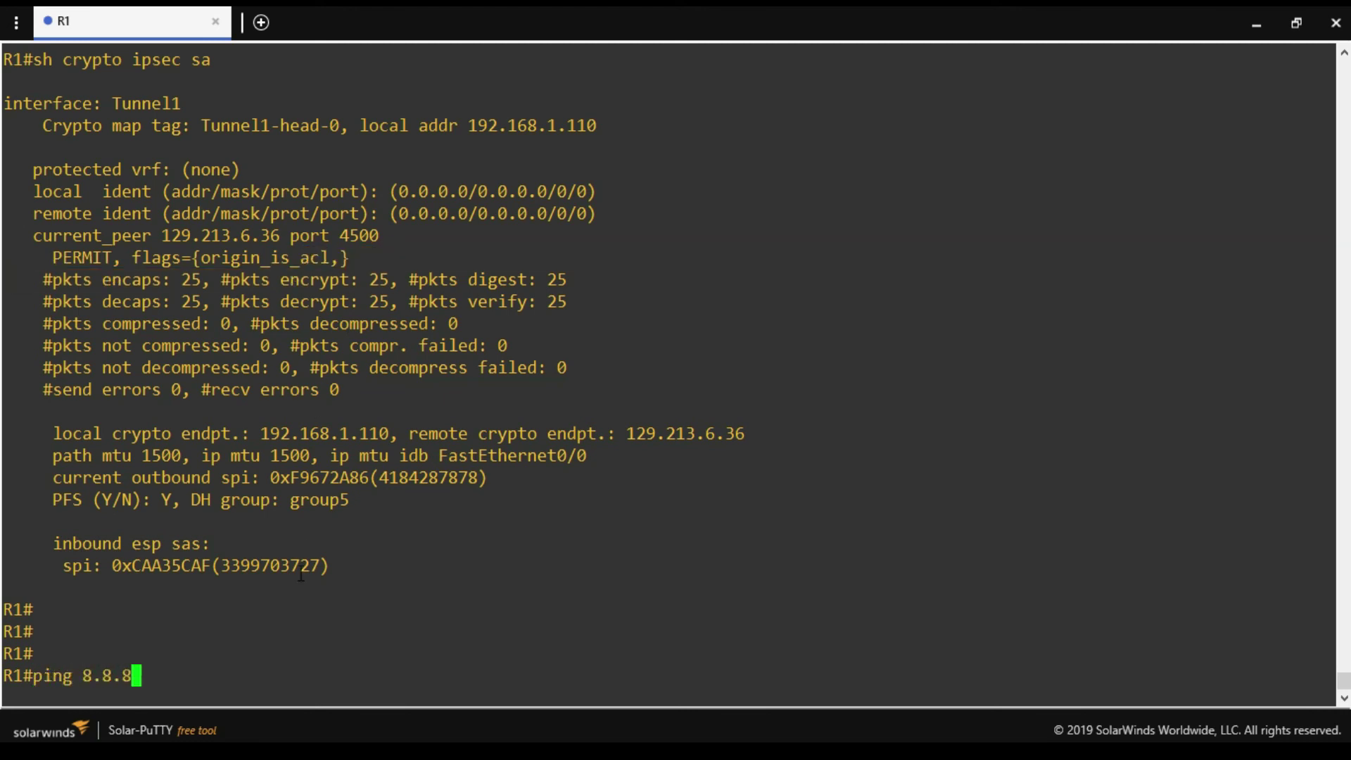
text(.8)
drag(166, 677, 40, 672)
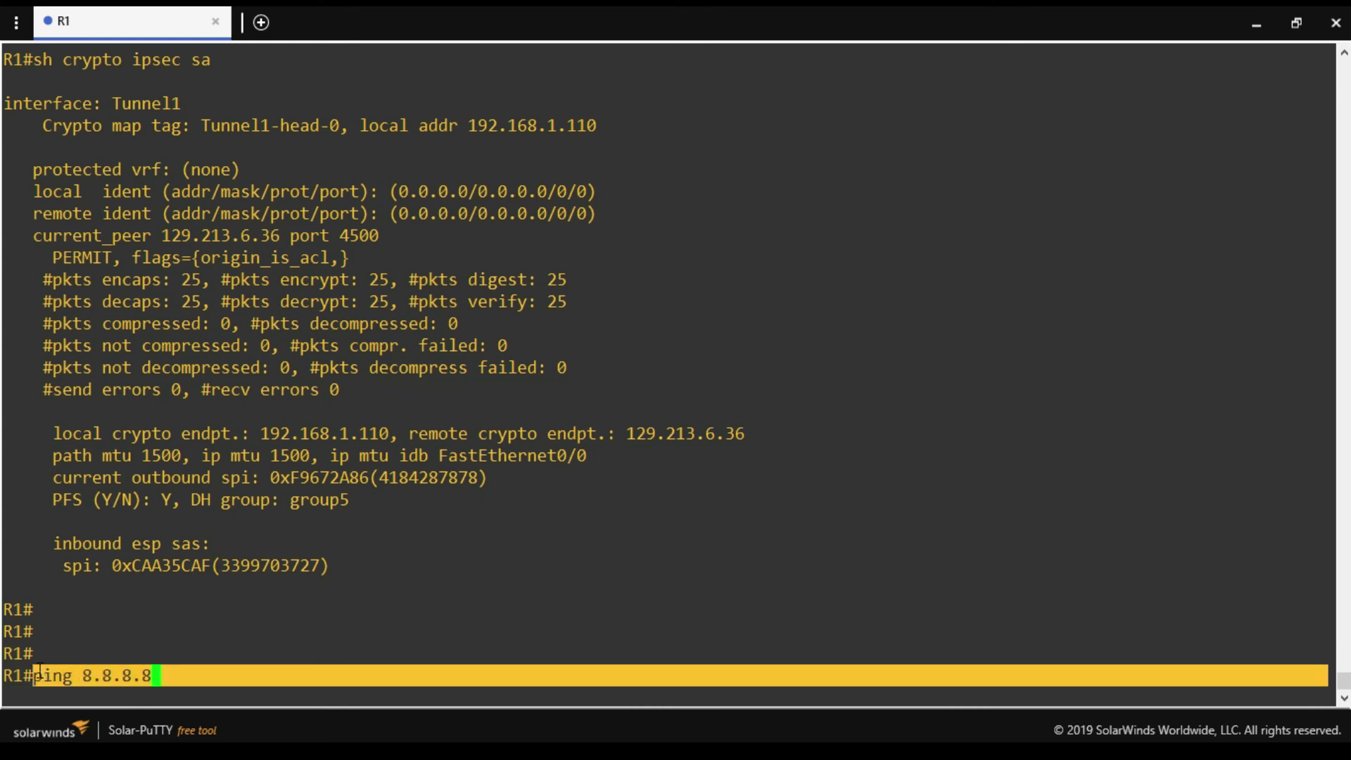
drag(388, 280, 301, 279)
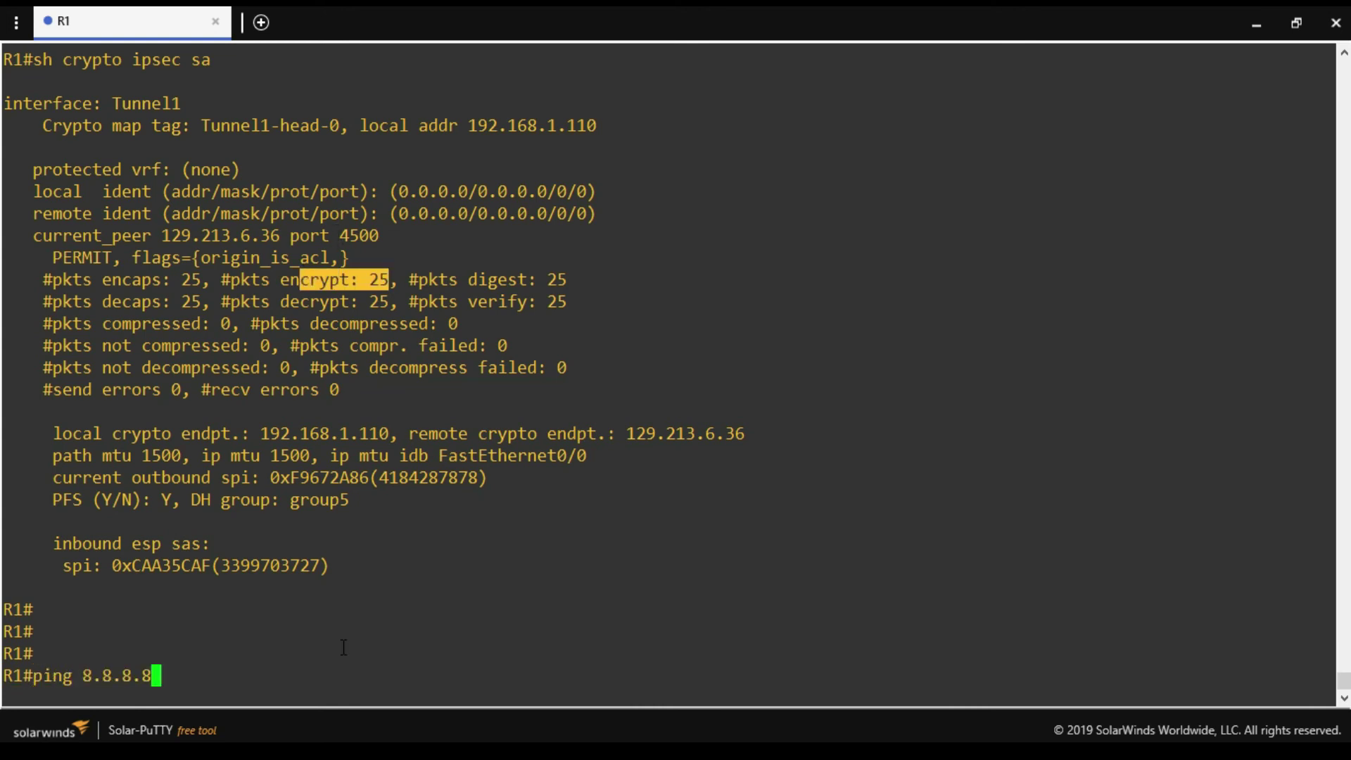
key(Return)
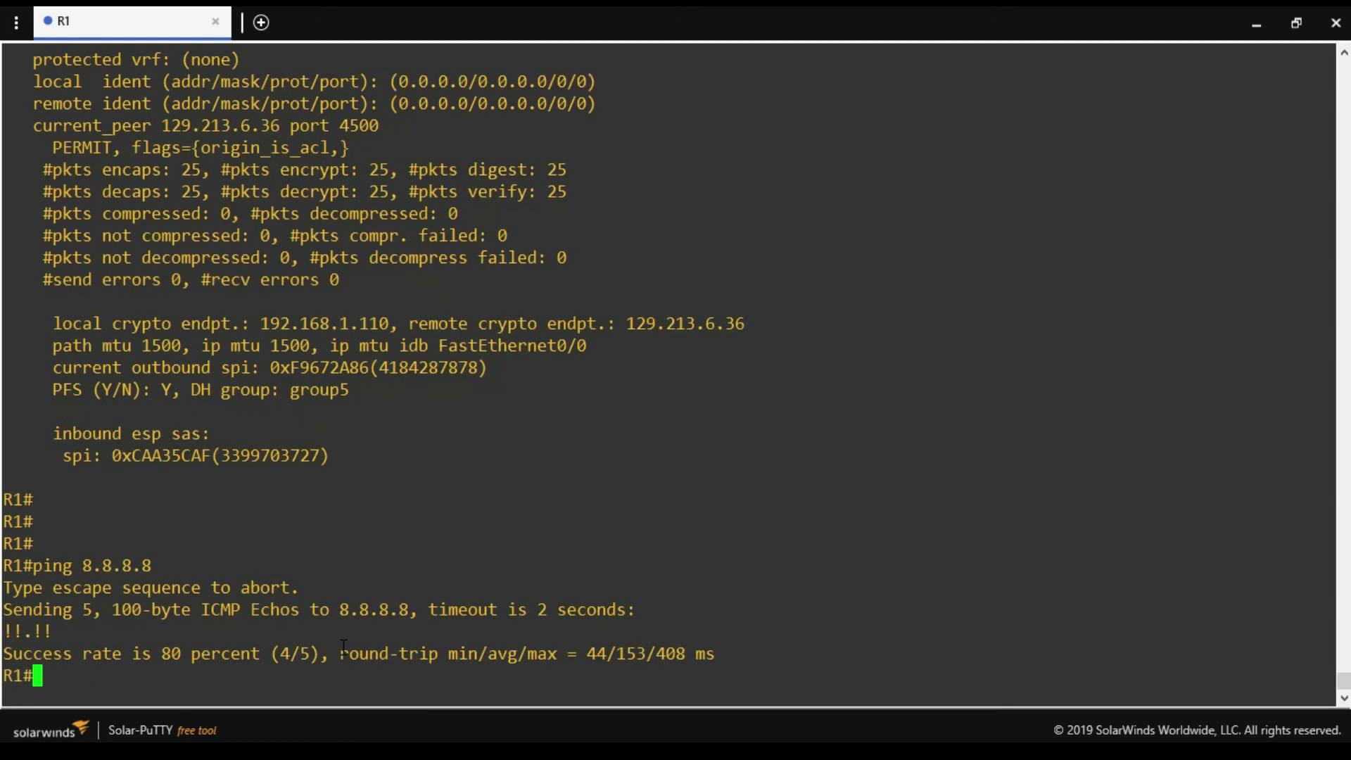
Recall the IPsec SA display, still showing 25 packets encrypted, and quit the pager.
key(Return)
key(Return)
key(Up)
key(Up)
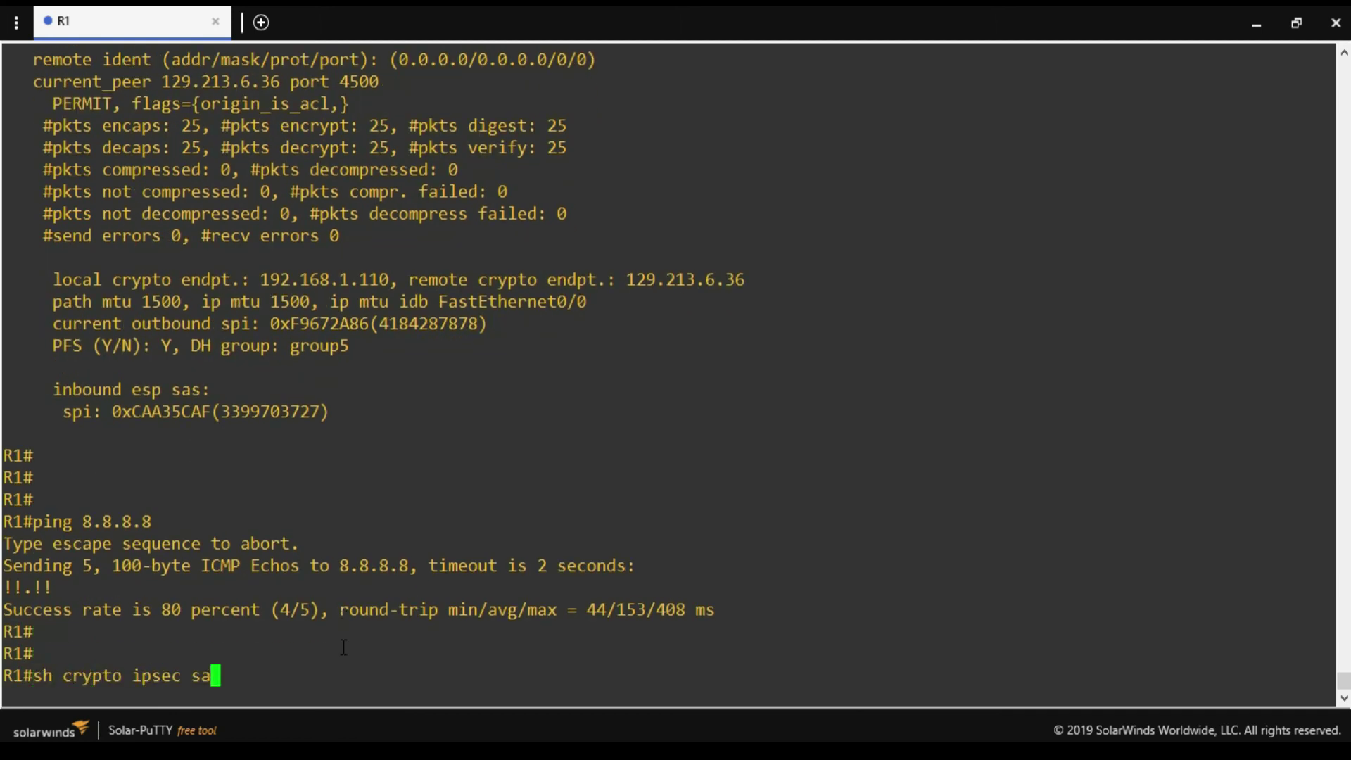
key(Return)
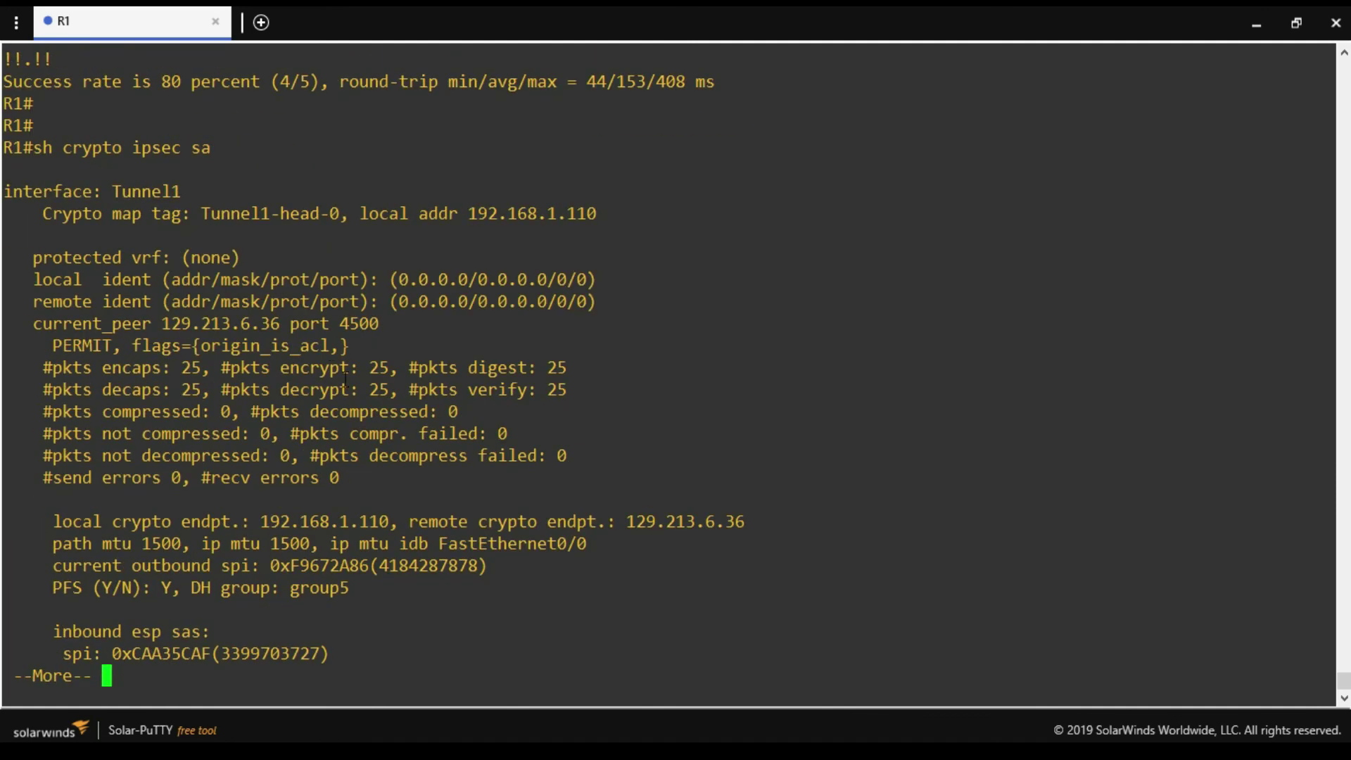
drag(399, 366, 310, 367)
key(q)
key(Return)
key(Return)
Ping 10.0.0.3 through the tunnel, succeeding 5 out of 5.
text(pin)
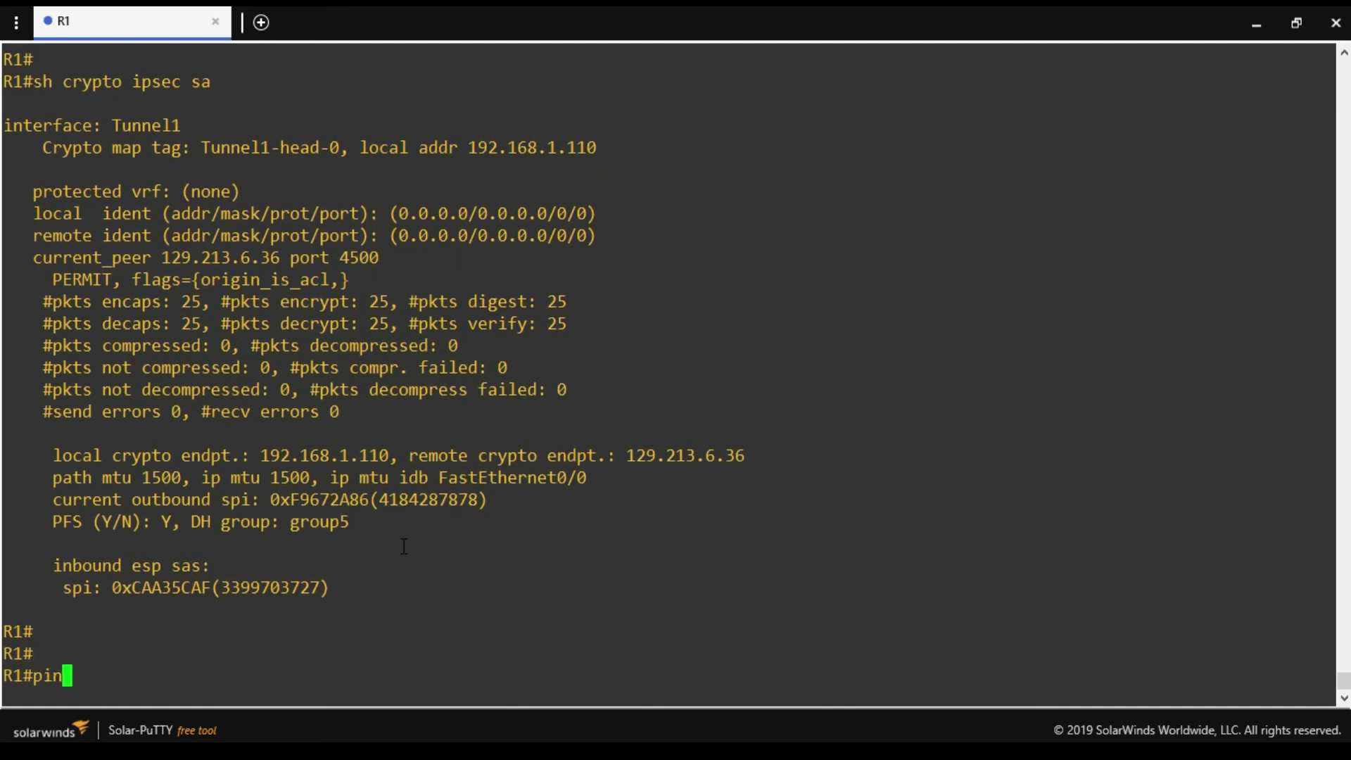
text(g 10.0.0.3)
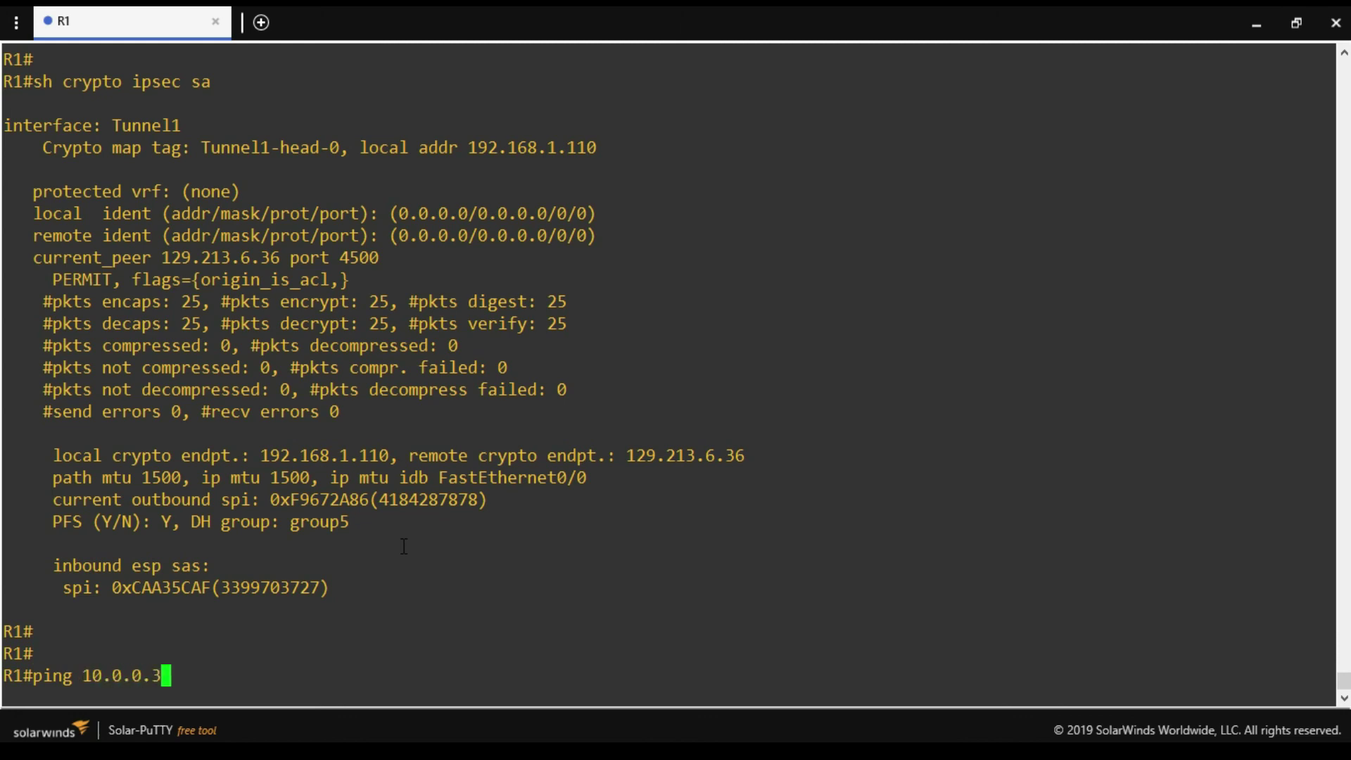
key(Return)
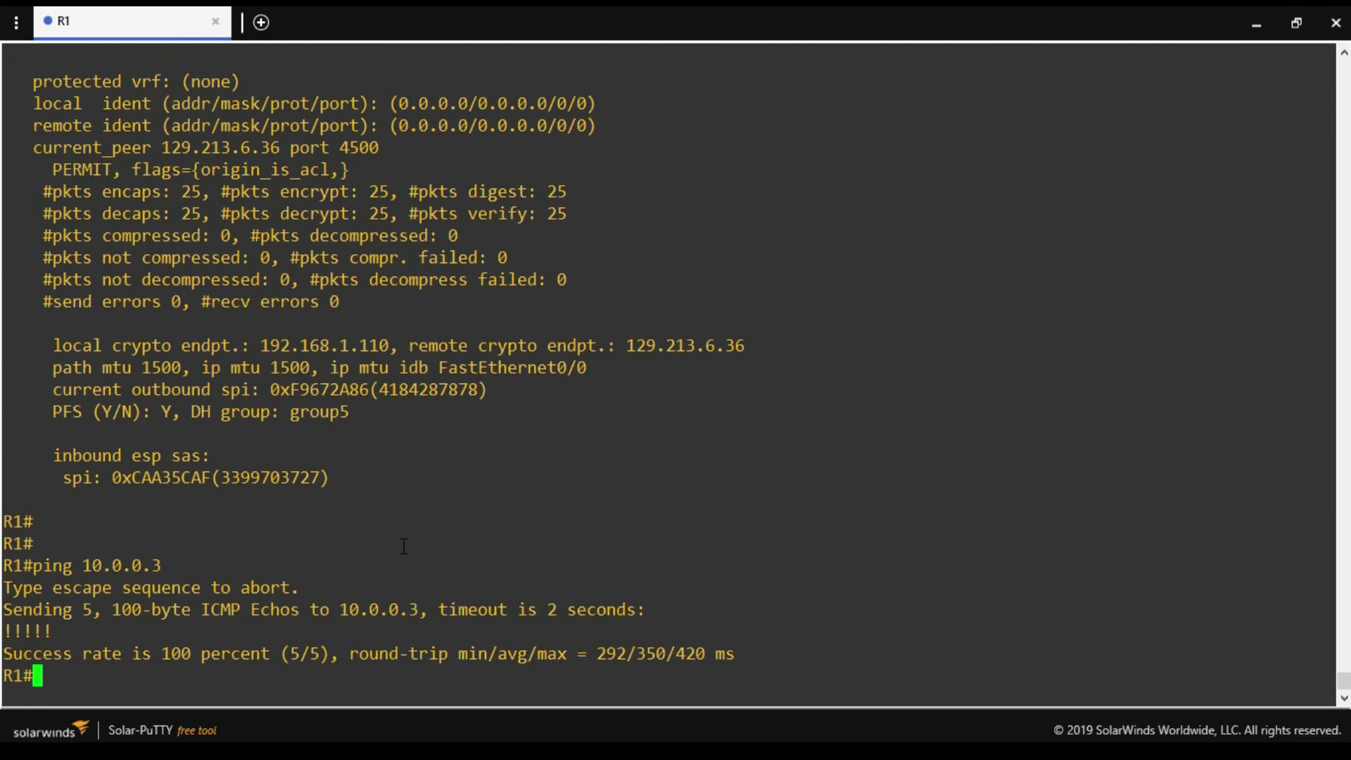
key(Return)
key(Return)
scroll(404, 546, up, 5)
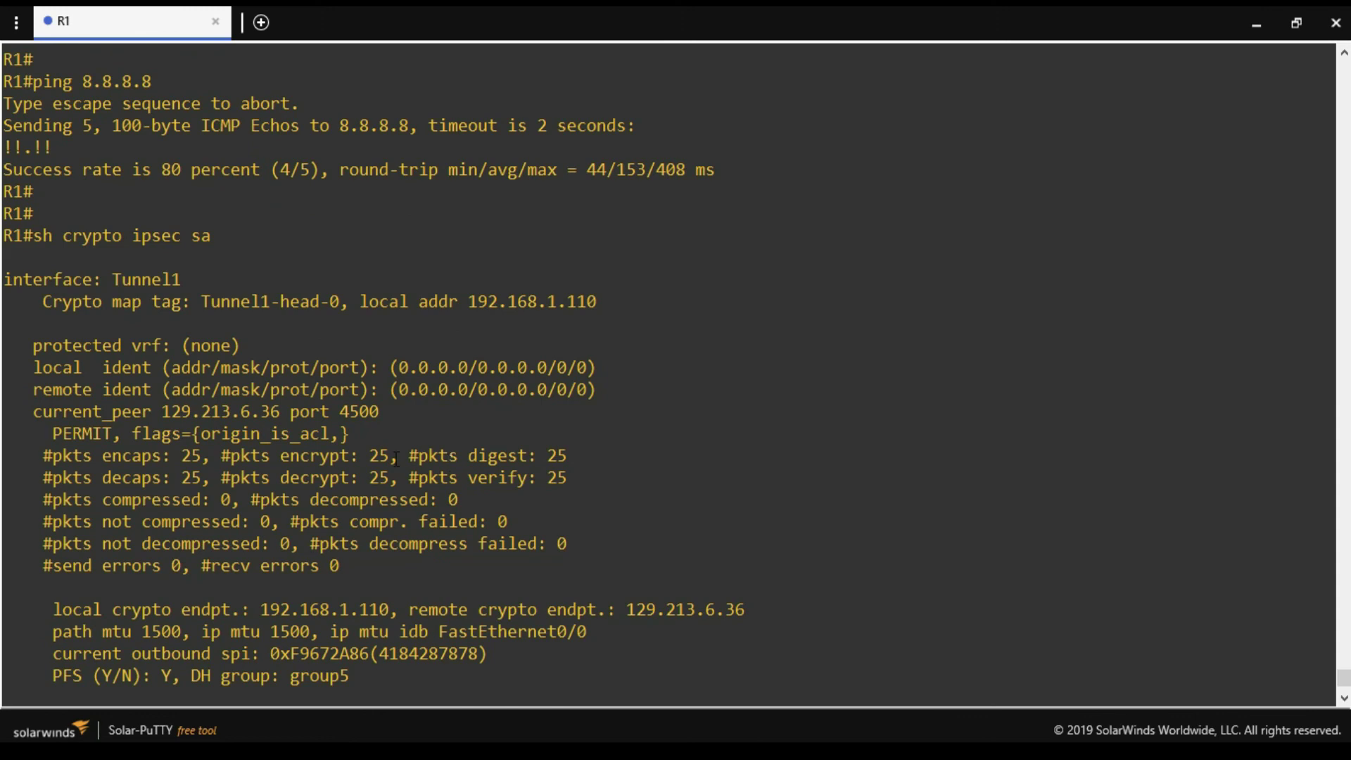
drag(398, 452, 311, 453)
scroll(455, 427, down, 5)
Re-run 'sh crypto ipsec sa', confirming 30 packets encrypted and decrypted and peer port 4500, then return to R1#.
key(Up)
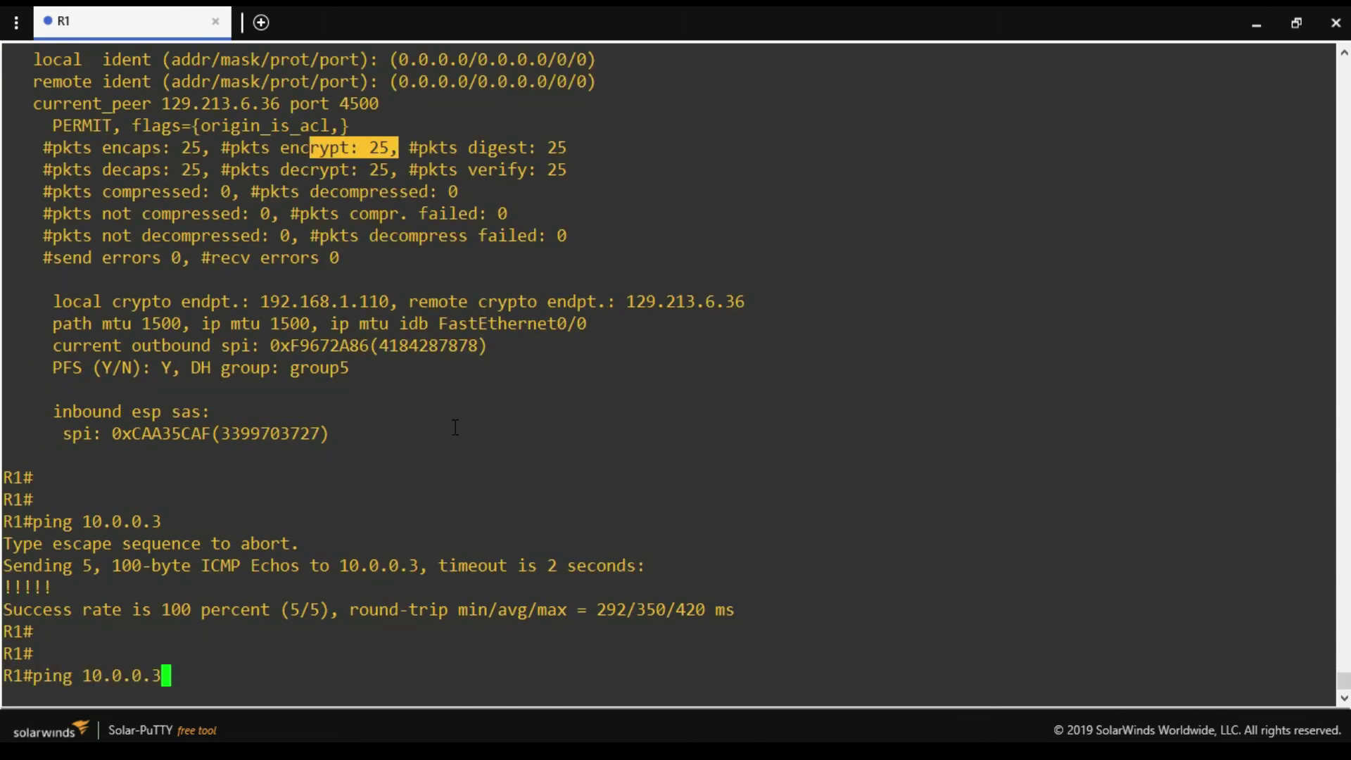
key(Up)
key(Return)
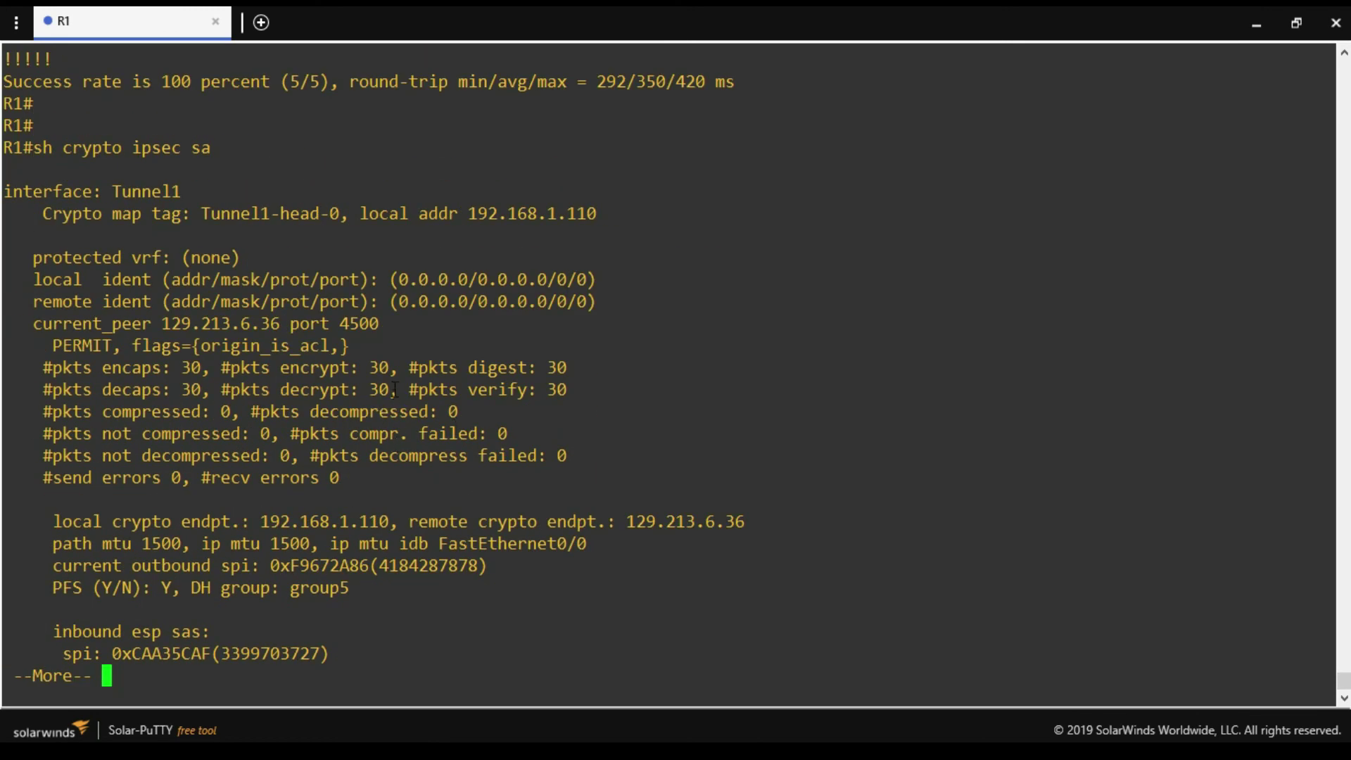
drag(388, 366, 329, 367)
key(Return)
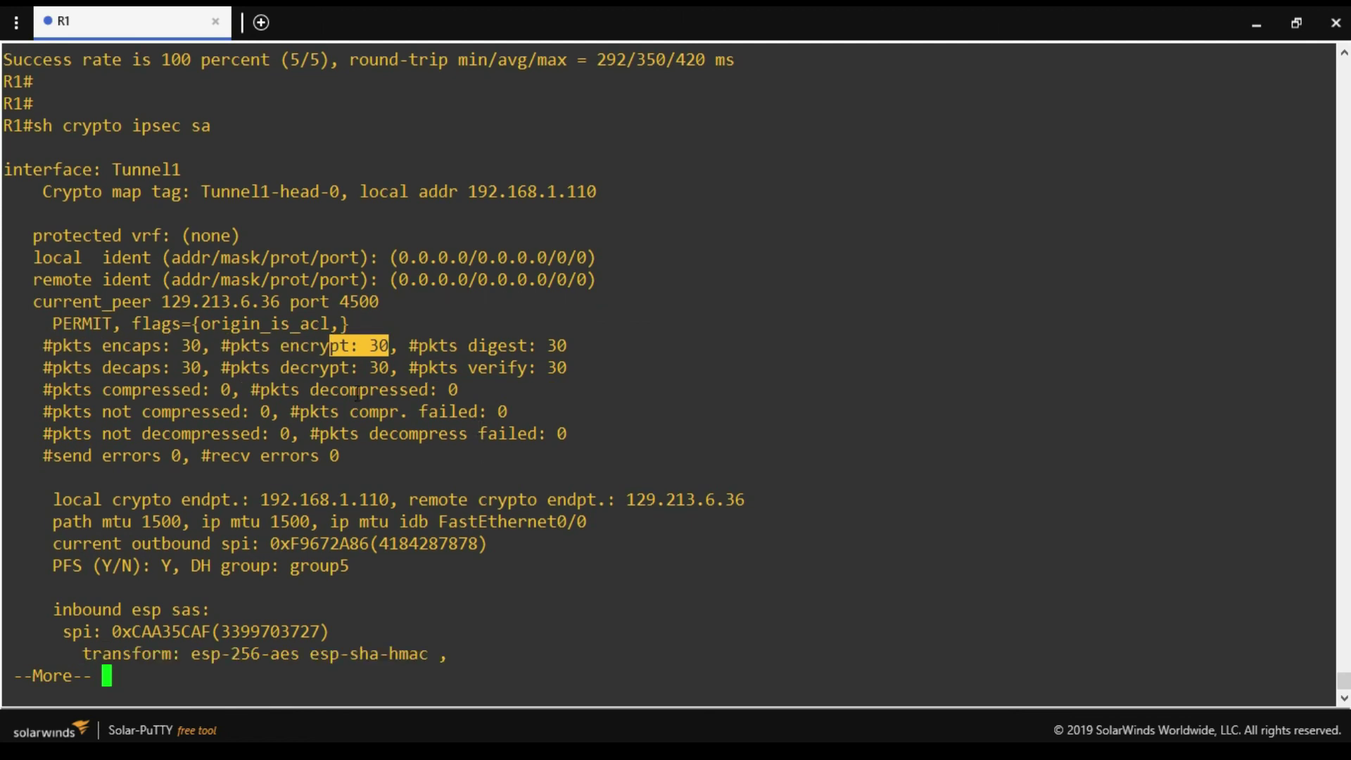
drag(388, 348, 310, 352)
drag(388, 301, 299, 301)
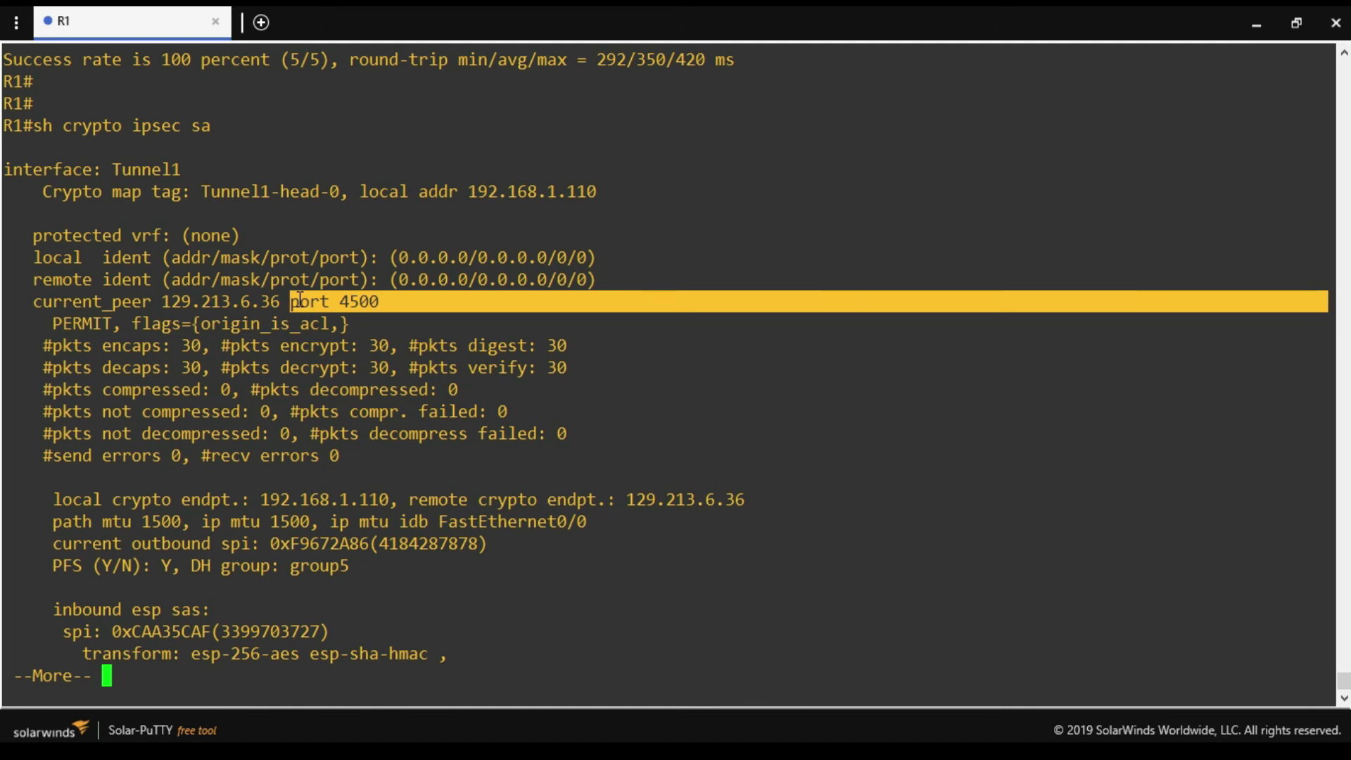
key(q)
key(Return)
key(Return)
key(Return)
click(469, 579)
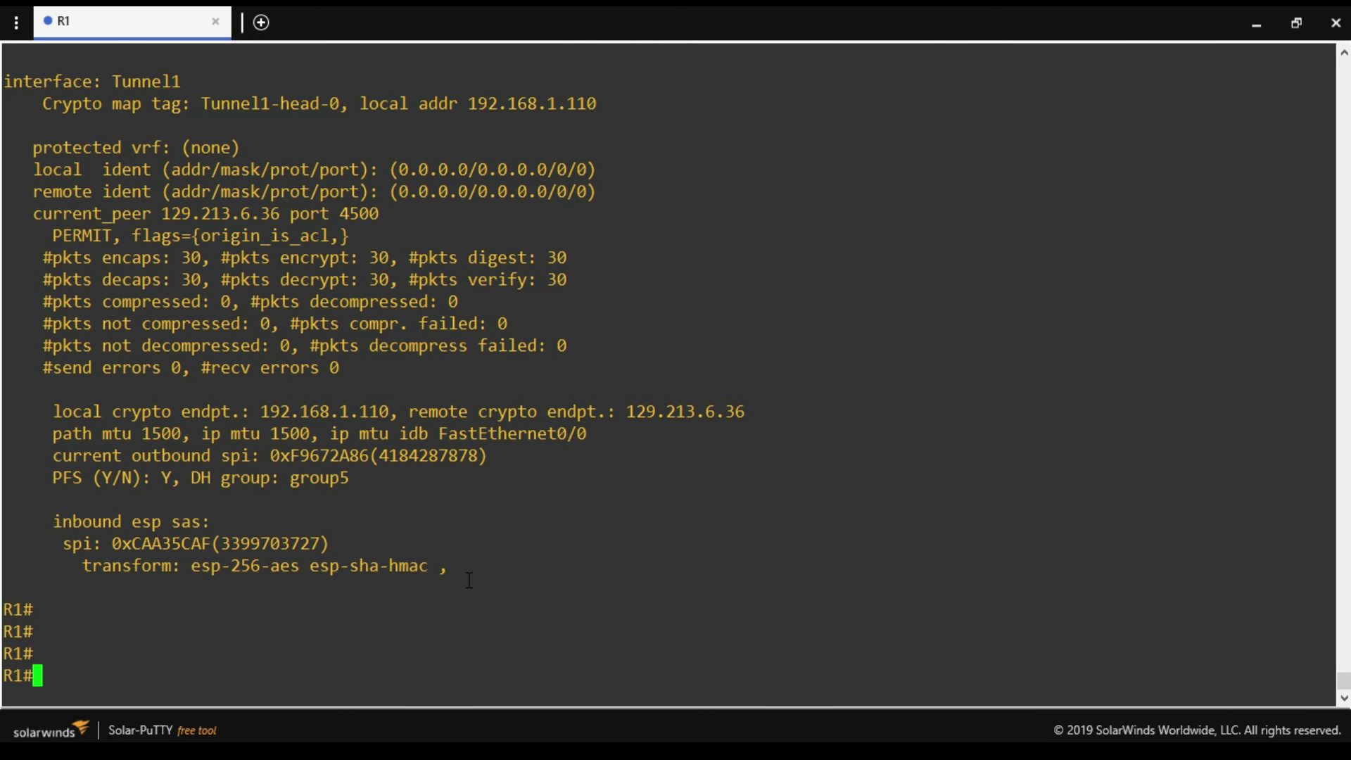
Turn on ISAKMP debugging with 'debug crypto isakmp'.
text(de)
key(Tab)
text(b)
key(Tab)
text(is)
key(ctrl+c)
text(deb)
key(Tab)
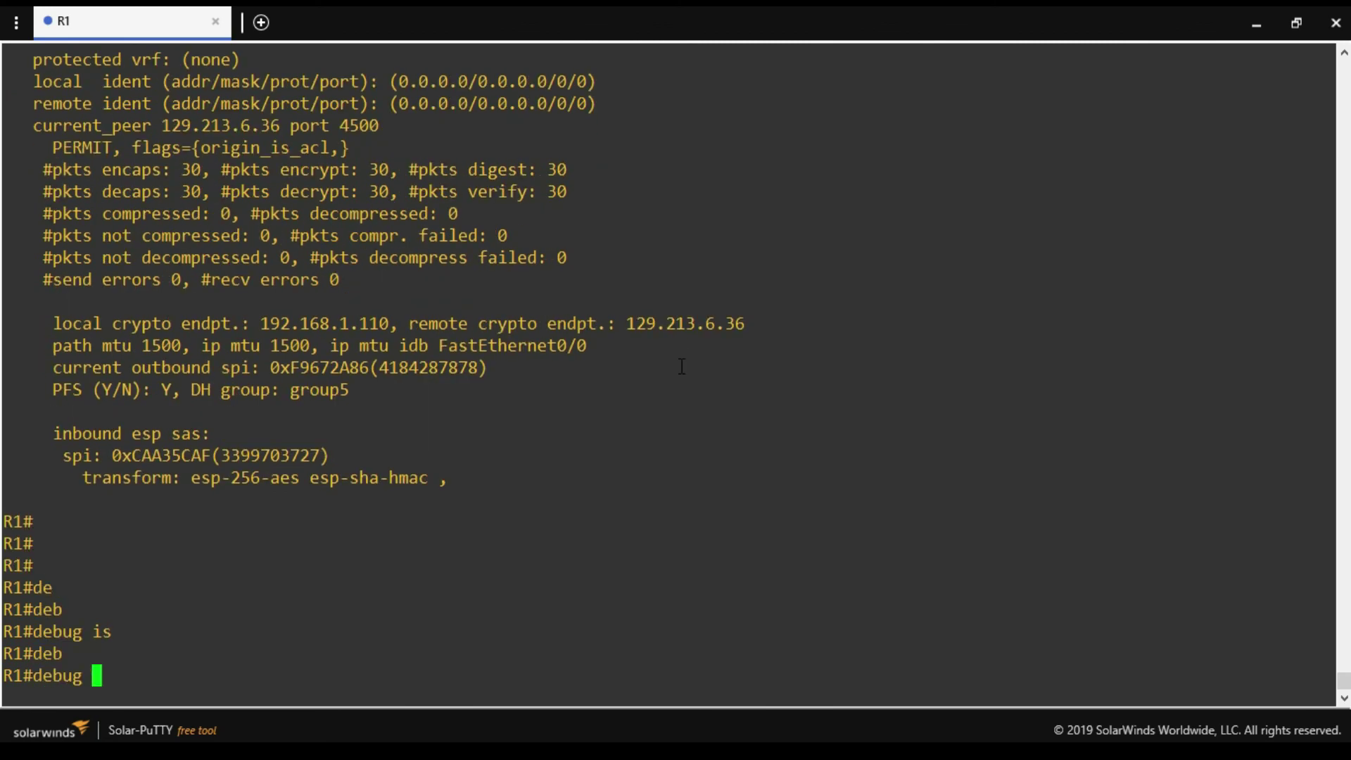
text(cr)
key(Tab)
text(y)
key(Tab)
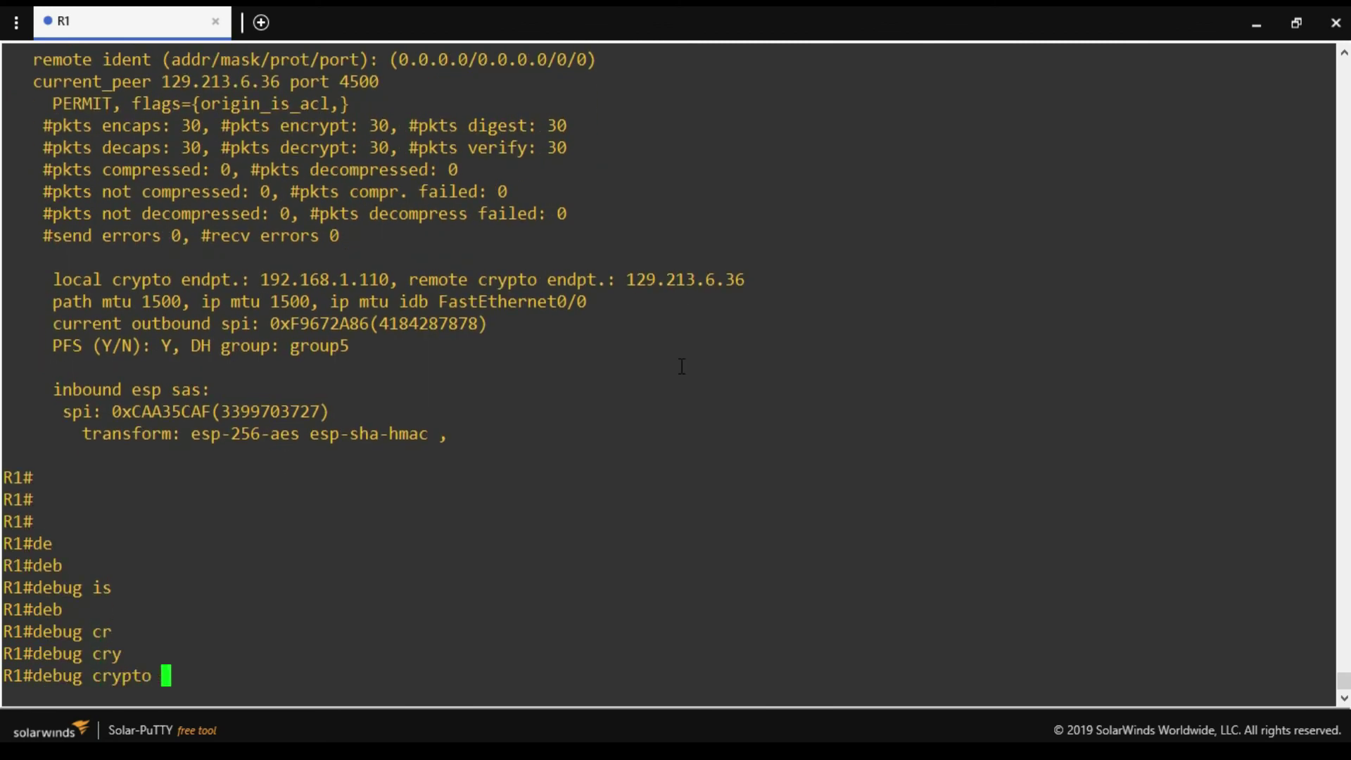
text(isa)
key(Tab)
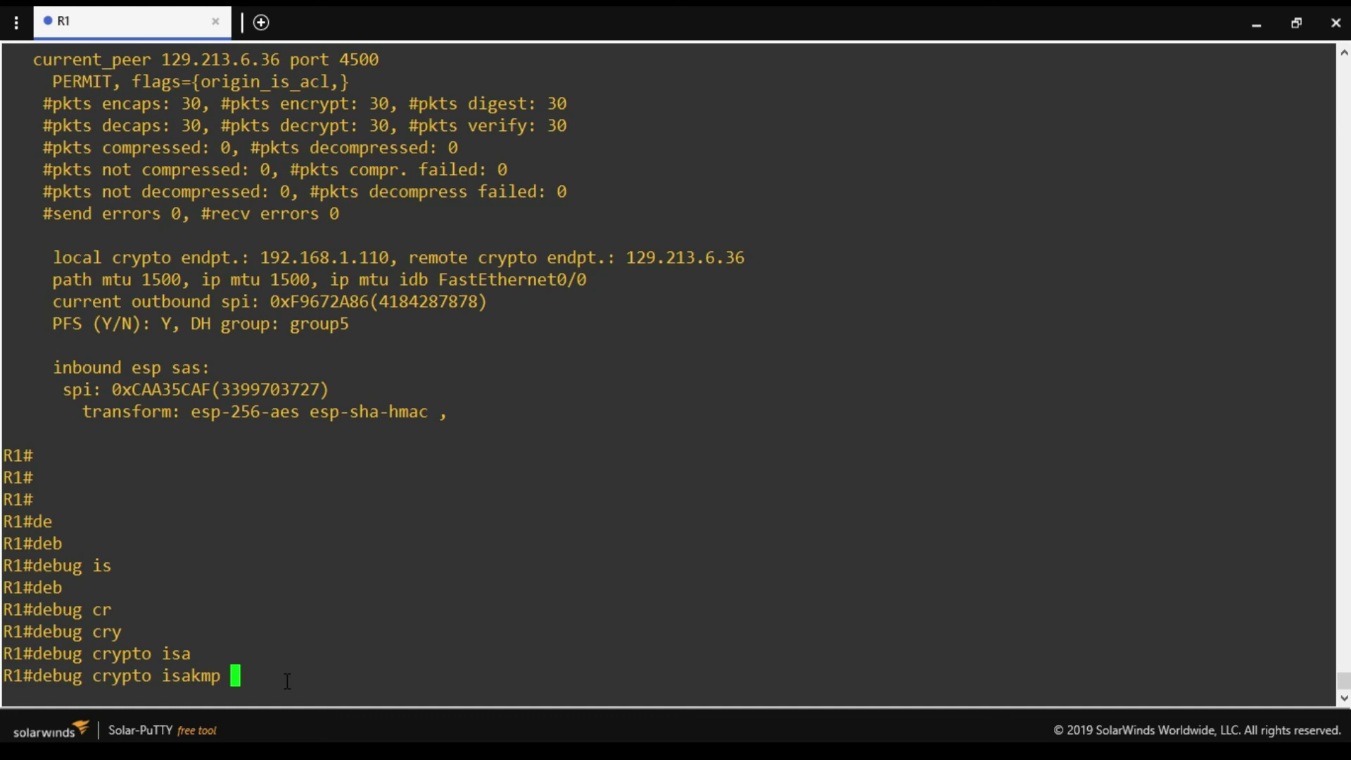
key(Return)
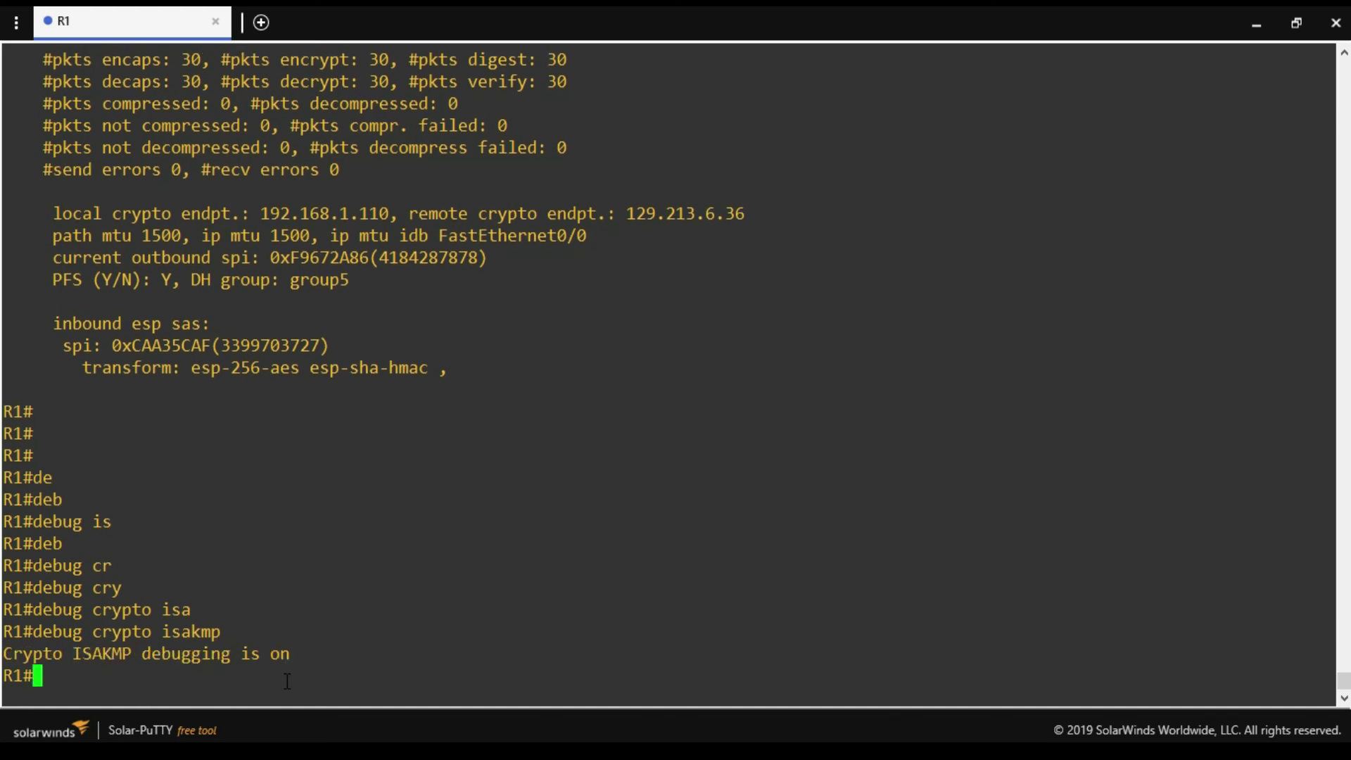
Ping 10.0.0.3 across the tunnel and inspect the incoming ISAKMP debug messages.
key(Return)
key(Return)
text(ping )
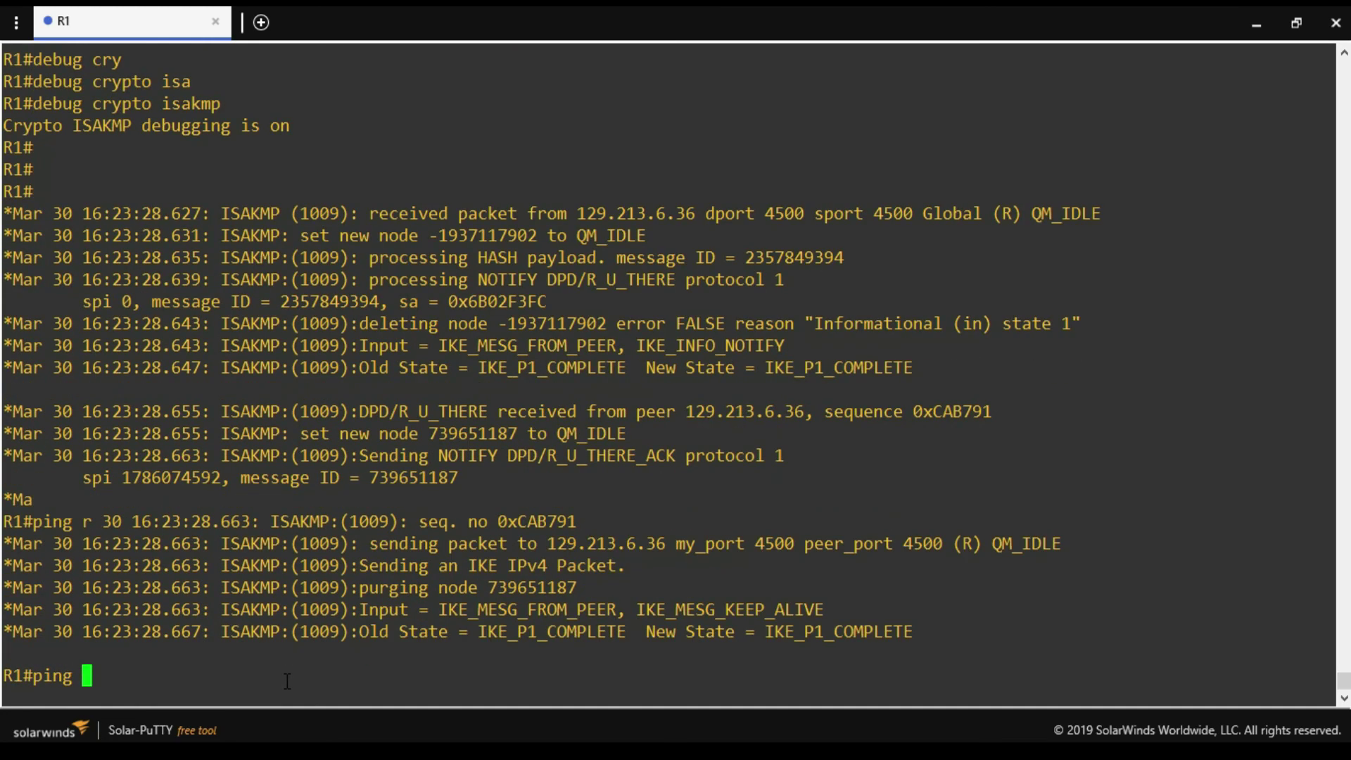
text(10.0.0.3)
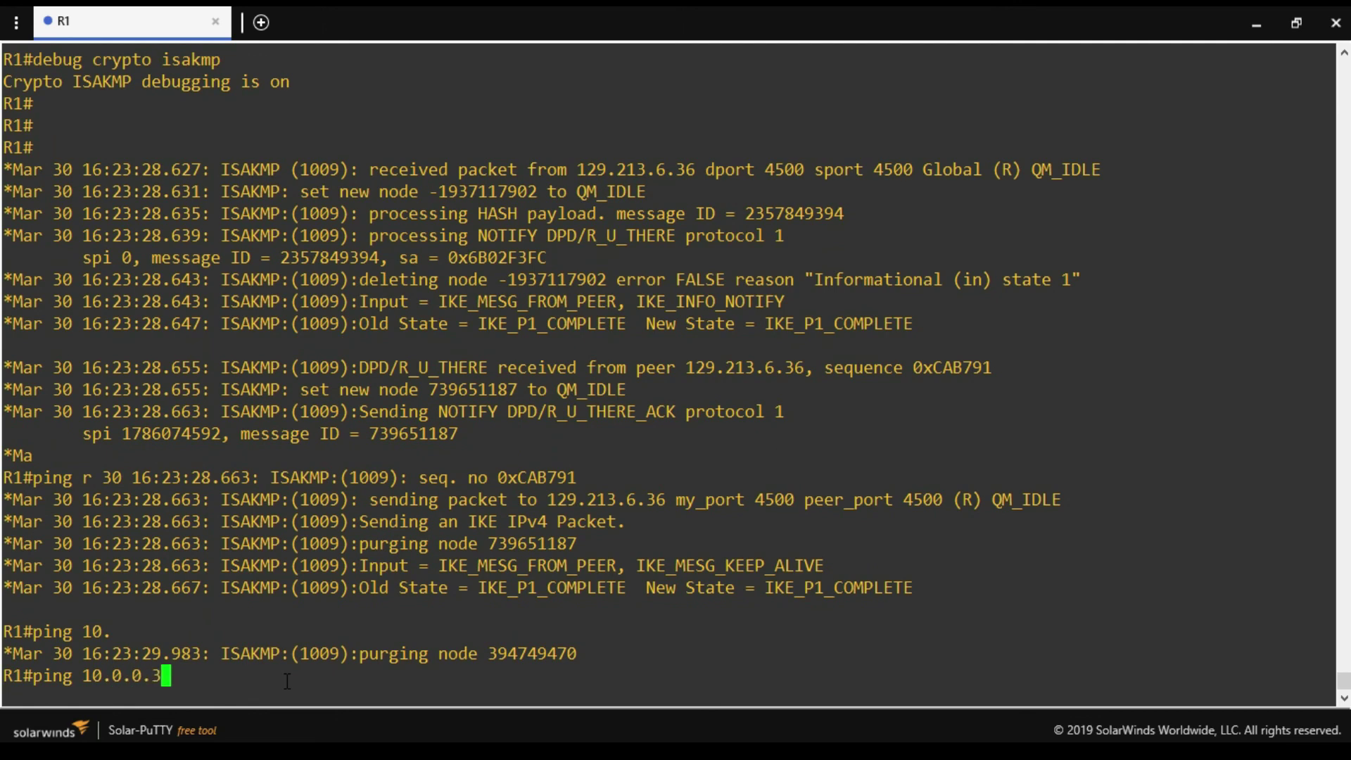
key(Return)
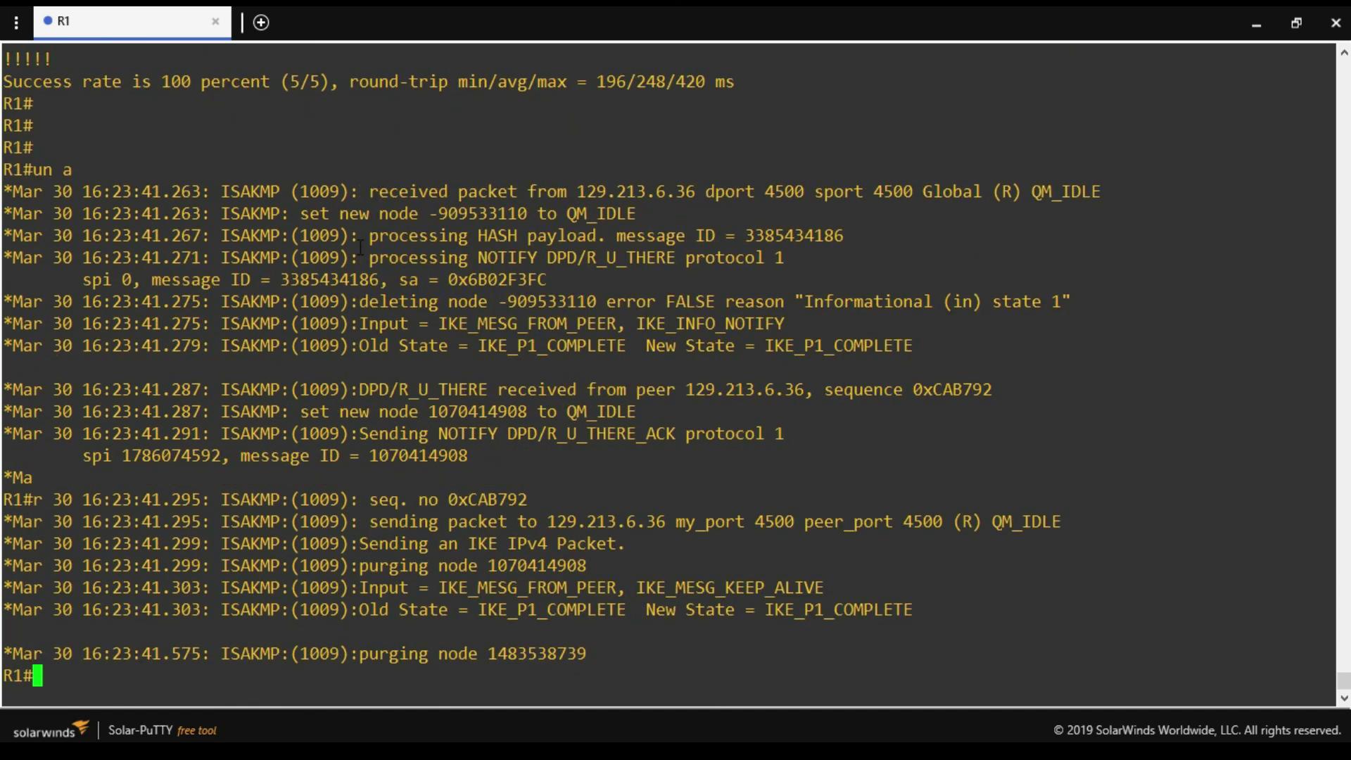
drag(350, 252, 698, 653)
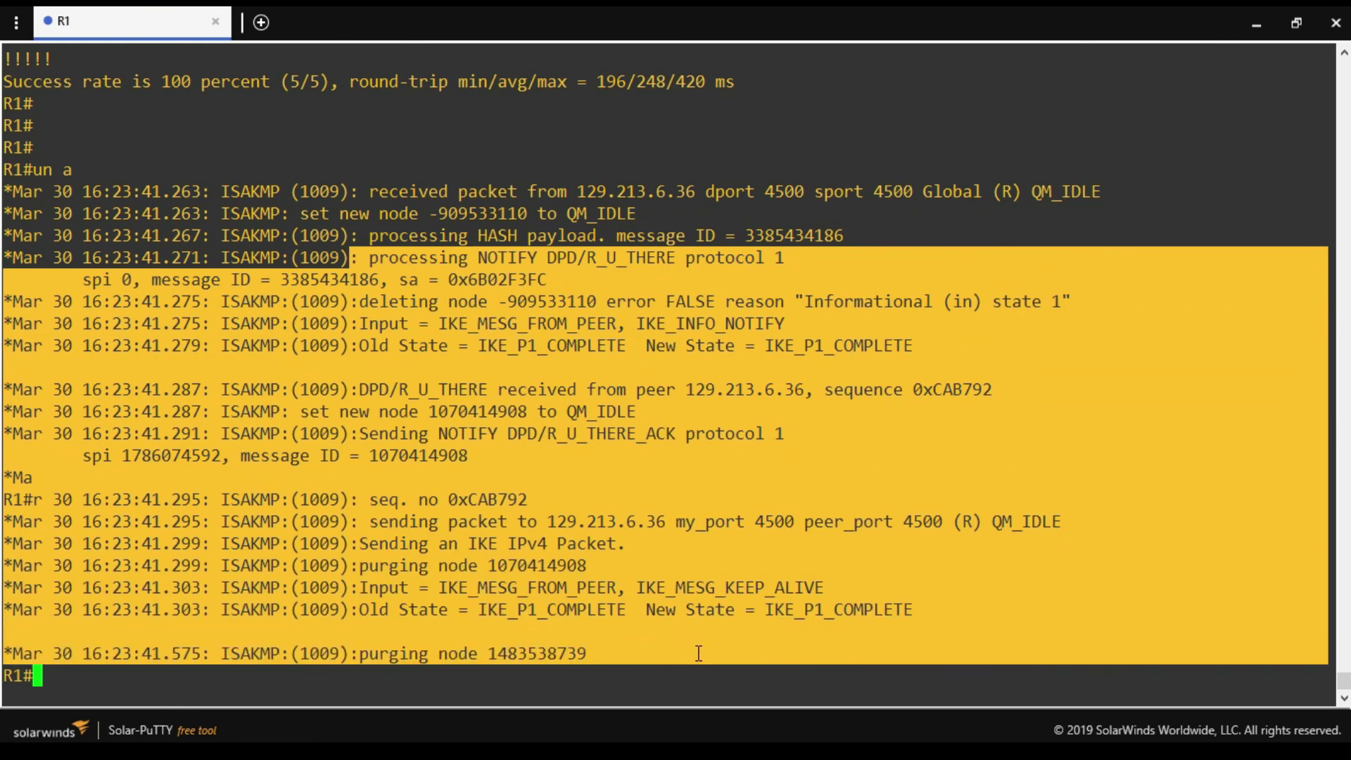
click(178, 692)
Turn off all debugging with 'un all' and review the logged packet from 129.213.6.36 on port 4500.
key(Return)
key(Return)
key(Return)
text(un a)
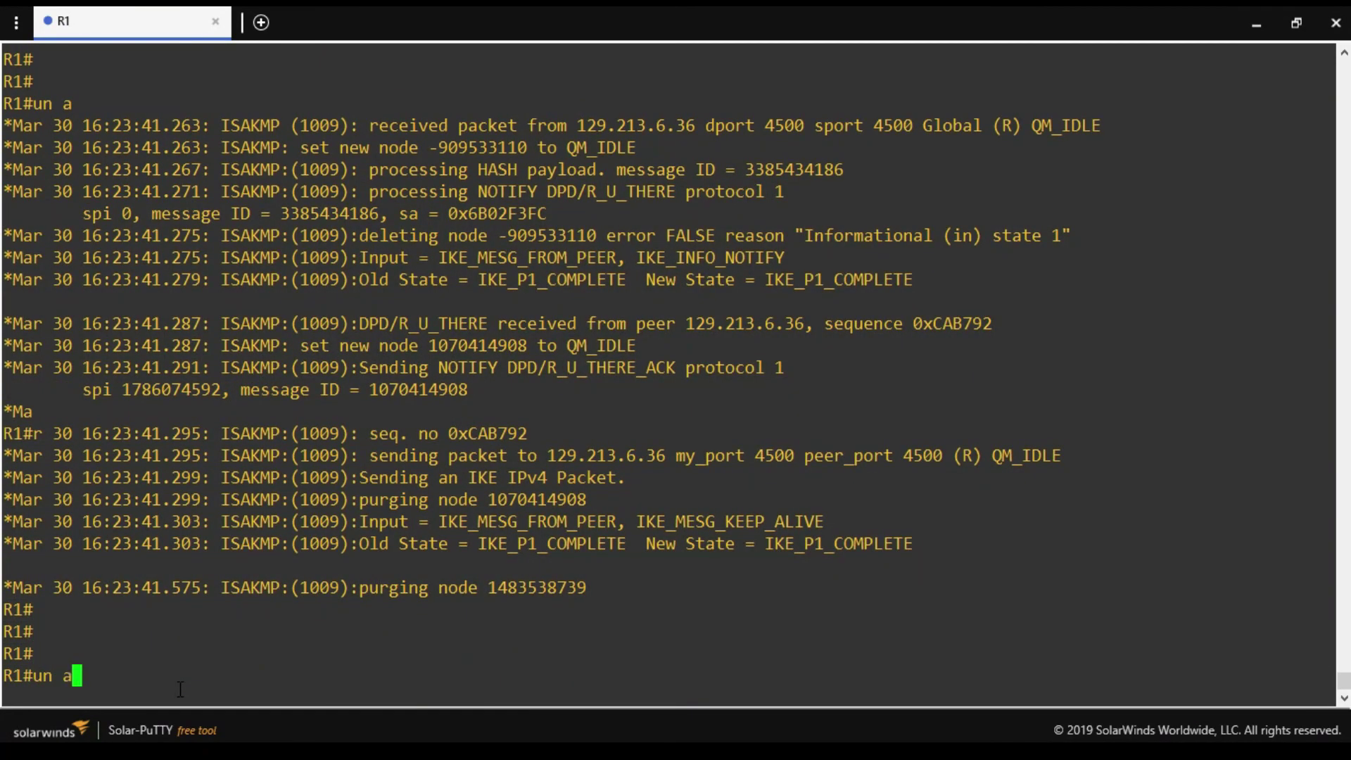
text(ll)
key(Return)
scroll(372, 389, up, 5)
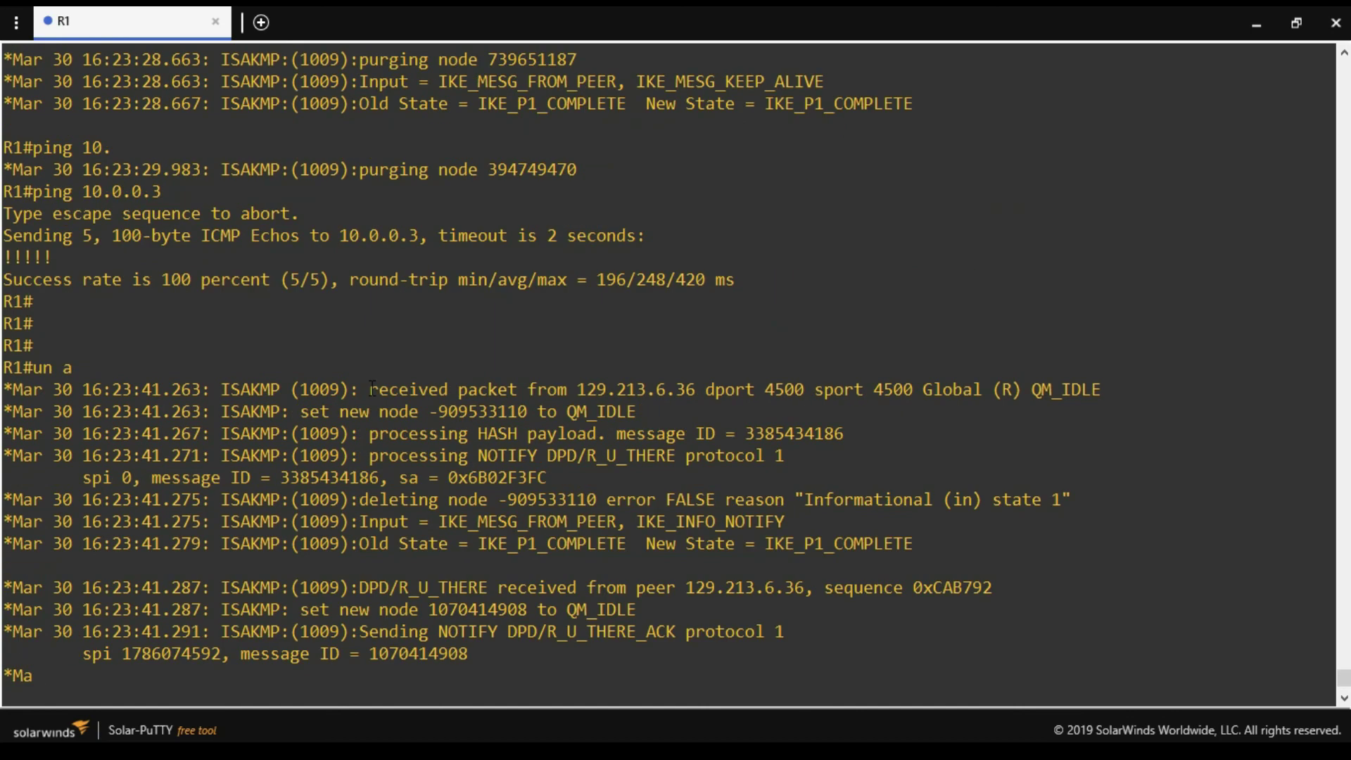
drag(371, 389, 693, 392)
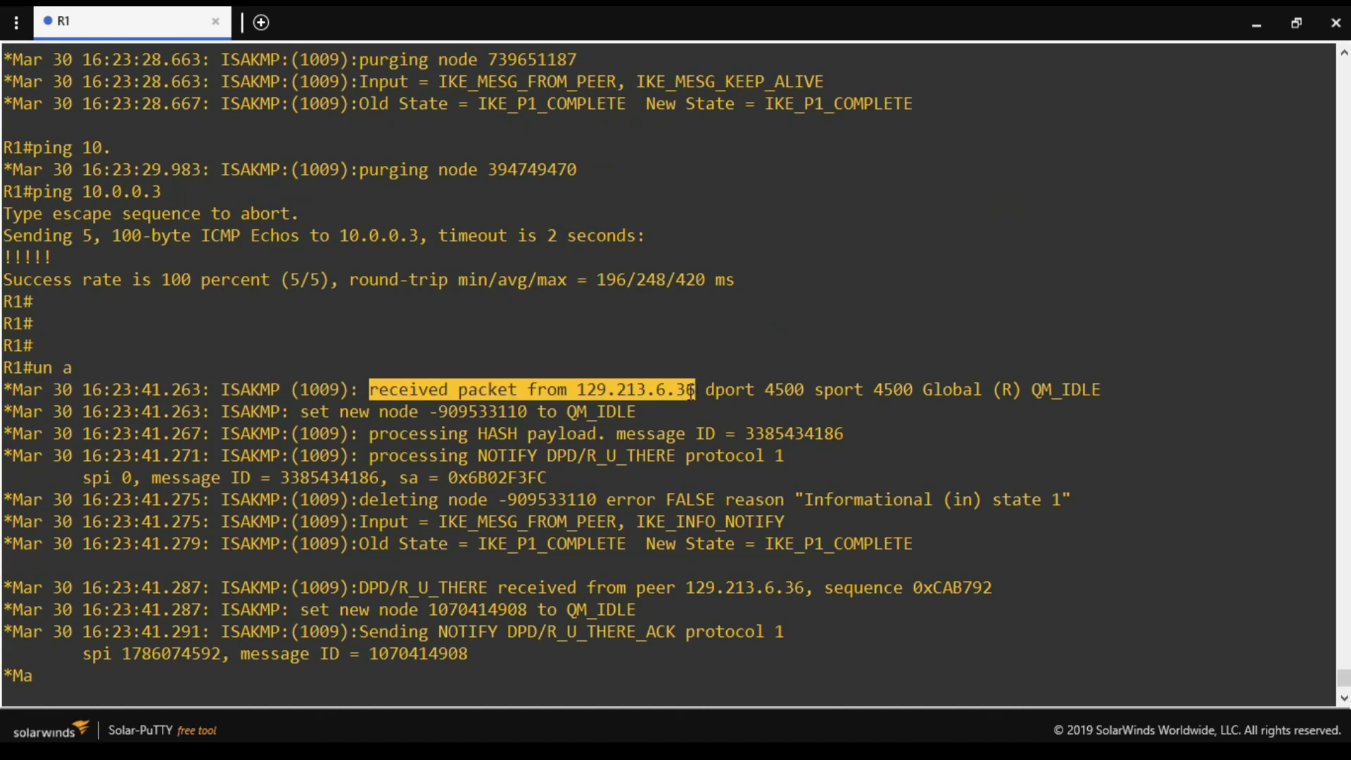
drag(725, 389, 1091, 391)
drag(439, 521, 787, 523)
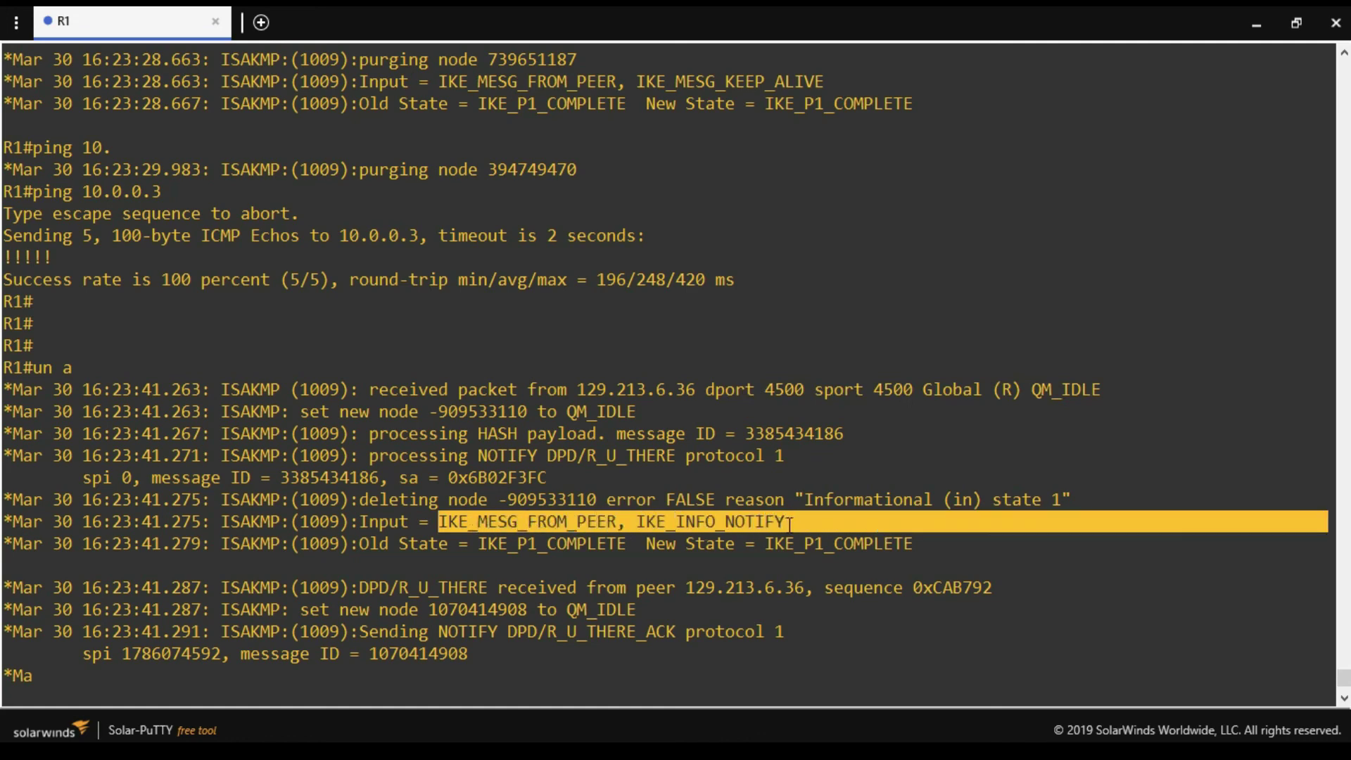
scroll(393, 422, up, 9)
drag(340, 323, 428, 520)
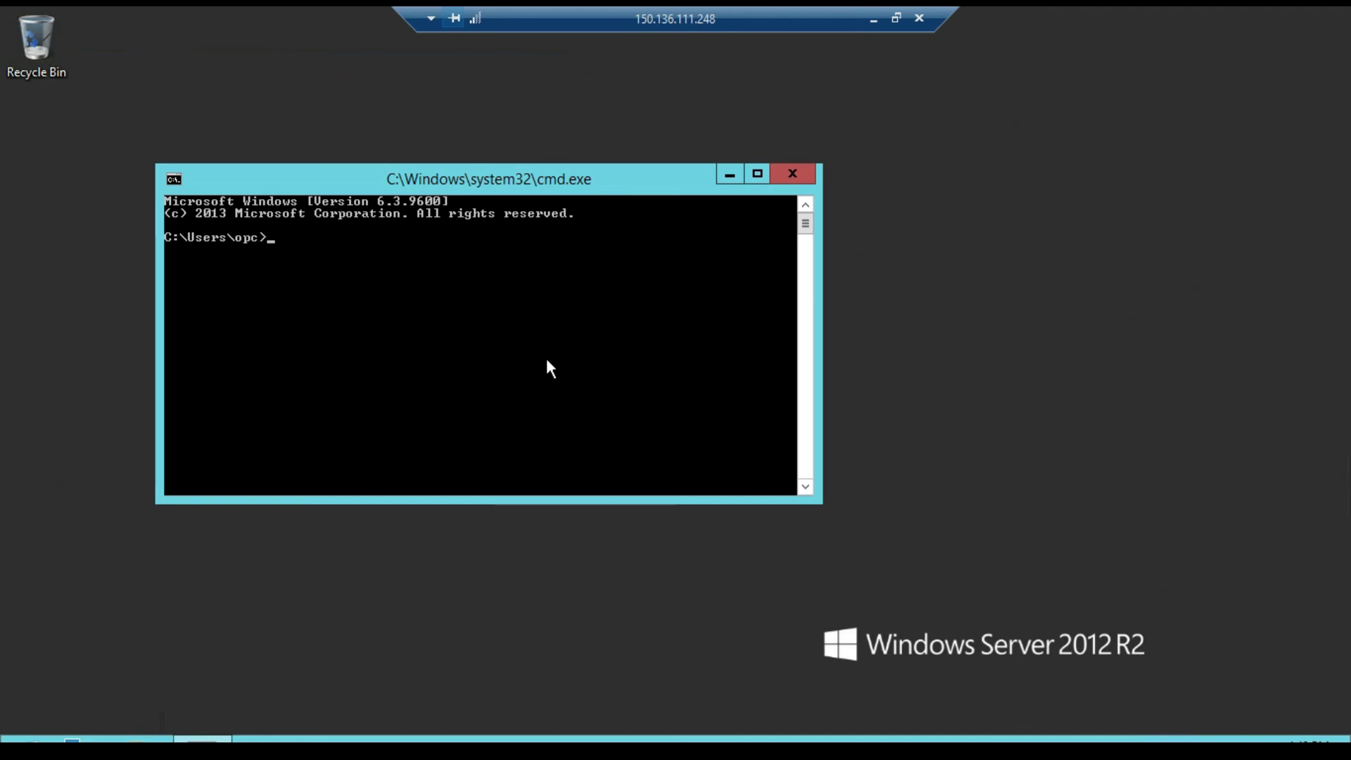
Type 'ping 192.168.1.110 -n 10' at the server prompt while enabling 'debug ip packet detail' on the router.
text(ping 192.168.1.110 -n 1)
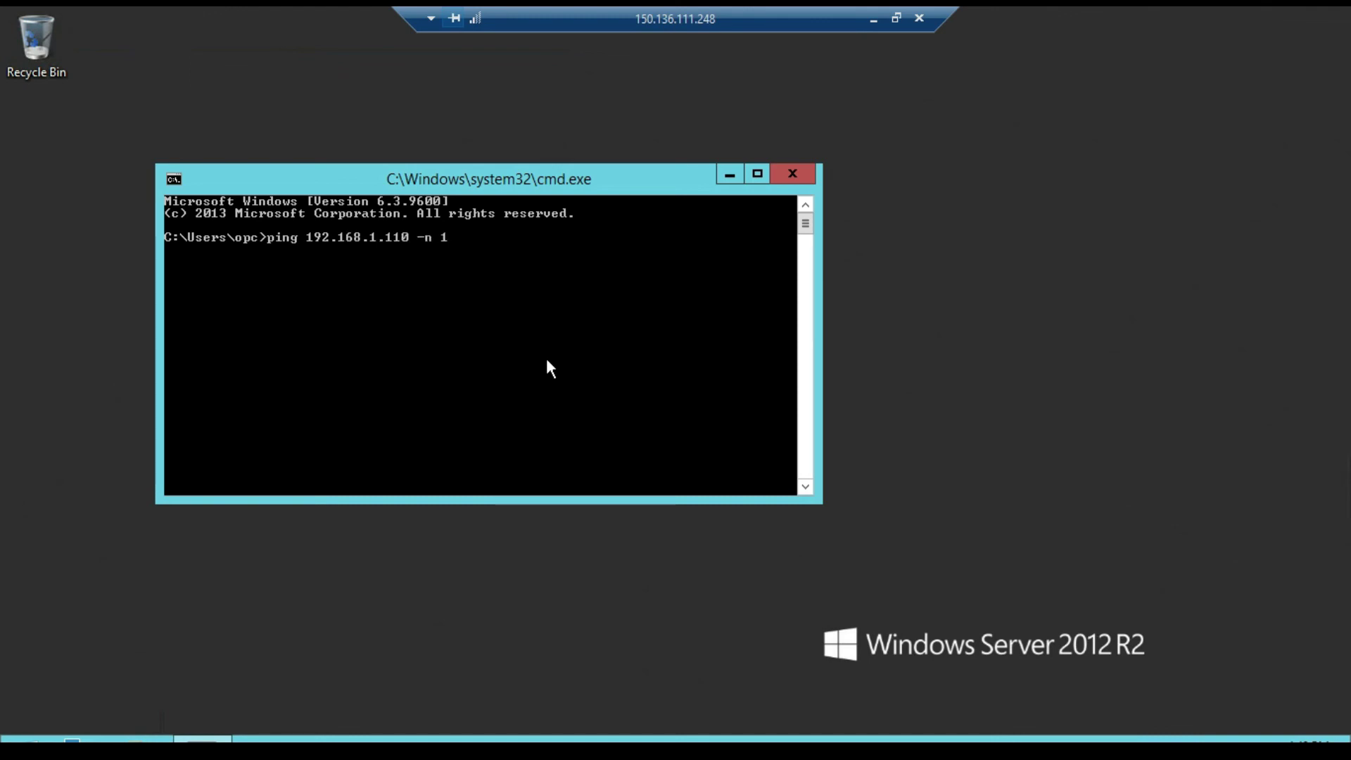
text(0)
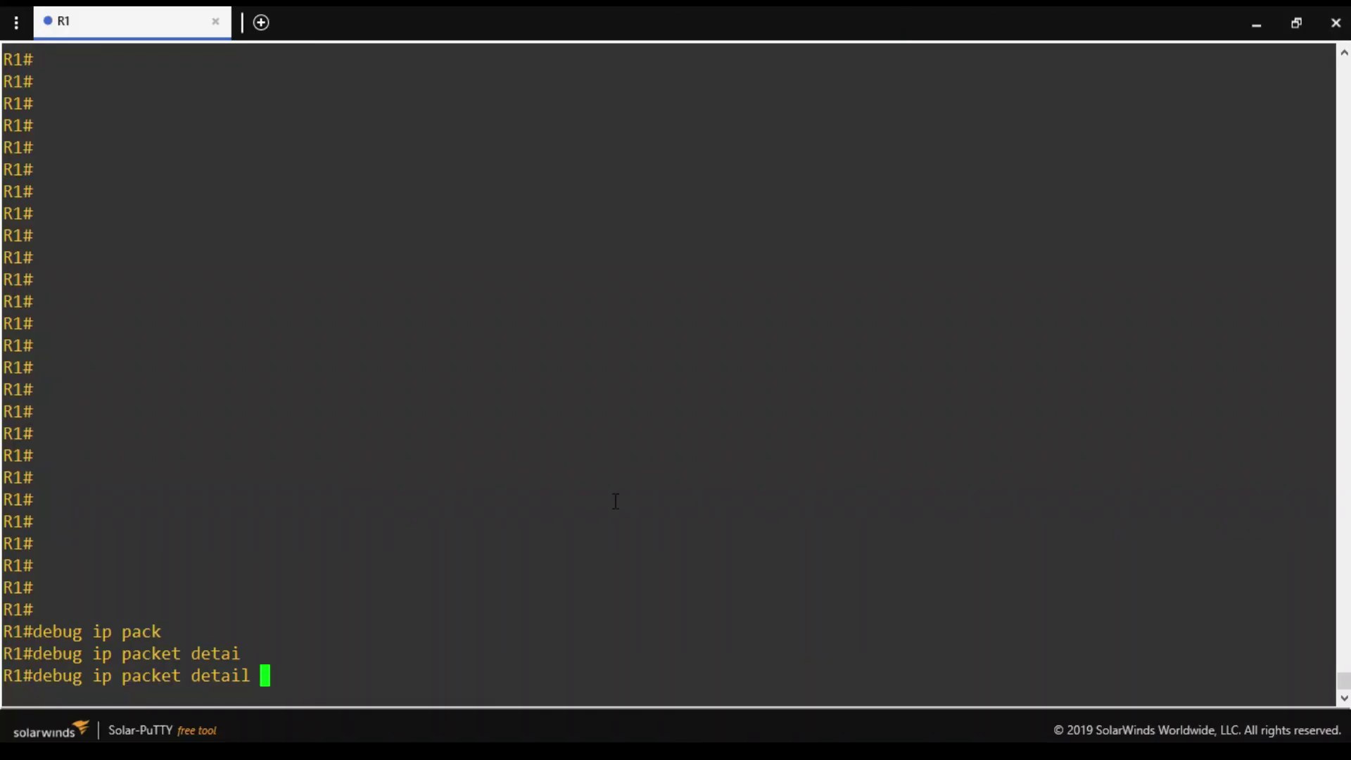
key(Return)
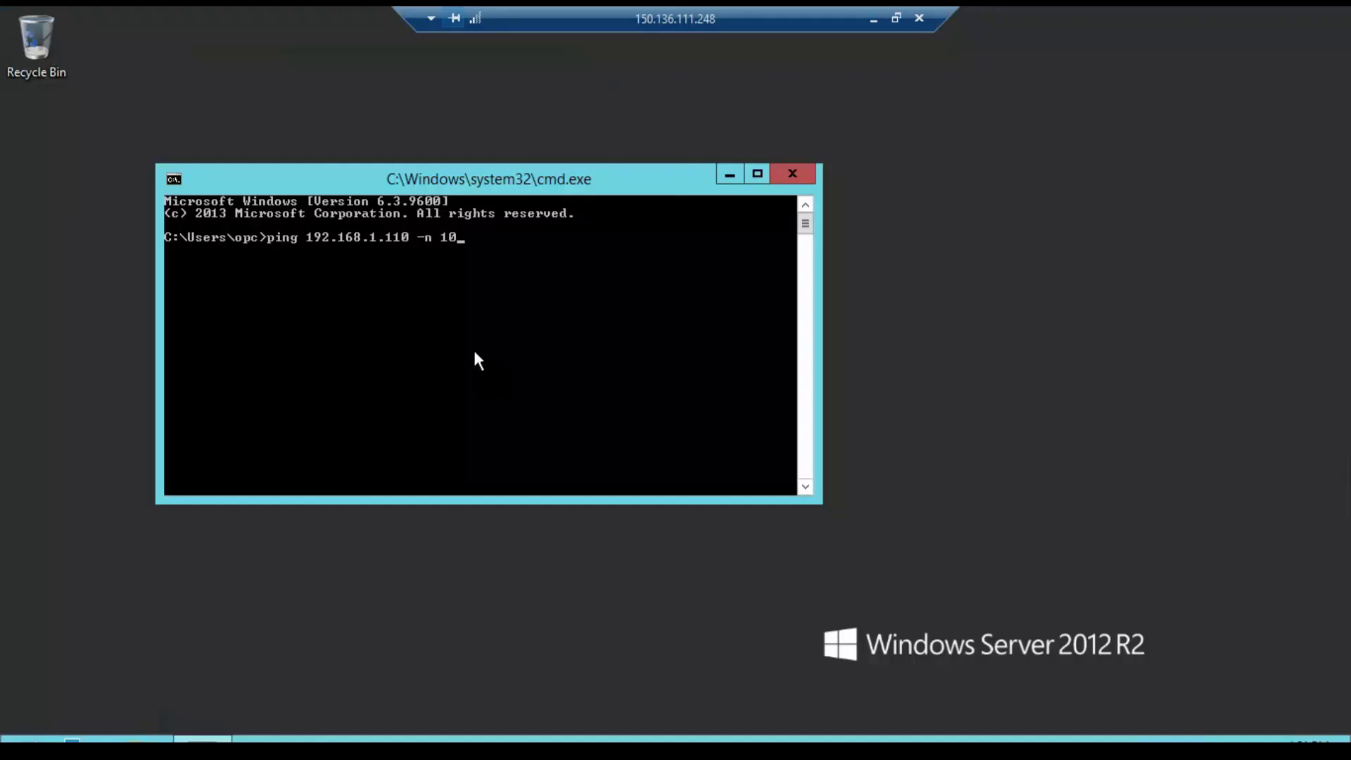
Run the ten-echo ping to 192.168.1.110, getting 10/10 replies, then minimise the remote session.
key(Return)
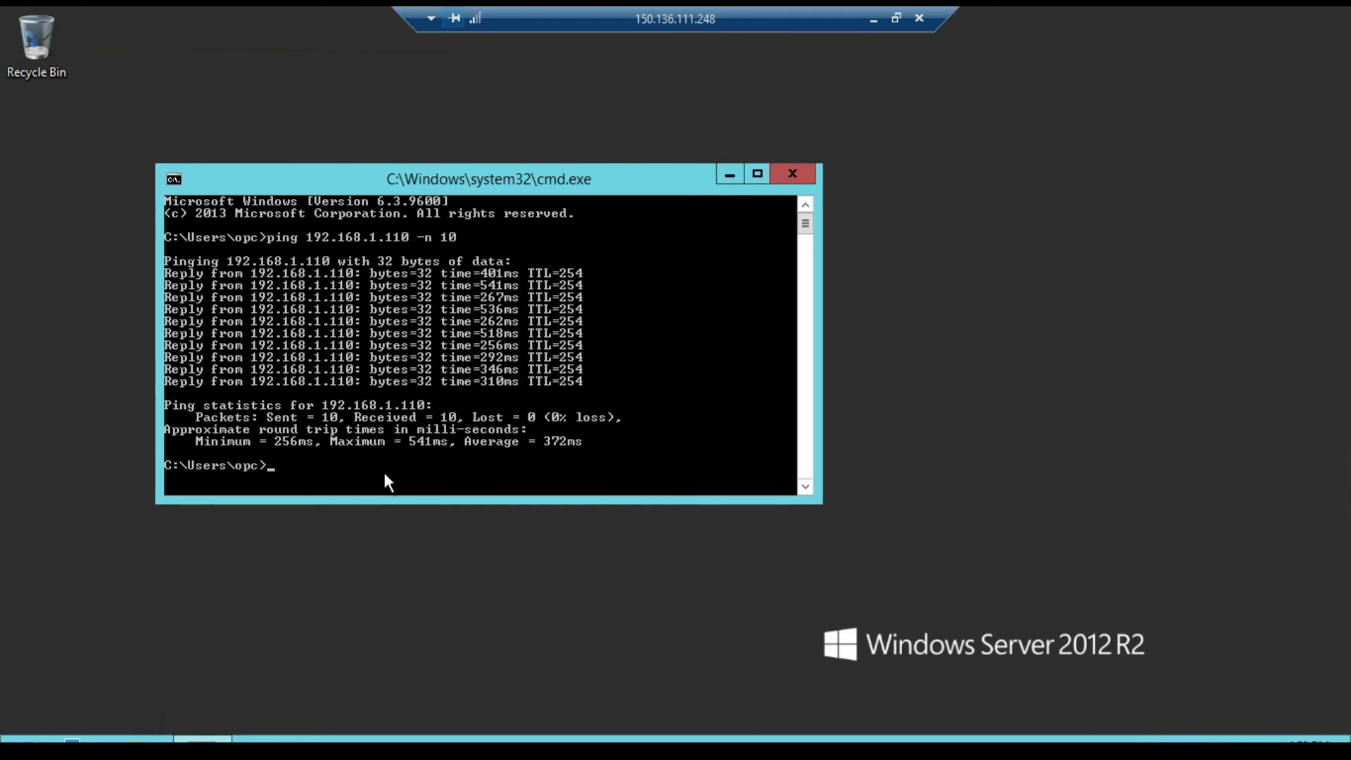
click(872, 19)
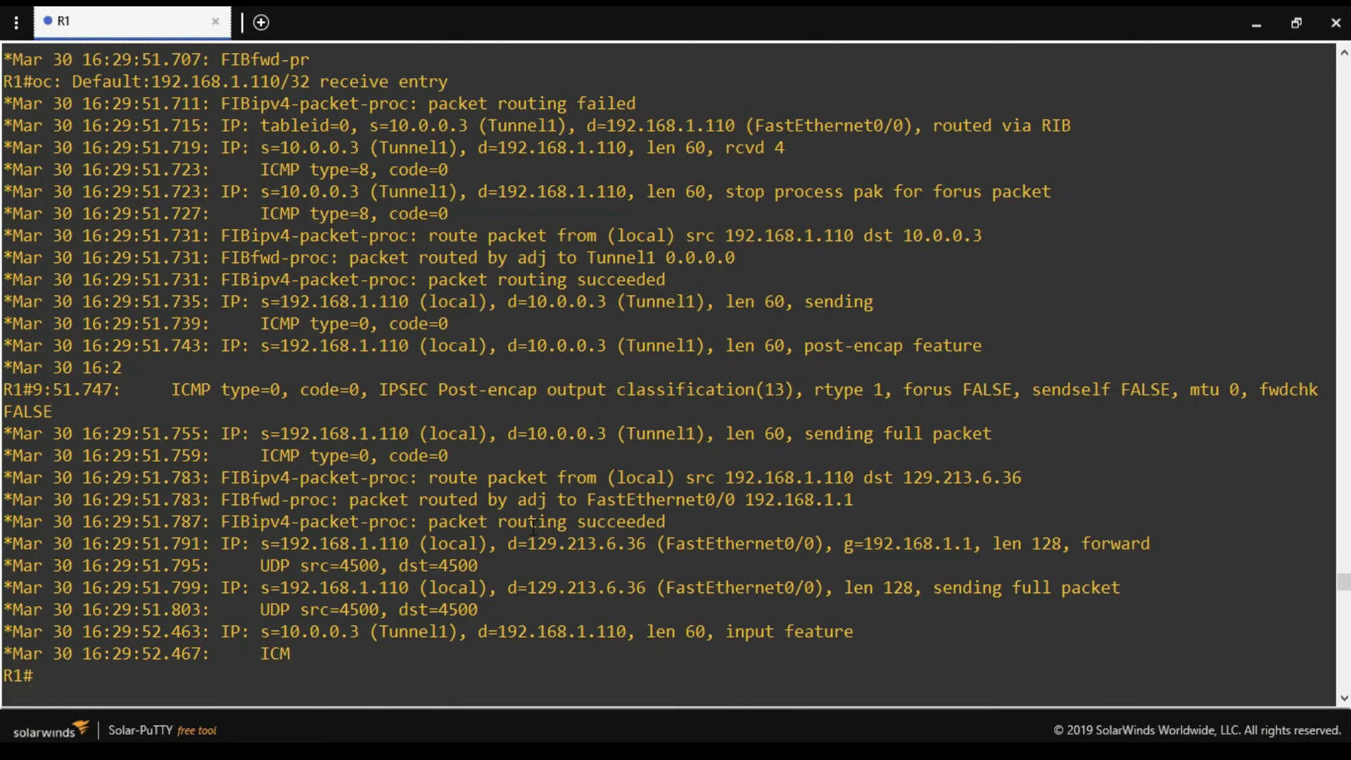
drag(512, 430, 609, 432)
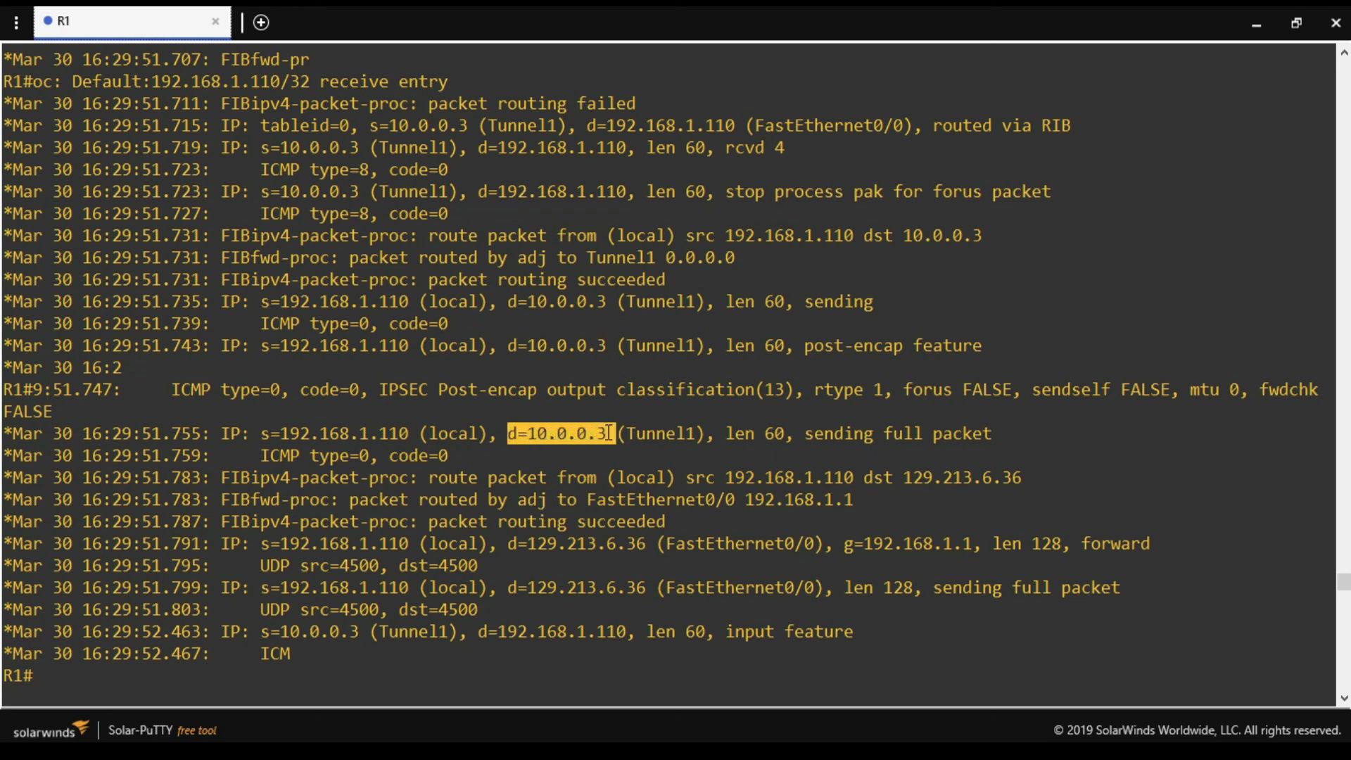
double_click(345, 431)
double_click(345, 432)
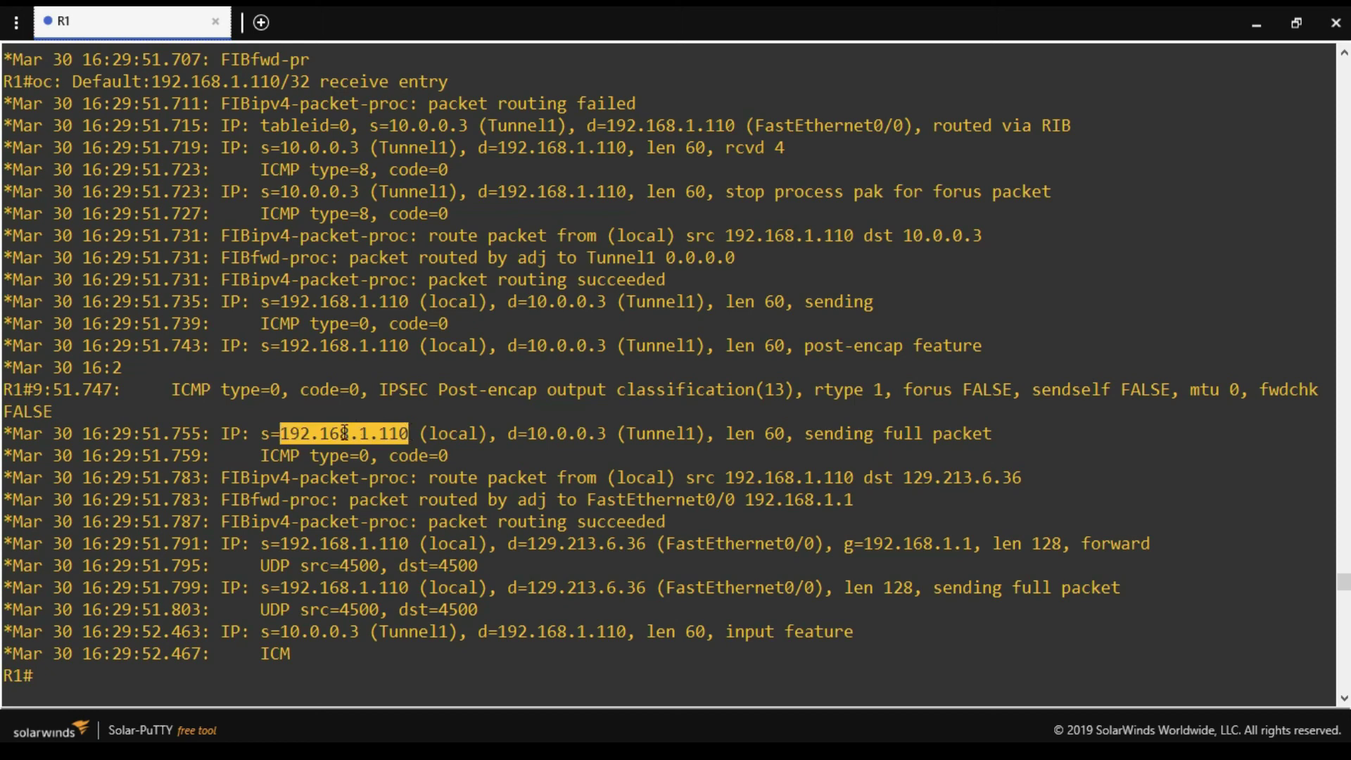
click(625, 431)
drag(625, 434, 695, 432)
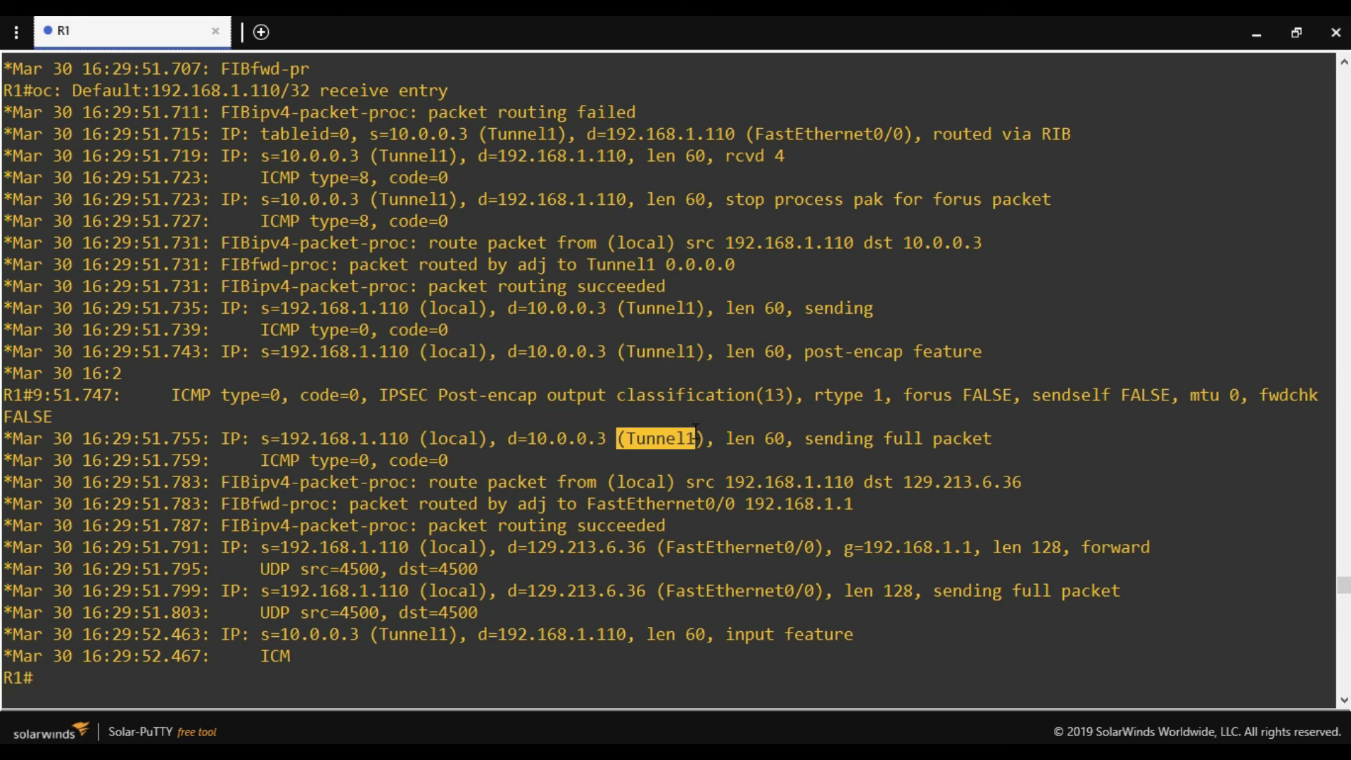